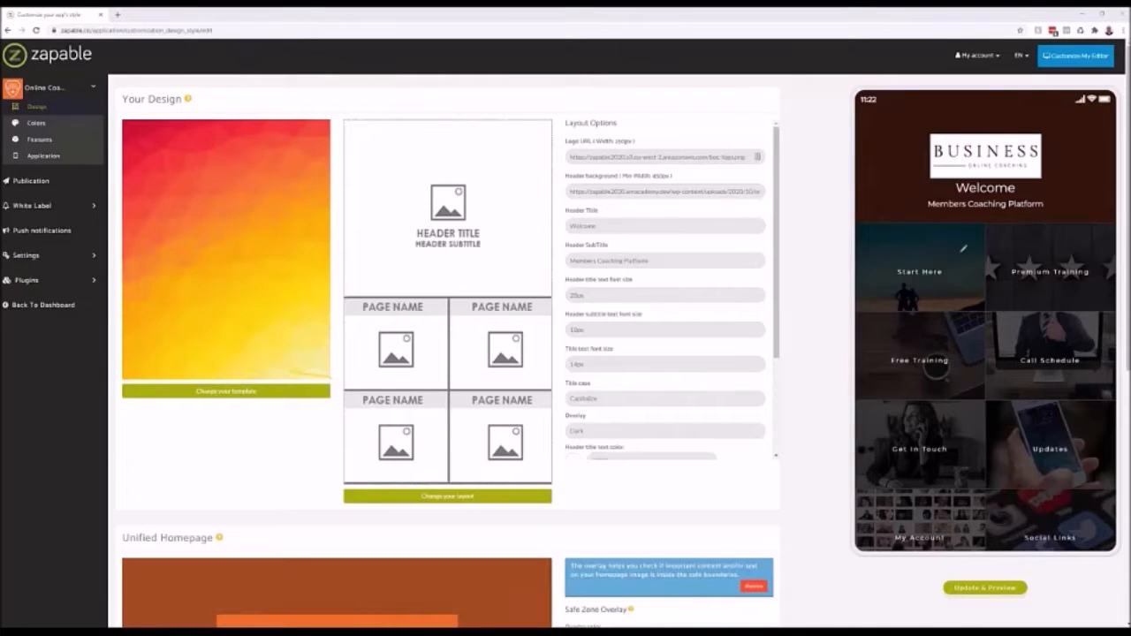
- Browse the available app templates from Blank to RestaurantLight, including the Online Coach template, and close the template gallery without choosing one
{"action": "mouse_move", "coordinate": [334, 380]}
{"action": "left_mouse_down"}
{"action": "mouse_move", "coordinate": [281, 363]}
{"action": "mouse_move", "coordinate": [133, 372]}
{"action": "mouse_move", "coordinate": [142, 407]}
{"action": "mouse_move", "coordinate": [331, 389]}
{"action": "left_mouse_up"}
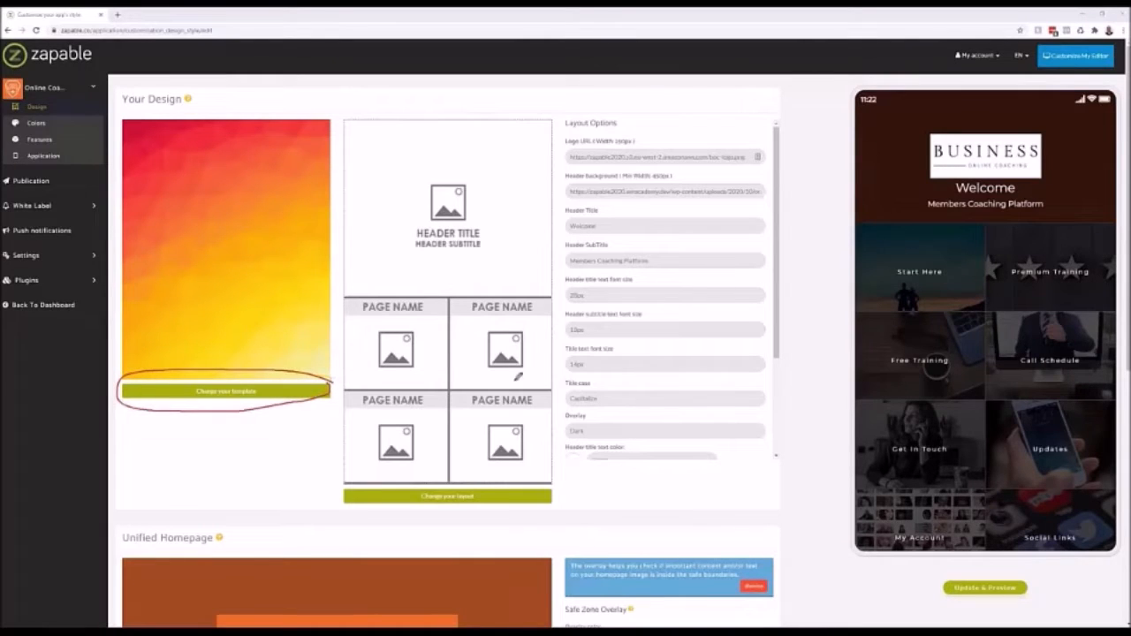
{"action": "key", "text": "Escape"}
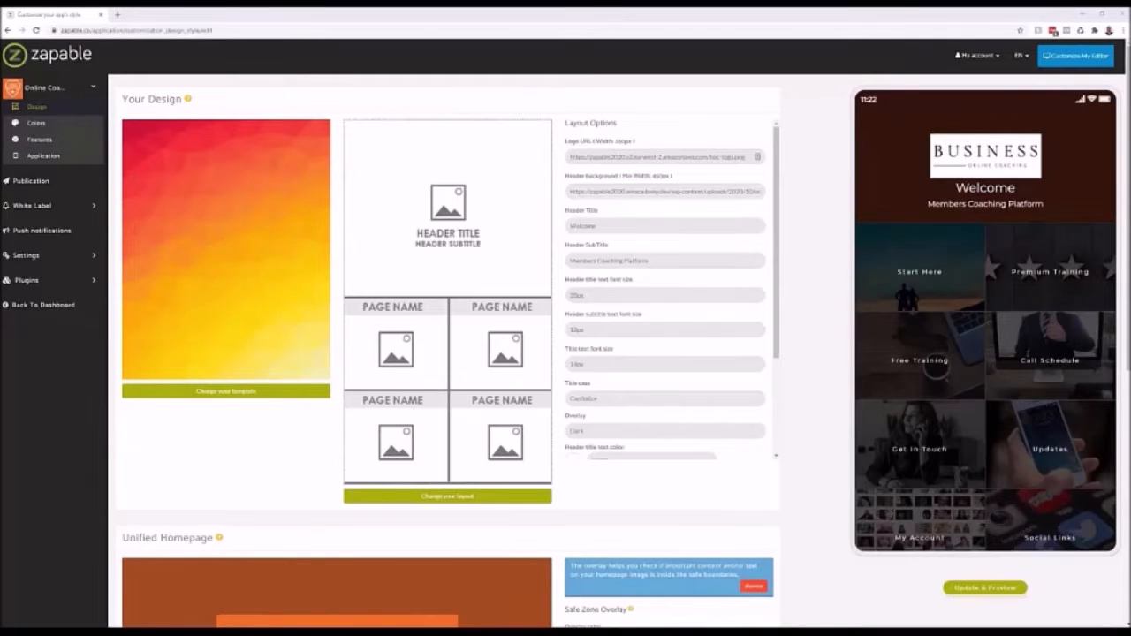
{"action": "left_click", "coordinate": [227, 392]}
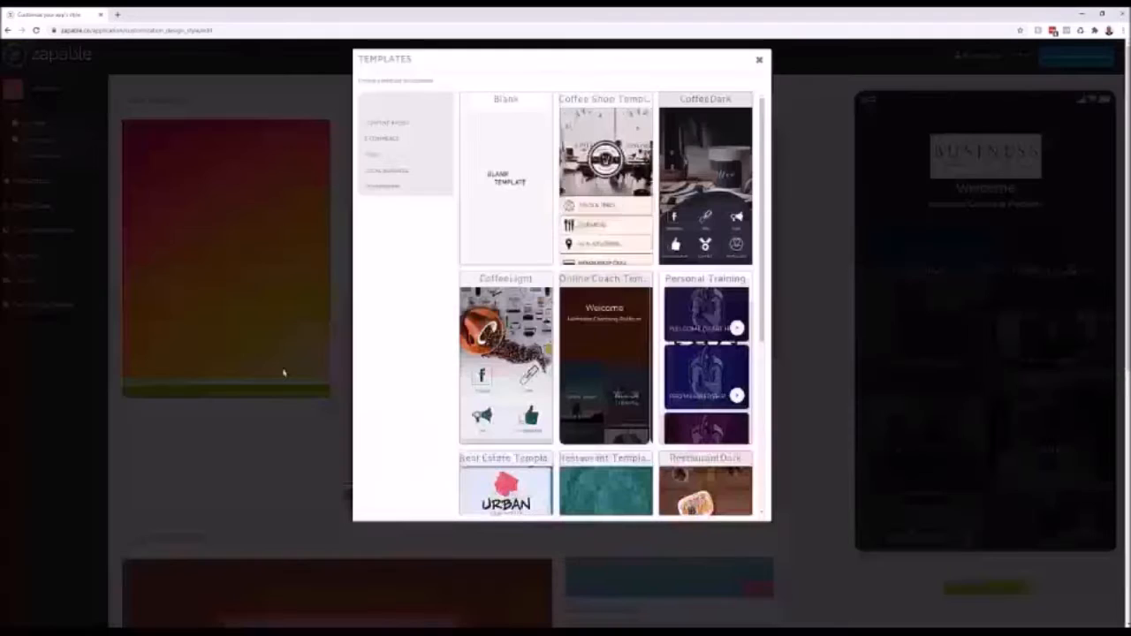
{"action": "scroll", "coordinate": [552, 180], "scroll_direction": "down", "scroll_amount": 1}
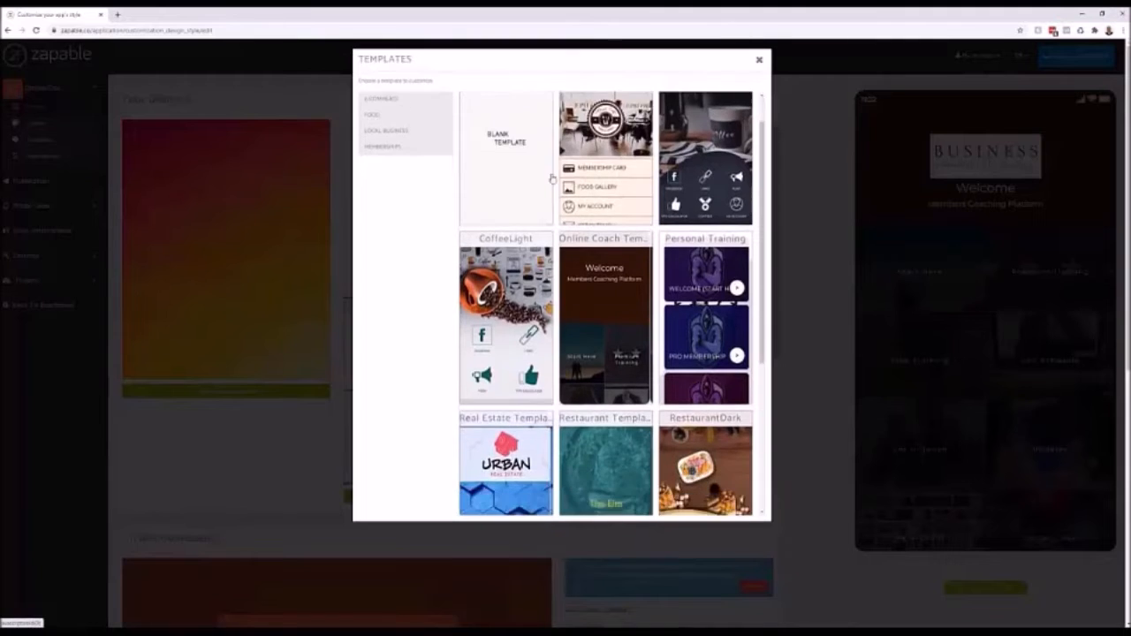
{"action": "scroll", "coordinate": [378, 139], "scroll_direction": "up", "scroll_amount": 1}
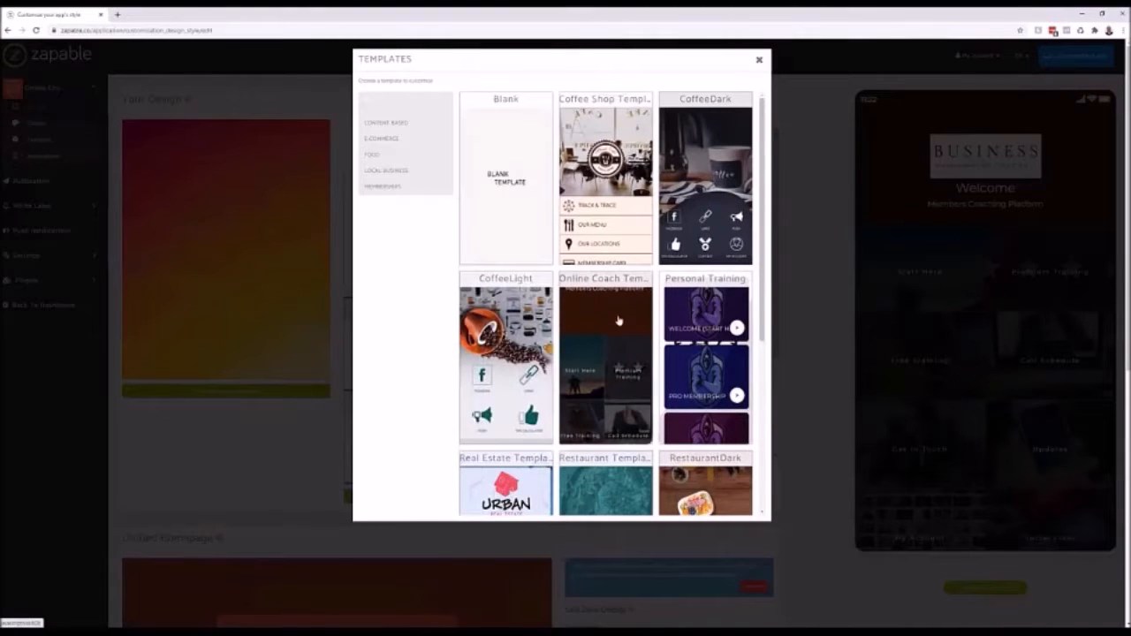
{"action": "scroll", "coordinate": [707, 318], "scroll_direction": "down", "scroll_amount": 1}
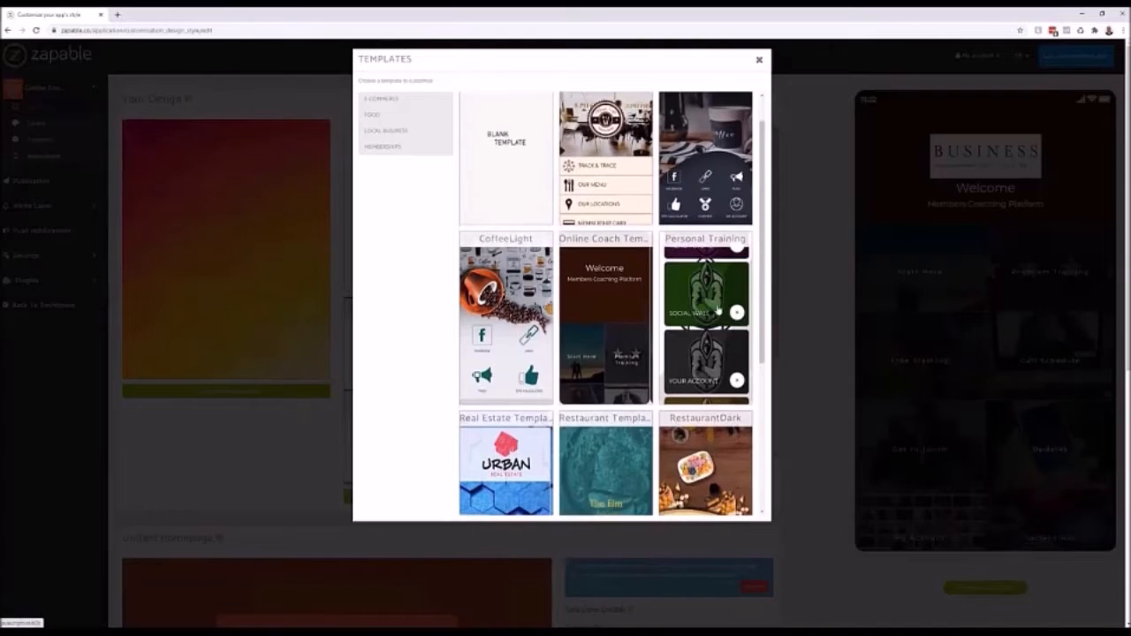
{"action": "scroll", "coordinate": [712, 315], "scroll_direction": "down", "scroll_amount": 2}
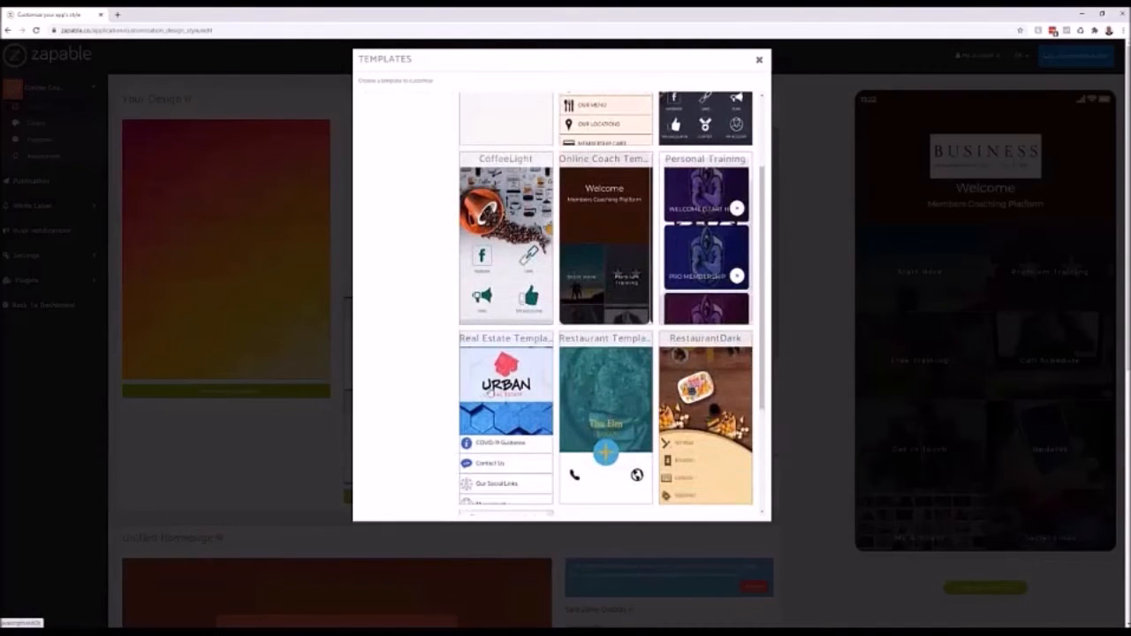
{"action": "scroll", "coordinate": [620, 356], "scroll_direction": "down", "scroll_amount": 1}
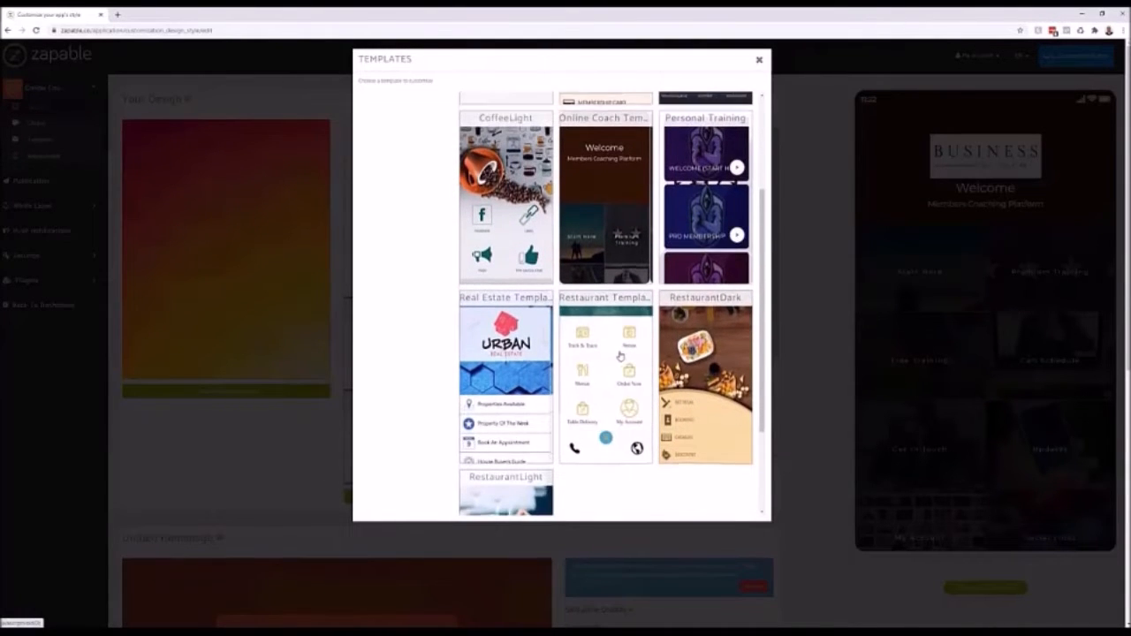
{"action": "scroll", "coordinate": [620, 356], "scroll_direction": "down", "scroll_amount": 1}
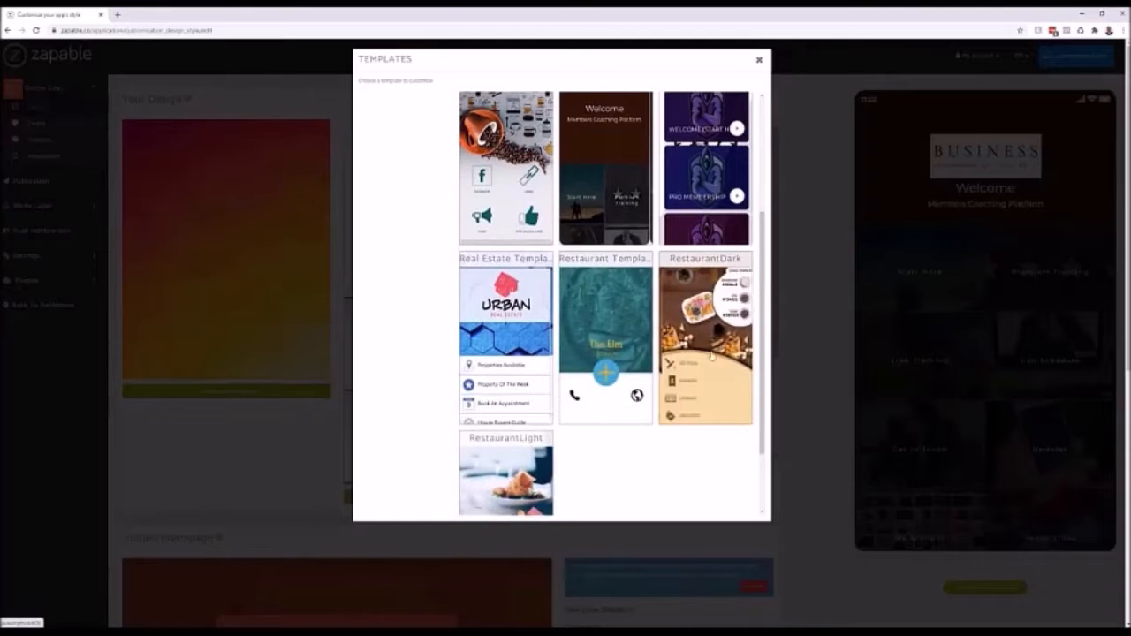
{"action": "scroll", "coordinate": [673, 447], "scroll_direction": "up", "scroll_amount": 2}
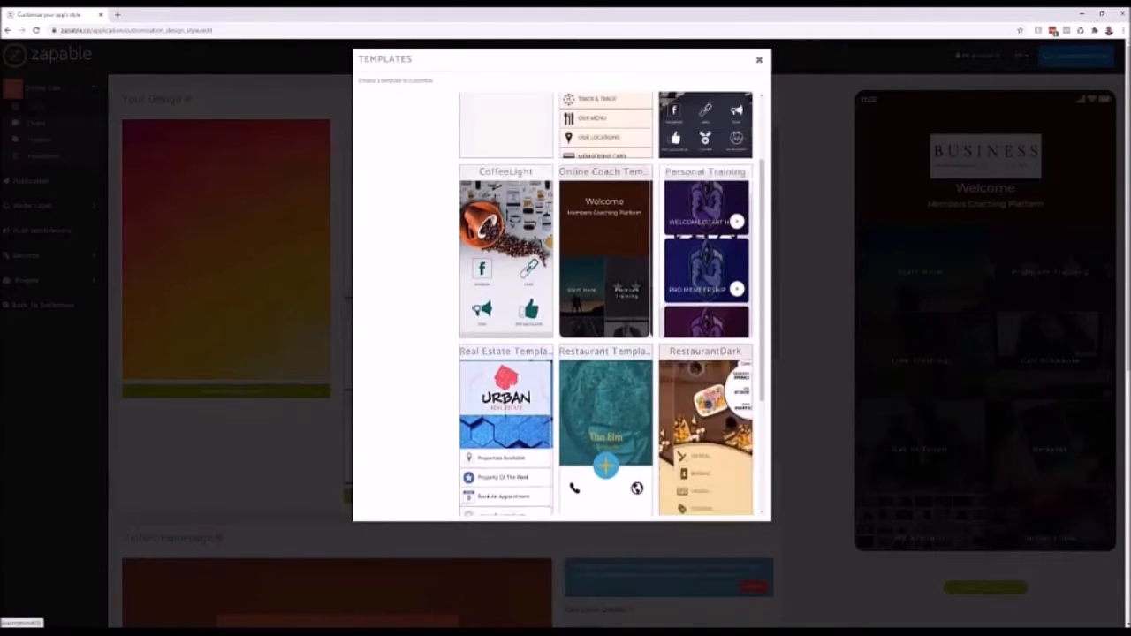
{"action": "scroll", "coordinate": [459, 143], "scroll_direction": "up", "scroll_amount": 3}
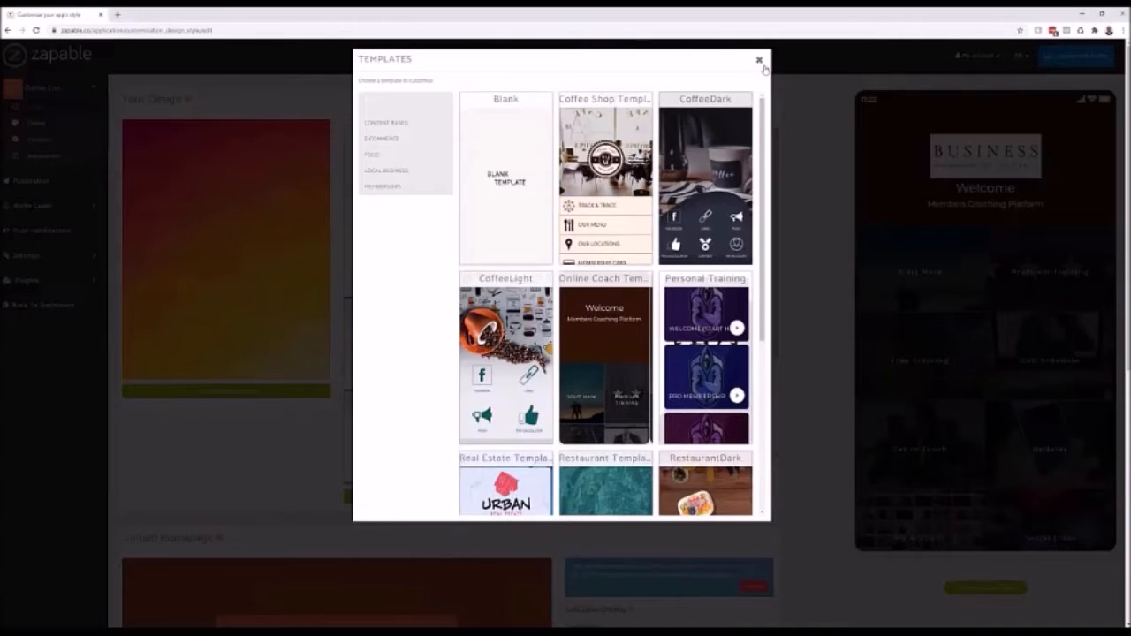
{"action": "left_click", "coordinate": [867, 142]}
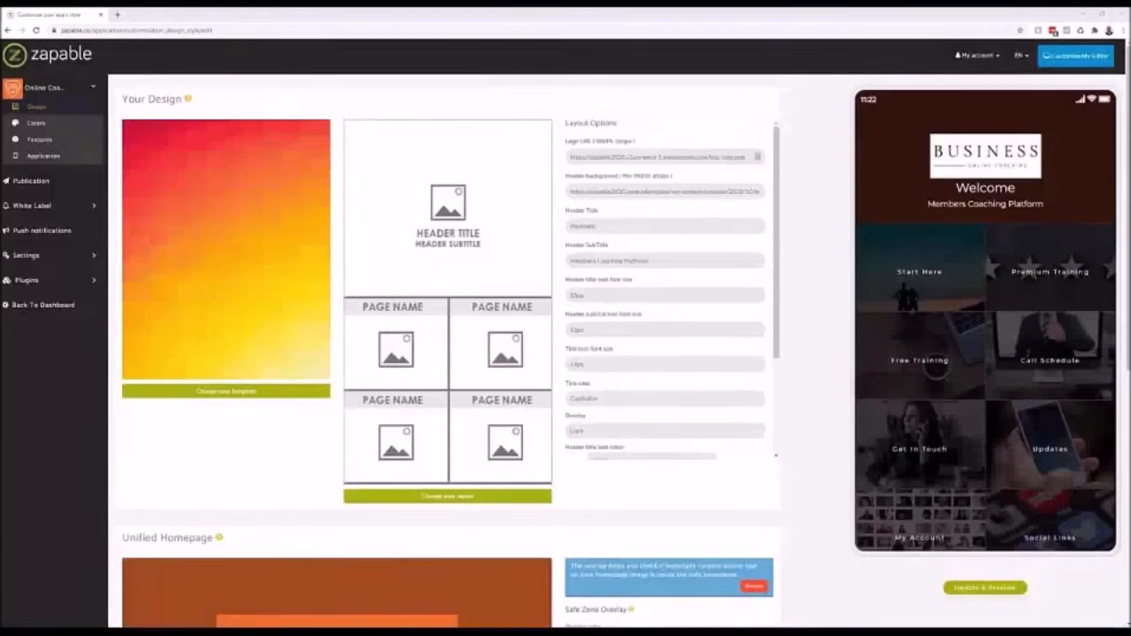
- Browse the available homepage layouts down to the last one and close the layout gallery without choosing another layout
{"action": "mouse_move", "coordinate": [555, 483]}
{"action": "left_mouse_down"}
{"action": "mouse_move", "coordinate": [353, 471]}
{"action": "mouse_move", "coordinate": [362, 505]}
{"action": "mouse_move", "coordinate": [577, 500]}
{"action": "mouse_move", "coordinate": [573, 474]}
{"action": "mouse_move", "coordinate": [545, 471]}
{"action": "left_mouse_up"}
{"action": "left_click", "coordinate": [466, 497]}
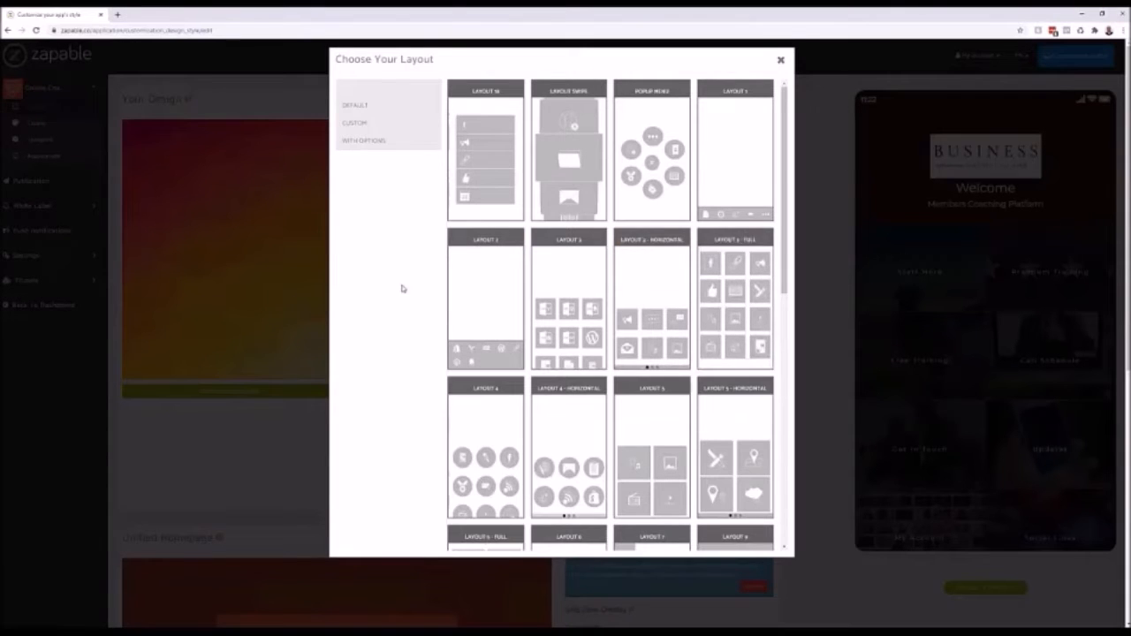
{"action": "scroll", "coordinate": [402, 286], "scroll_direction": "down", "scroll_amount": 1}
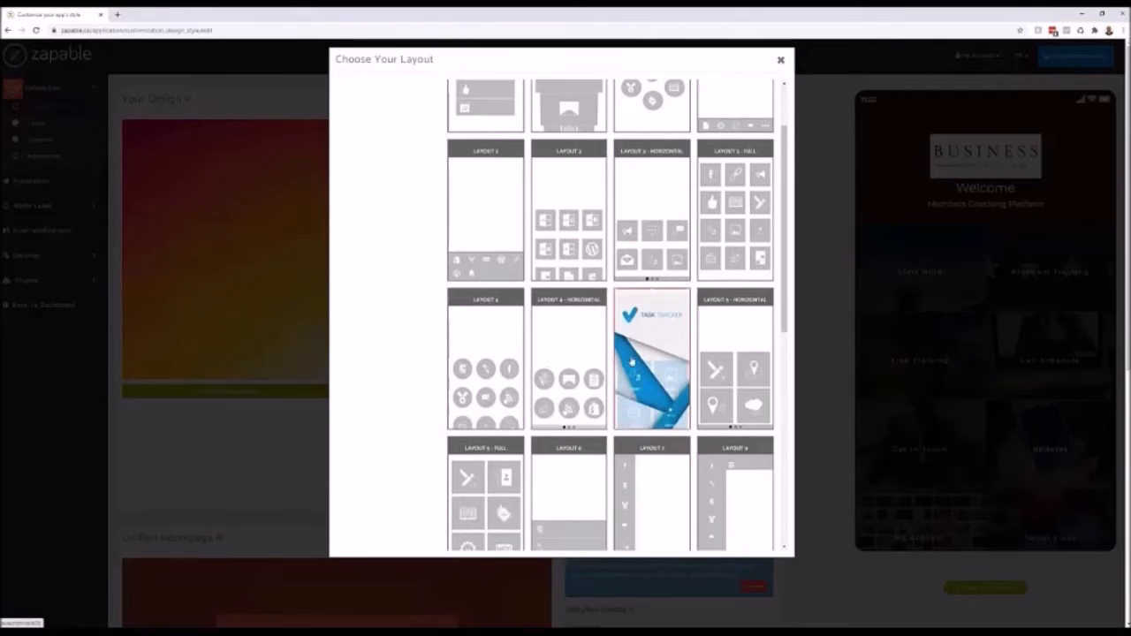
{"action": "scroll", "coordinate": [765, 372], "scroll_direction": "down", "scroll_amount": 1}
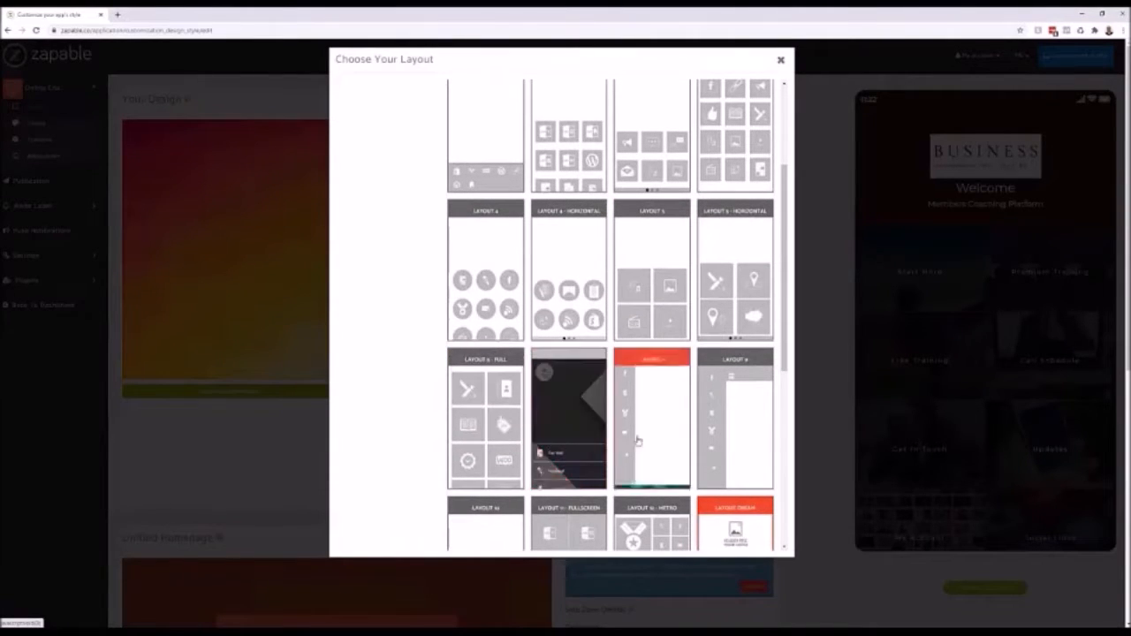
{"action": "scroll", "coordinate": [738, 433], "scroll_direction": "down", "scroll_amount": 2}
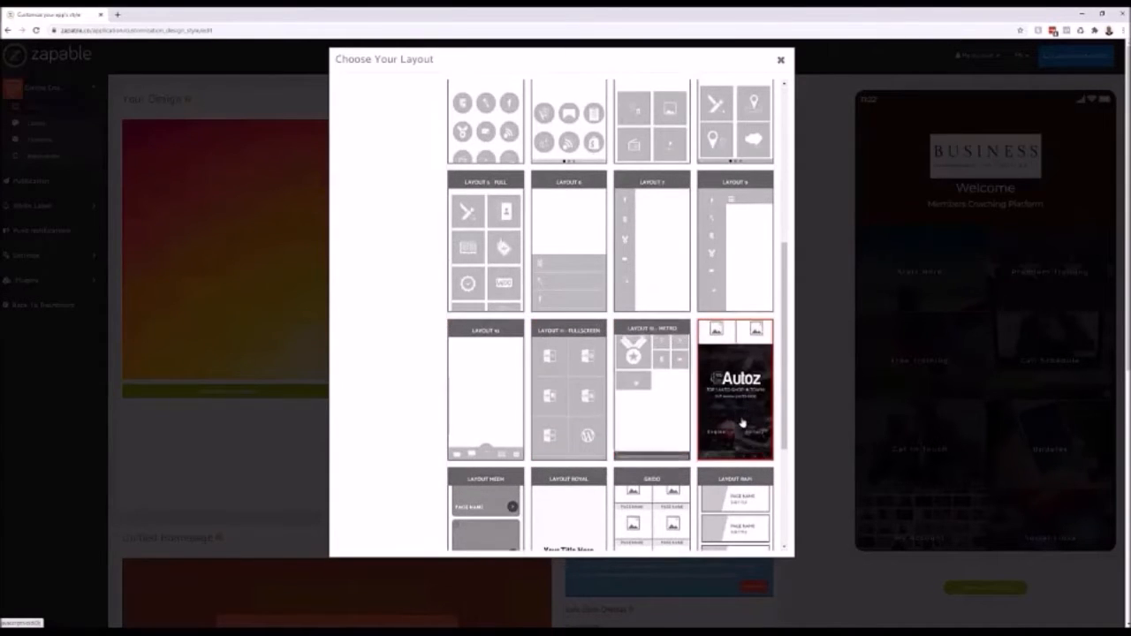
{"action": "scroll", "coordinate": [738, 388], "scroll_direction": "down", "scroll_amount": 1}
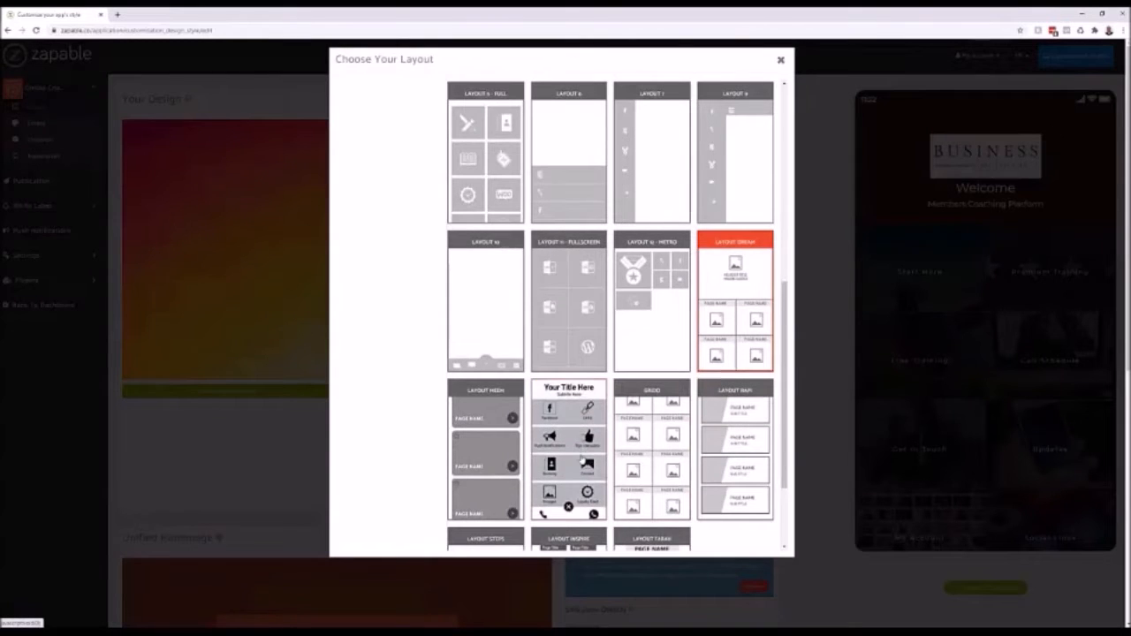
{"action": "scroll", "coordinate": [579, 455], "scroll_direction": "down", "scroll_amount": 1}
{"action": "scroll", "coordinate": [473, 419], "scroll_direction": "down", "scroll_amount": 1}
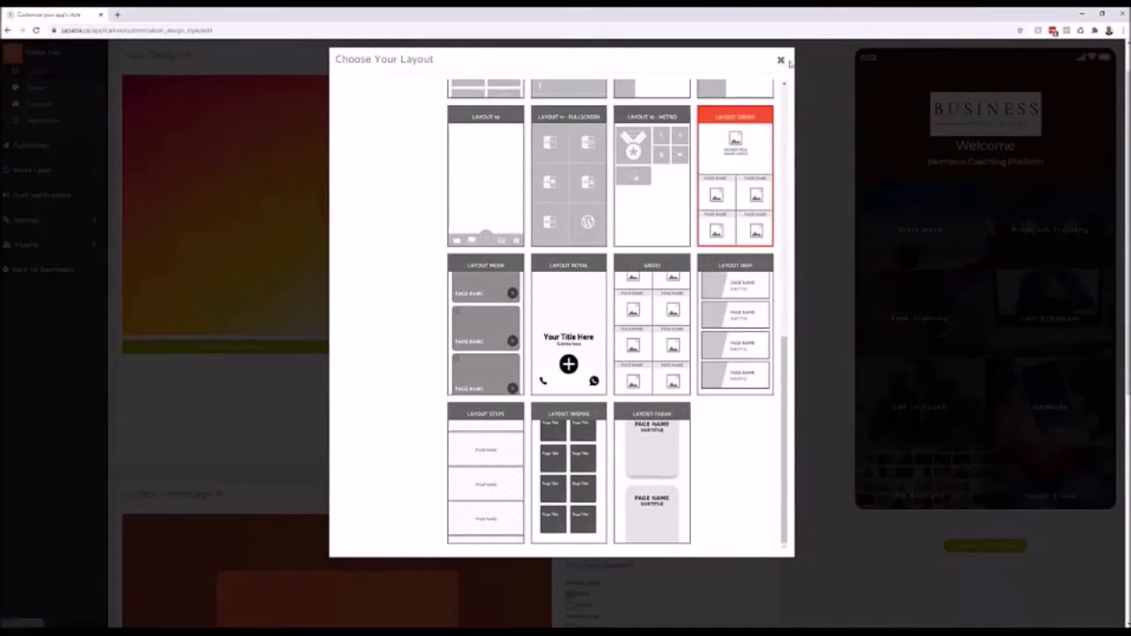
{"action": "left_click", "coordinate": [781, 62]}
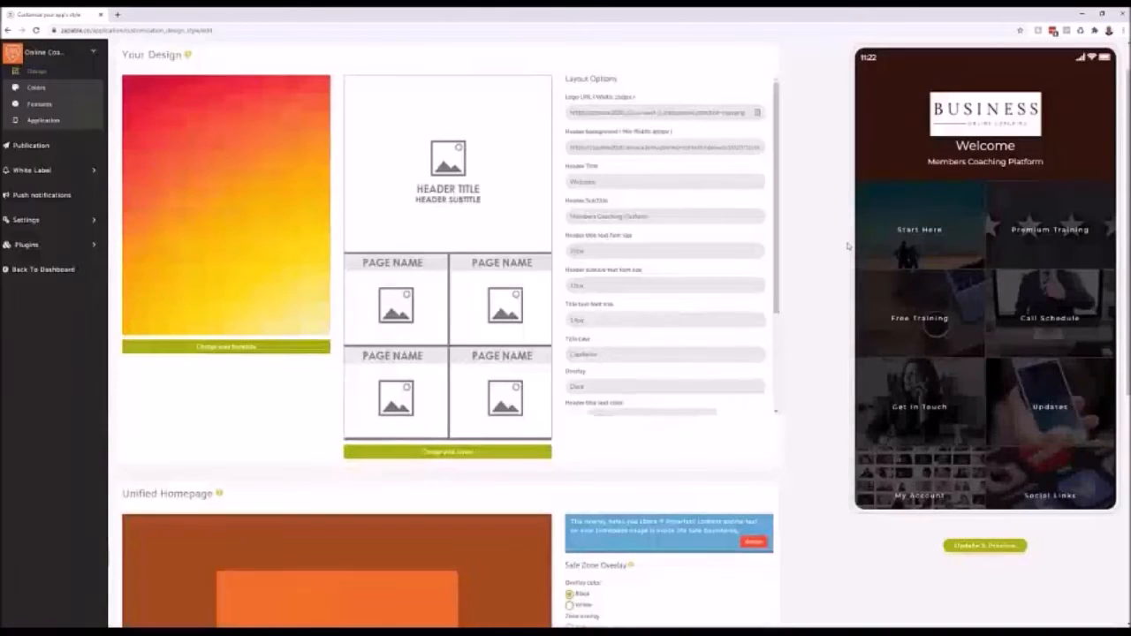
- Open the app's color settings, expand the General and Homepage sections, and set the Homepage text color to rgba(247, 247, 247, 1)
{"action": "scroll", "coordinate": [846, 243], "scroll_direction": "up", "scroll_amount": 1}
{"action": "scroll", "coordinate": [846, 243], "scroll_direction": "down", "scroll_amount": 1}
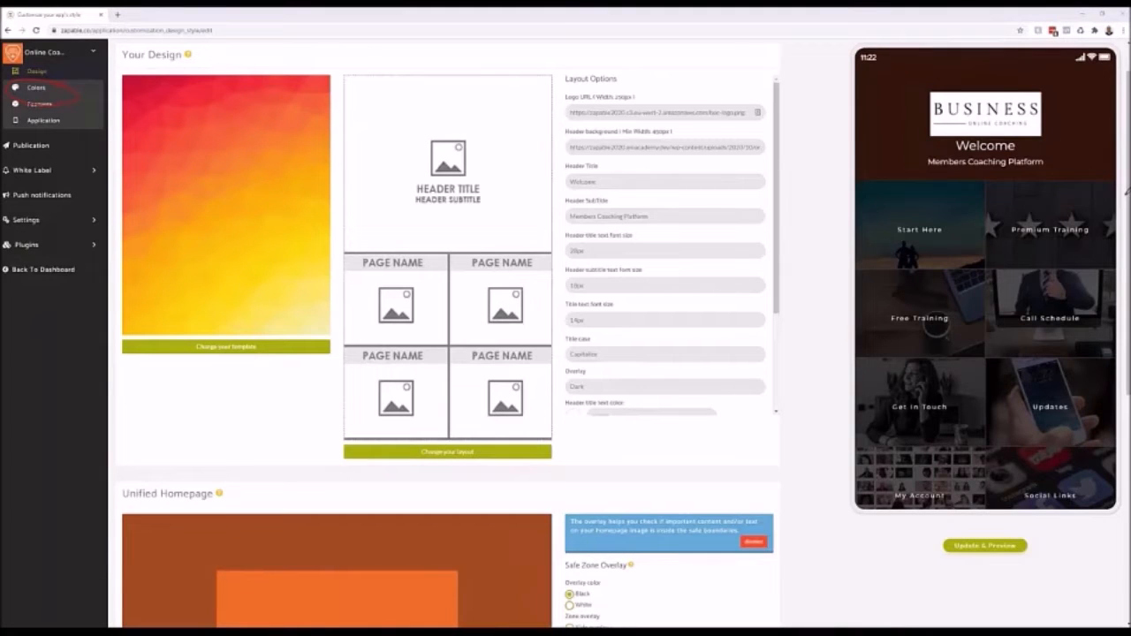
{"action": "left_click", "coordinate": [36, 90]}
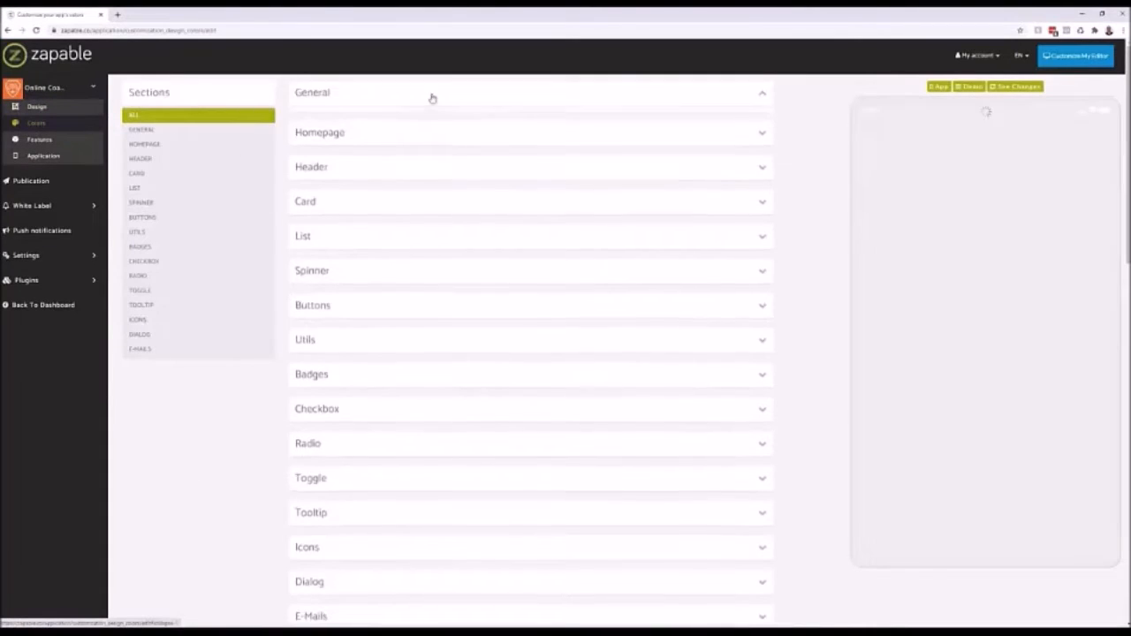
{"action": "left_click", "coordinate": [432, 95]}
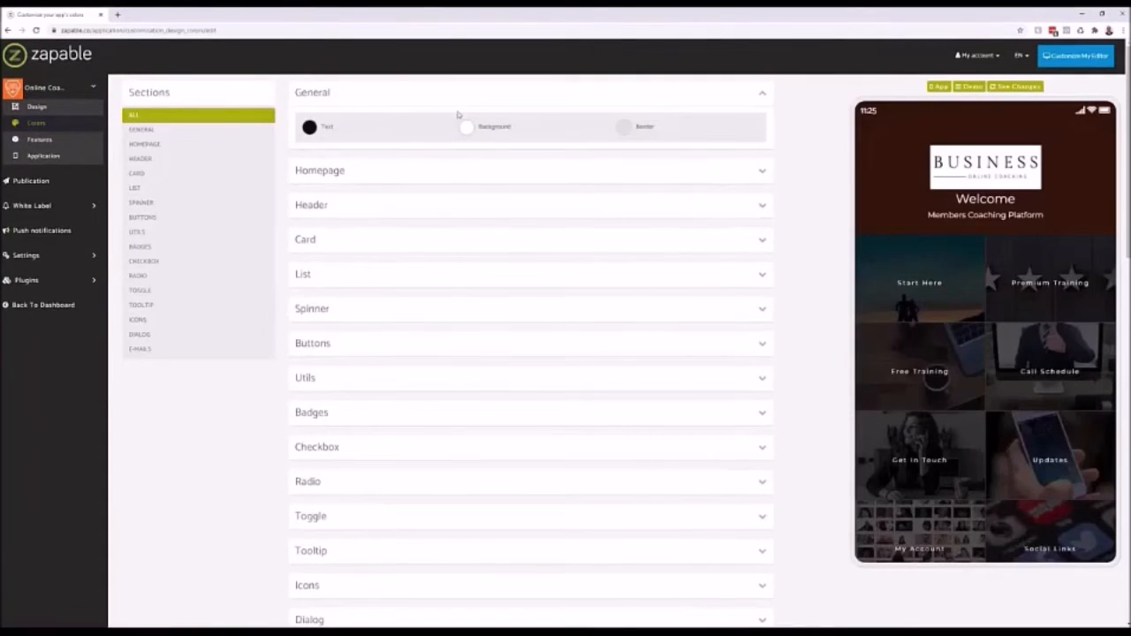
{"action": "left_click", "coordinate": [369, 173]}
{"action": "left_click", "coordinate": [308, 208]}
{"action": "mouse_move", "coordinate": [348, 241]}
{"action": "left_mouse_down"}
{"action": "mouse_move", "coordinate": [372, 234]}
{"action": "mouse_move", "coordinate": [316, 226]}
{"action": "mouse_move", "coordinate": [347, 265]}
{"action": "mouse_move", "coordinate": [304, 216]}
{"action": "left_mouse_up"}
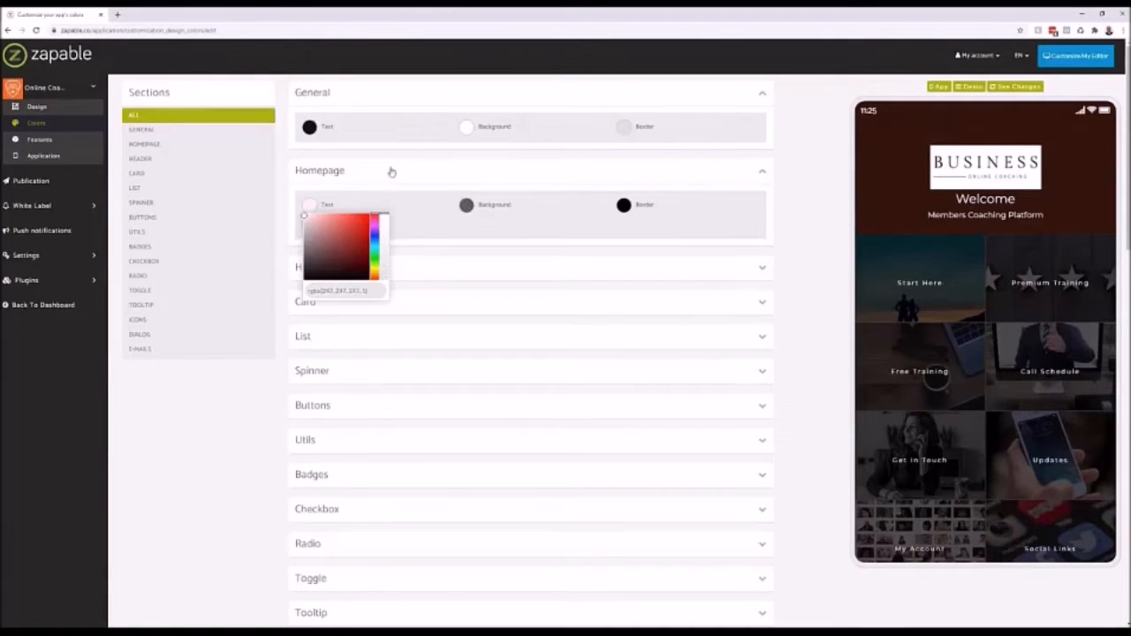
{"action": "left_click", "coordinate": [357, 156]}
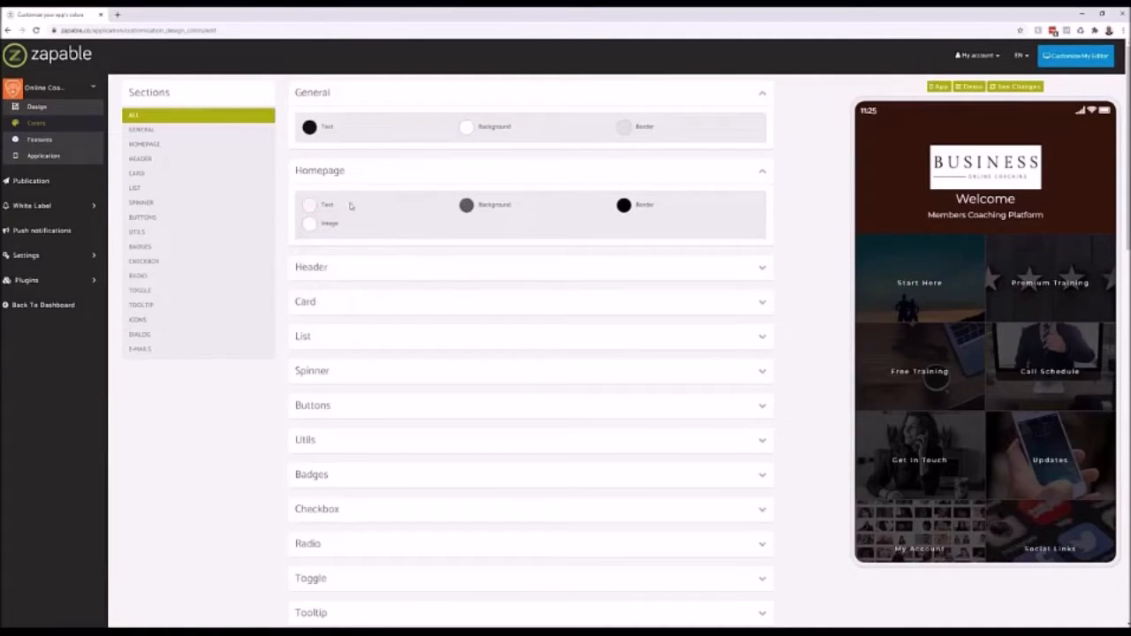
- Set the General text color to white and view the General background color picker
{"action": "left_click", "coordinate": [311, 128]}
{"action": "mouse_move", "coordinate": [333, 153]}
{"action": "left_mouse_down"}
{"action": "mouse_move", "coordinate": [352, 159]}
{"action": "mouse_move", "coordinate": [293, 135]}
{"action": "left_mouse_up"}
{"action": "left_click", "coordinate": [414, 127]}
{"action": "left_click", "coordinate": [469, 129]}
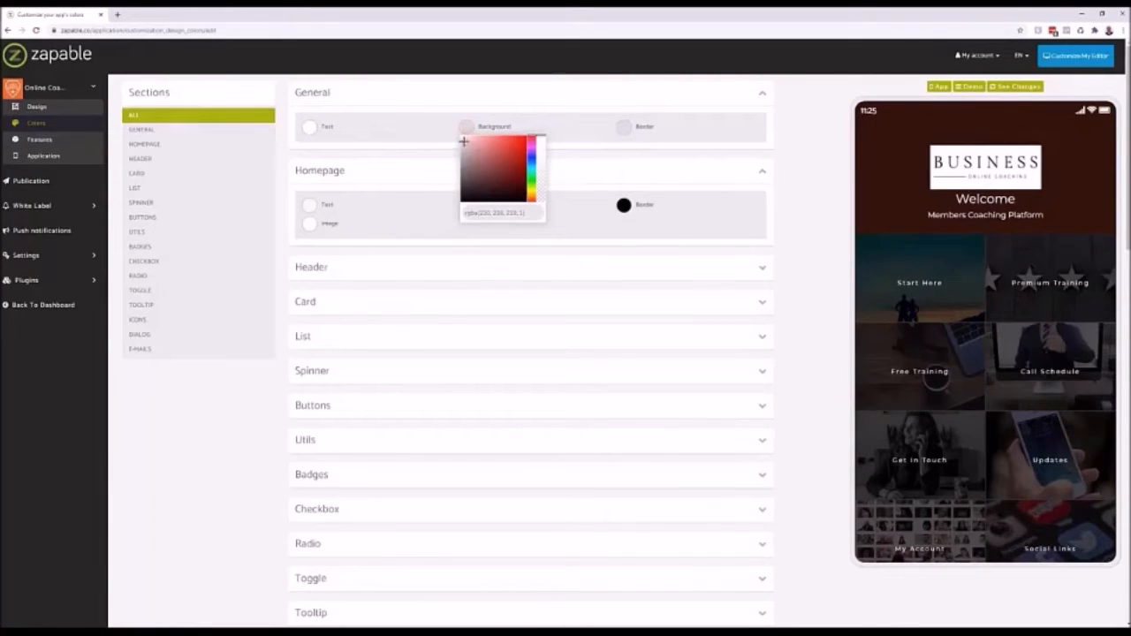
{"action": "left_click", "coordinate": [560, 186]}
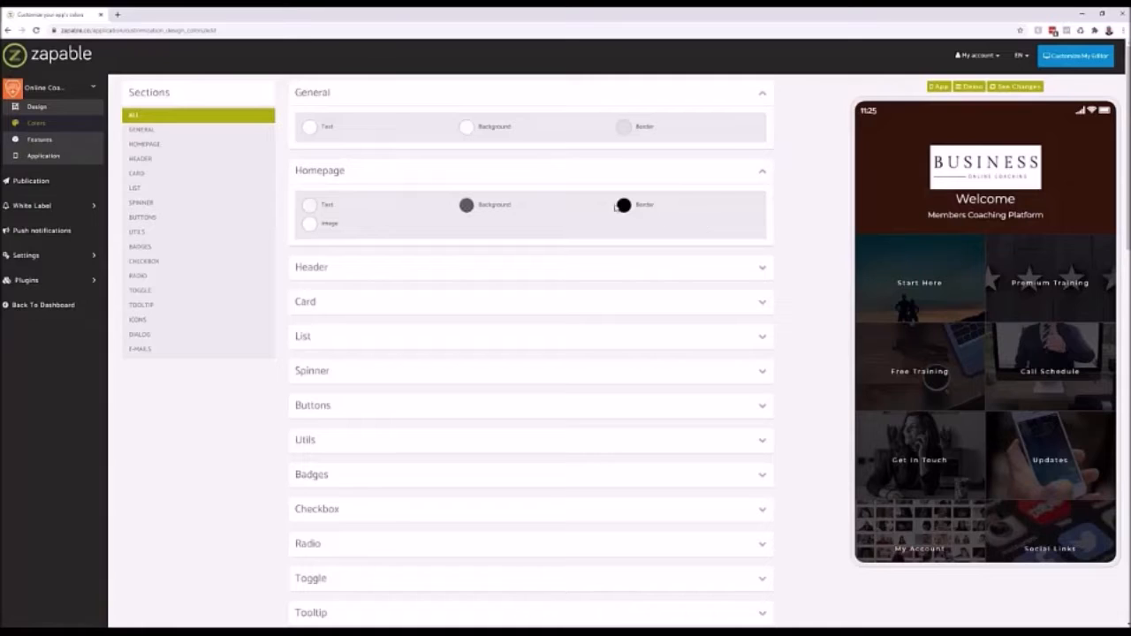
- Open the PWA Creator plugin's page and review the default PWA link's QR code
{"action": "left_click", "coordinate": [48, 110]}
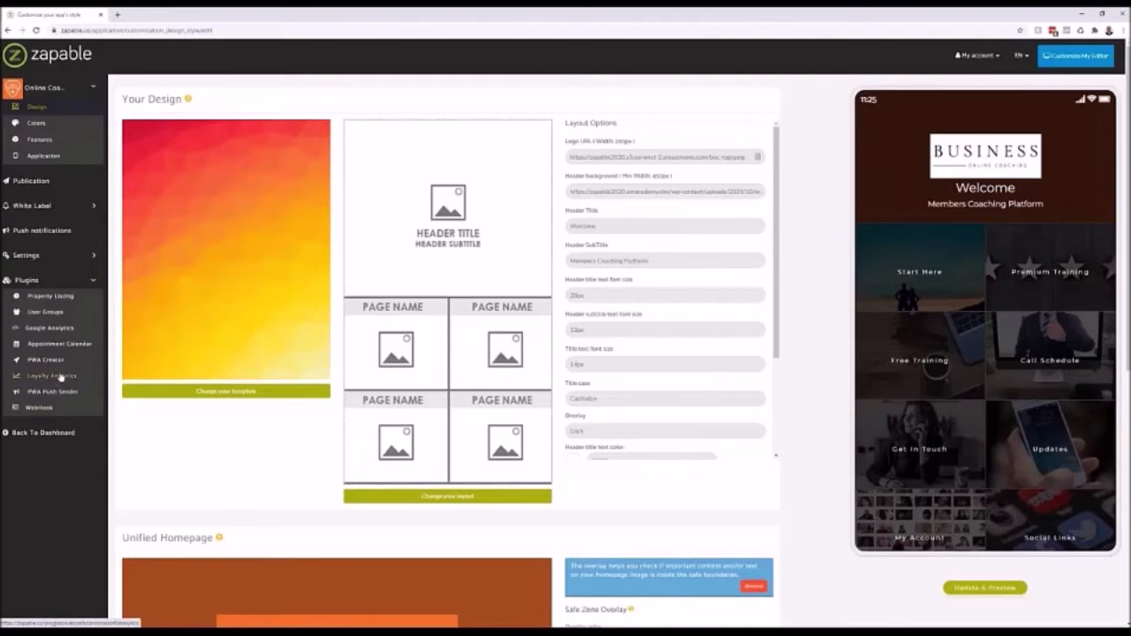
{"action": "left_click", "coordinate": [57, 361]}
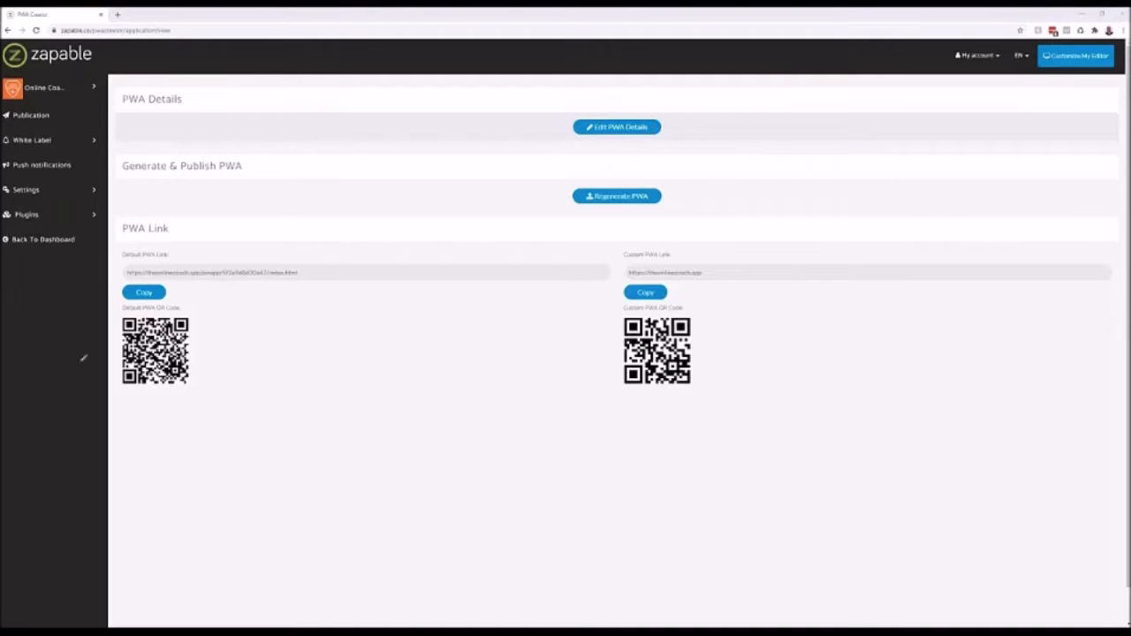
{"action": "mouse_move", "coordinate": [202, 304]}
{"action": "left_mouse_down"}
{"action": "mouse_move", "coordinate": [144, 306]}
{"action": "mouse_move", "coordinate": [111, 329]}
{"action": "mouse_move", "coordinate": [118, 398]}
{"action": "mouse_move", "coordinate": [231, 394]}
{"action": "mouse_move", "coordinate": [248, 325]}
{"action": "mouse_move", "coordinate": [228, 304]}
{"action": "left_mouse_up"}
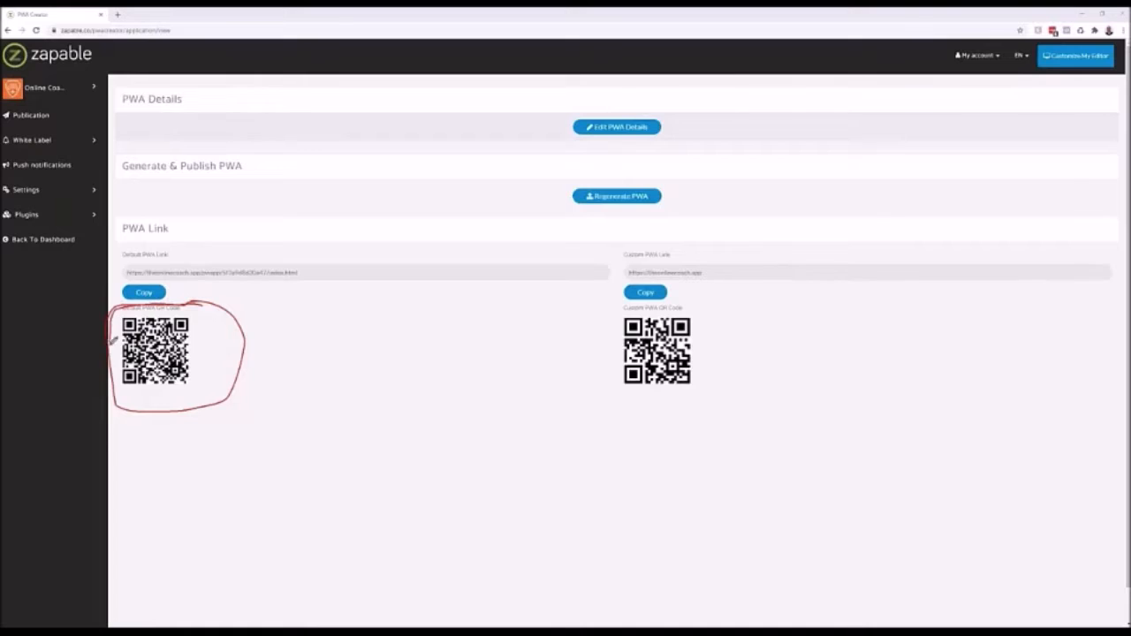
{"action": "mouse_move", "coordinate": [113, 388]}
{"action": "left_mouse_down"}
{"action": "mouse_move", "coordinate": [180, 403]}
{"action": "mouse_move", "coordinate": [246, 361]}
{"action": "mouse_move", "coordinate": [230, 316]}
{"action": "left_mouse_up"}
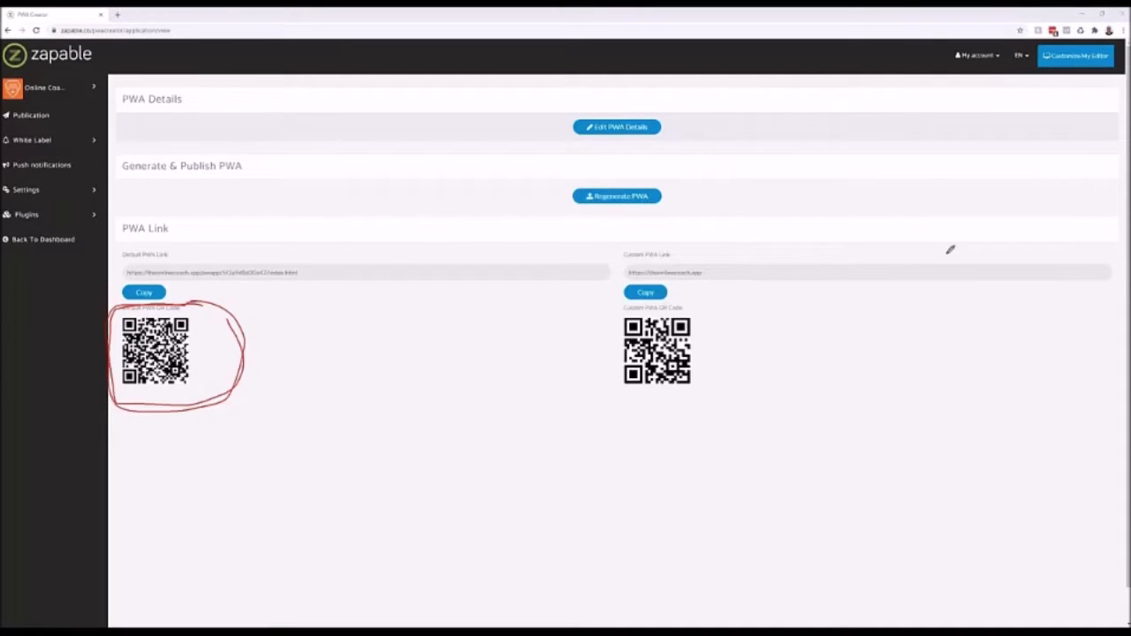
{"action": "key", "text": "Escape"}
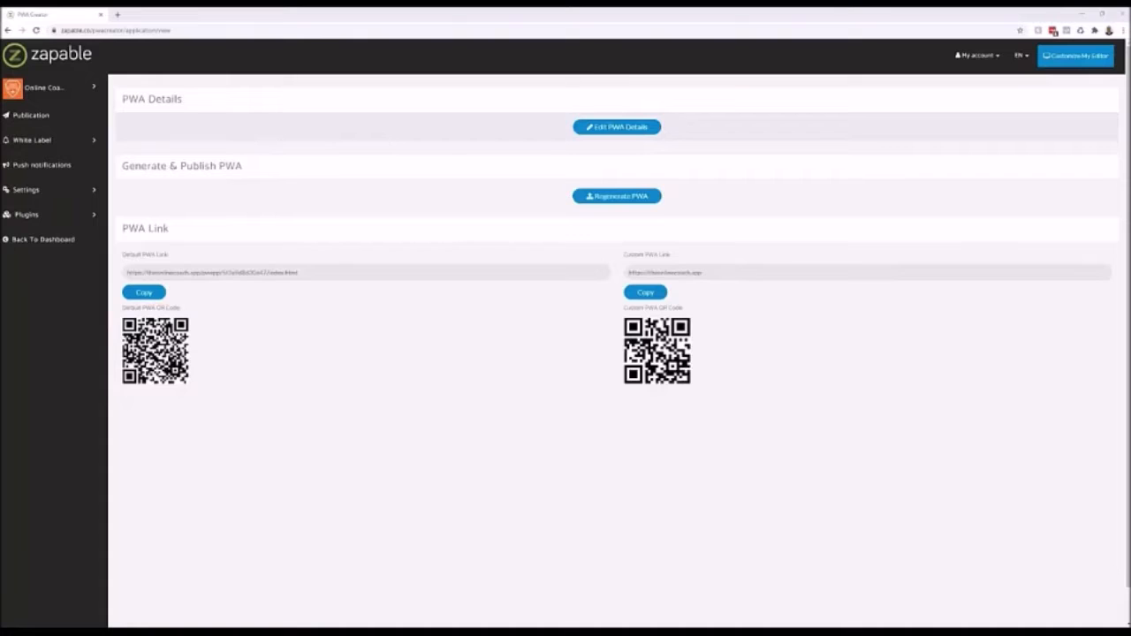
- Go to the app's features, preview the Start Here page in the phone preview, and open the Start Here feature for editing
{"action": "left_click", "coordinate": [66, 88]}
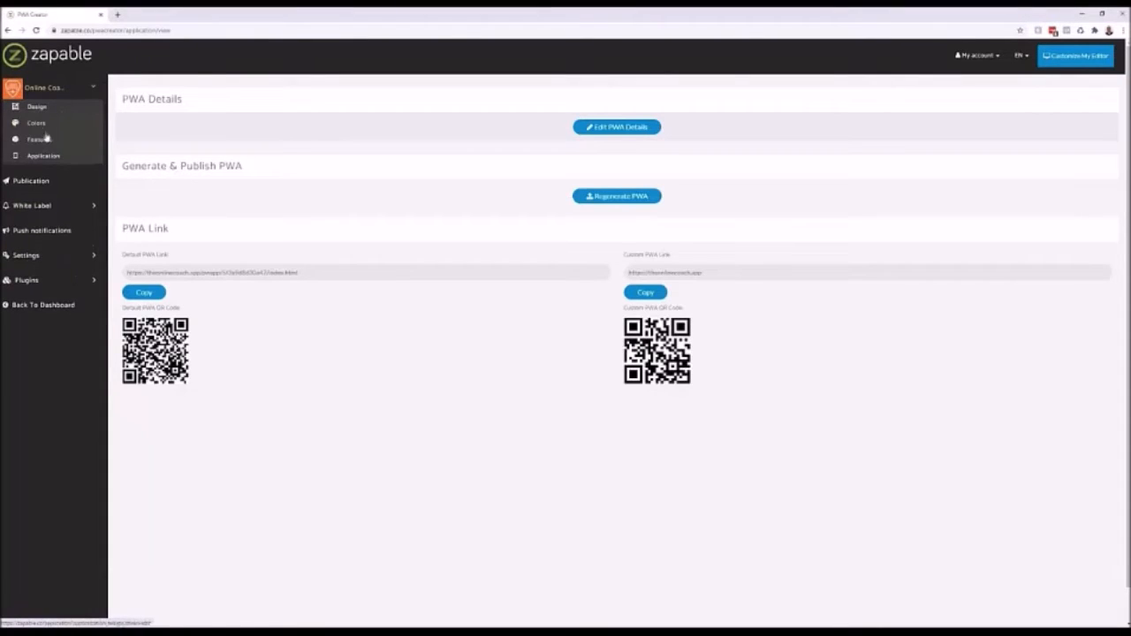
{"action": "left_click", "coordinate": [43, 141]}
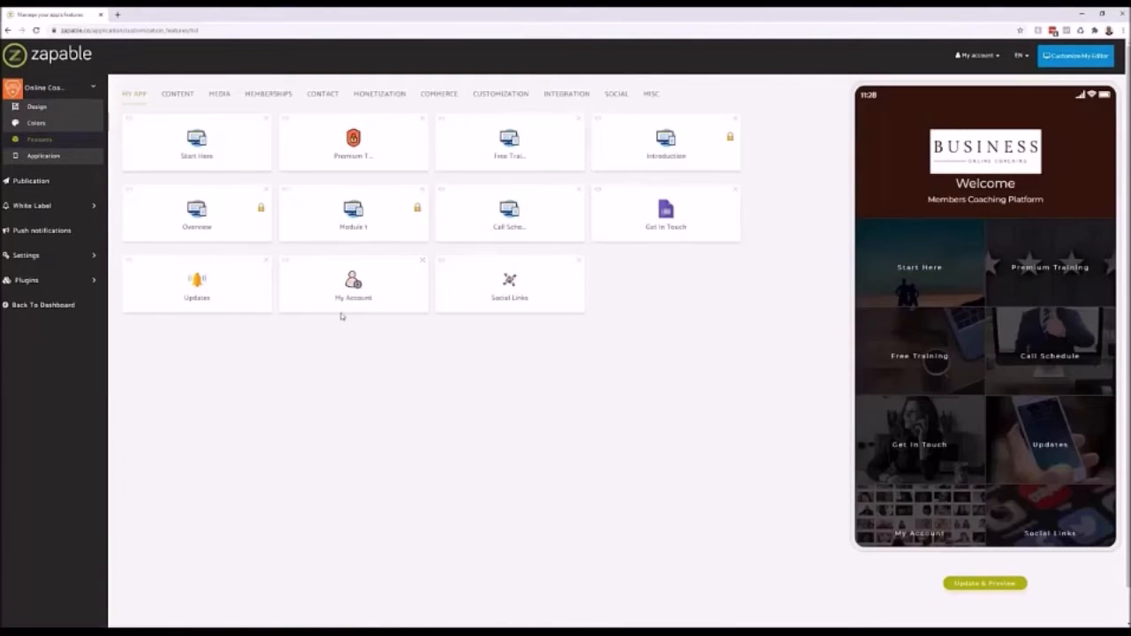
{"action": "left_click", "coordinate": [911, 273]}
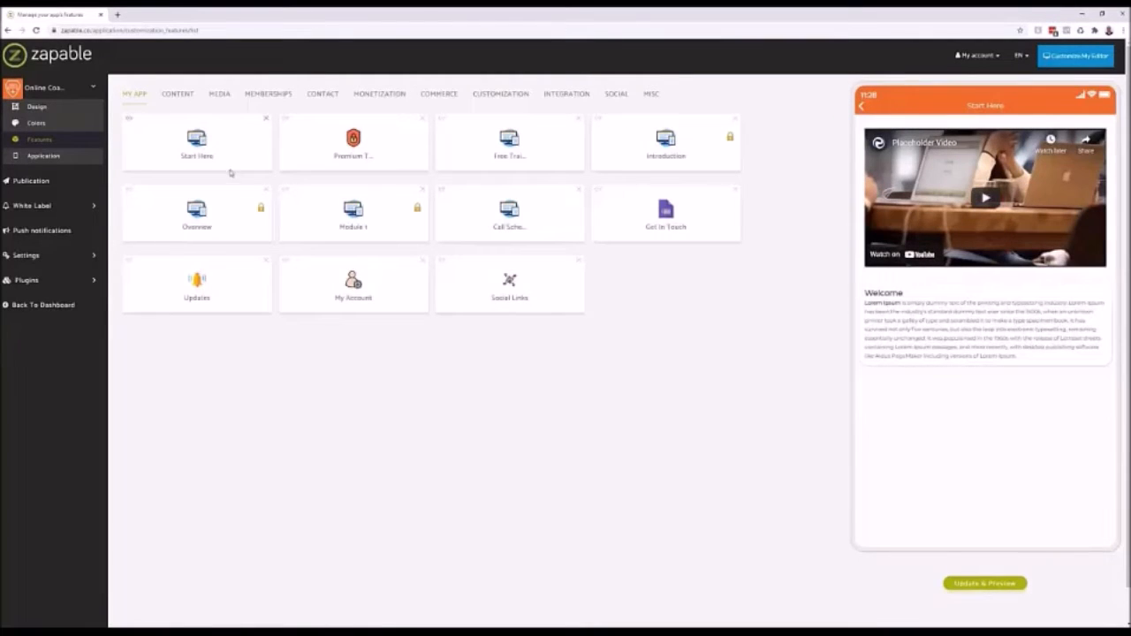
{"action": "left_click", "coordinate": [195, 149]}
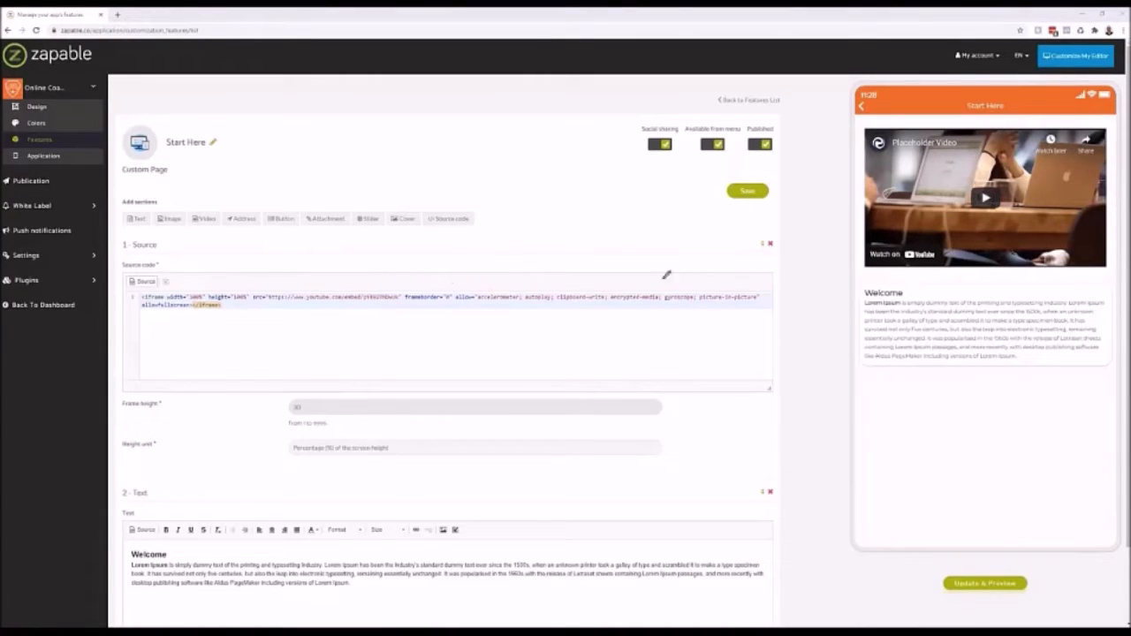
- Compare the Start Here page's embedded video source code and Welcome text section with their output in the phone preview
{"action": "mouse_move", "coordinate": [756, 282]}
{"action": "left_mouse_down"}
{"action": "mouse_move", "coordinate": [133, 249]}
{"action": "mouse_move", "coordinate": [121, 285]}
{"action": "mouse_move", "coordinate": [173, 324]}
{"action": "mouse_move", "coordinate": [771, 299]}
{"action": "mouse_move", "coordinate": [736, 277]}
{"action": "mouse_move", "coordinate": [765, 275]}
{"action": "mouse_move", "coordinate": [863, 218]}
{"action": "mouse_move", "coordinate": [836, 213]}
{"action": "left_mouse_up"}
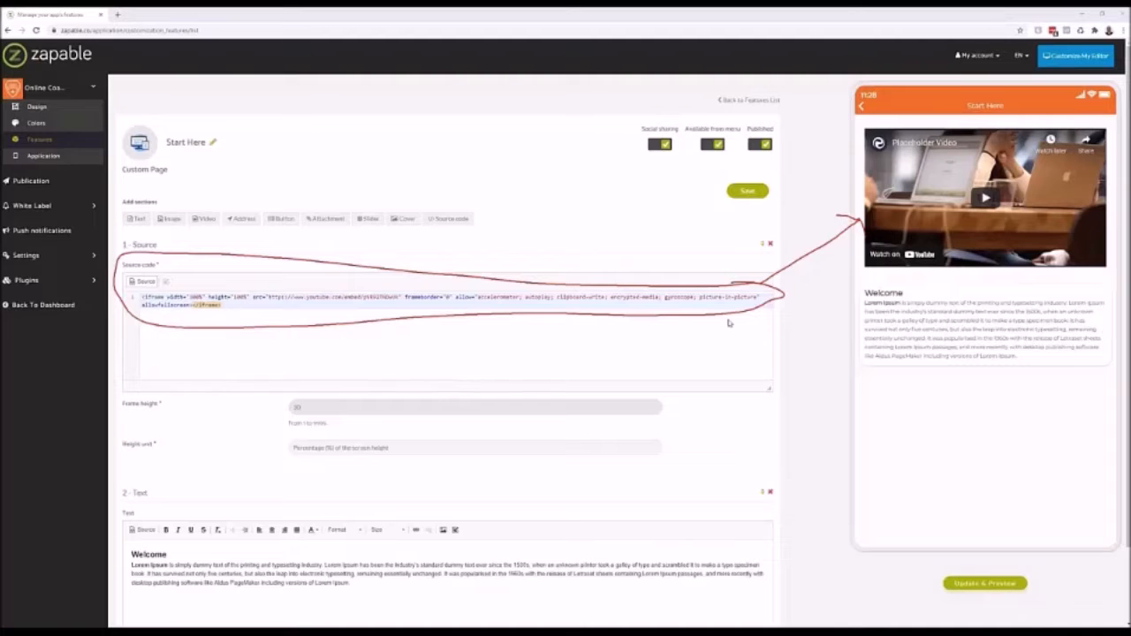
{"action": "scroll", "coordinate": [1107, 328], "scroll_direction": "down", "scroll_amount": 2}
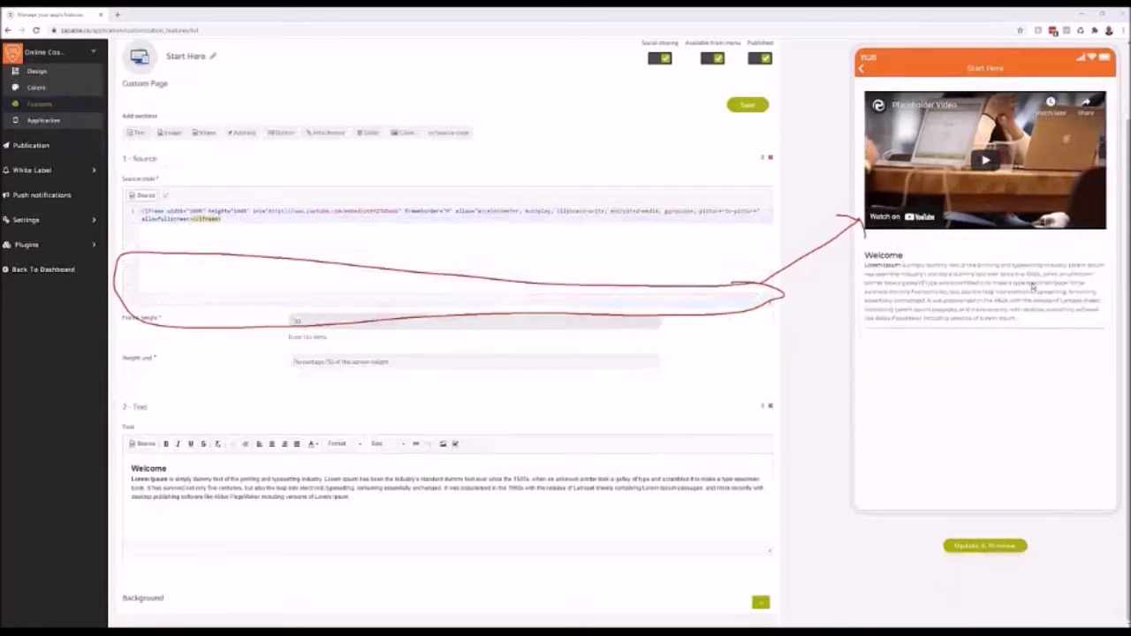
{"action": "key", "text": "Escape"}
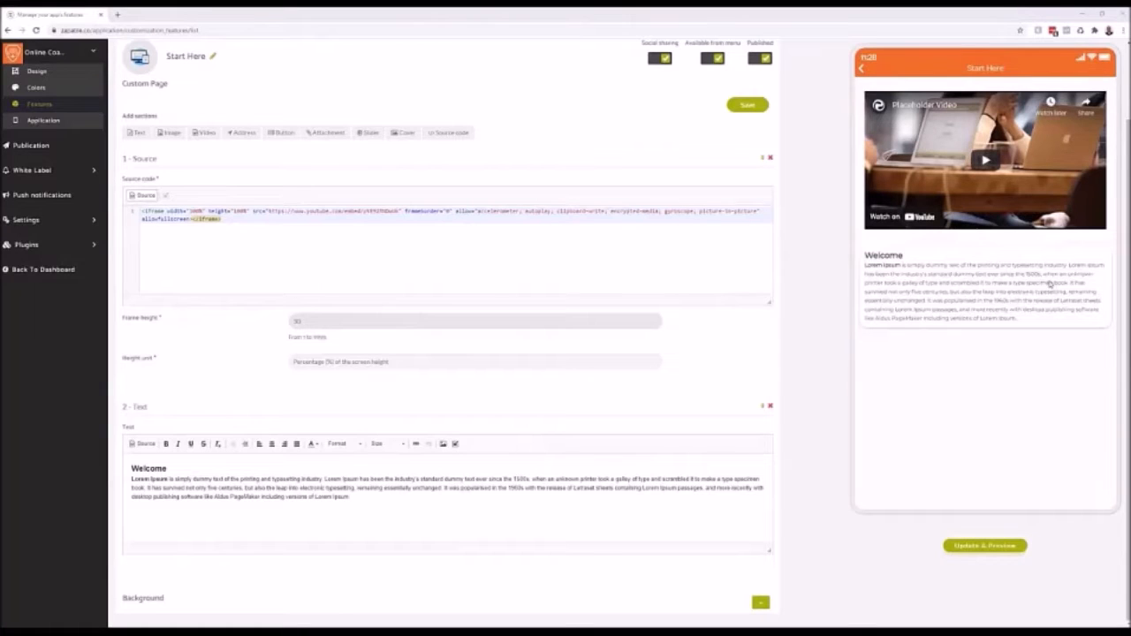
{"action": "mouse_move", "coordinate": [170, 396]}
{"action": "left_mouse_down"}
{"action": "mouse_move", "coordinate": [173, 413]}
{"action": "mouse_move", "coordinate": [159, 388]}
{"action": "left_mouse_up"}
{"action": "mouse_move", "coordinate": [176, 410]}
{"action": "left_mouse_down"}
{"action": "mouse_move", "coordinate": [767, 329]}
{"action": "mouse_move", "coordinate": [857, 291]}
{"action": "mouse_move", "coordinate": [859, 239]}
{"action": "mouse_move", "coordinate": [864, 323]}
{"action": "mouse_move", "coordinate": [877, 334]}
{"action": "left_mouse_up"}
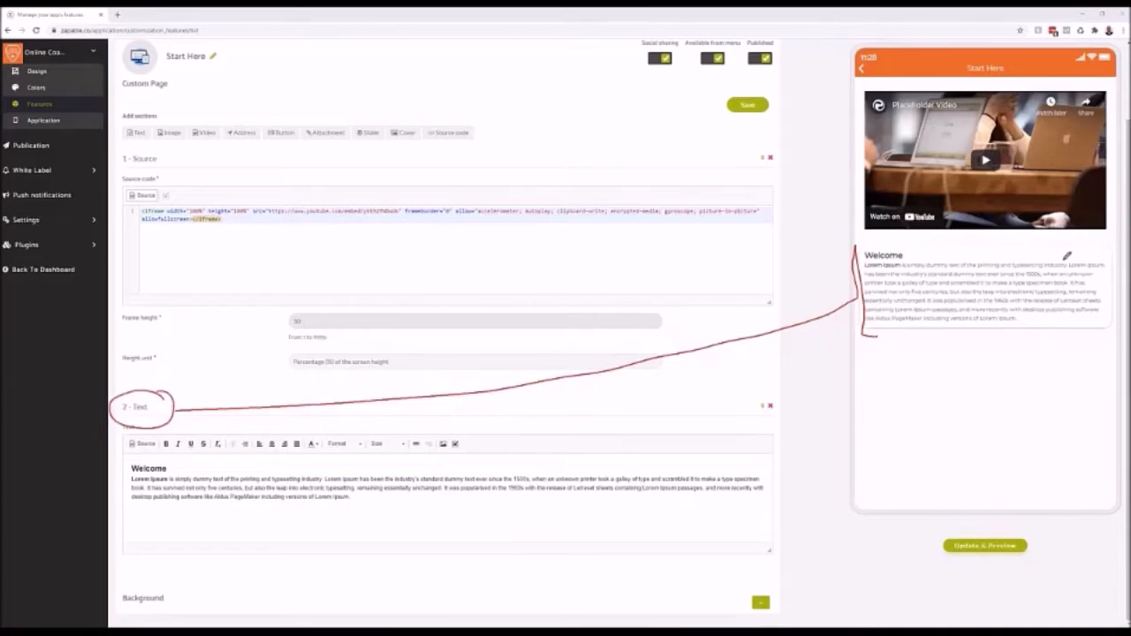
- Replace the paragraph under the Welcome heading with "Putting In New Text"
{"action": "mouse_move", "coordinate": [350, 497]}
{"action": "left_mouse_down"}
{"action": "mouse_move", "coordinate": [176, 498]}
{"action": "mouse_move", "coordinate": [113, 486]}
{"action": "mouse_move", "coordinate": [117, 478]}
{"action": "left_mouse_up"}
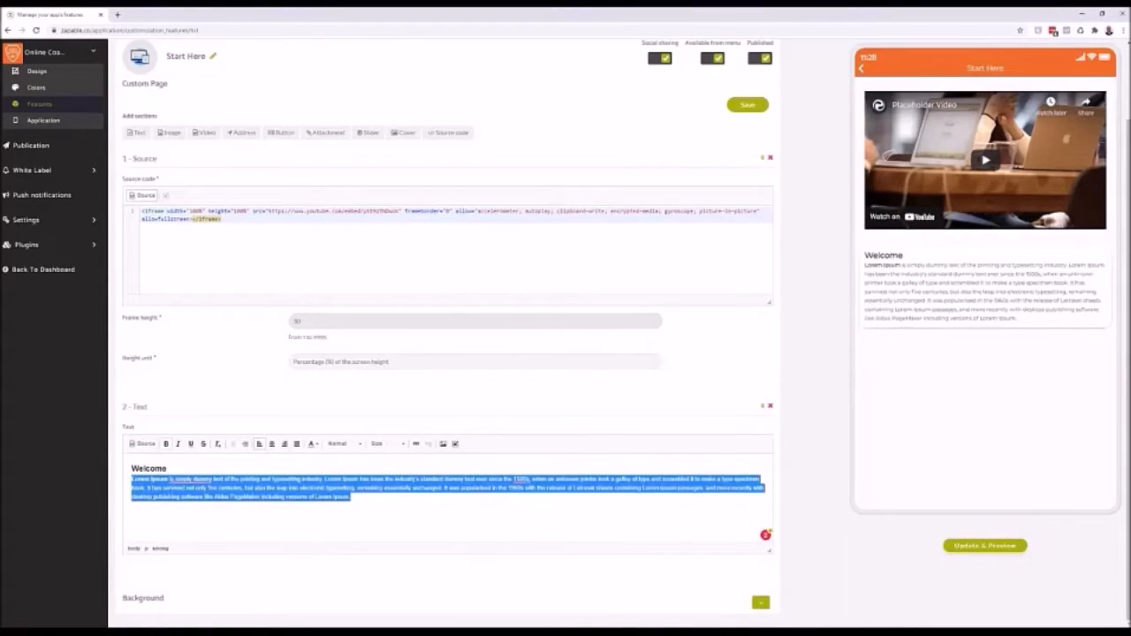
{"action": "key", "text": "BackSpace"}
{"action": "type", "text": "Putting"}
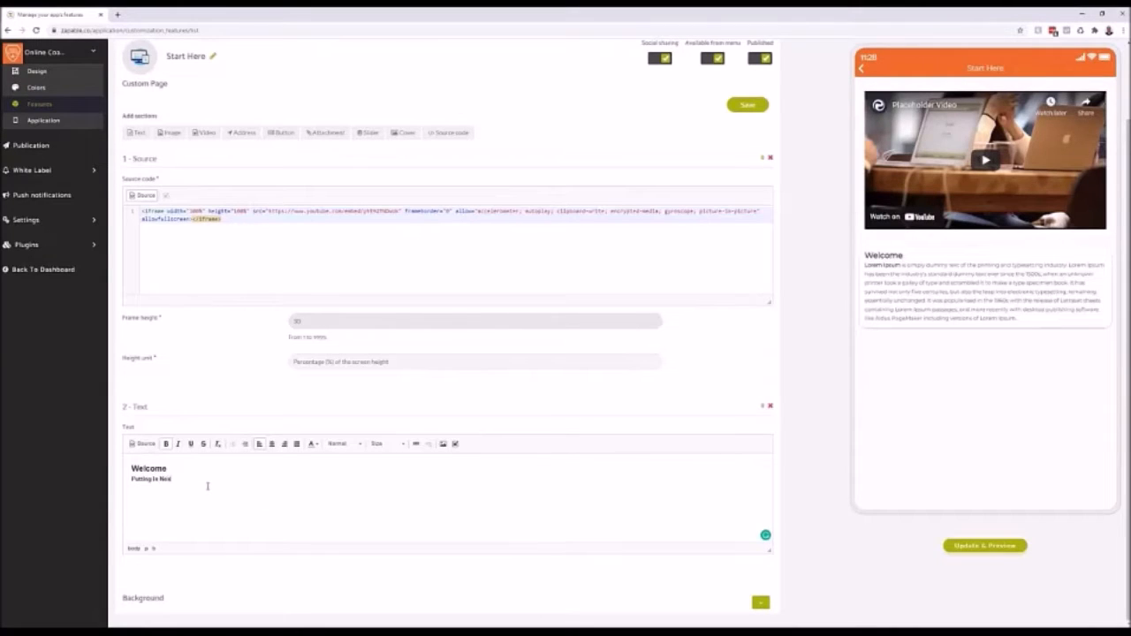
{"action": "type", "text": " In New Text"}
- Try the bold, italic and underline formatting on the new line under the Welcome heading
{"action": "left_click_drag", "start_coordinate": [193, 482], "coordinate": [131, 482]}
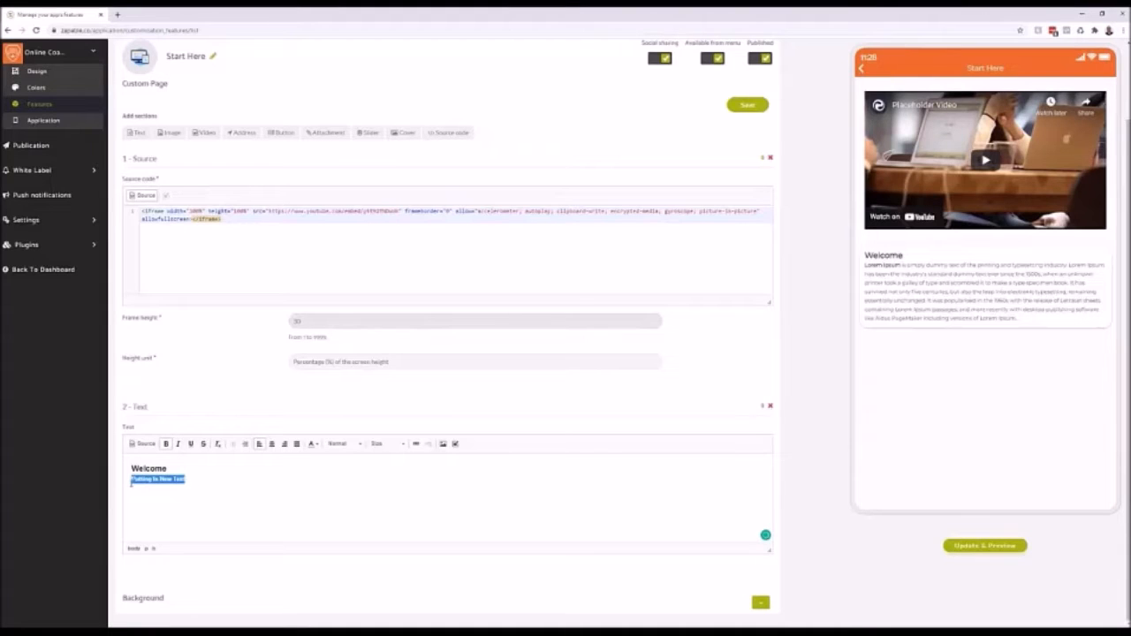
{"action": "left_click", "coordinate": [165, 443]}
{"action": "left_click", "coordinate": [177, 443]}
{"action": "left_click", "coordinate": [180, 447]}
{"action": "left_click", "coordinate": [167, 446]}
{"action": "left_click", "coordinate": [190, 446]}
{"action": "left_click", "coordinate": [190, 447]}
{"action": "left_click", "coordinate": [200, 479]}
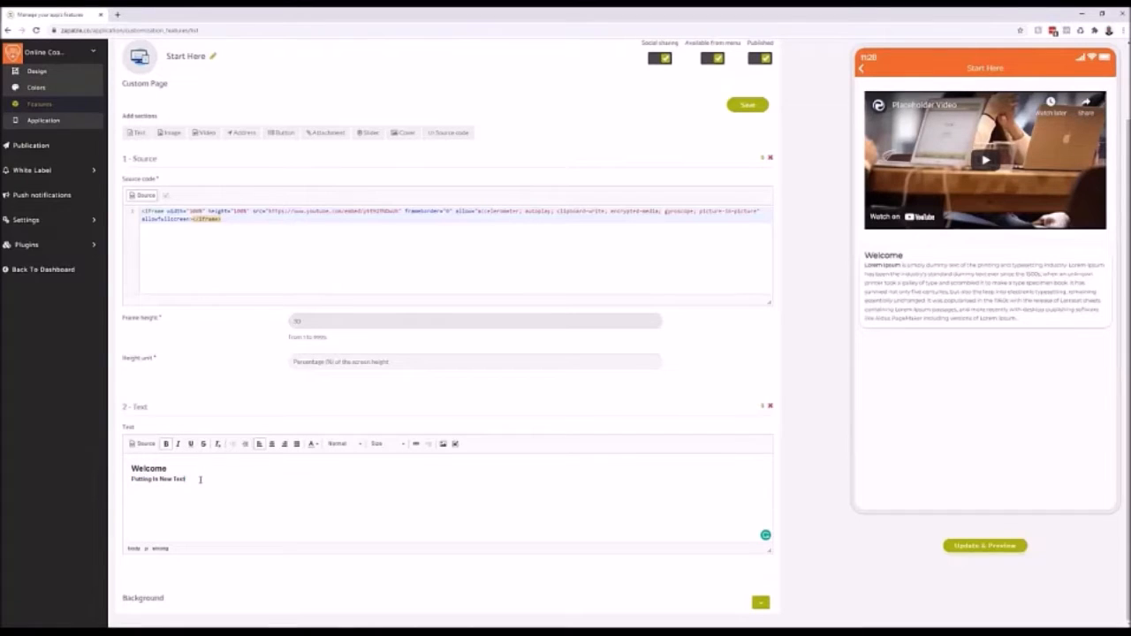
- Undo the formatting and text edits to restore the original paragraph under the Welcome heading
{"action": "key", "text": "ctrl+z"}
{"action": "key", "text": "ctrl+z"}
{"action": "key", "text": "ctrl+z"}
{"action": "key", "text": "ctrl+z"}
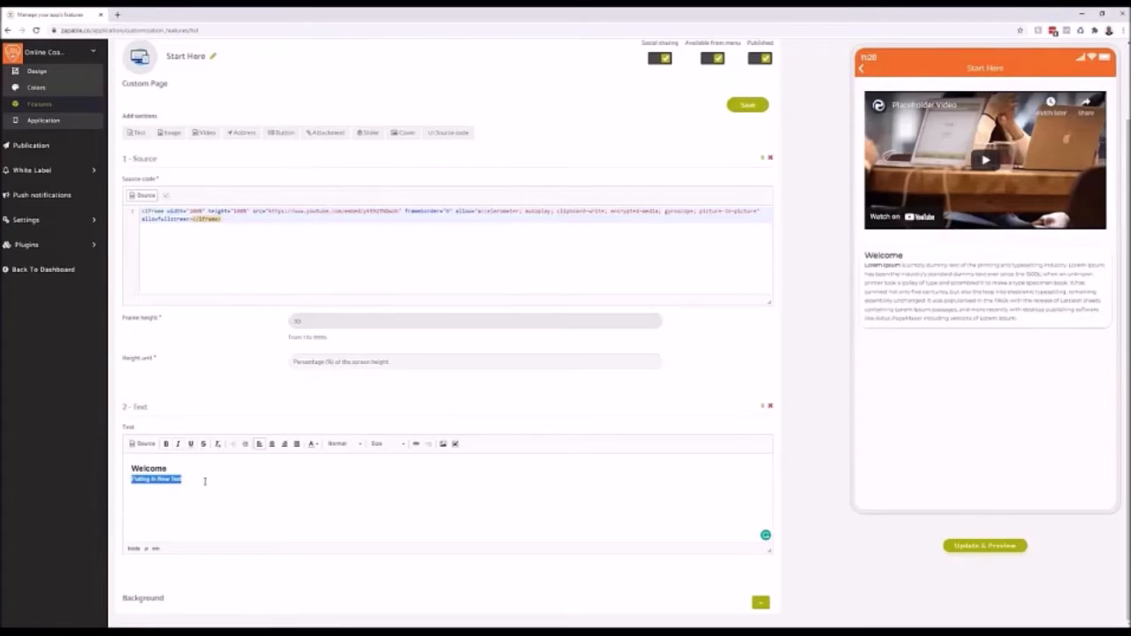
{"action": "key", "text": "ctrl+z"}
{"action": "key", "text": "ctrl+z"}
{"action": "key", "text": "ctrl+z"}
{"action": "key", "text": "ctrl+z"}
{"action": "left_click", "coordinate": [790, 437]}
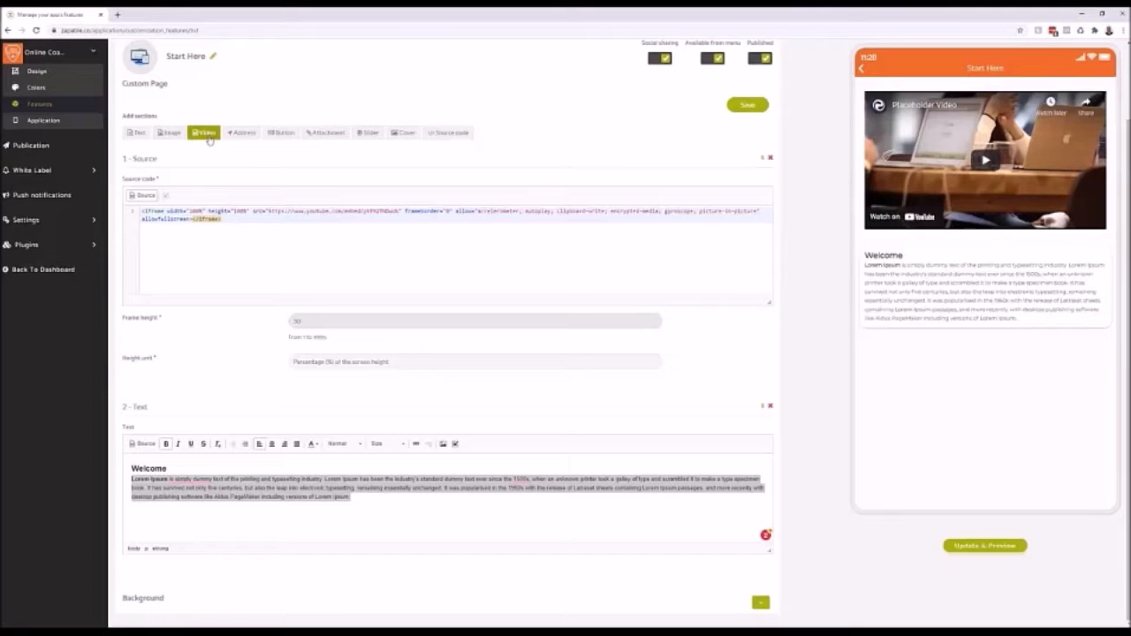
- Add an Image section to the Start Here page and delete it again
{"action": "left_click", "coordinate": [169, 133]}
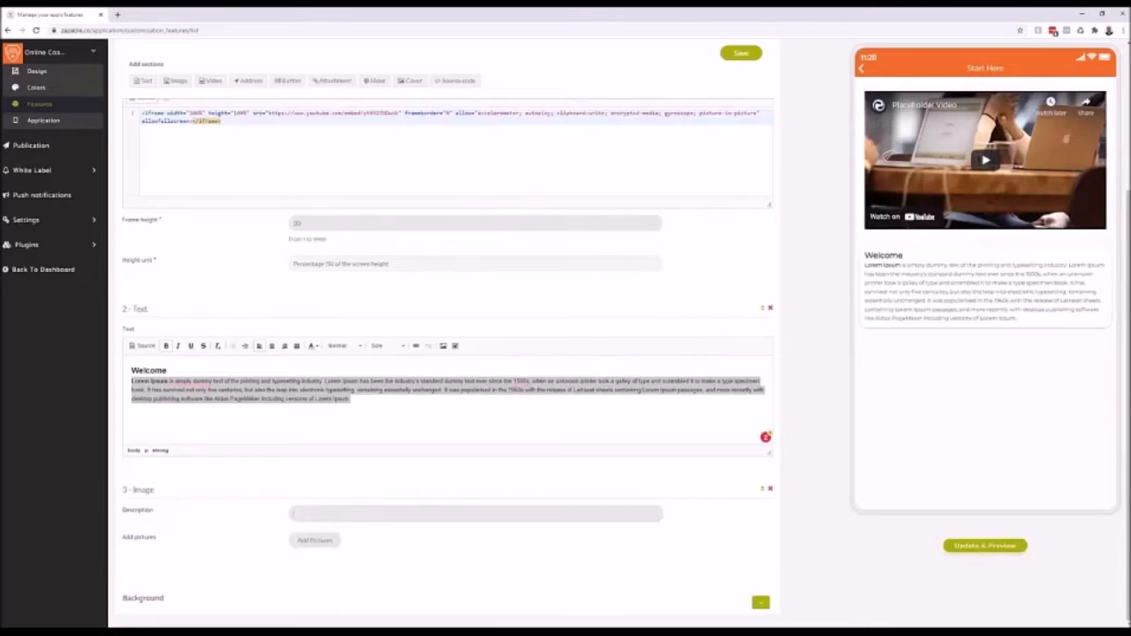
{"action": "left_click", "coordinate": [770, 491]}
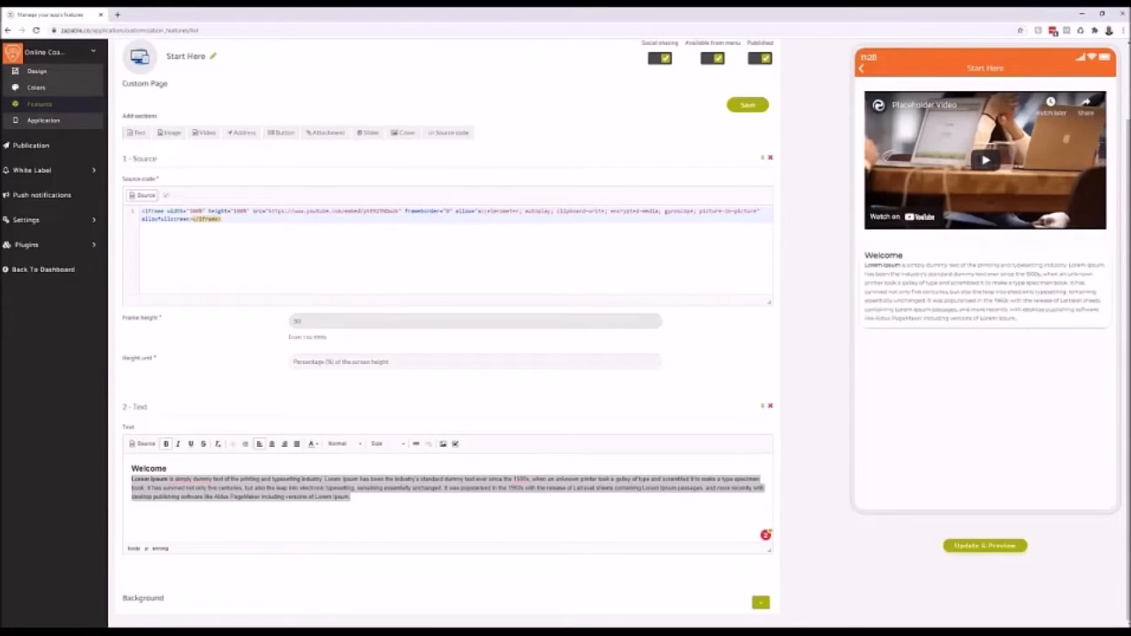
- Return to the features list, show Call Schedule in the phone preview, and open the Call Schedule feature for editing
{"action": "left_click", "coordinate": [36, 108]}
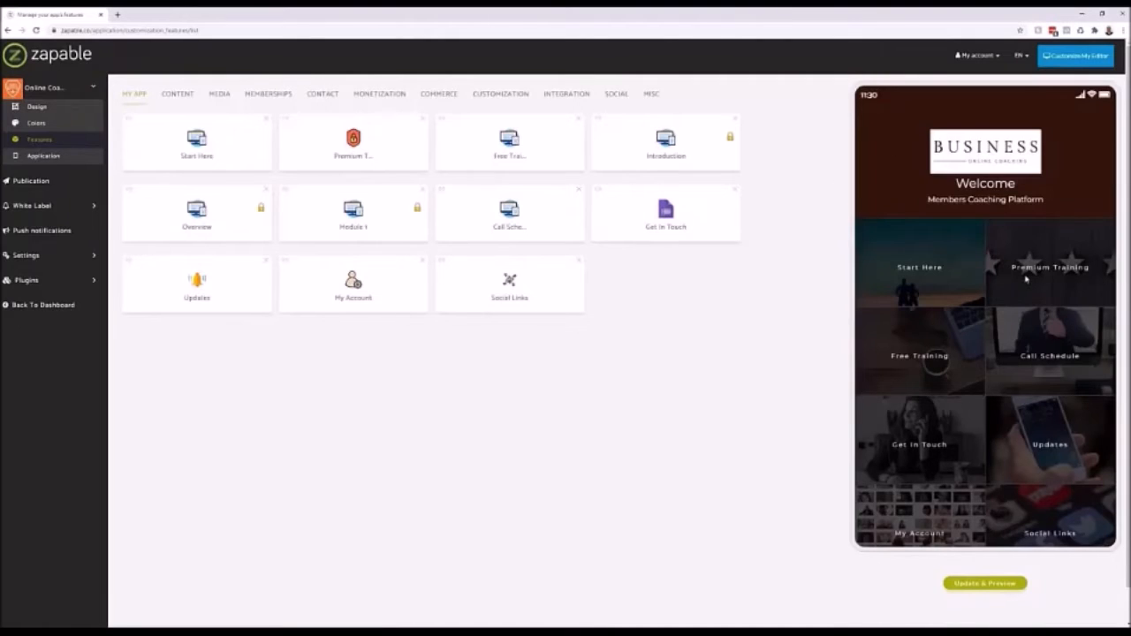
{"action": "left_click", "coordinate": [1042, 357]}
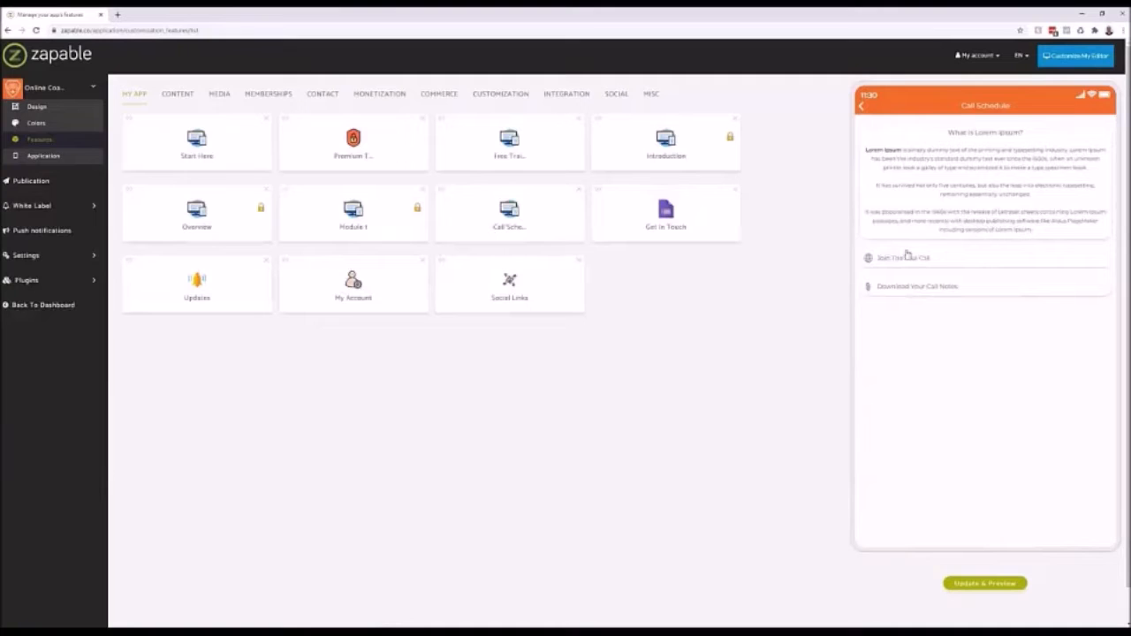
{"action": "left_click", "coordinate": [501, 231]}
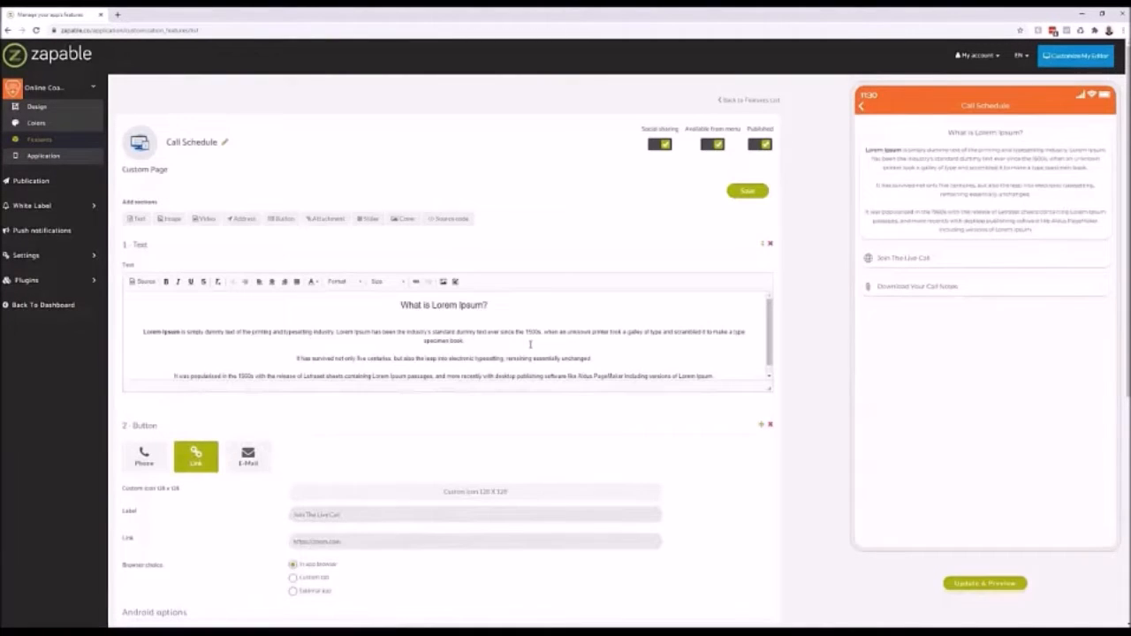
- Examine the Call Schedule page's Button section and compare its "Join The Live Call" label with the buttons in the phone preview
{"action": "scroll", "coordinate": [774, 305], "scroll_direction": "down", "scroll_amount": 1}
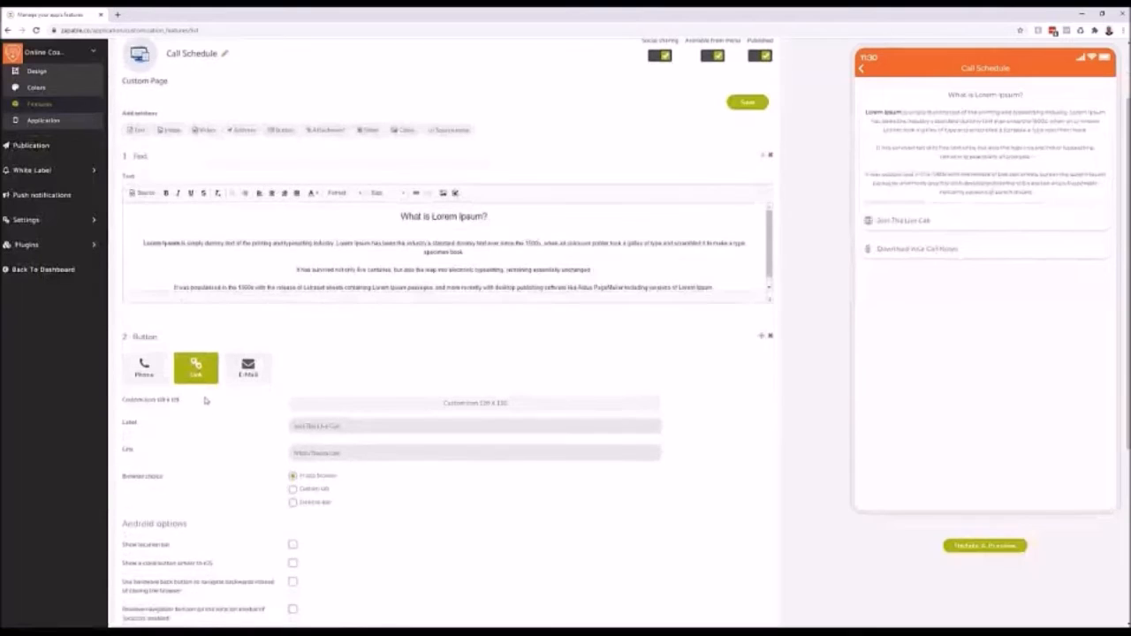
{"action": "scroll", "coordinate": [206, 399], "scroll_direction": "down", "scroll_amount": 1}
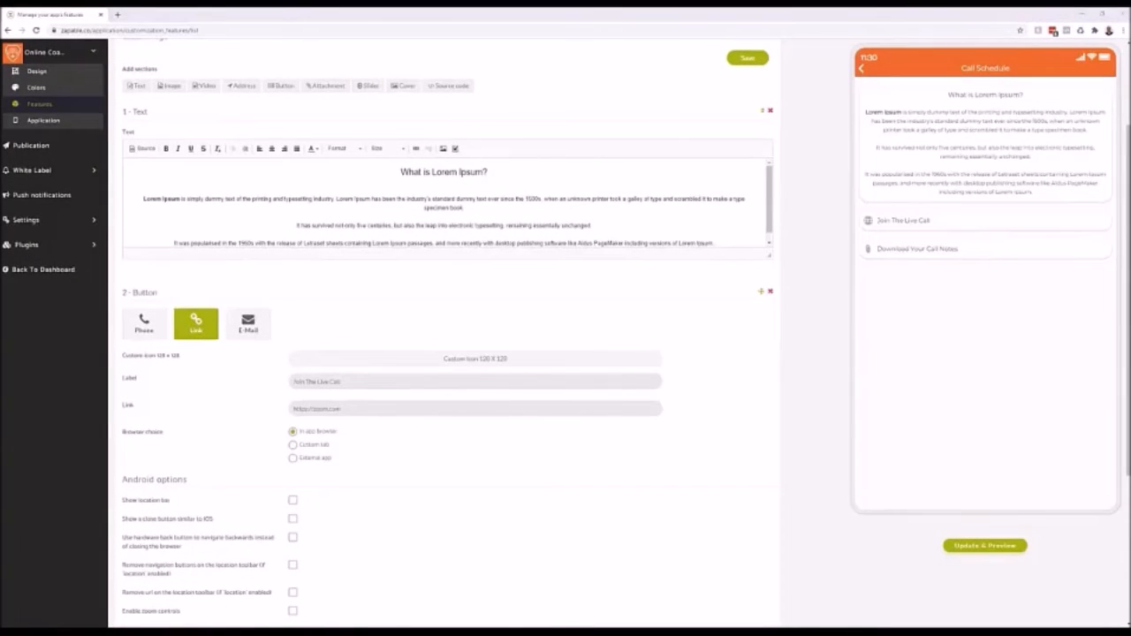
{"action": "mouse_move", "coordinate": [265, 89]}
{"action": "left_mouse_down"}
{"action": "mouse_move", "coordinate": [303, 90]}
{"action": "mouse_move", "coordinate": [279, 70]}
{"action": "left_mouse_up"}
{"action": "mouse_move", "coordinate": [157, 283]}
{"action": "left_mouse_down"}
{"action": "mouse_move", "coordinate": [135, 280]}
{"action": "mouse_move", "coordinate": [154, 302]}
{"action": "mouse_move", "coordinate": [156, 283]}
{"action": "left_mouse_up"}
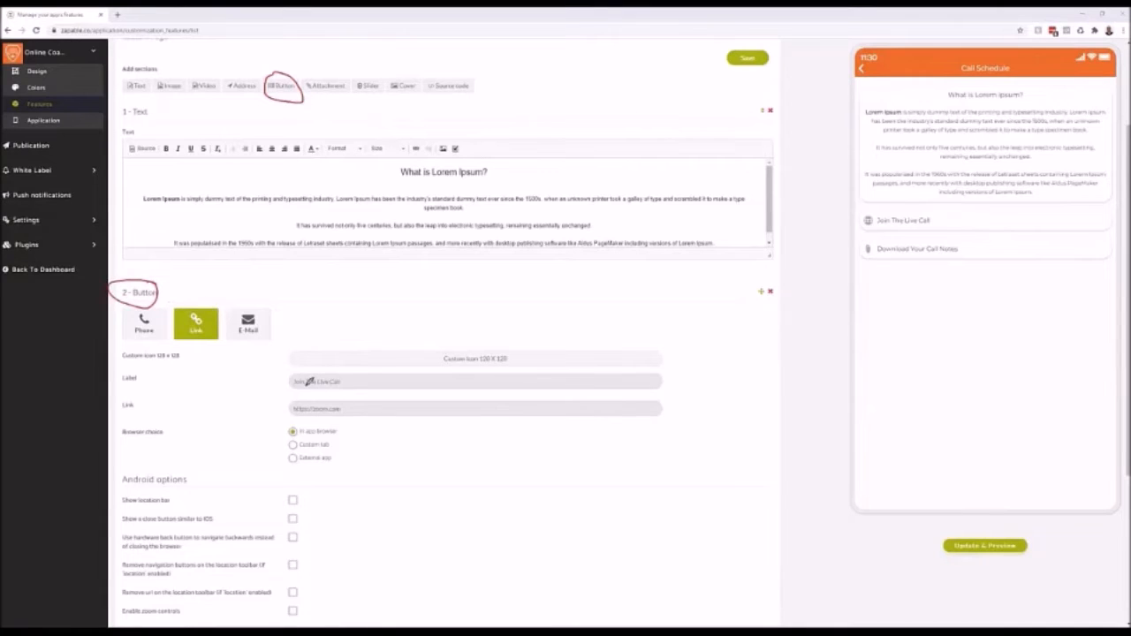
{"action": "mouse_move", "coordinate": [349, 372]}
{"action": "left_mouse_down"}
{"action": "mouse_move", "coordinate": [283, 379]}
{"action": "mouse_move", "coordinate": [336, 390]}
{"action": "mouse_move", "coordinate": [354, 374]}
{"action": "left_mouse_up"}
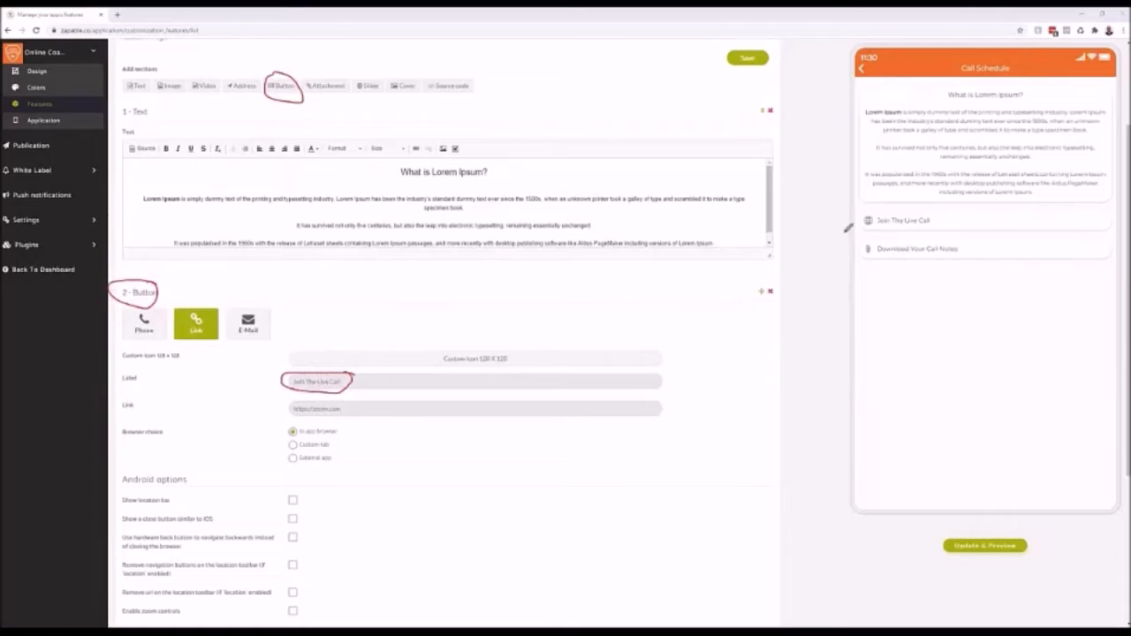
{"action": "mouse_move", "coordinate": [927, 205]}
{"action": "left_mouse_down"}
{"action": "mouse_move", "coordinate": [866, 209]}
{"action": "mouse_move", "coordinate": [872, 228]}
{"action": "mouse_move", "coordinate": [929, 235]}
{"action": "mouse_move", "coordinate": [941, 213]}
{"action": "mouse_move", "coordinate": [926, 203]}
{"action": "left_mouse_up"}
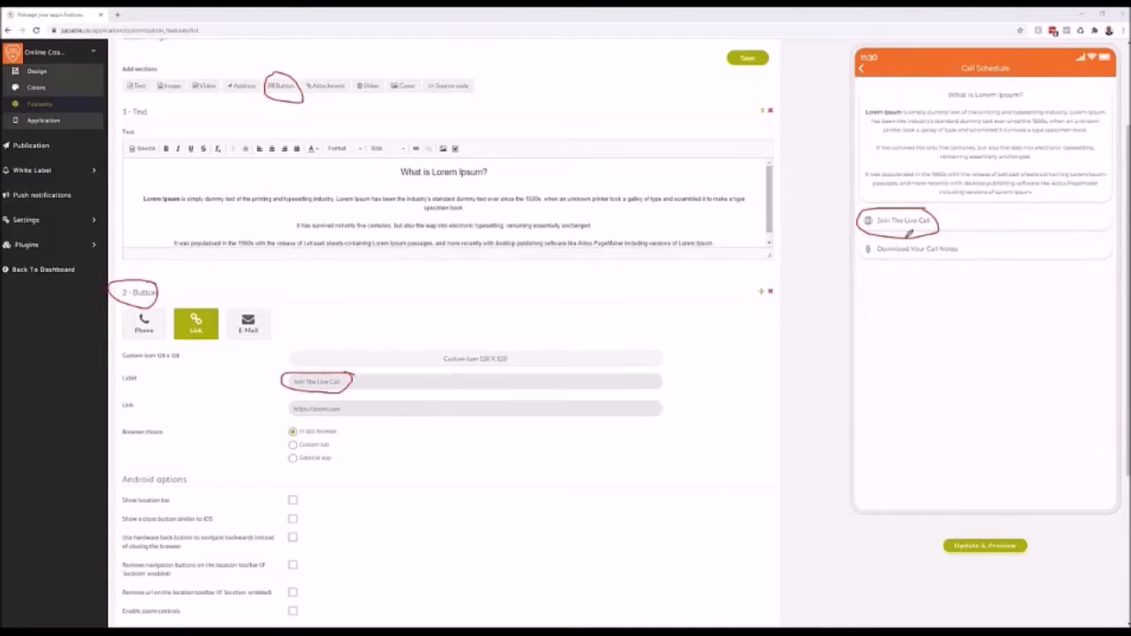
{"action": "mouse_move", "coordinate": [892, 237]}
{"action": "left_mouse_down"}
{"action": "mouse_move", "coordinate": [870, 242]}
{"action": "mouse_move", "coordinate": [883, 265]}
{"action": "mouse_move", "coordinate": [988, 257]}
{"action": "mouse_move", "coordinate": [935, 235]}
{"action": "mouse_move", "coordinate": [891, 236]}
{"action": "left_mouse_up"}
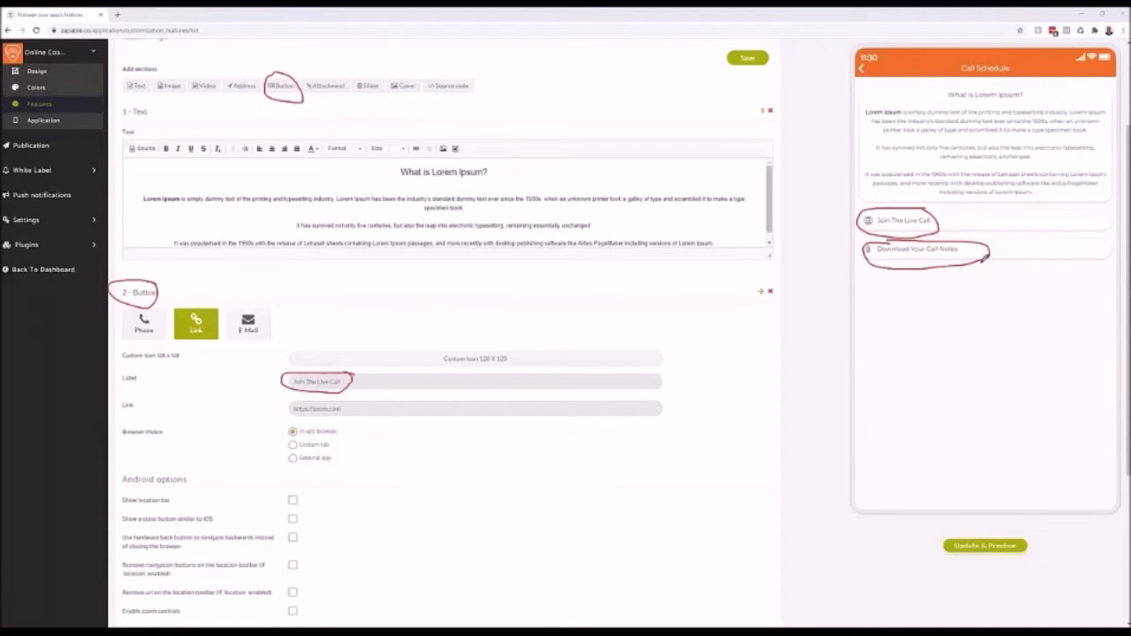
{"action": "key", "text": "e"}
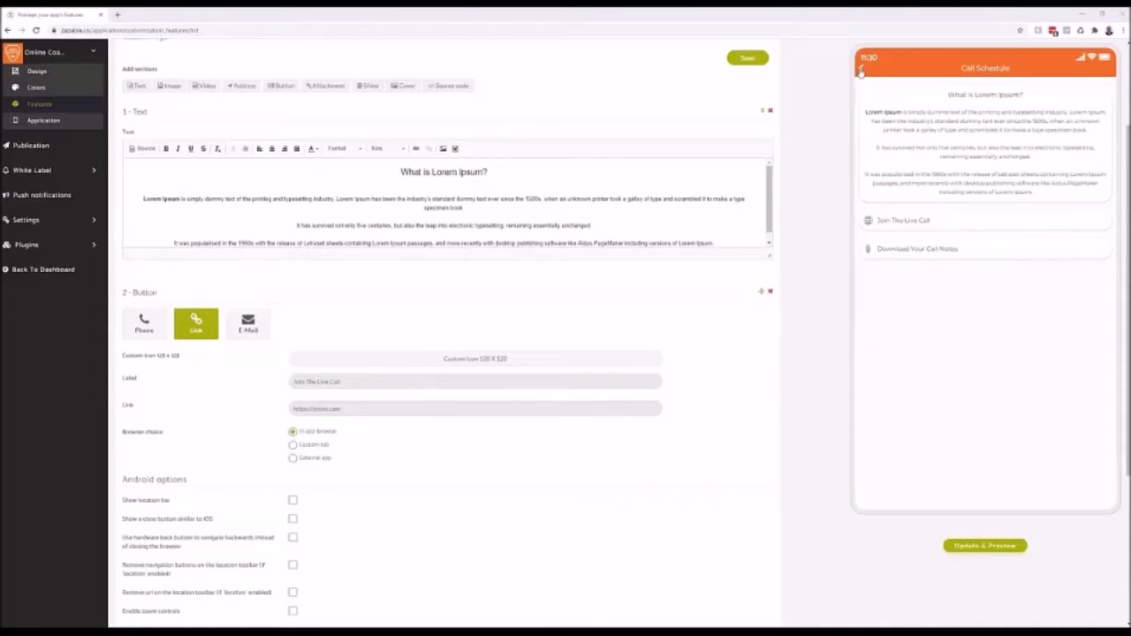
- Return to the features list, preview the Premium Training page, and open the Module 1 feature
{"action": "left_click", "coordinate": [44, 104]}
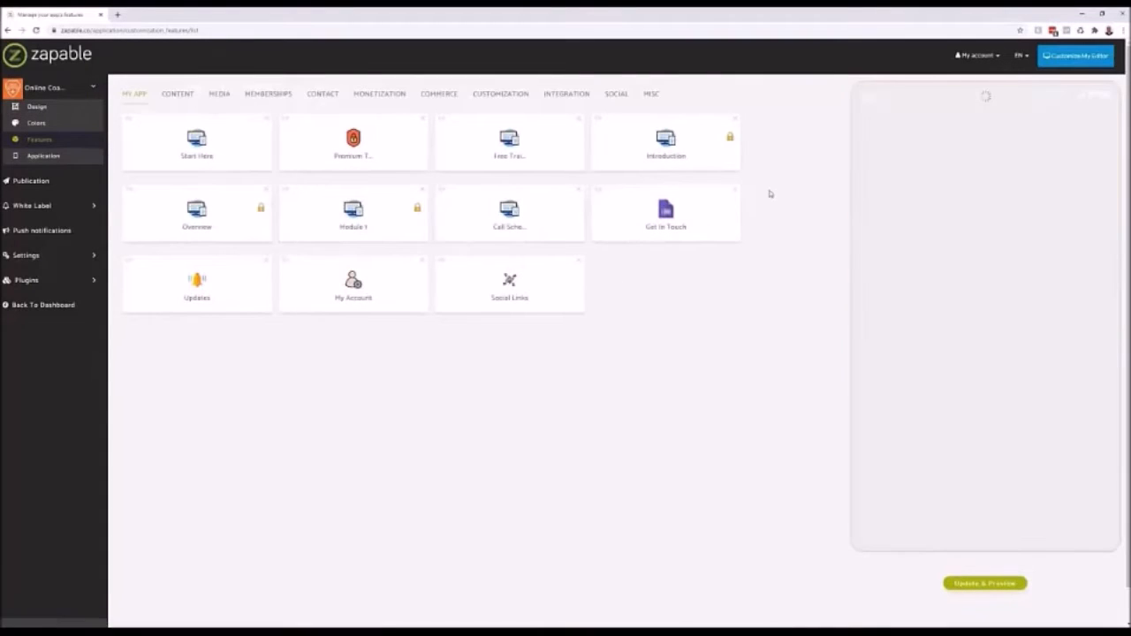
{"action": "left_click", "coordinate": [1023, 269]}
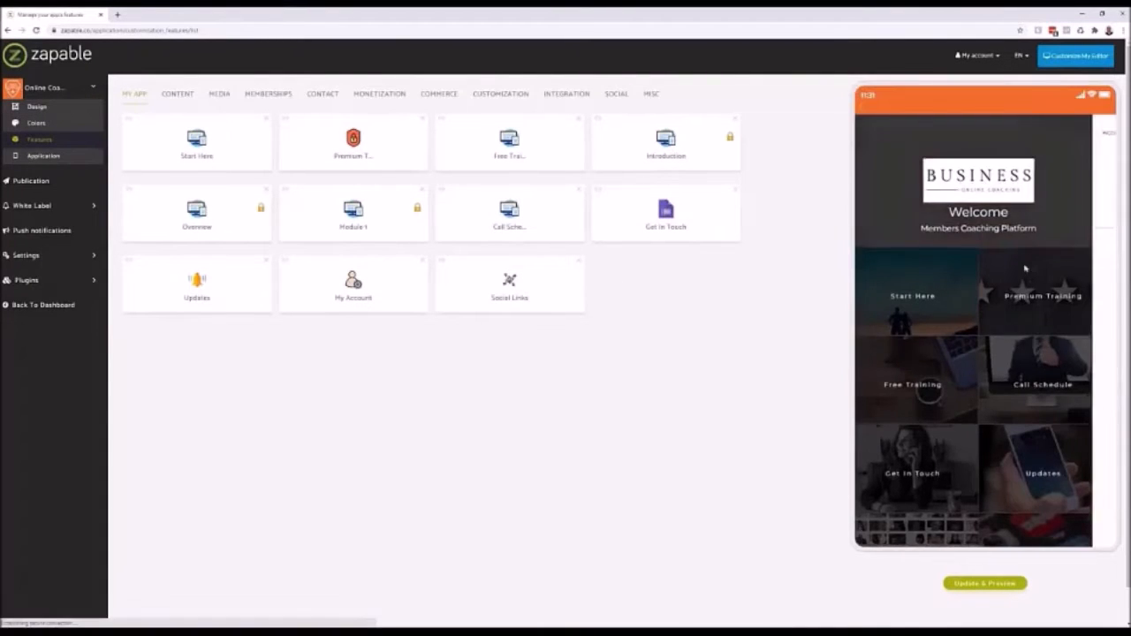
{"action": "left_click", "coordinate": [861, 105]}
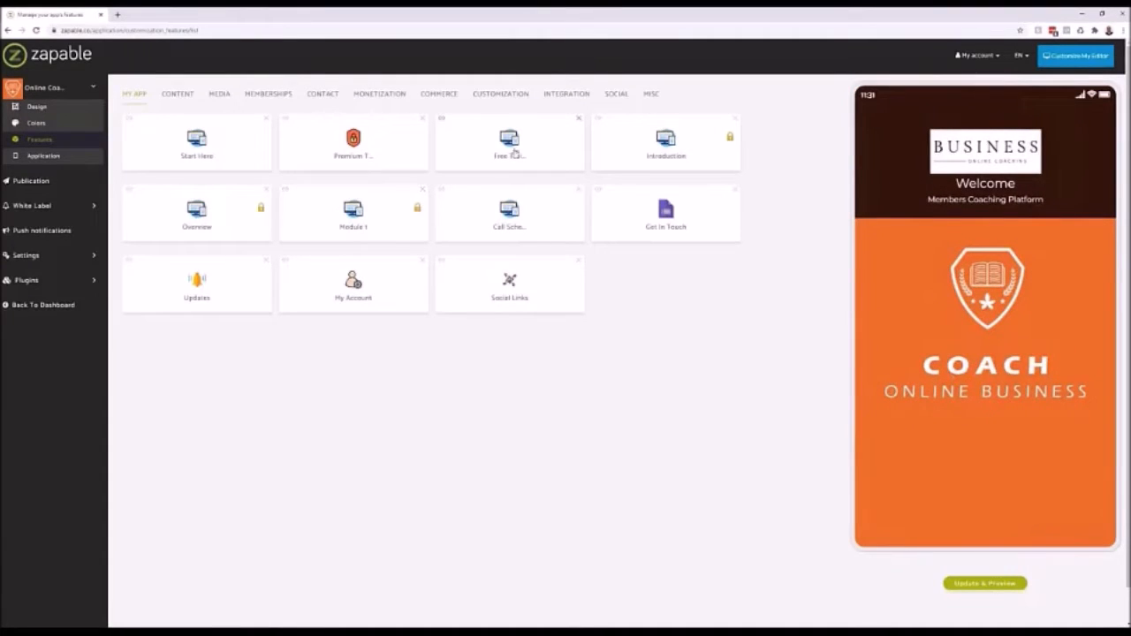
{"action": "left_click", "coordinate": [346, 223]}
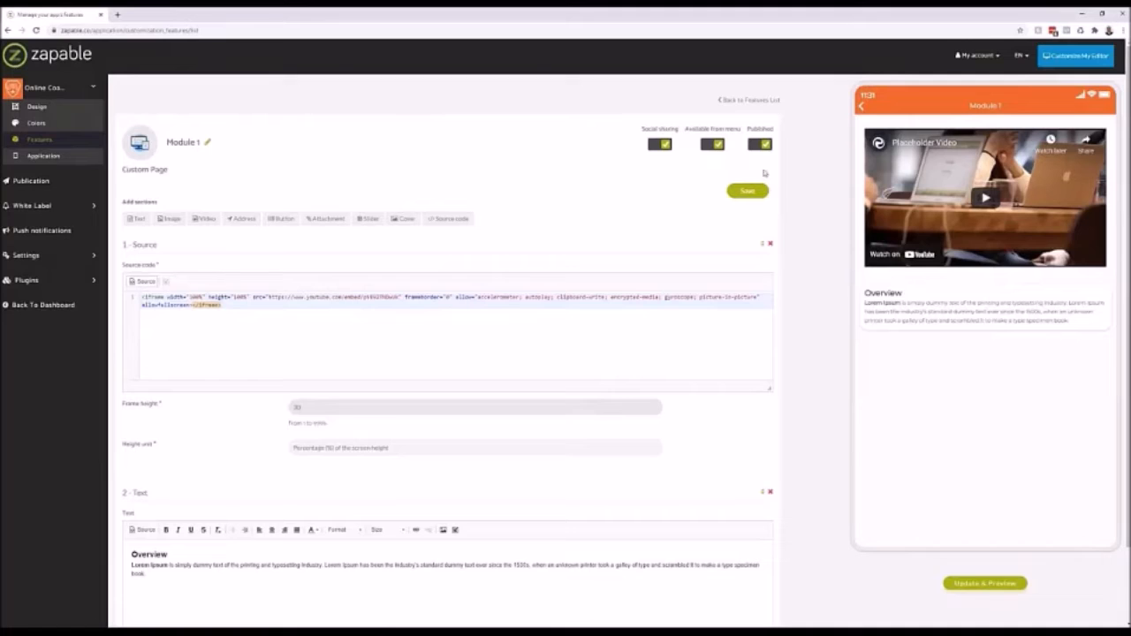
- Go back to the features list and browse the Social, Integration, Customization, Commerce and Monetization feature categories
{"action": "left_click", "coordinate": [737, 100]}
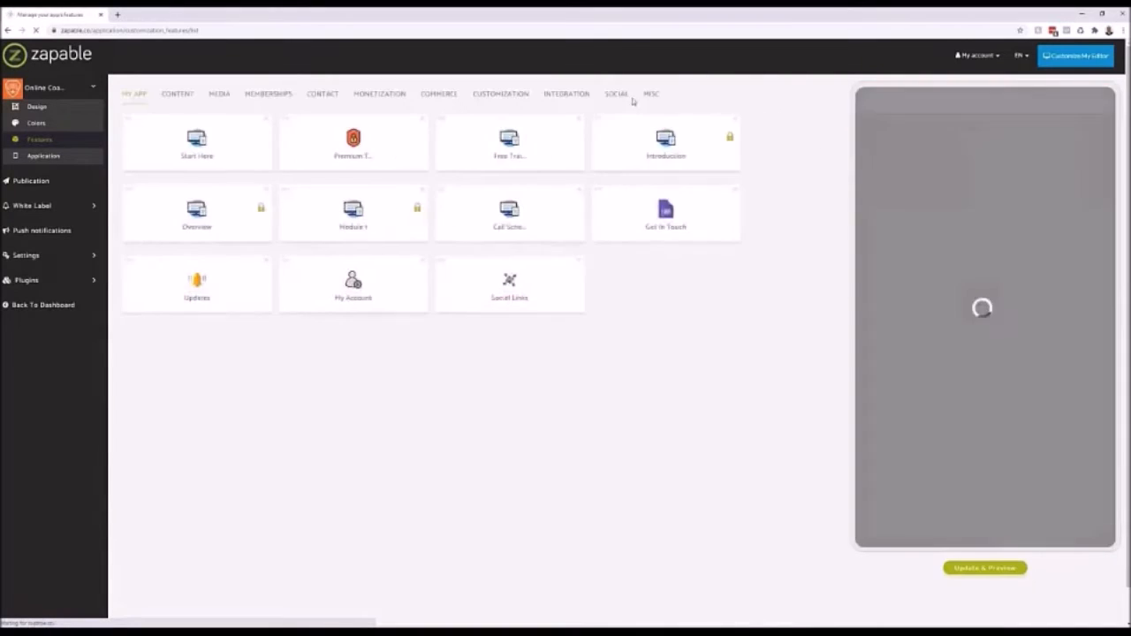
{"action": "left_click", "coordinate": [624, 95]}
{"action": "left_click", "coordinate": [567, 96]}
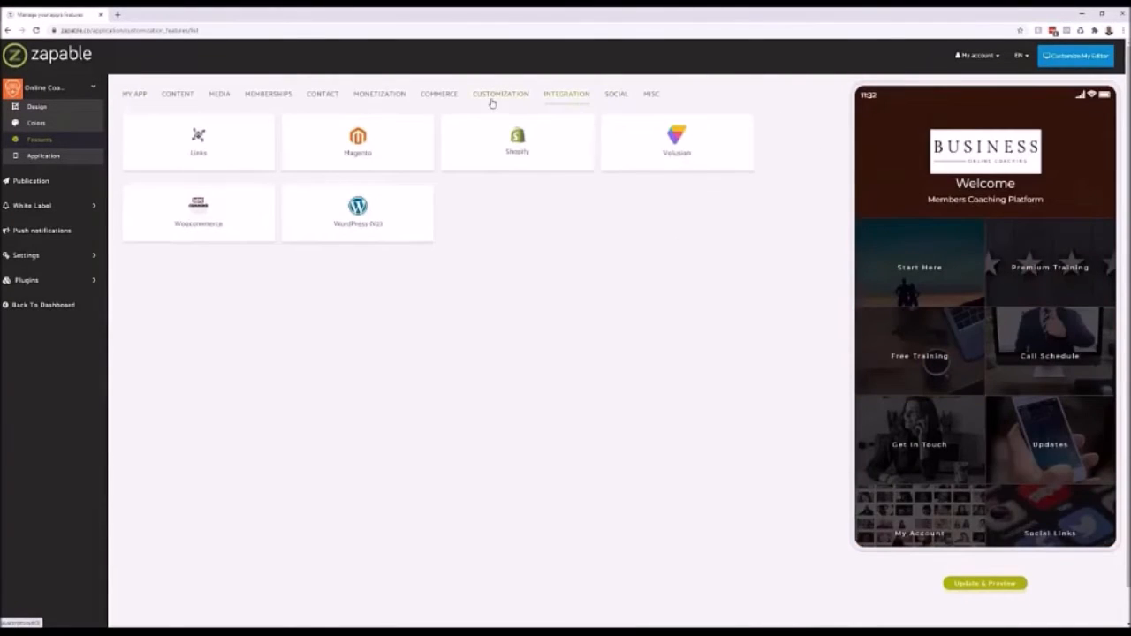
{"action": "left_click", "coordinate": [493, 97]}
{"action": "left_click", "coordinate": [427, 94]}
{"action": "left_click", "coordinate": [384, 97]}
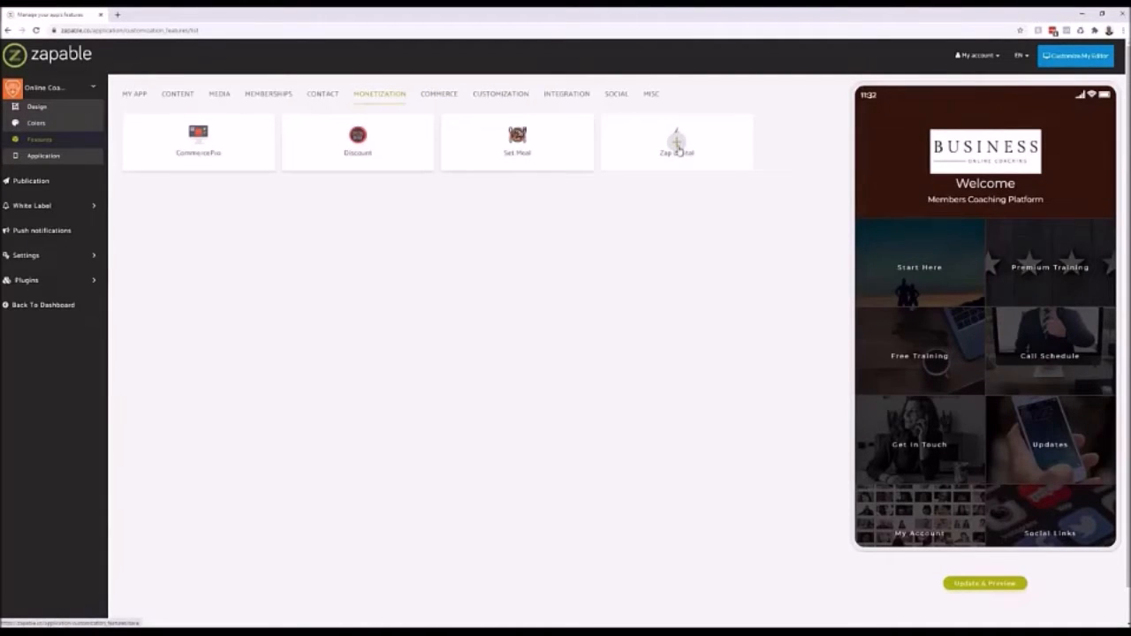
- Add the Zap Digital feature to the app and start creating a new product in its catalog
{"action": "left_click", "coordinate": [677, 150]}
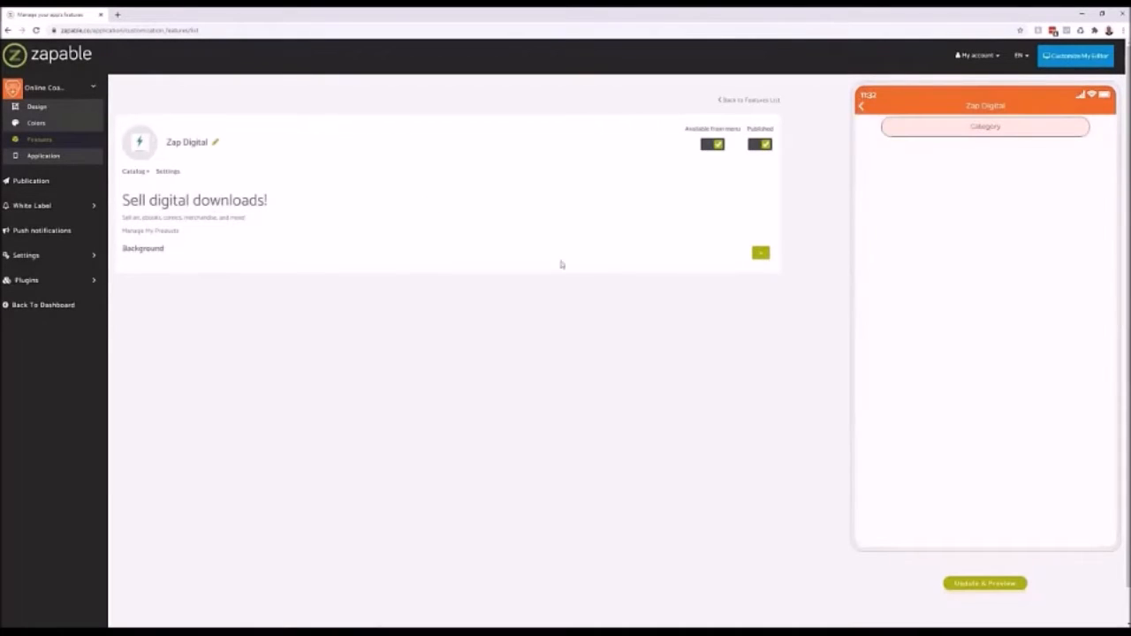
{"action": "left_click", "coordinate": [145, 174]}
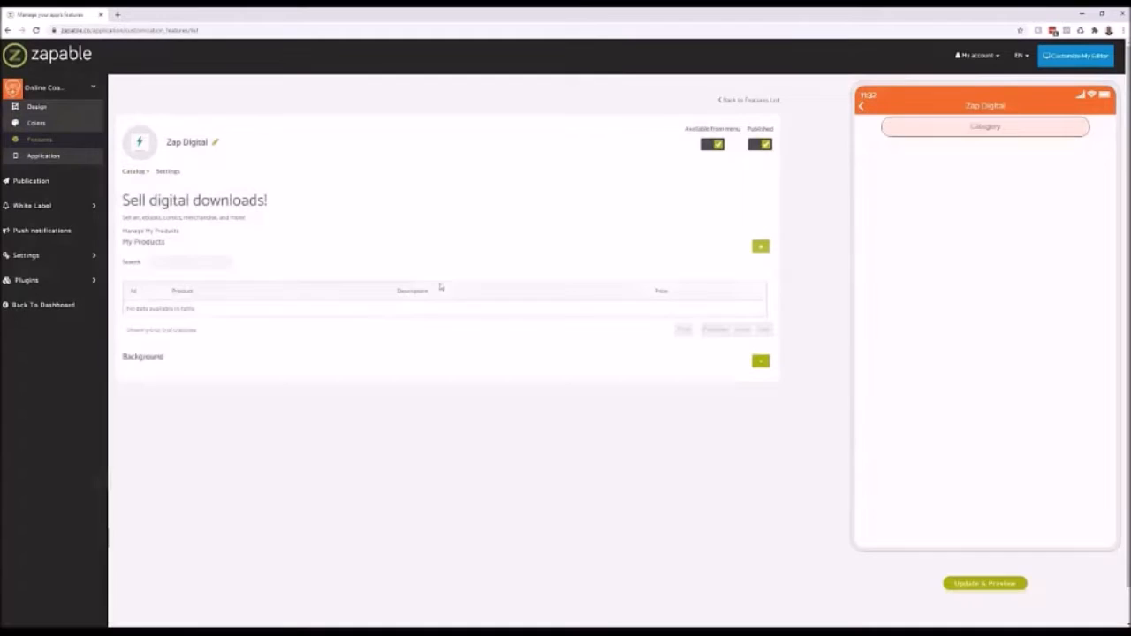
{"action": "left_click", "coordinate": [761, 247]}
{"action": "scroll", "coordinate": [561, 327], "scroll_direction": "down", "scroll_amount": 2}
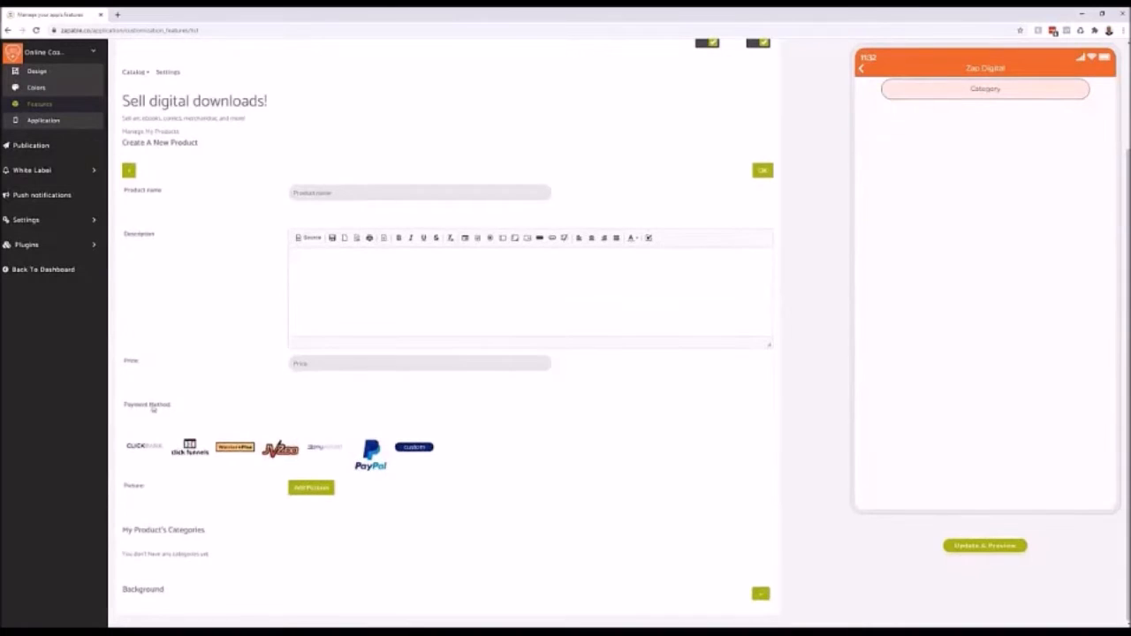
- Choose ClickFunnels as the new product's payment method and switch it to JVZoo
{"action": "left_click_drag", "start_coordinate": [125, 408], "coordinate": [181, 407]}
{"action": "left_click", "coordinate": [181, 408]}
{"action": "left_click", "coordinate": [193, 451]}
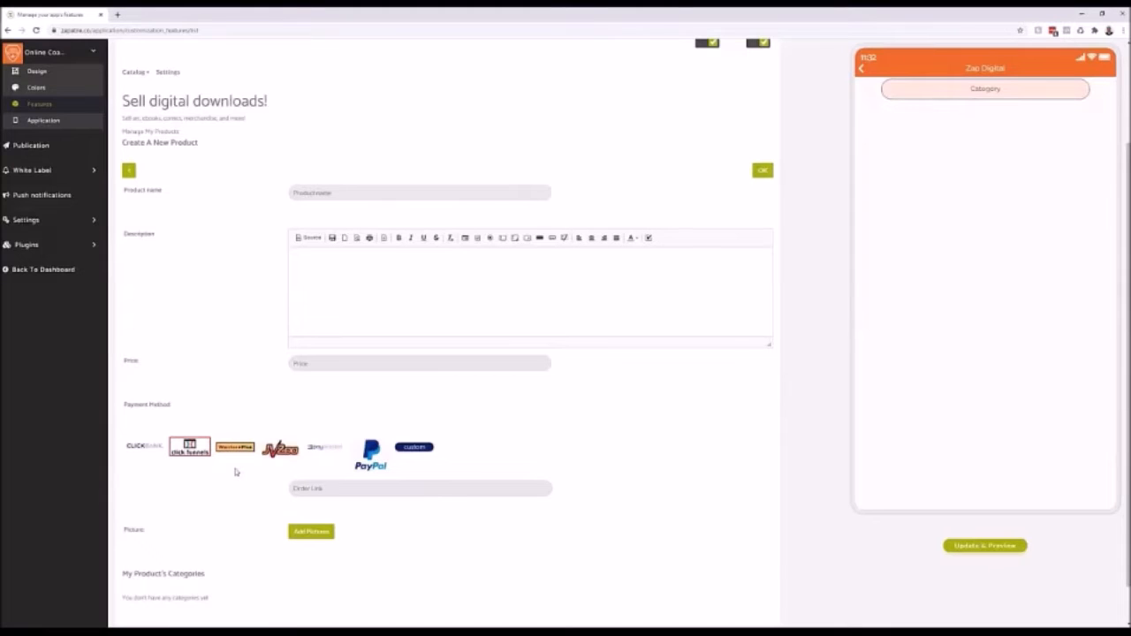
{"action": "left_click", "coordinate": [280, 449]}
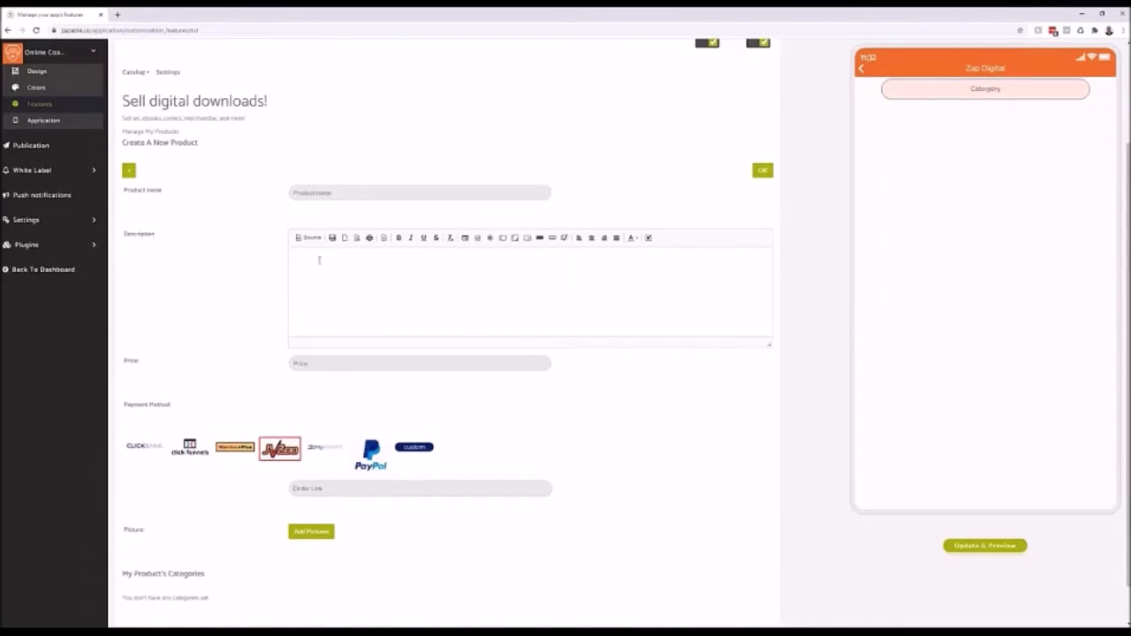
- Name the product "The Product Name", enter "Product Description" as its description, and fill in its price
{"action": "left_click", "coordinate": [324, 193]}
{"action": "type", "text": "Ti"}
{"action": "left_click", "coordinate": [328, 263]}
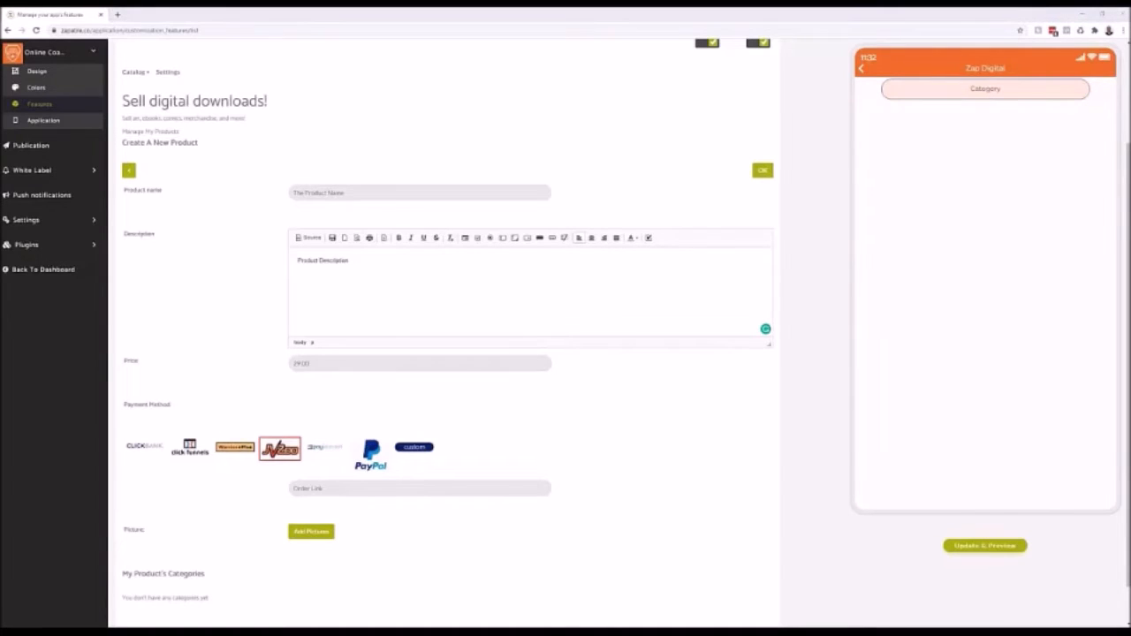
- Add the Godzilla picture to the product, try to save the product and refresh the app preview
{"action": "left_click", "coordinate": [311, 531]}
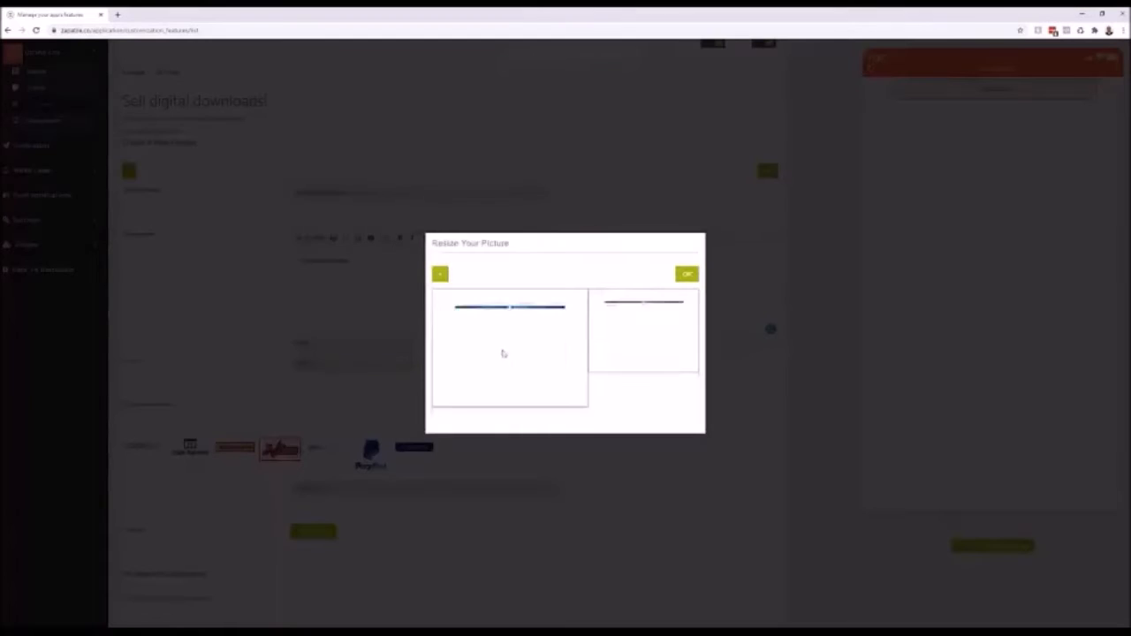
{"action": "left_click", "coordinate": [686, 275]}
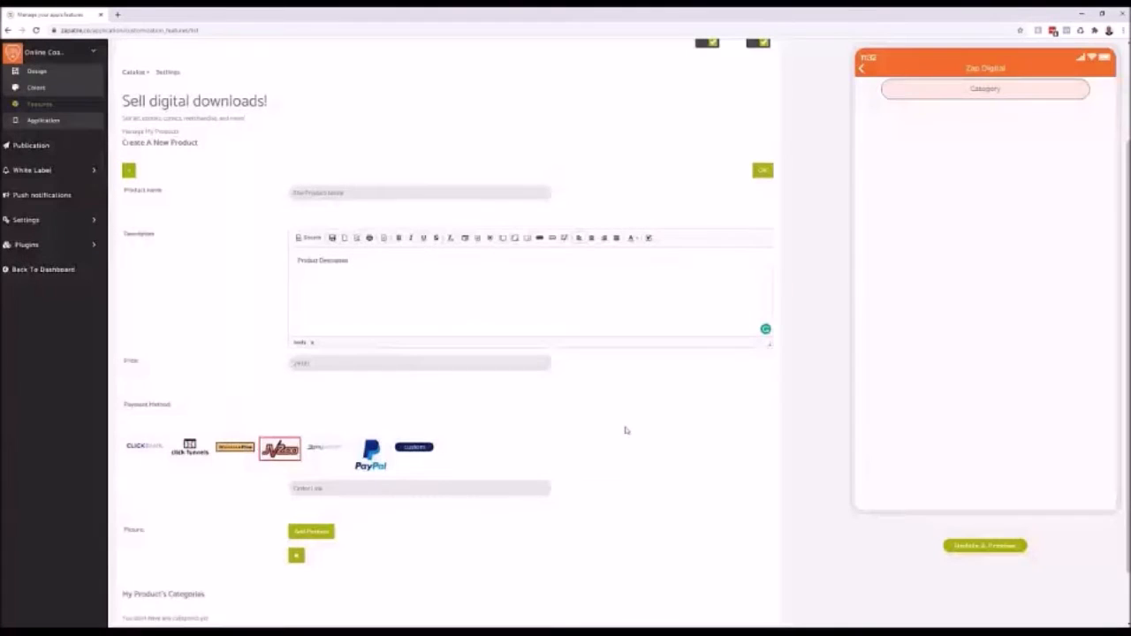
{"action": "scroll", "coordinate": [638, 455], "scroll_direction": "down", "scroll_amount": 1}
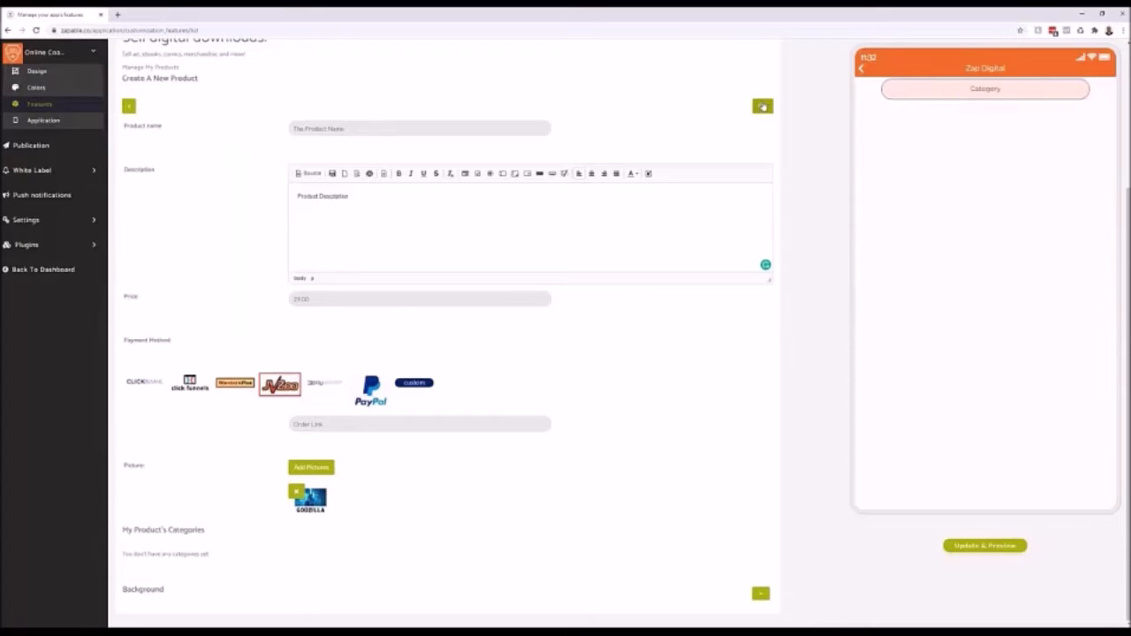
{"action": "triple_click", "coordinate": [360, 130]}
{"action": "left_click", "coordinate": [760, 110]}
{"action": "left_click", "coordinate": [981, 546]}
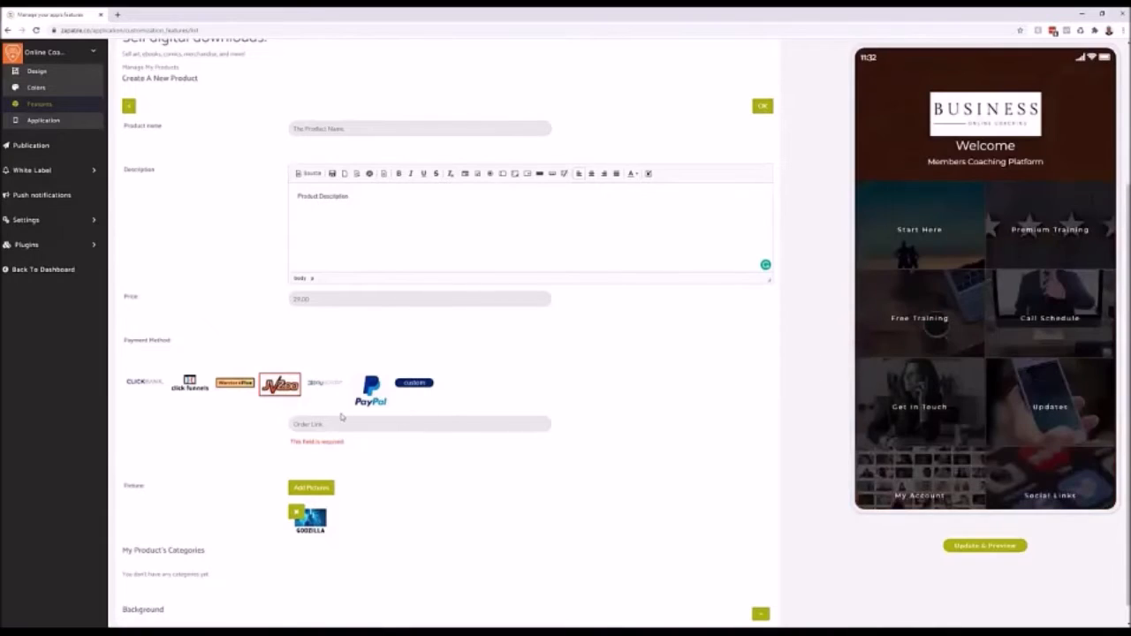
{"action": "left_click", "coordinate": [321, 430]}
{"action": "type", "text": "sd"}
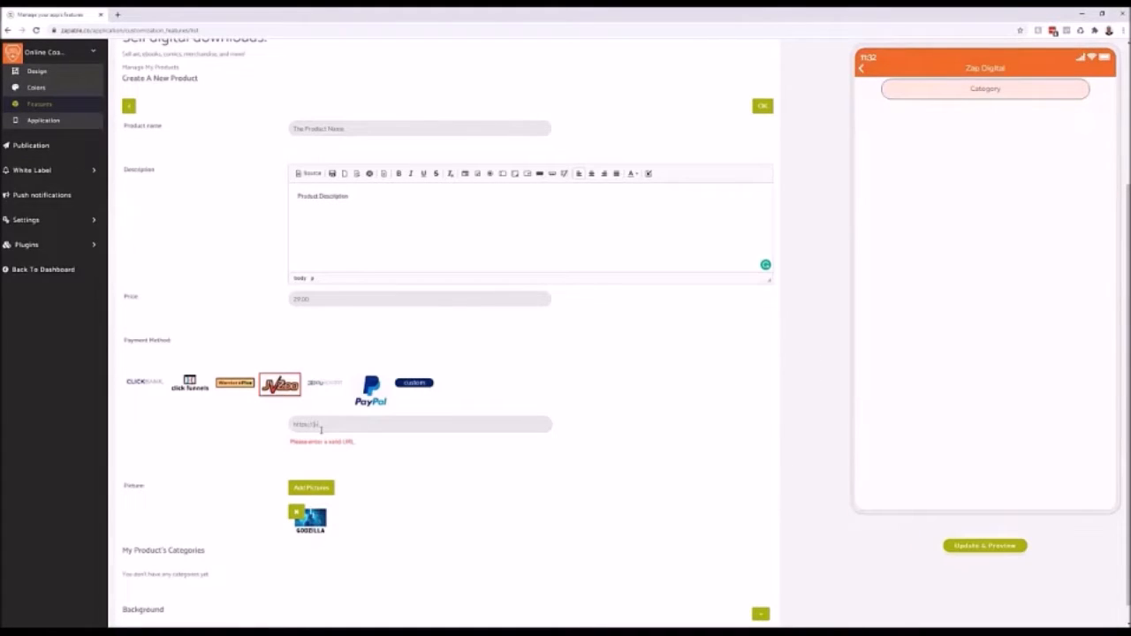
{"action": "type", "text": "m"}
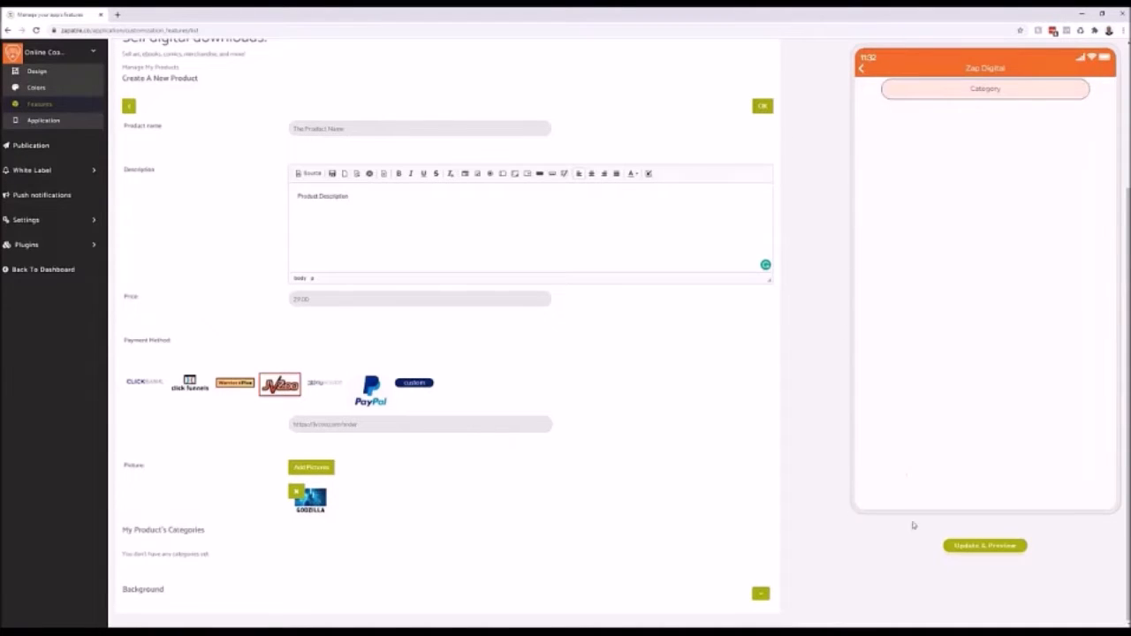
{"action": "left_click", "coordinate": [986, 547]}
{"action": "left_click", "coordinate": [761, 107]}
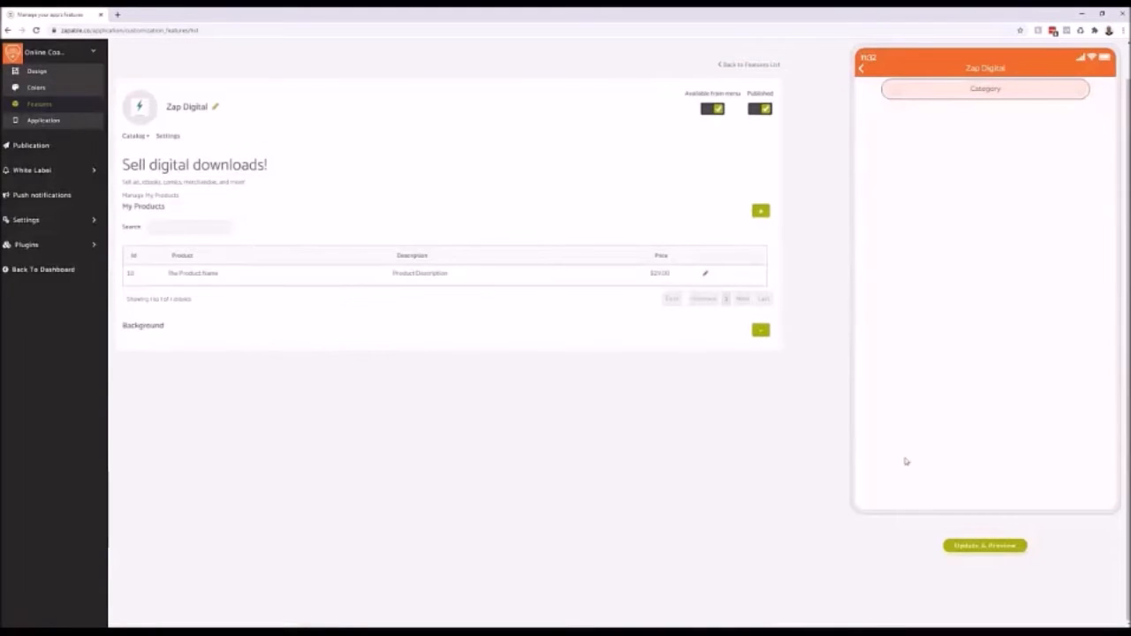
- Switch Zap Digital's list view setting from categories to products, save the settings and refresh the app preview
{"action": "left_click", "coordinate": [968, 546]}
{"action": "left_click", "coordinate": [167, 136]}
{"action": "left_click", "coordinate": [442, 229]}
{"action": "left_click", "coordinate": [445, 251]}
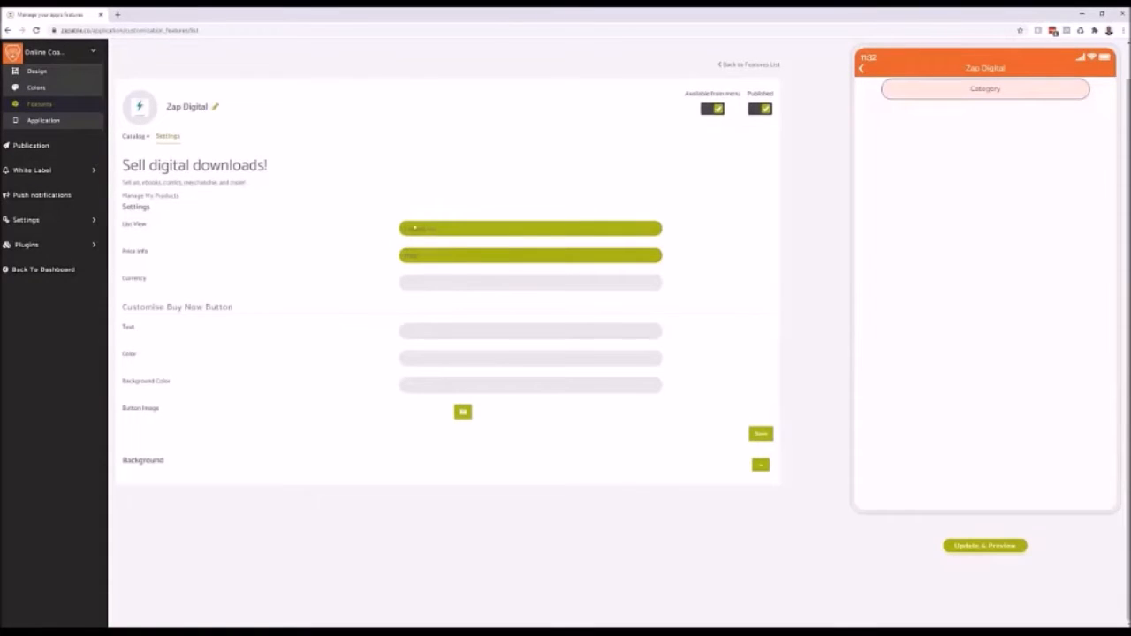
{"action": "left_click", "coordinate": [757, 435]}
{"action": "left_click", "coordinate": [999, 545]}
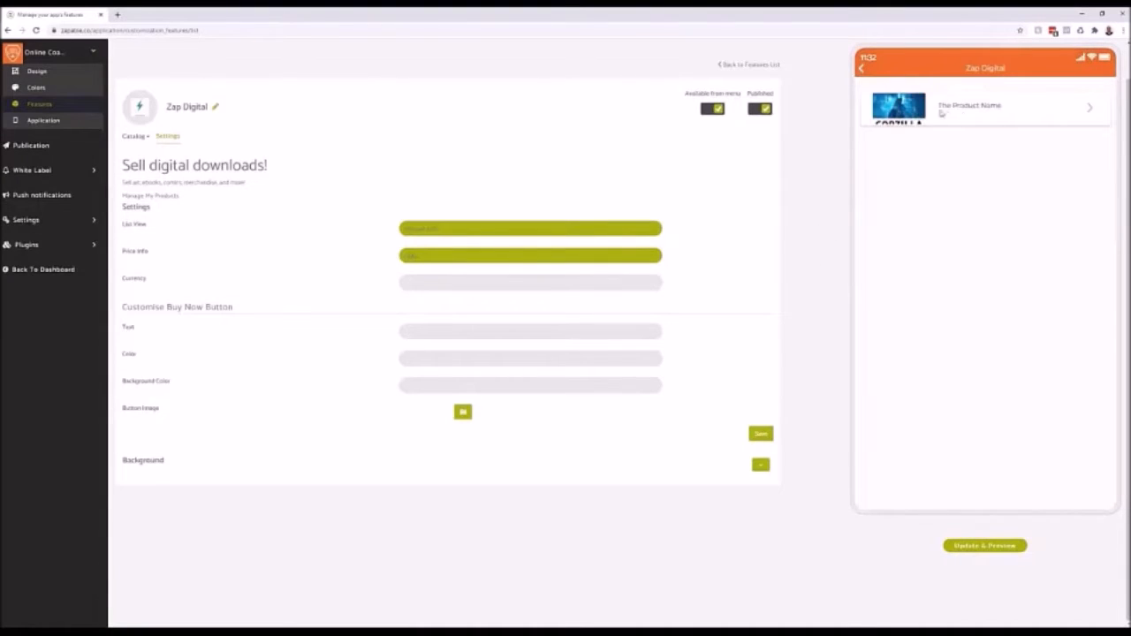
- Show the product's page in the app preview and open its edit form from the product catalog
{"action": "left_click", "coordinate": [950, 111]}
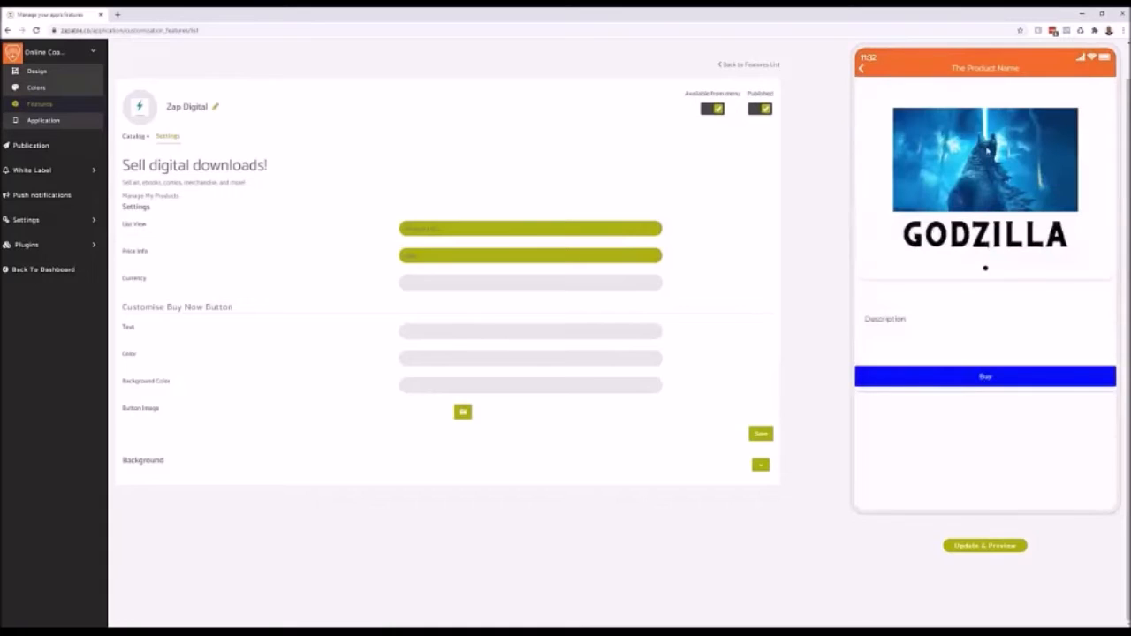
{"action": "left_click", "coordinate": [135, 136]}
{"action": "left_click", "coordinate": [151, 165]}
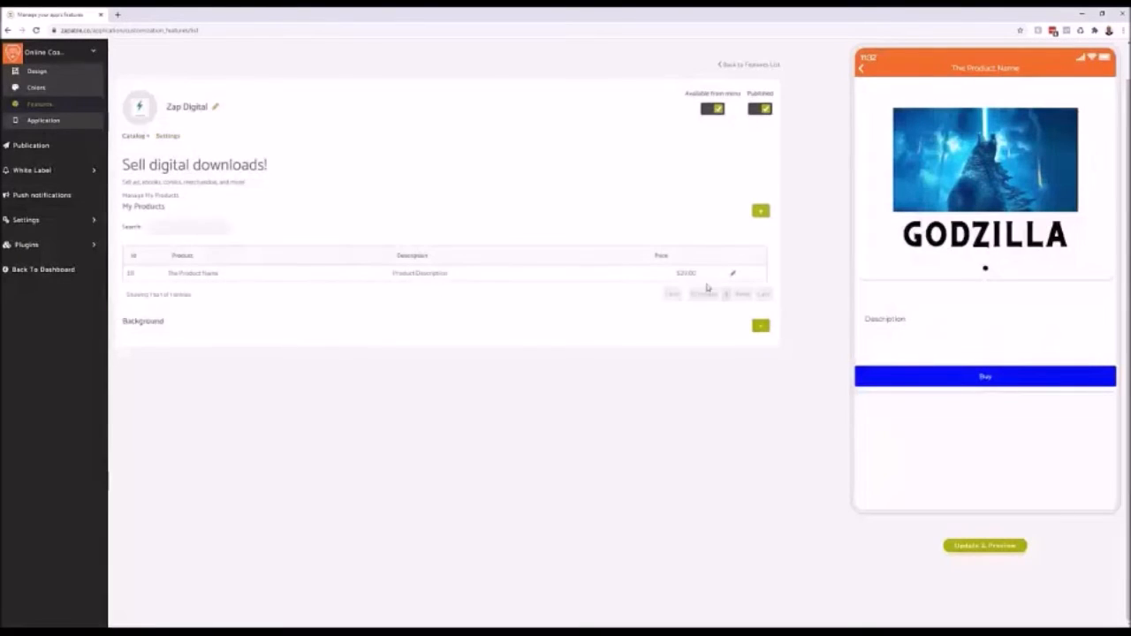
{"action": "left_click", "coordinate": [730, 275]}
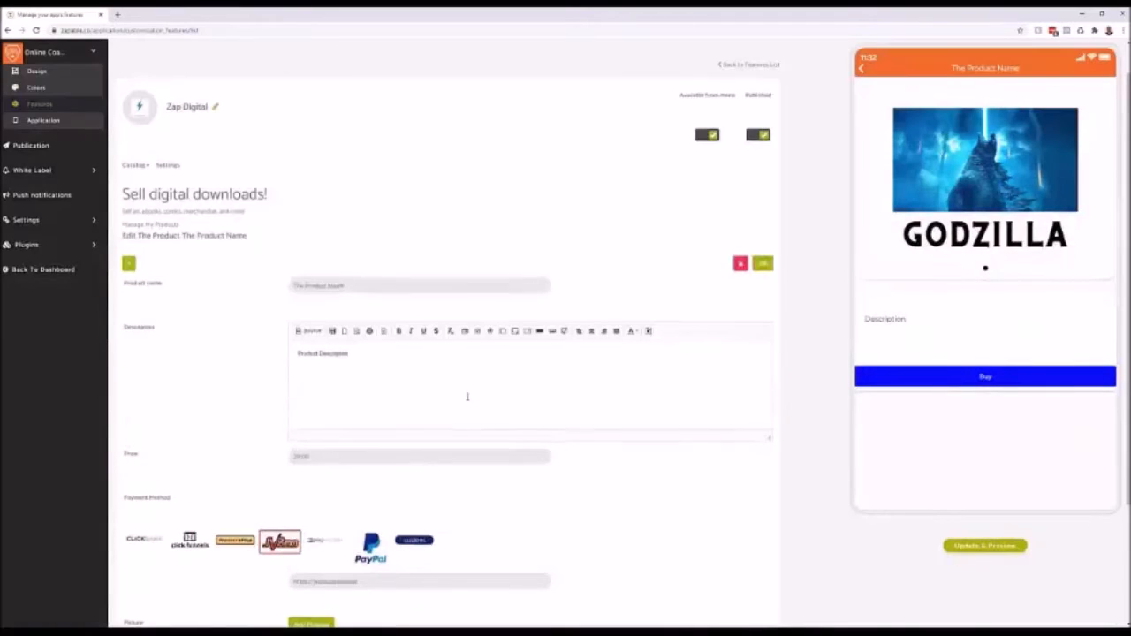
{"action": "scroll", "coordinate": [680, 354], "scroll_direction": "down", "scroll_amount": 1}
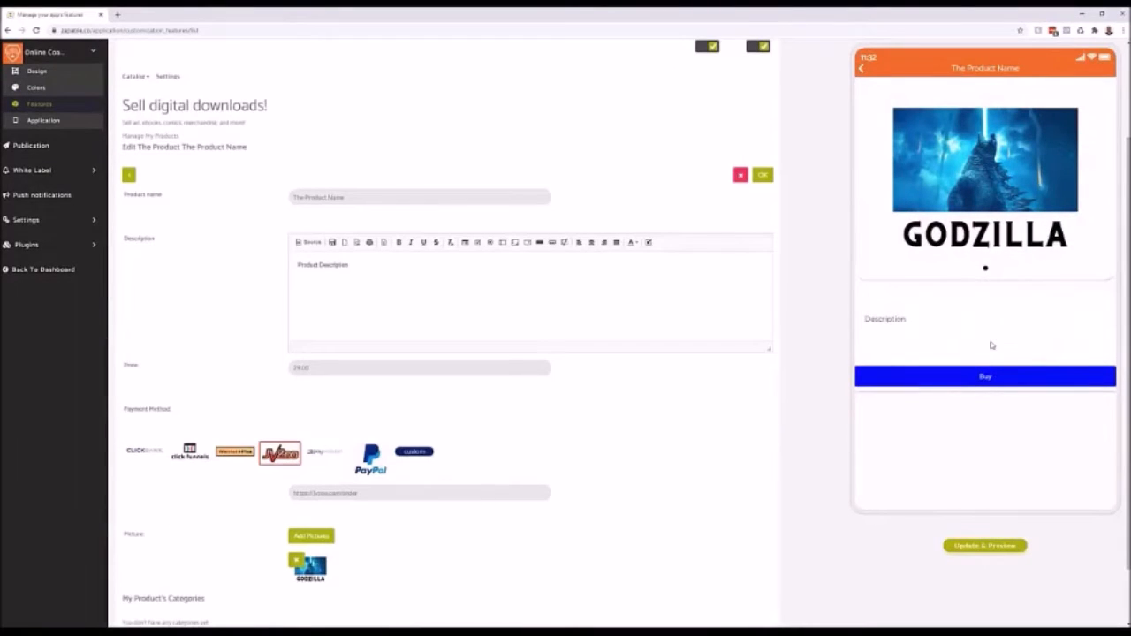
{"action": "mouse_move", "coordinate": [364, 172]}
{"action": "left_mouse_down"}
{"action": "mouse_move", "coordinate": [346, 216]}
{"action": "mouse_move", "coordinate": [353, 174]}
{"action": "left_mouse_up"}
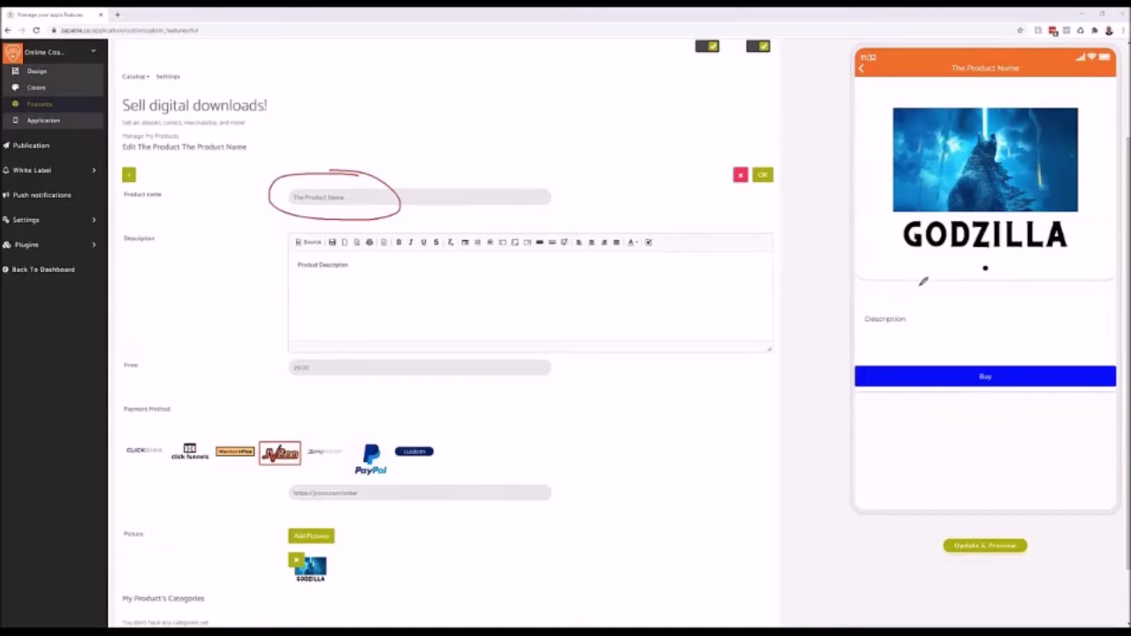
{"action": "mouse_move", "coordinate": [1038, 60]}
{"action": "left_mouse_down"}
{"action": "mouse_move", "coordinate": [946, 71]}
{"action": "mouse_move", "coordinate": [1035, 64]}
{"action": "left_mouse_up"}
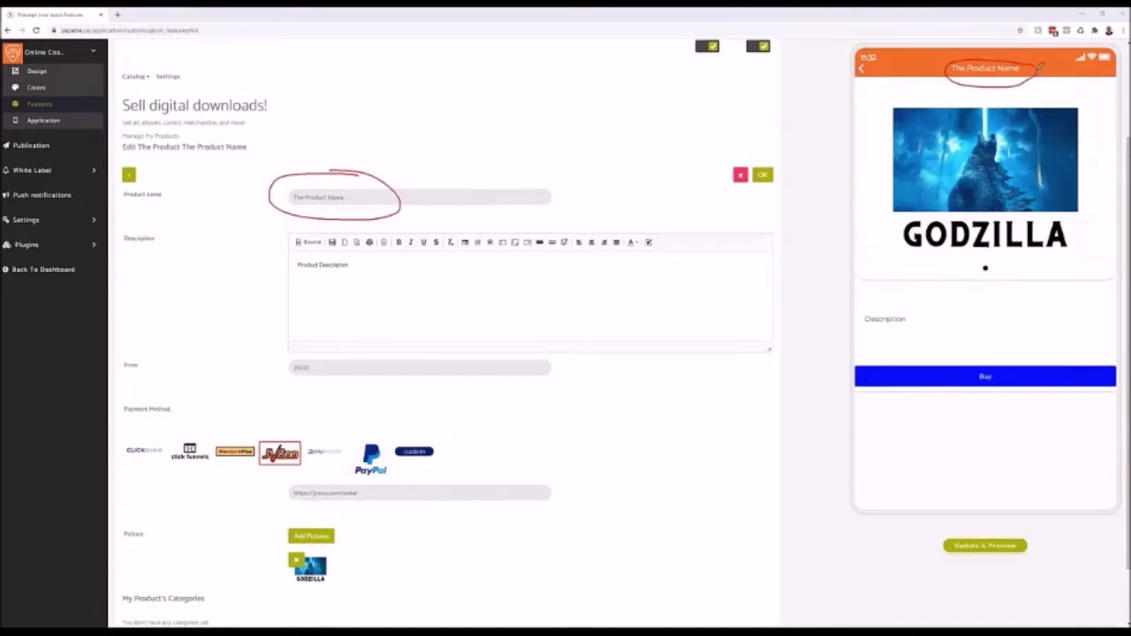
{"action": "mouse_move", "coordinate": [351, 545]}
{"action": "left_mouse_down"}
{"action": "mouse_move", "coordinate": [351, 589]}
{"action": "mouse_move", "coordinate": [361, 552]}
{"action": "left_mouse_up"}
{"action": "mouse_move", "coordinate": [1036, 82]}
{"action": "left_mouse_down"}
{"action": "mouse_move", "coordinate": [928, 104]}
{"action": "mouse_move", "coordinate": [889, 161]}
{"action": "mouse_move", "coordinate": [1080, 173]}
{"action": "mouse_move", "coordinate": [990, 90]}
{"action": "left_mouse_up"}
{"action": "mouse_move", "coordinate": [297, 274]}
{"action": "left_mouse_down"}
{"action": "mouse_move", "coordinate": [399, 267]}
{"action": "mouse_move", "coordinate": [273, 268]}
{"action": "mouse_move", "coordinate": [356, 257]}
{"action": "mouse_move", "coordinate": [844, 285]}
{"action": "mouse_move", "coordinate": [870, 305]}
{"action": "left_mouse_up"}
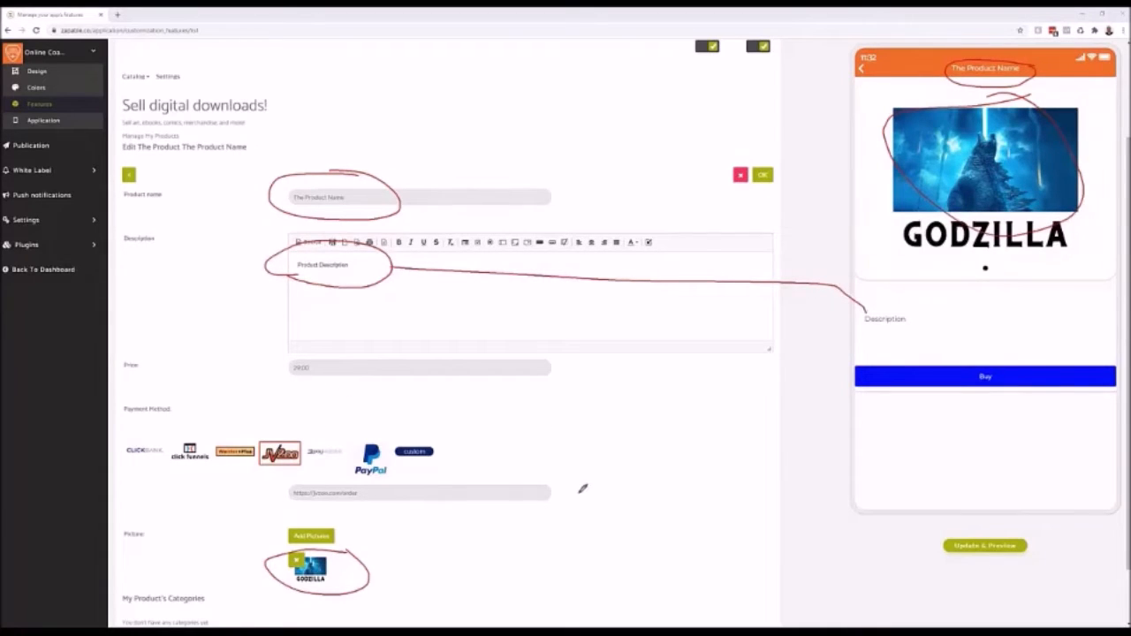
{"action": "left_click_drag", "start_coordinate": [557, 492], "coordinate": [854, 370]}
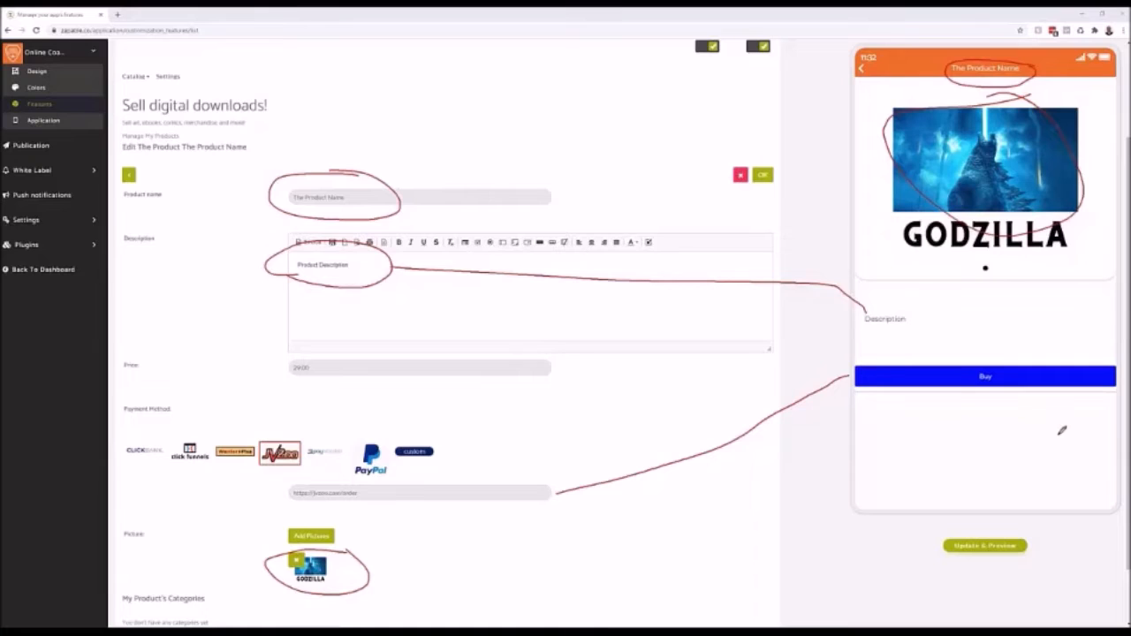
{"action": "key", "text": "Escape"}
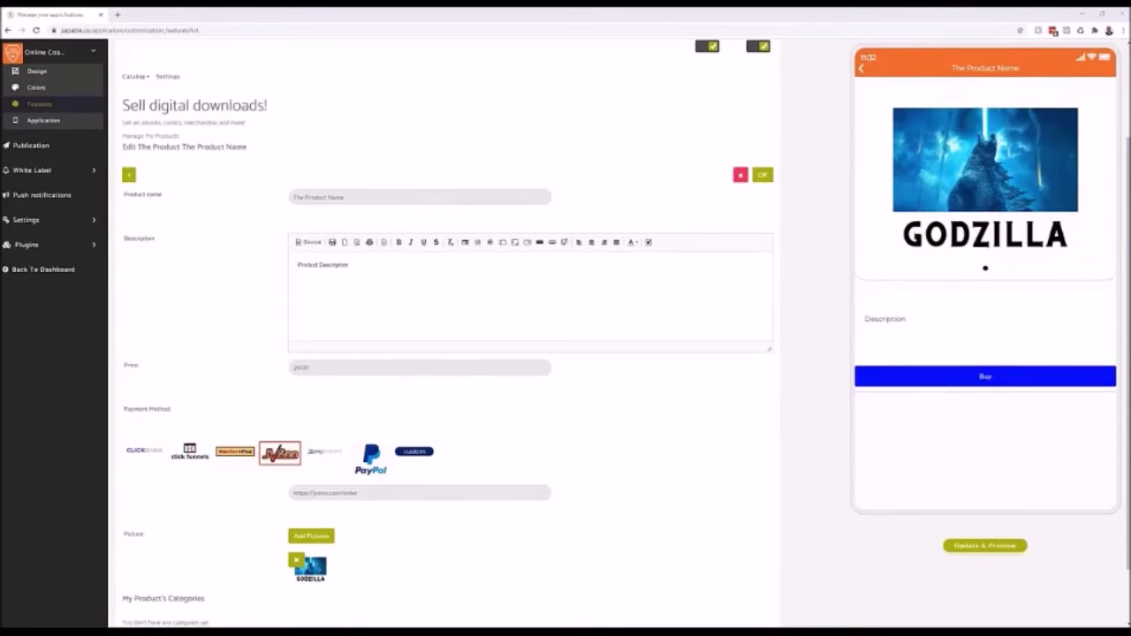
- Open the Zap Digital settings and review the text and color options for customising the Buy Now button
{"action": "left_click", "coordinate": [168, 78]}
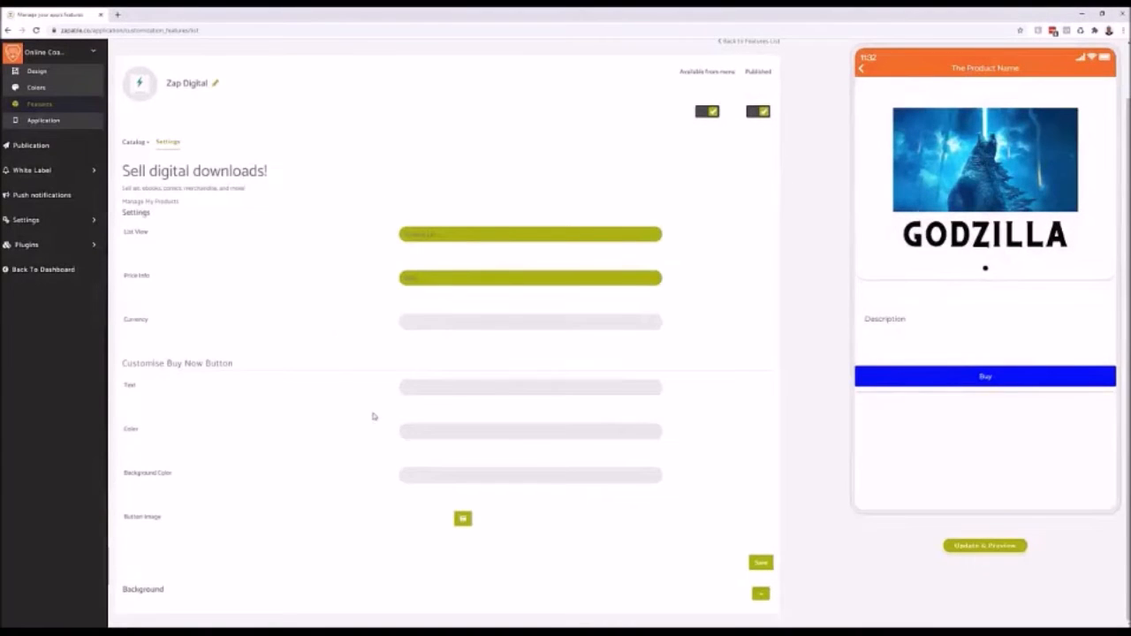
{"action": "left_click_drag", "start_coordinate": [251, 368], "coordinate": [122, 364]}
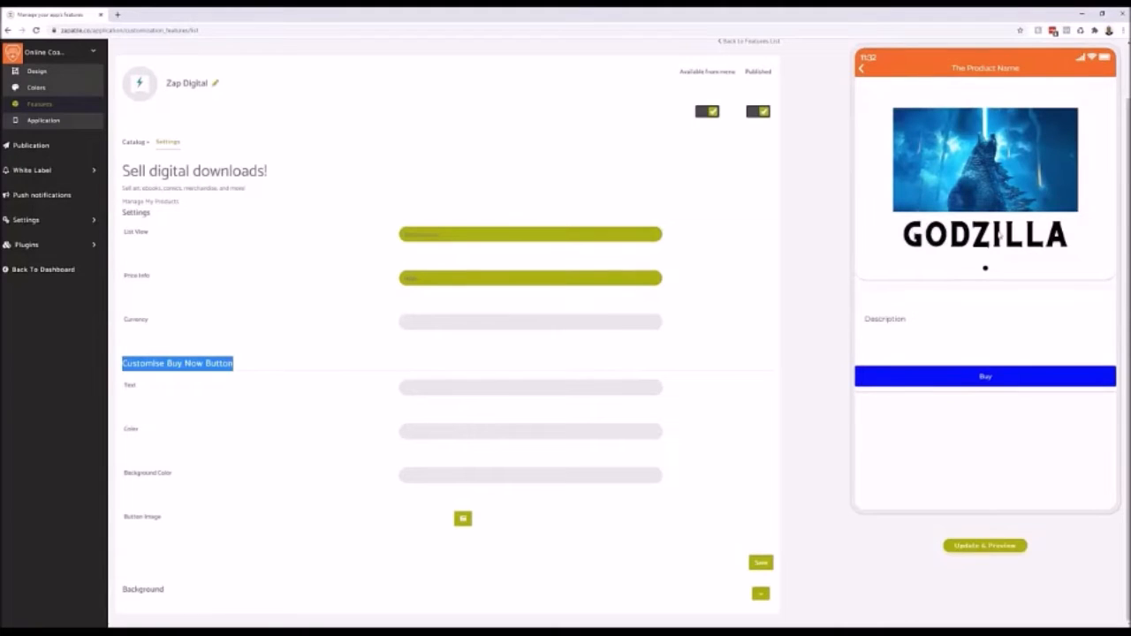
{"action": "mouse_move", "coordinate": [190, 342]}
{"action": "left_mouse_down"}
{"action": "mouse_move", "coordinate": [124, 353]}
{"action": "mouse_move", "coordinate": [227, 384]}
{"action": "mouse_move", "coordinate": [206, 342]}
{"action": "left_mouse_up"}
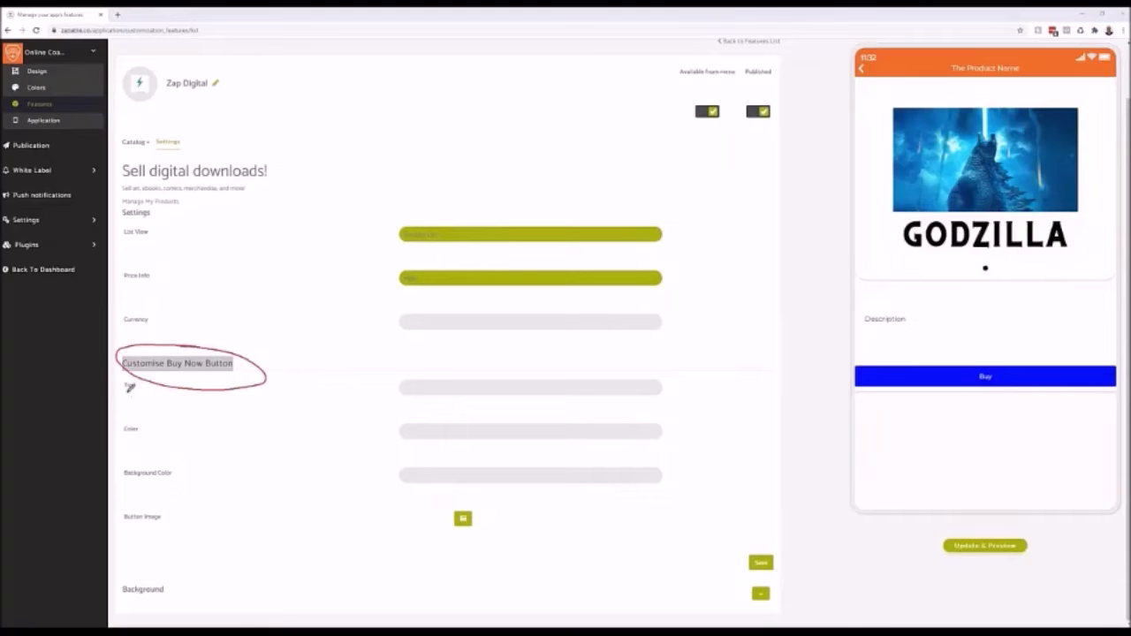
{"action": "mouse_move", "coordinate": [139, 377]}
{"action": "left_mouse_down"}
{"action": "mouse_move", "coordinate": [114, 386]}
{"action": "mouse_move", "coordinate": [138, 392]}
{"action": "mouse_move", "coordinate": [116, 430]}
{"action": "mouse_move", "coordinate": [152, 423]}
{"action": "left_mouse_up"}
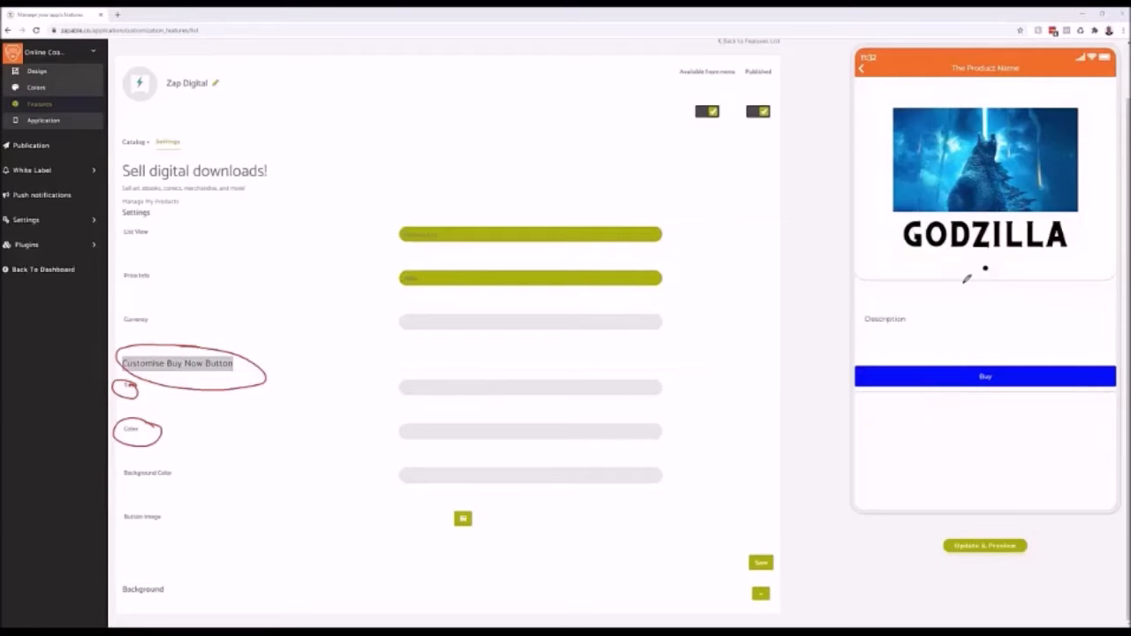
{"action": "key", "text": "Escape"}
- Choose a price info option, set the Buy Now button's color to a yellow-green and save the settings
{"action": "left_click", "coordinate": [424, 280]}
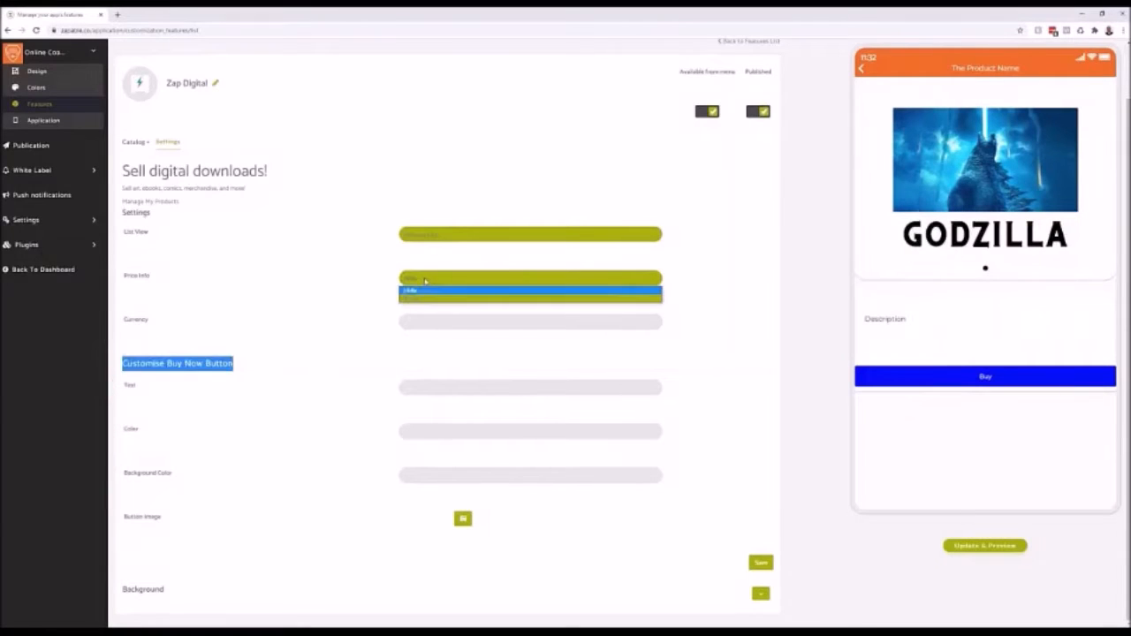
{"action": "left_click", "coordinate": [424, 299]}
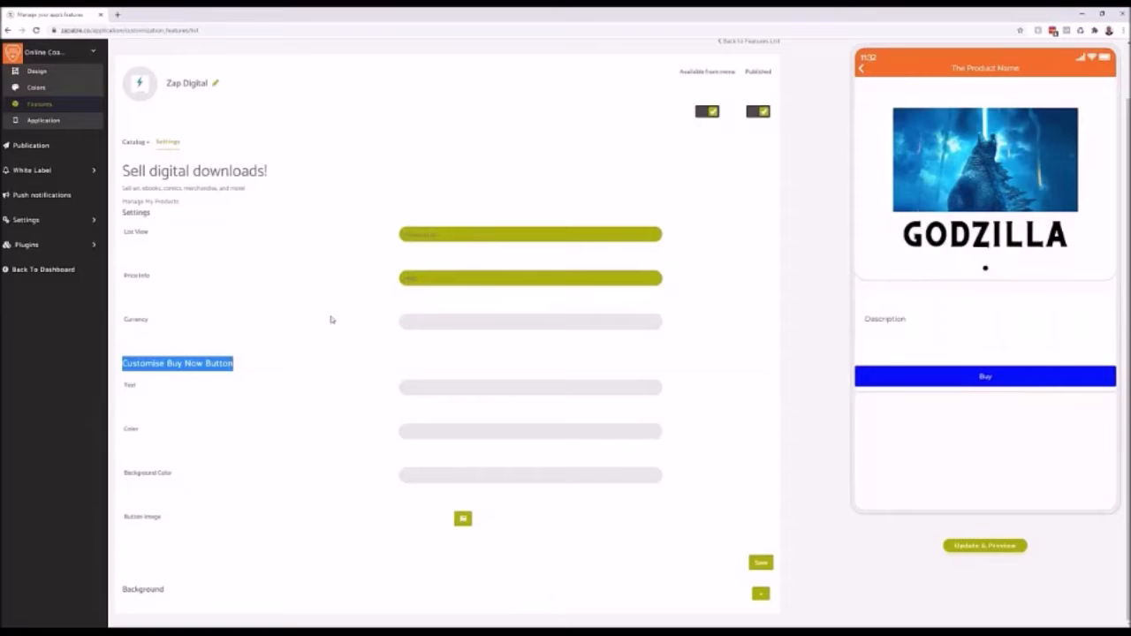
{"action": "left_click", "coordinate": [432, 433]}
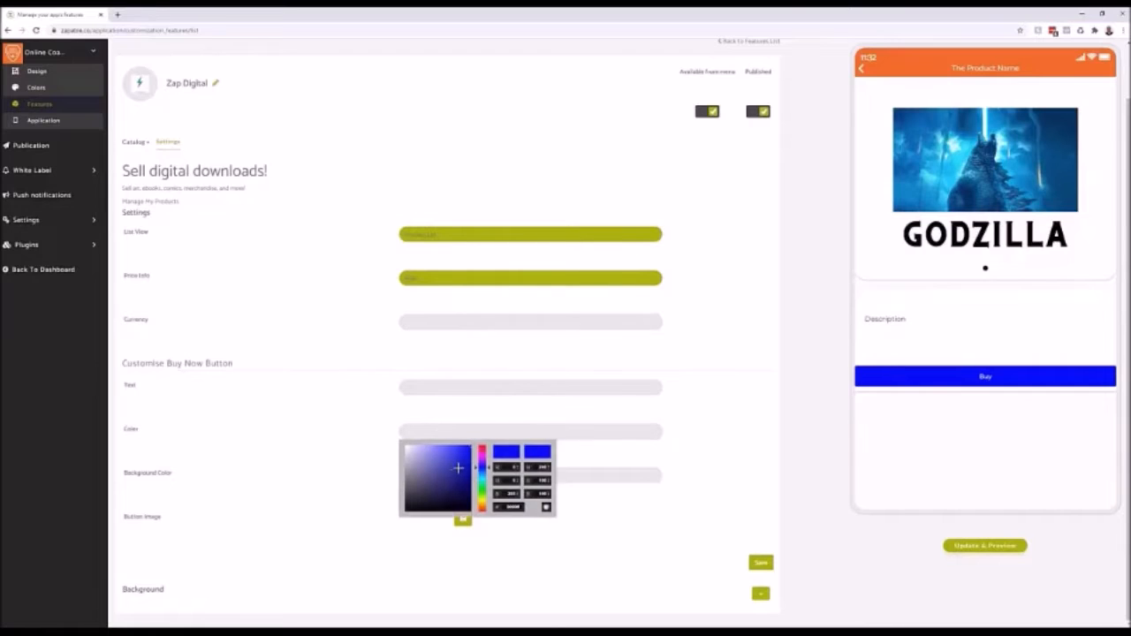
{"action": "left_click_drag", "start_coordinate": [484, 480], "coordinate": [483, 496]}
{"action": "left_click", "coordinate": [460, 471]}
{"action": "left_click", "coordinate": [644, 509]}
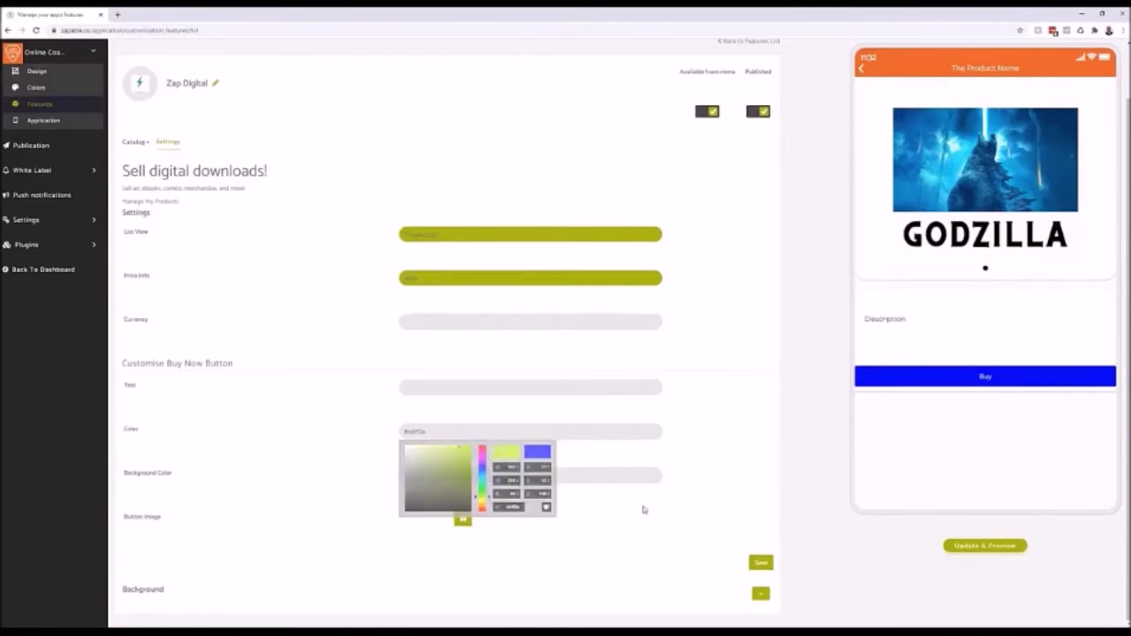
{"action": "left_click", "coordinate": [765, 564]}
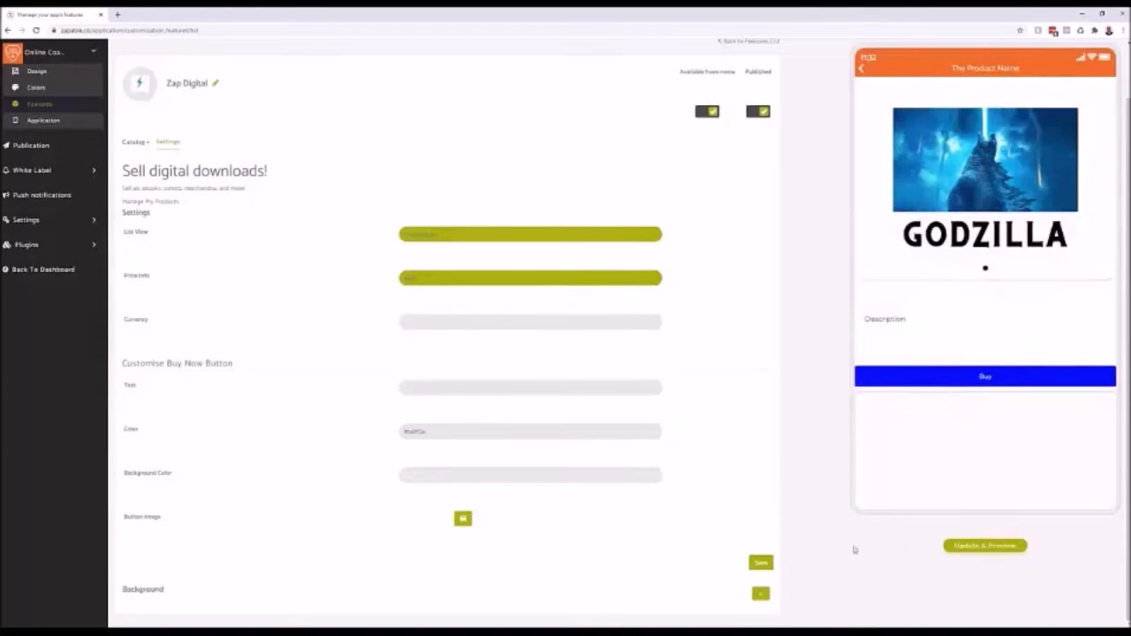
- Refresh the app preview and open the product in Zap Digital to check its Buy button
{"action": "left_click", "coordinate": [981, 545]}
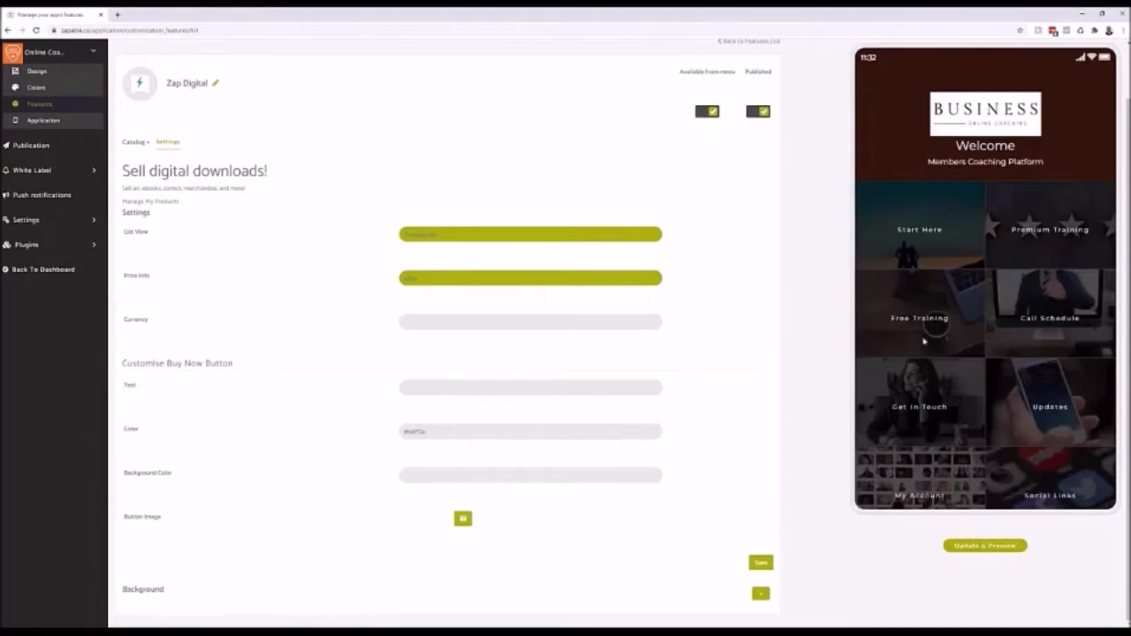
{"action": "left_click", "coordinate": [1031, 343]}
{"action": "left_click", "coordinate": [949, 116]}
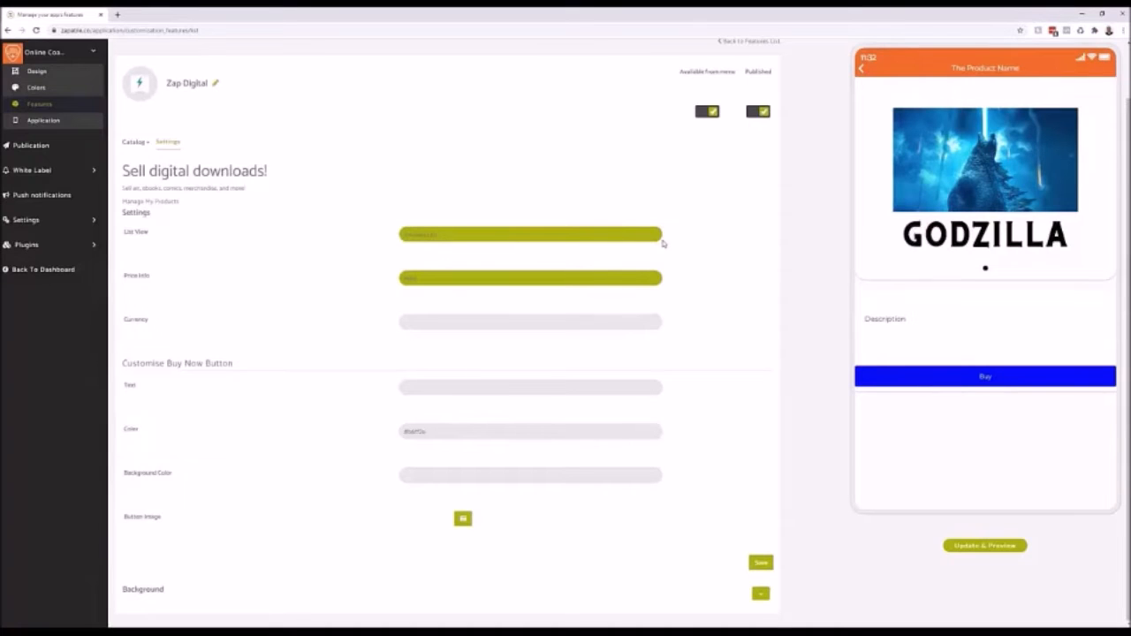
- Return to the features list, then open the PWA Push Sender plugin and examine its push title and message fields
{"action": "scroll", "coordinate": [664, 242], "scroll_direction": "up", "scroll_amount": 1}
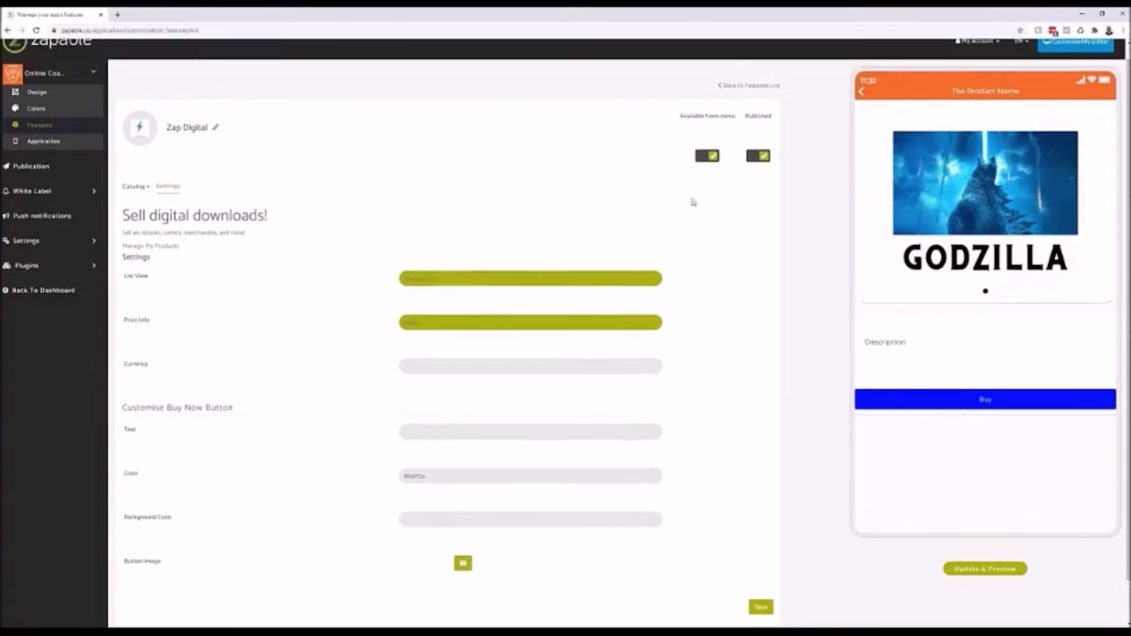
{"action": "left_click", "coordinate": [748, 86]}
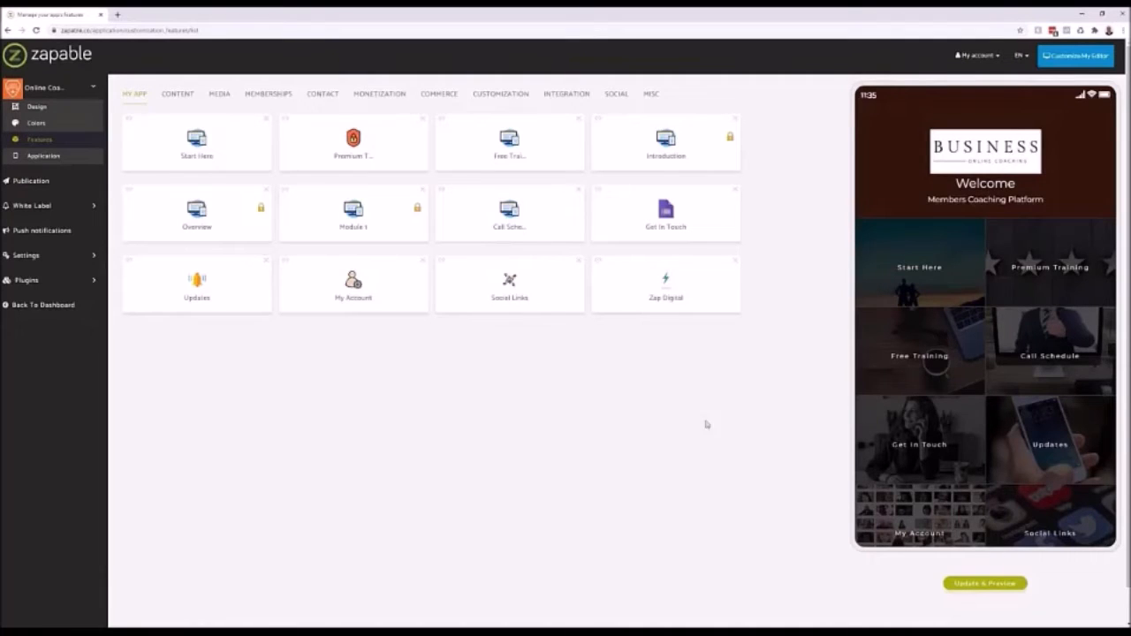
{"action": "left_click", "coordinate": [80, 281]}
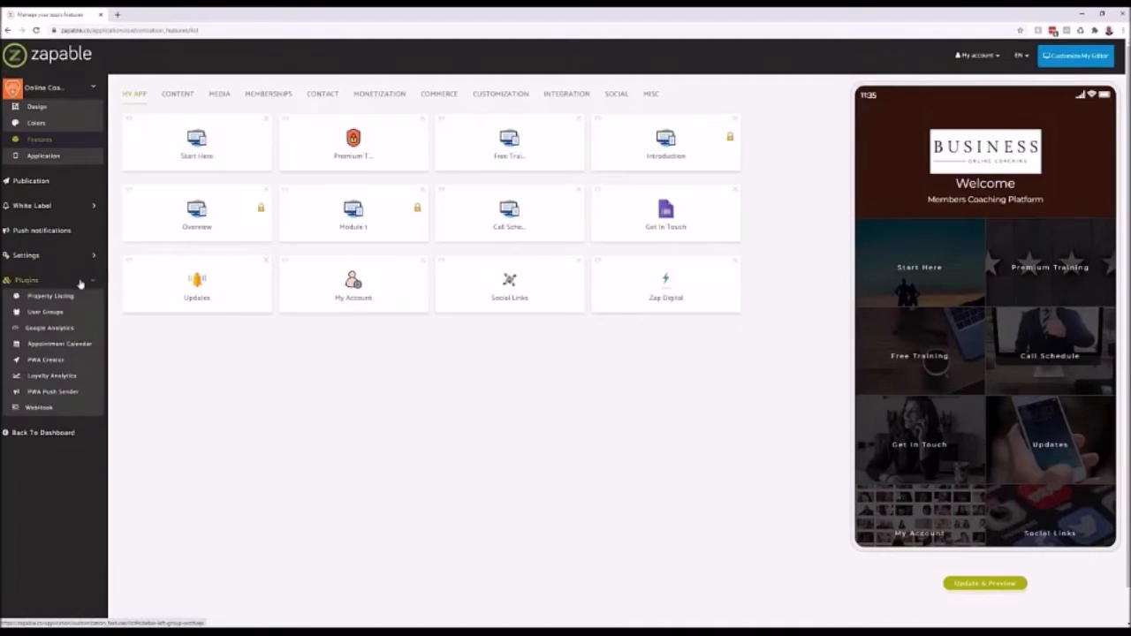
{"action": "left_click", "coordinate": [70, 395]}
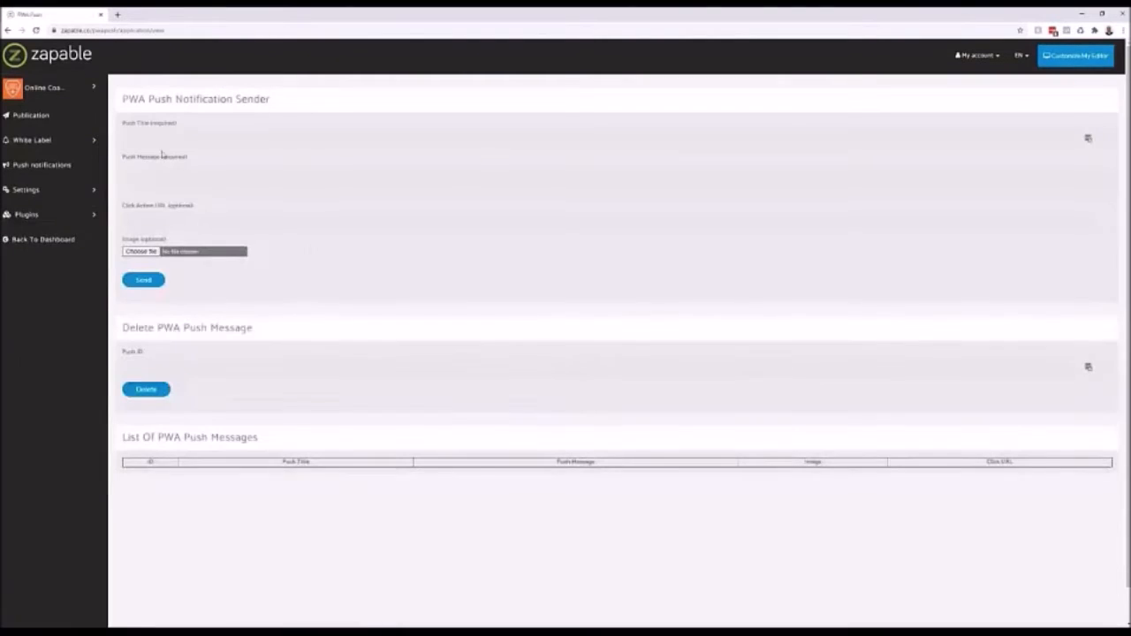
{"action": "left_click", "coordinate": [152, 139]}
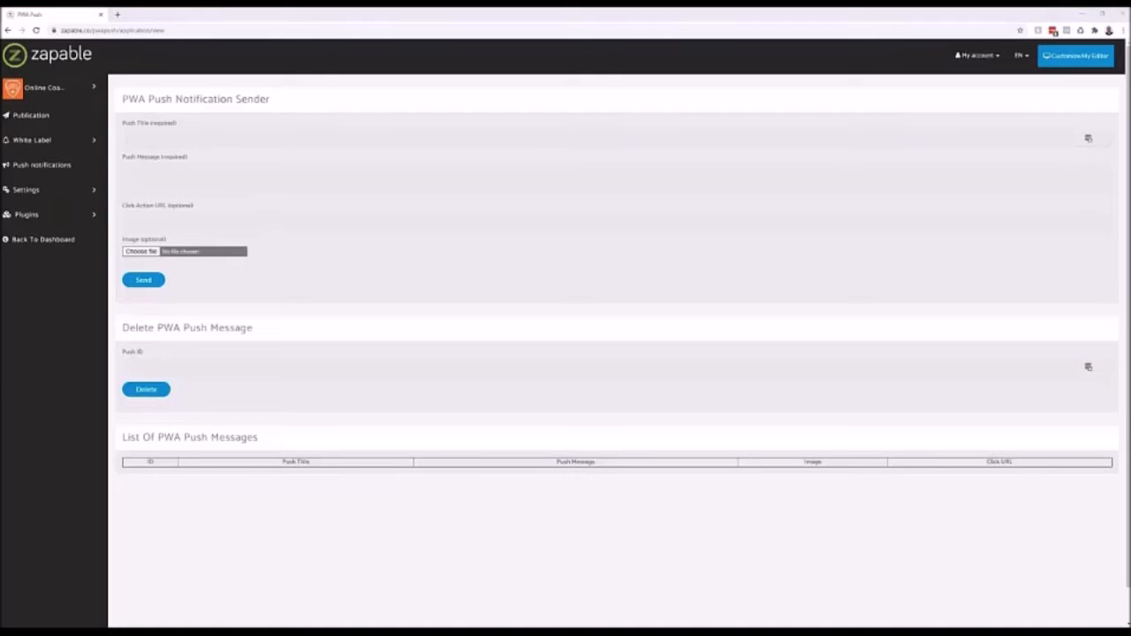
{"action": "mouse_move", "coordinate": [176, 113]}
{"action": "left_mouse_down"}
{"action": "mouse_move", "coordinate": [141, 147]}
{"action": "mouse_move", "coordinate": [197, 156]}
{"action": "mouse_move", "coordinate": [137, 147]}
{"action": "left_mouse_up"}
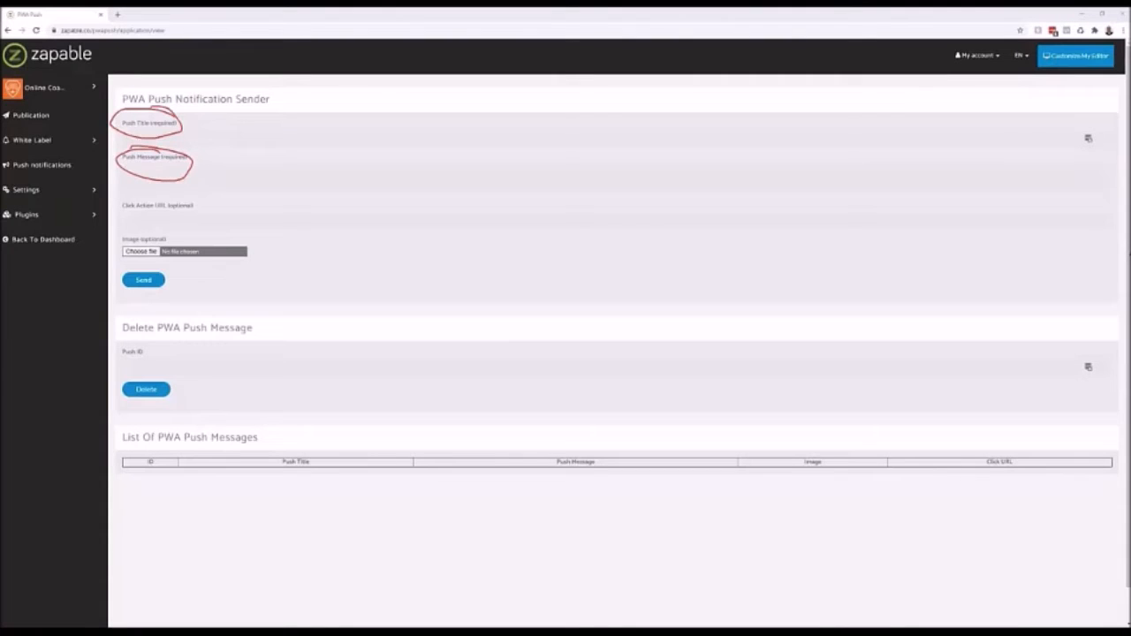
- Clear the markings and review the push title, push message and click action URL fields of the PWA push form
{"action": "key", "text": "Escape"}
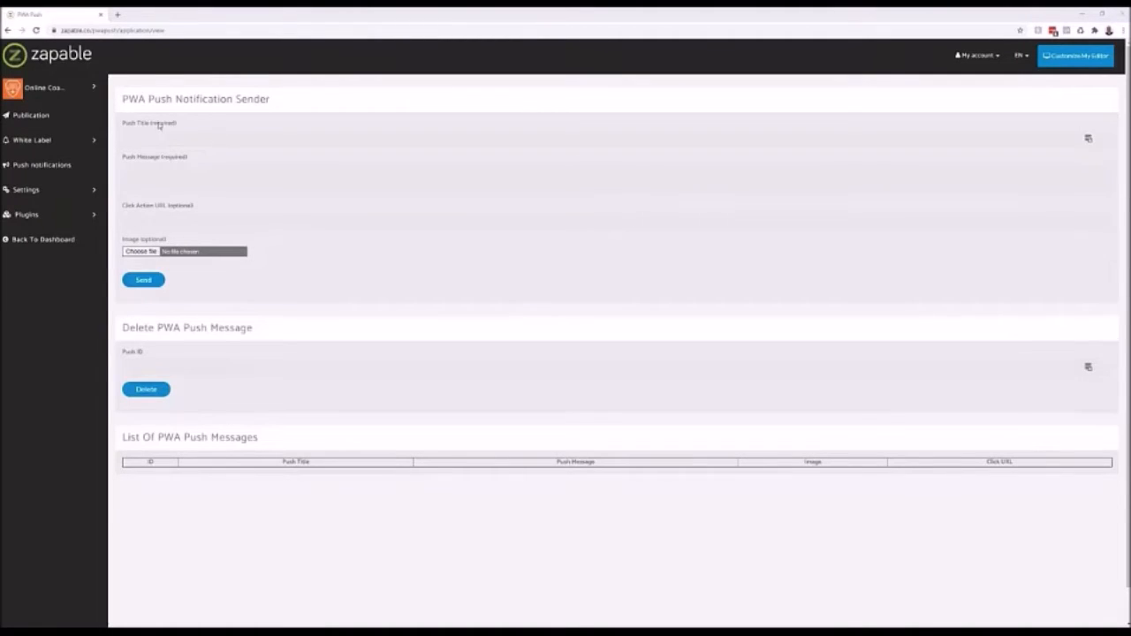
{"action": "left_click_drag", "start_coordinate": [180, 125], "coordinate": [129, 121]}
{"action": "left_click_drag", "start_coordinate": [187, 161], "coordinate": [116, 163]}
{"action": "left_click_drag", "start_coordinate": [194, 205], "coordinate": [143, 206]}
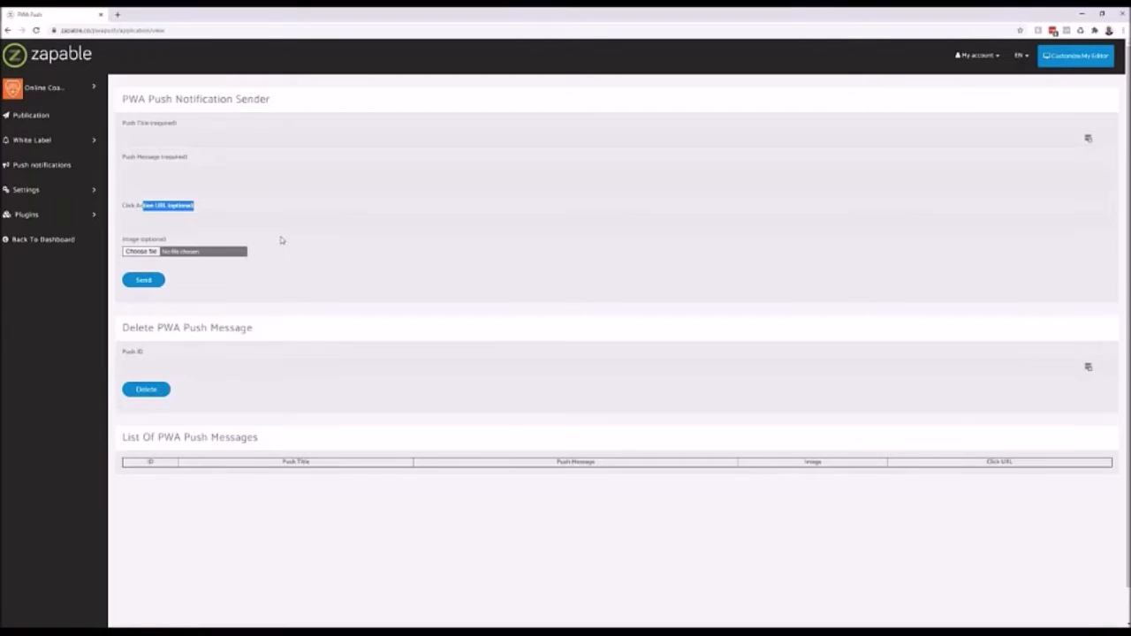
{"action": "left_click", "coordinate": [229, 210]}
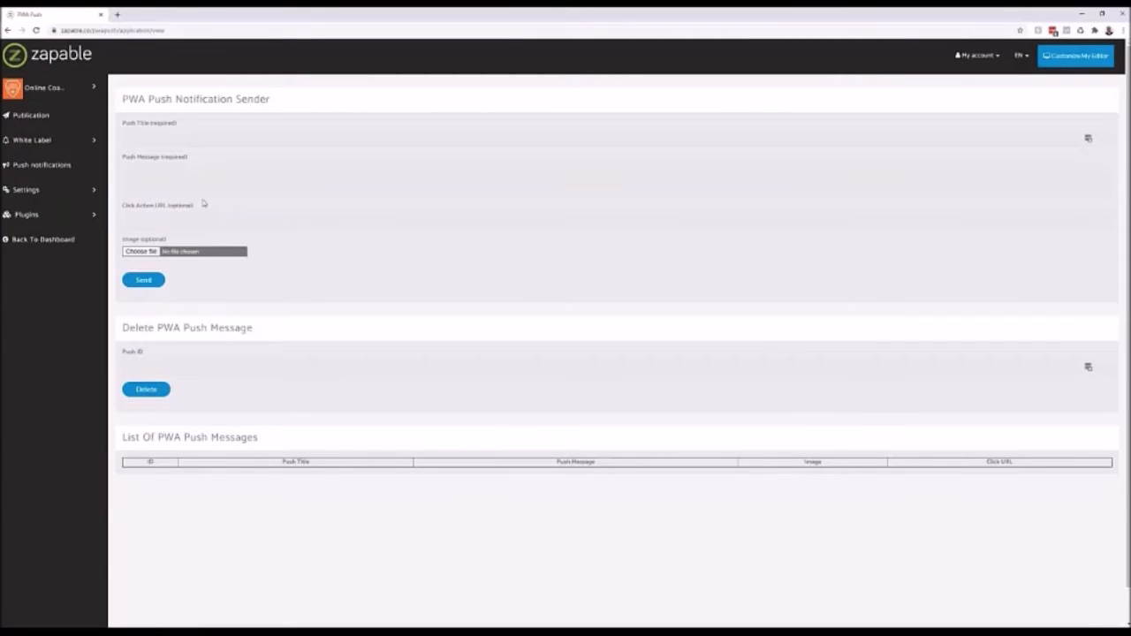
{"action": "left_click_drag", "start_coordinate": [202, 204], "coordinate": [121, 206]}
{"action": "left_click", "coordinate": [207, 208]}
{"action": "left_click", "coordinate": [155, 222]}
{"action": "type", "text": "www.something.com"}
{"action": "left_click_drag", "start_coordinate": [178, 221], "coordinate": [125, 221]}
{"action": "key", "text": "BackSpace"}
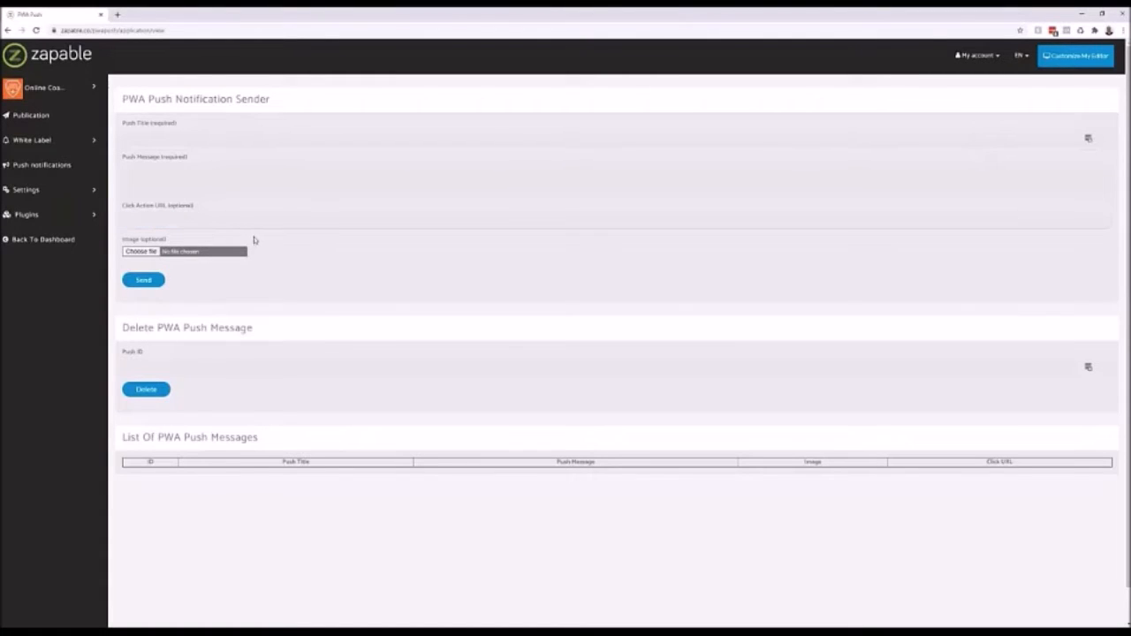
- Return to the online coaching app's features list and view the Social Links page in the app preview
{"action": "left_click", "coordinate": [75, 94]}
{"action": "left_click", "coordinate": [61, 141]}
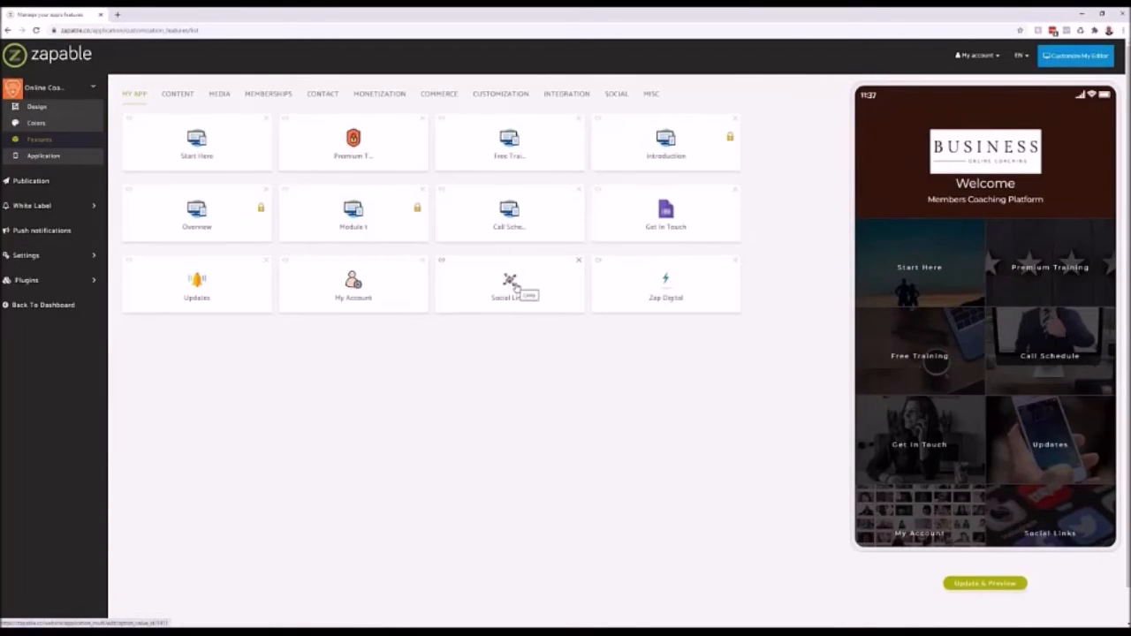
{"action": "scroll", "coordinate": [964, 359], "scroll_direction": "down", "scroll_amount": 3}
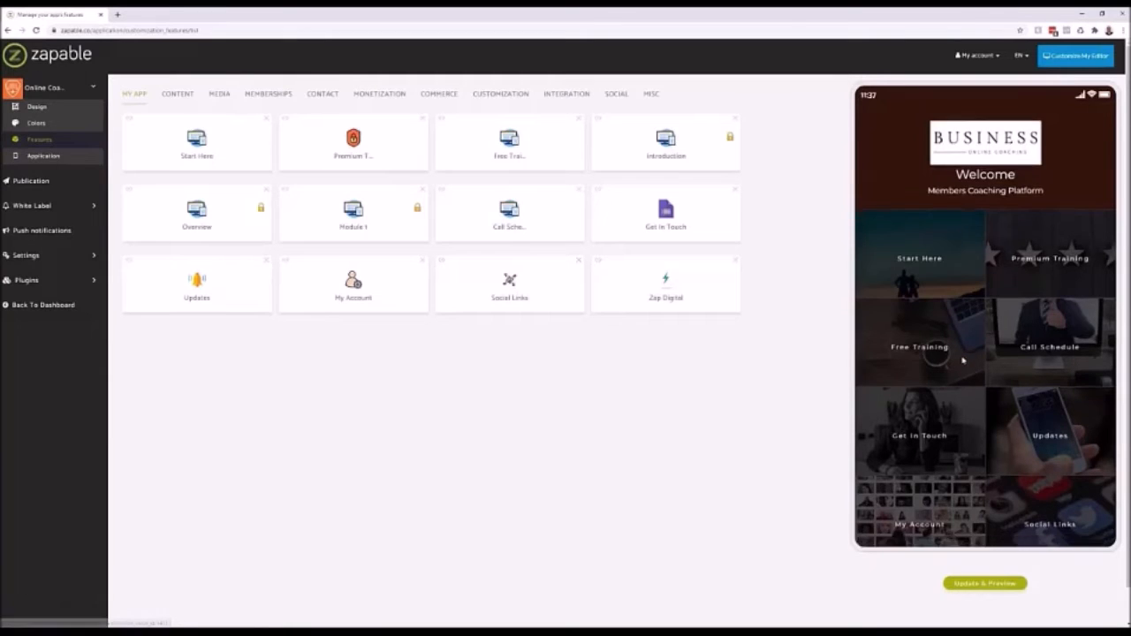
{"action": "left_click", "coordinate": [1033, 463]}
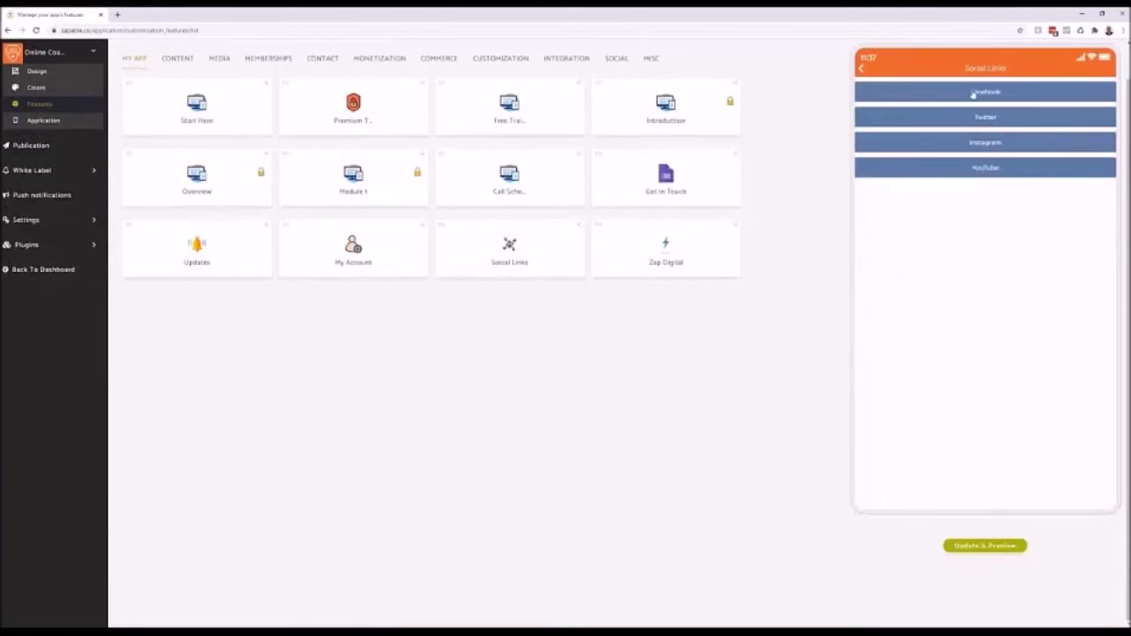
- Open the Social Links feature and examine its options for adding links and its list of managed links
{"action": "left_click", "coordinate": [501, 256]}
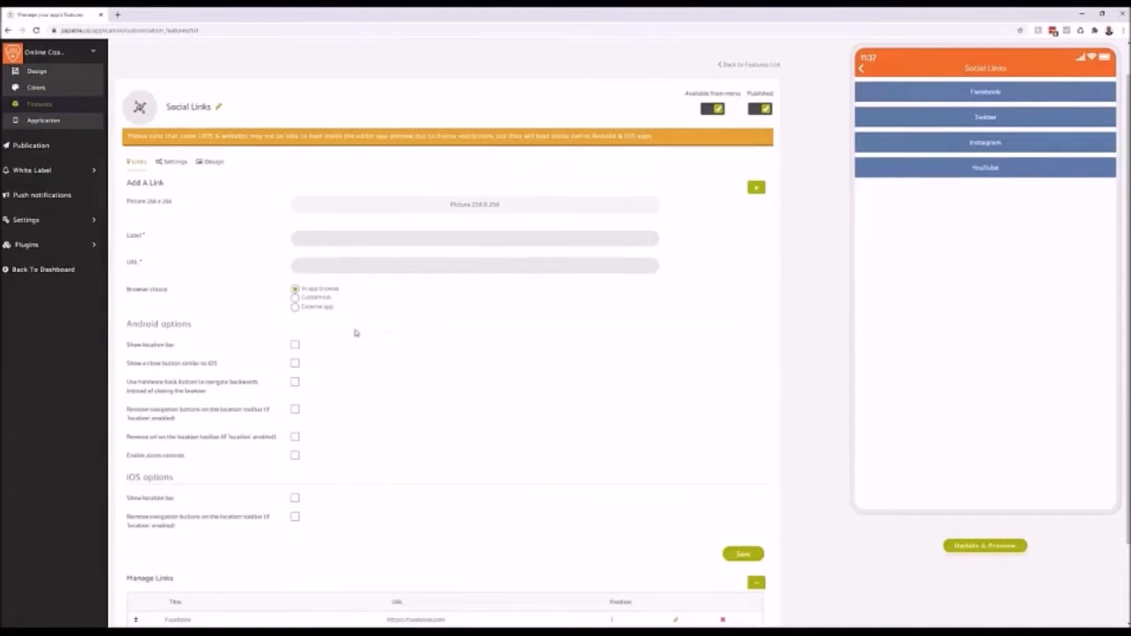
{"action": "scroll", "coordinate": [450, 404], "scroll_direction": "down", "scroll_amount": 2}
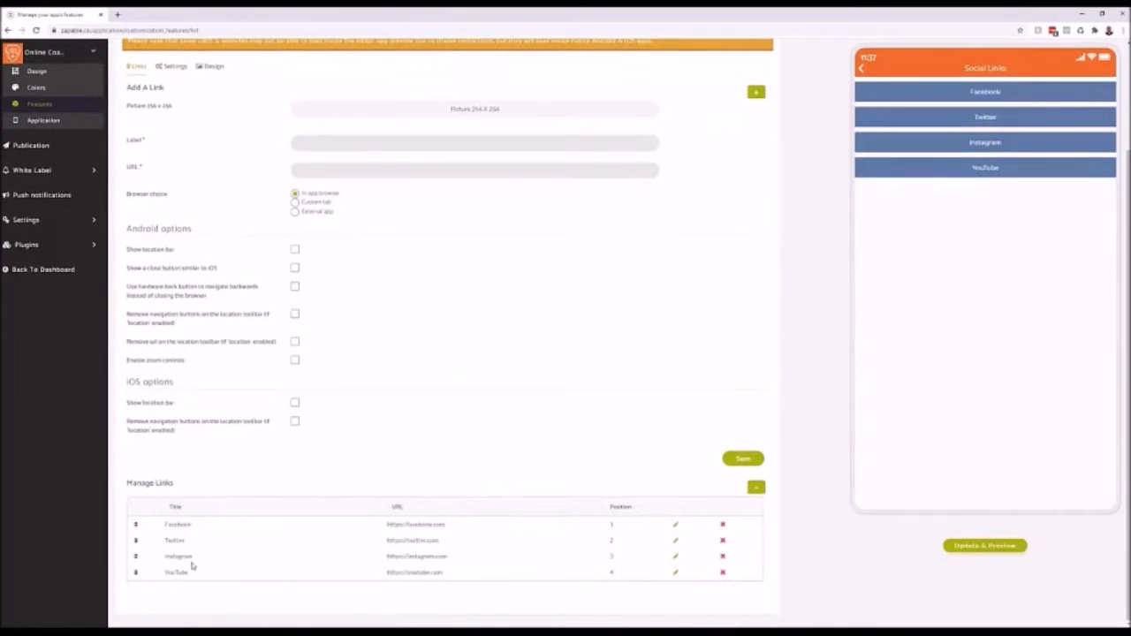
{"action": "scroll", "coordinate": [388, 435], "scroll_direction": "up", "scroll_amount": 2}
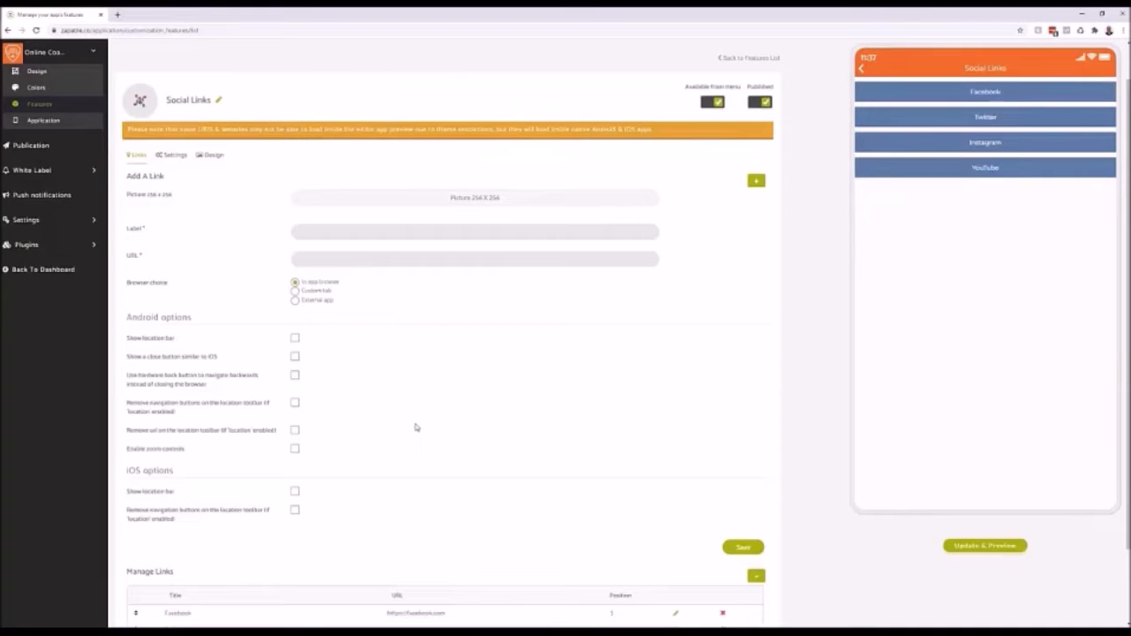
- Add a text input field labelled "Enter Your Message Here" to the Get In Touch form and refresh the app preview
{"action": "left_click", "coordinate": [742, 57]}
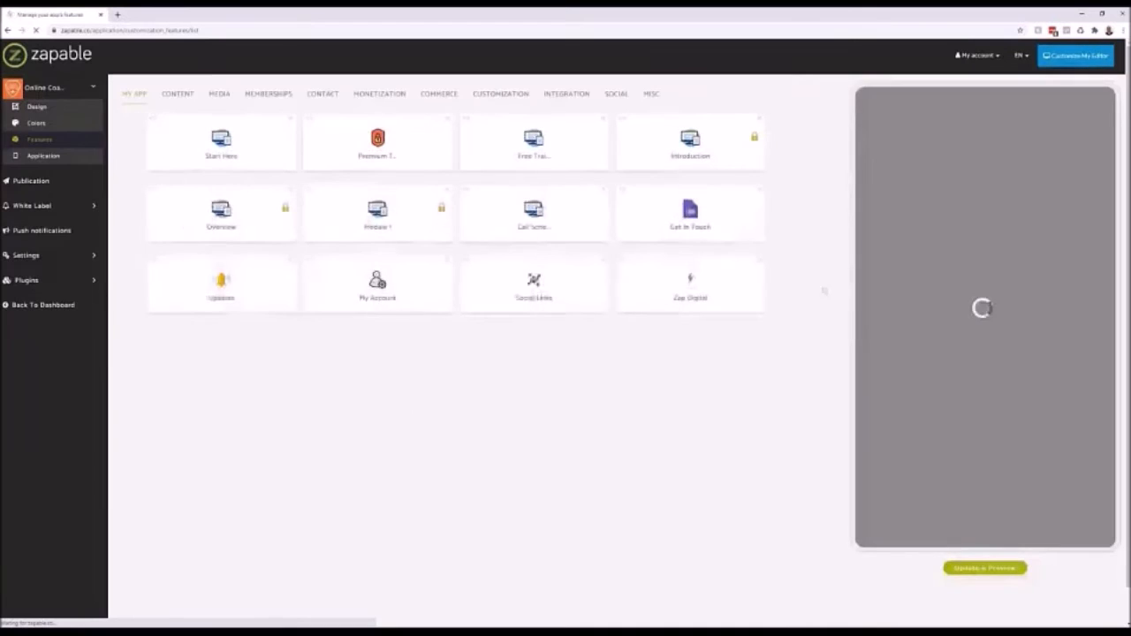
{"action": "left_click", "coordinate": [673, 223]}
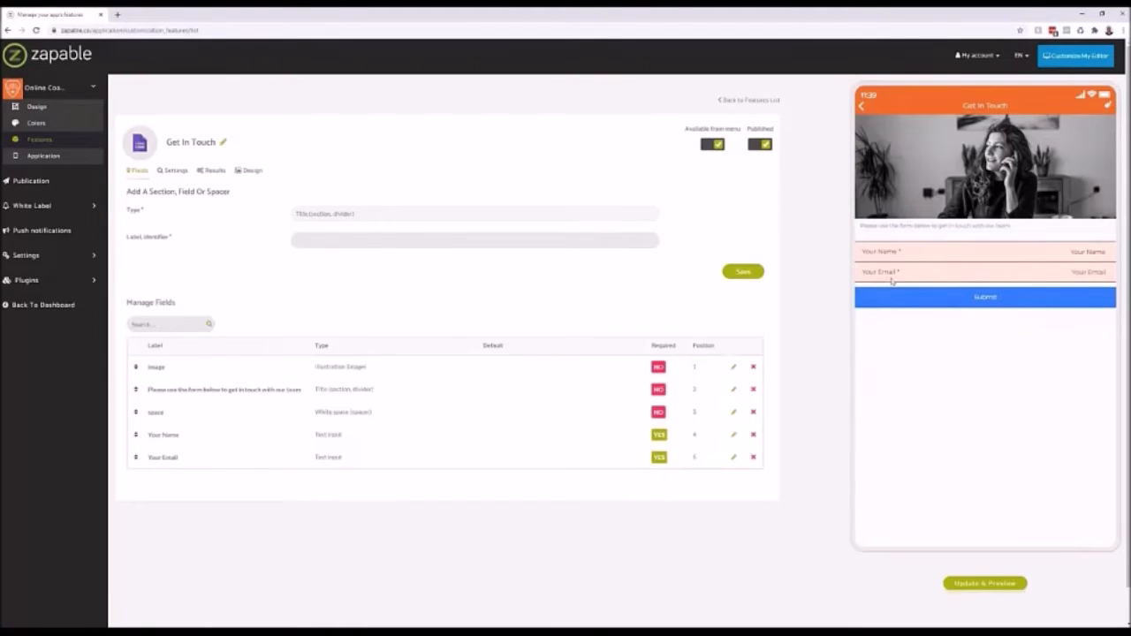
{"action": "left_click", "coordinate": [346, 214]}
{"action": "left_click", "coordinate": [354, 321]}
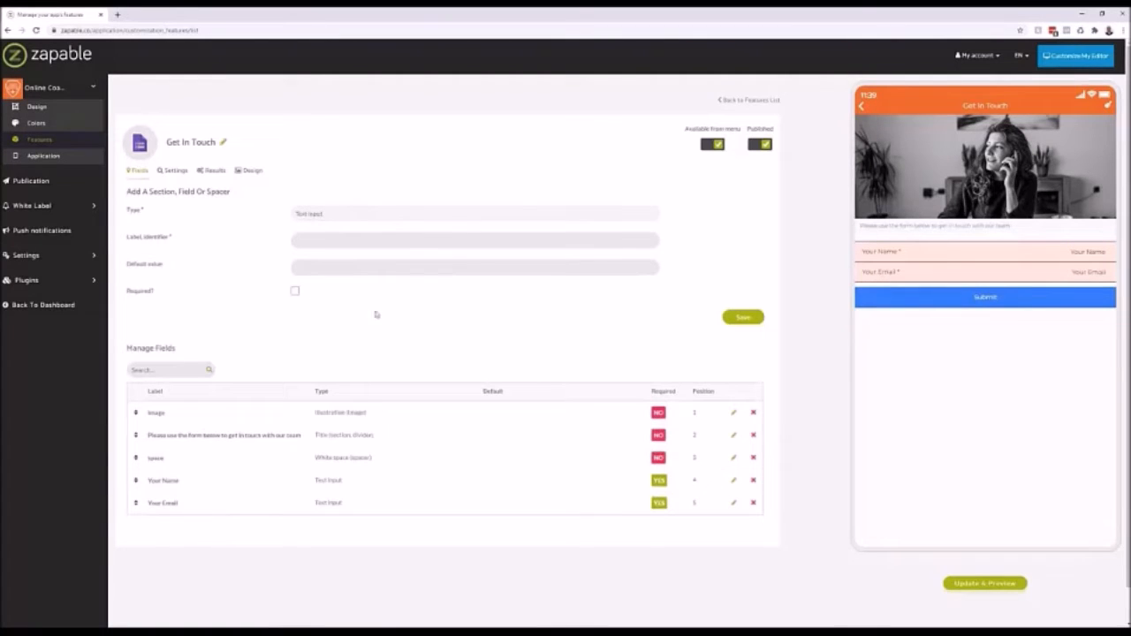
{"action": "left_click", "coordinate": [326, 245]}
{"action": "type", "text": "Enter Your Message Here"}
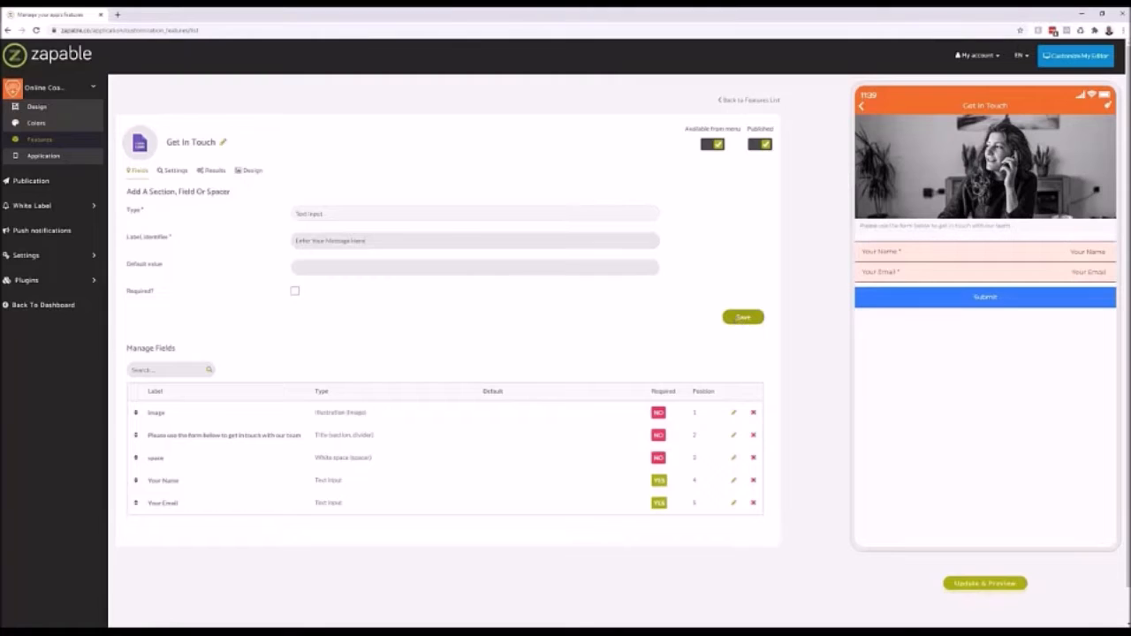
{"action": "left_click", "coordinate": [739, 318]}
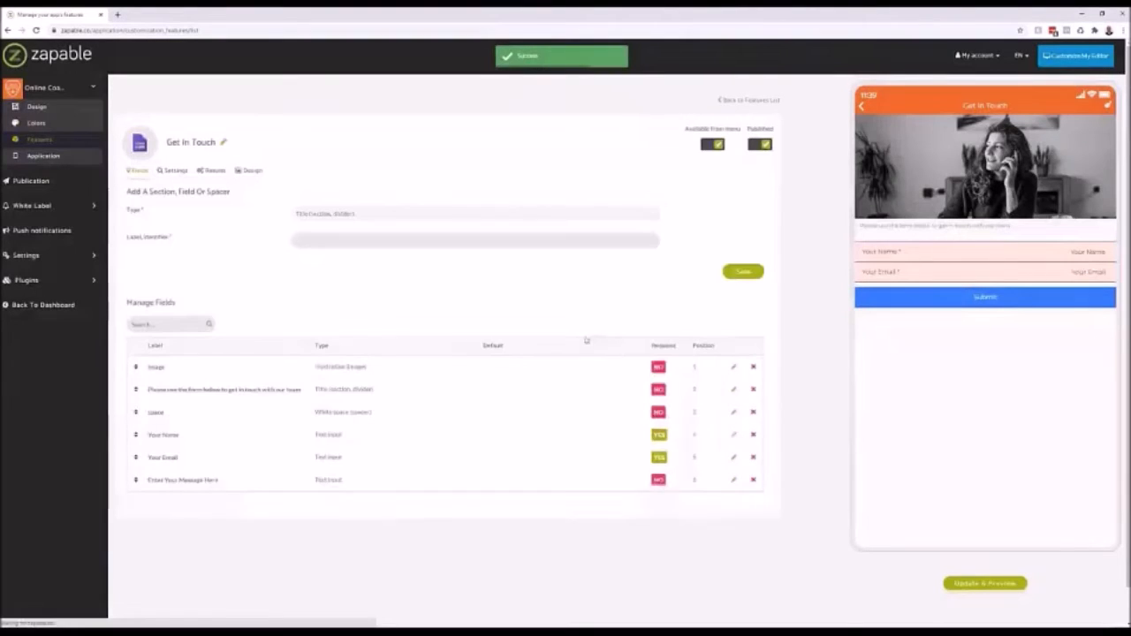
{"action": "left_click", "coordinate": [981, 584]}
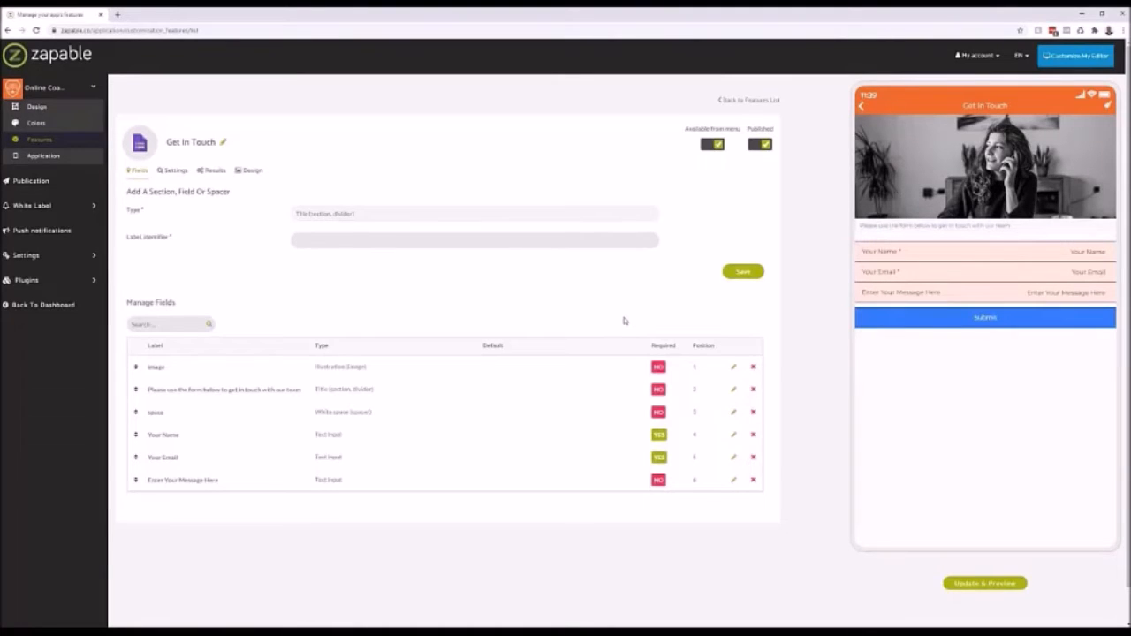
{"action": "left_click", "coordinate": [485, 218]}
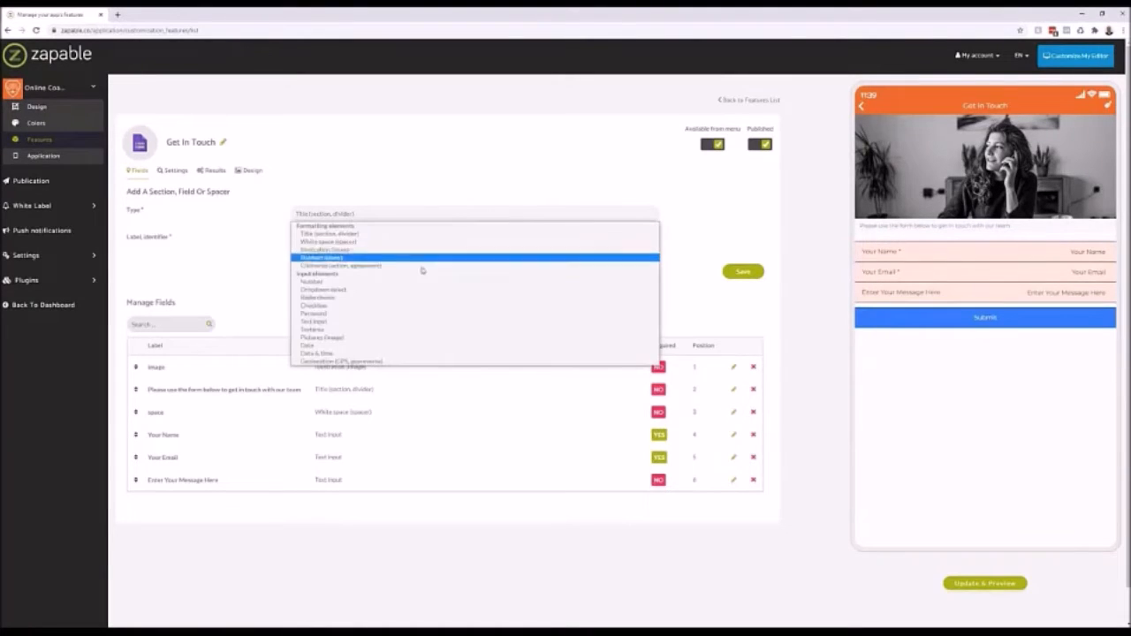
{"action": "left_click", "coordinate": [365, 323]}
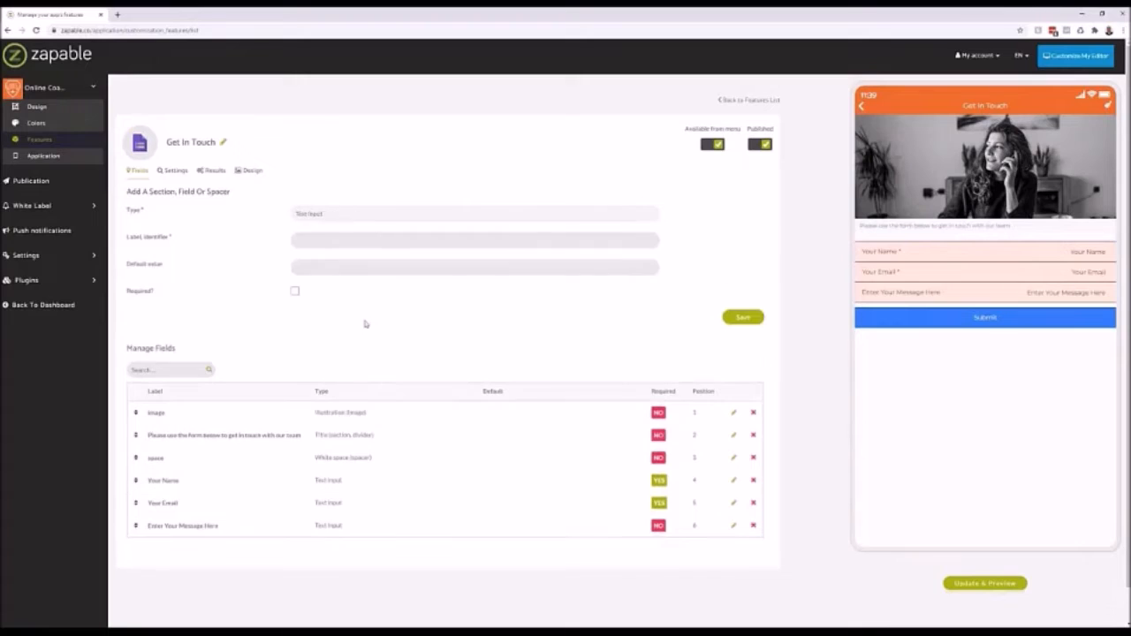
{"action": "left_click", "coordinate": [321, 241]}
{"action": "left_click", "coordinate": [437, 247]}
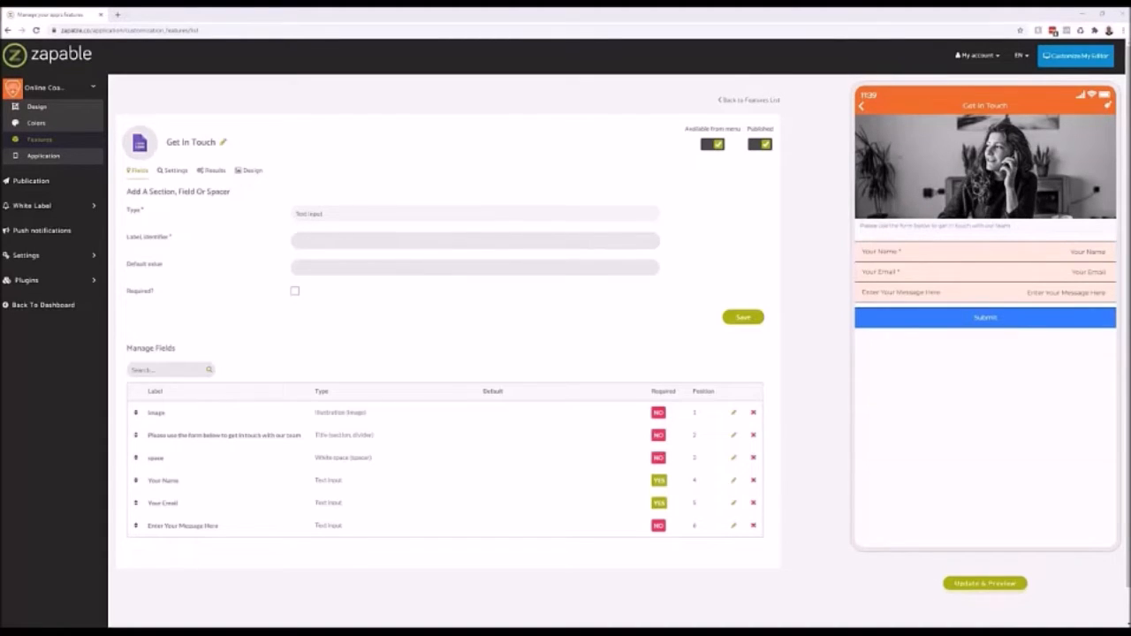
{"action": "left_click", "coordinate": [1034, 342]}
- Return to the features list and look through the app's home screen in the preview
{"action": "left_click", "coordinate": [725, 101]}
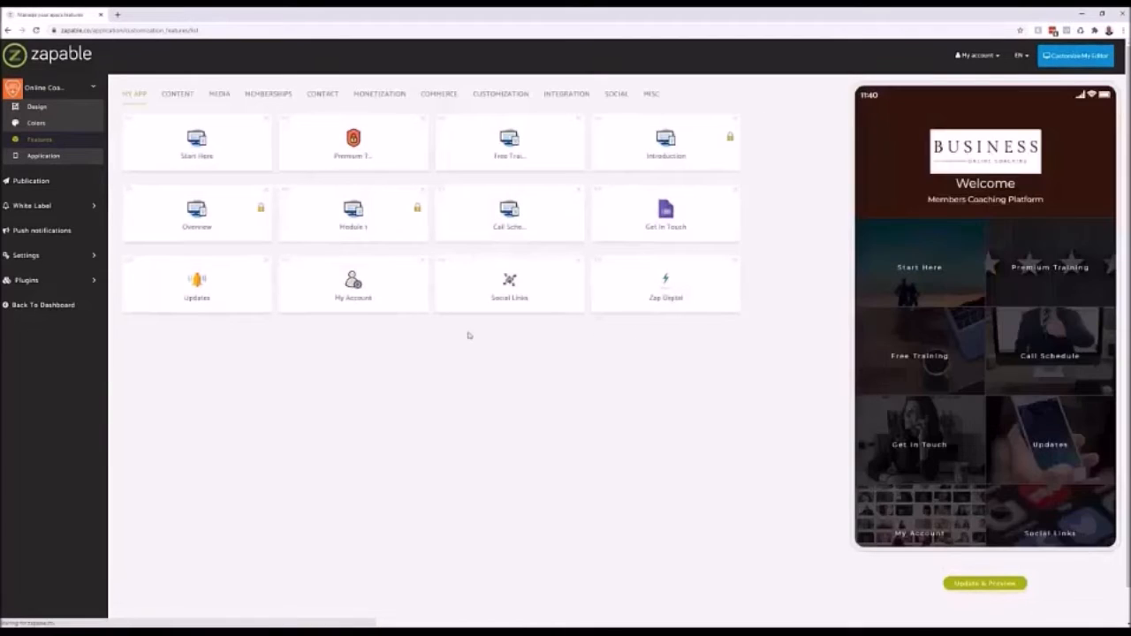
{"action": "scroll", "coordinate": [968, 336], "scroll_direction": "down", "scroll_amount": 5}
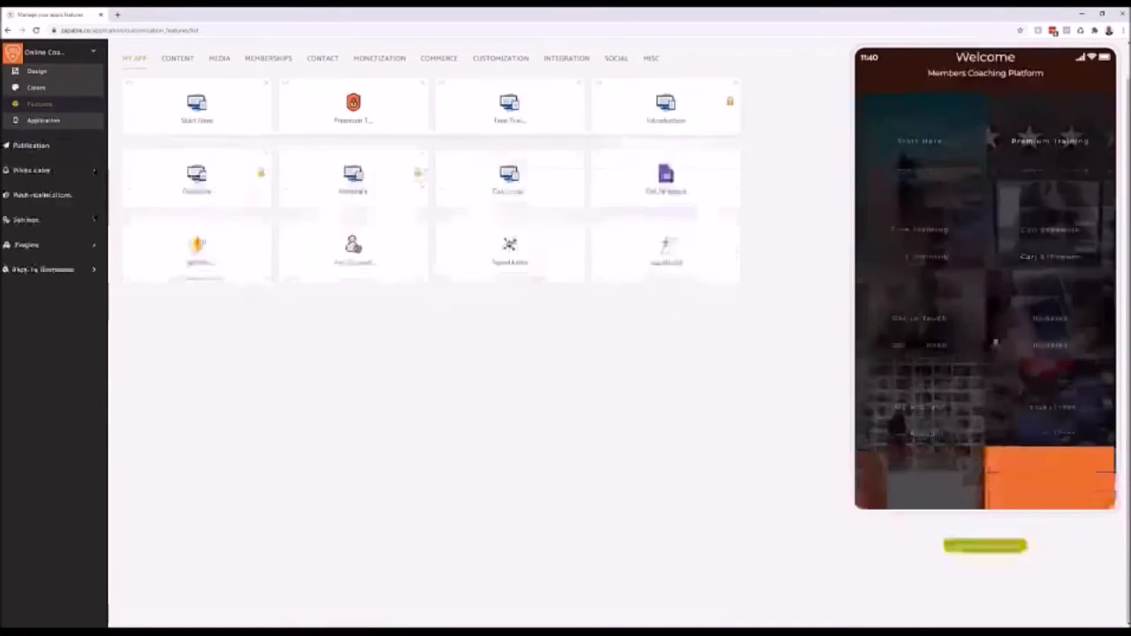
{"action": "scroll", "coordinate": [1006, 369], "scroll_direction": "up", "scroll_amount": 6}
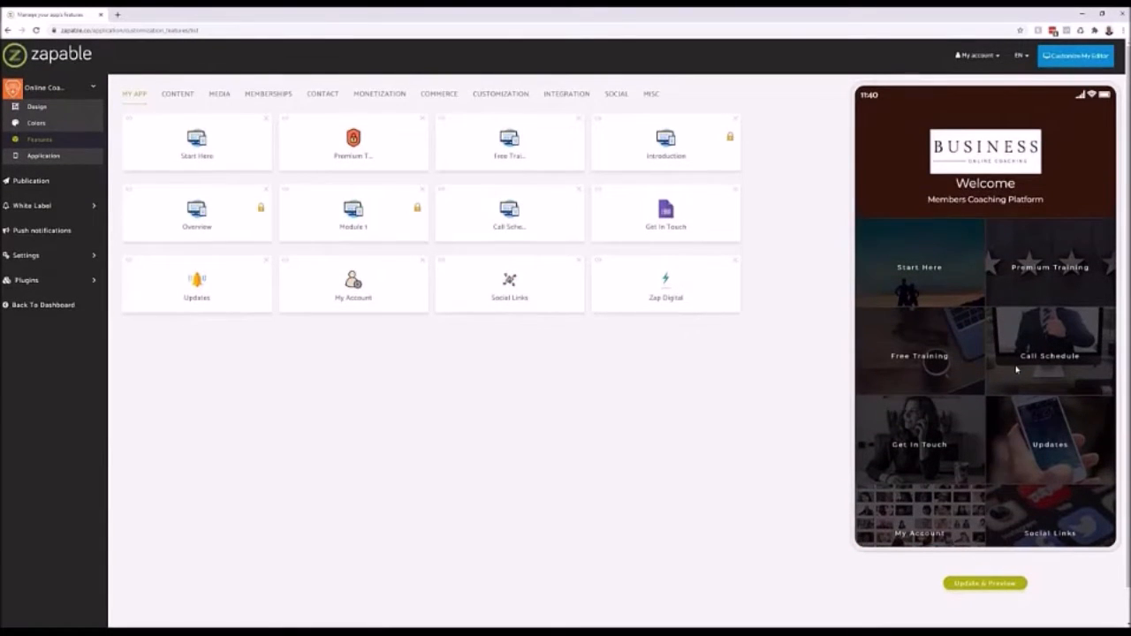
{"action": "scroll", "coordinate": [1016, 369], "scroll_direction": "down", "scroll_amount": 1}
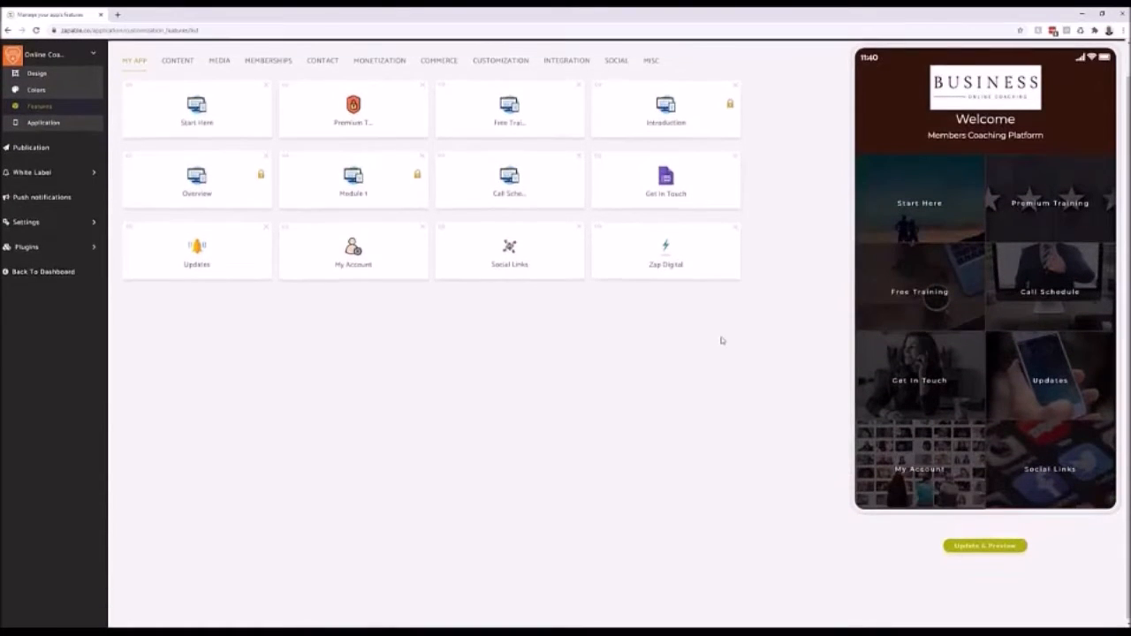
{"action": "scroll", "coordinate": [722, 340], "scroll_direction": "up", "scroll_amount": 1}
- Add the Social wall feature from the social category, review its settings and return to the features list
{"action": "left_click", "coordinate": [623, 97]}
{"action": "left_click", "coordinate": [514, 152]}
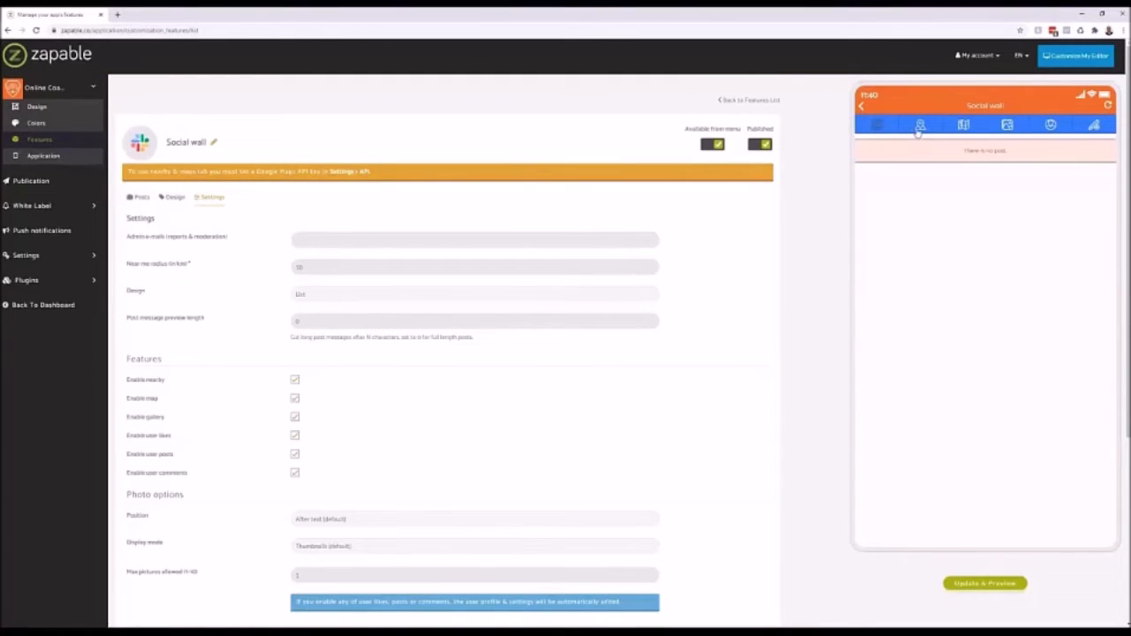
{"action": "left_click", "coordinate": [771, 103]}
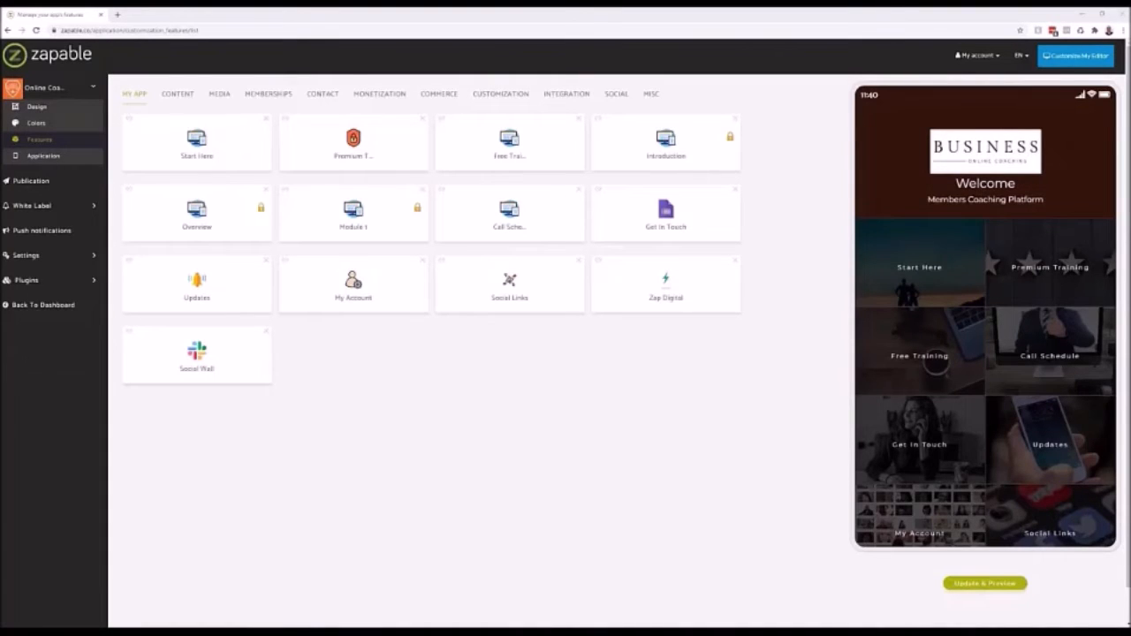
- Open the Zeus Fitness app from My Applications in another browser tab and examine the default QR code in its PWA Creator plugin
{"action": "left_click_drag", "start_coordinate": [1130, 86], "coordinate": [168, 20]}
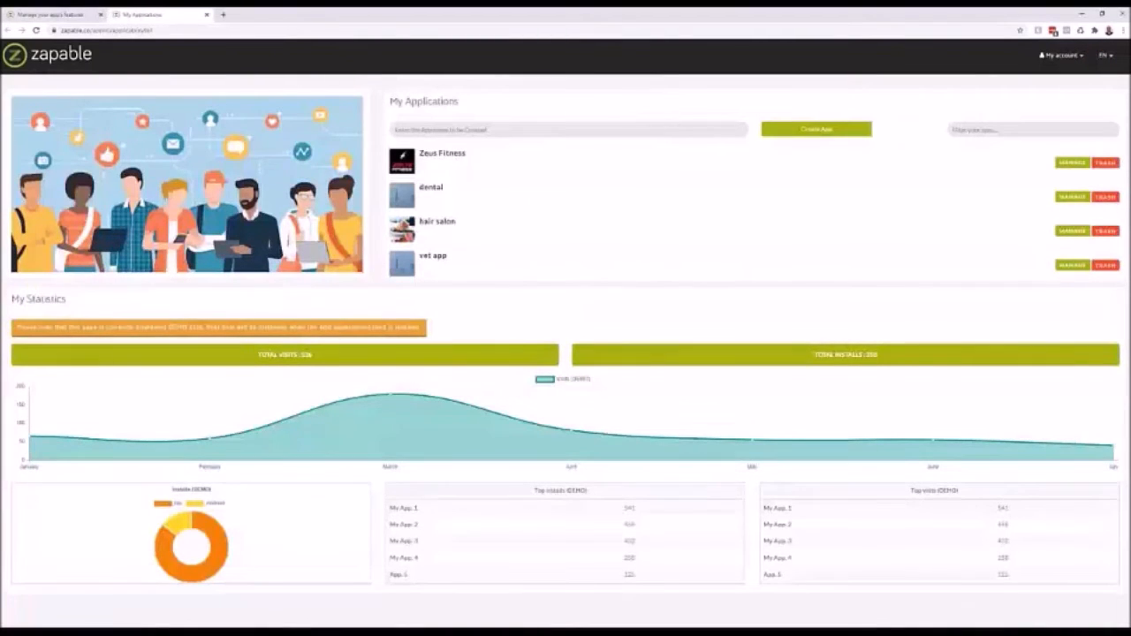
{"action": "left_click", "coordinate": [1066, 162]}
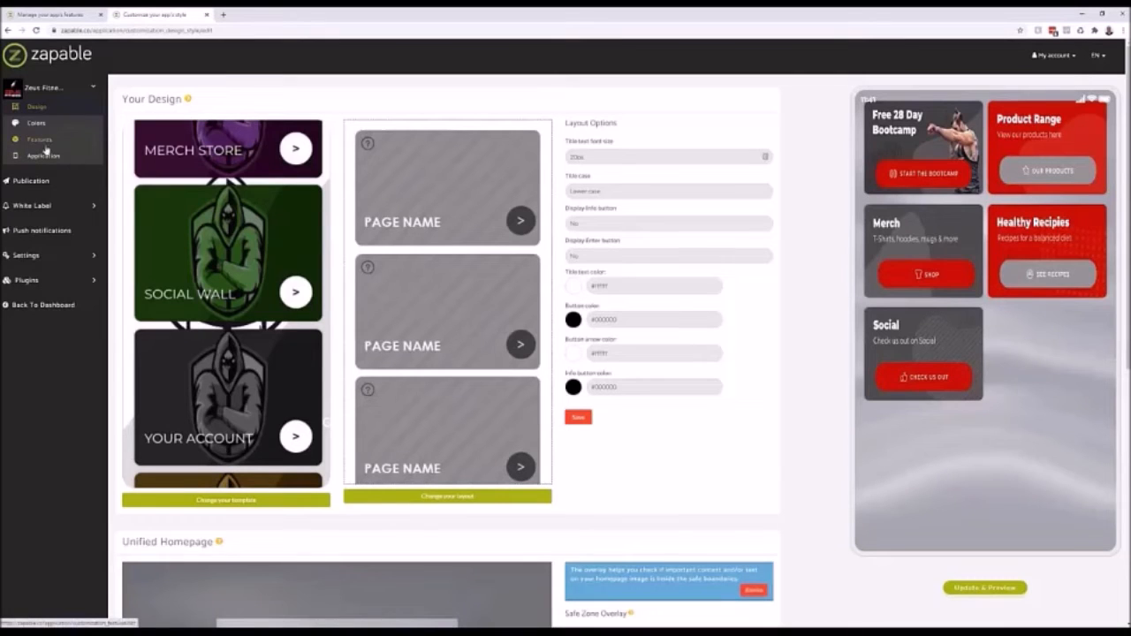
{"action": "left_click", "coordinate": [53, 282]}
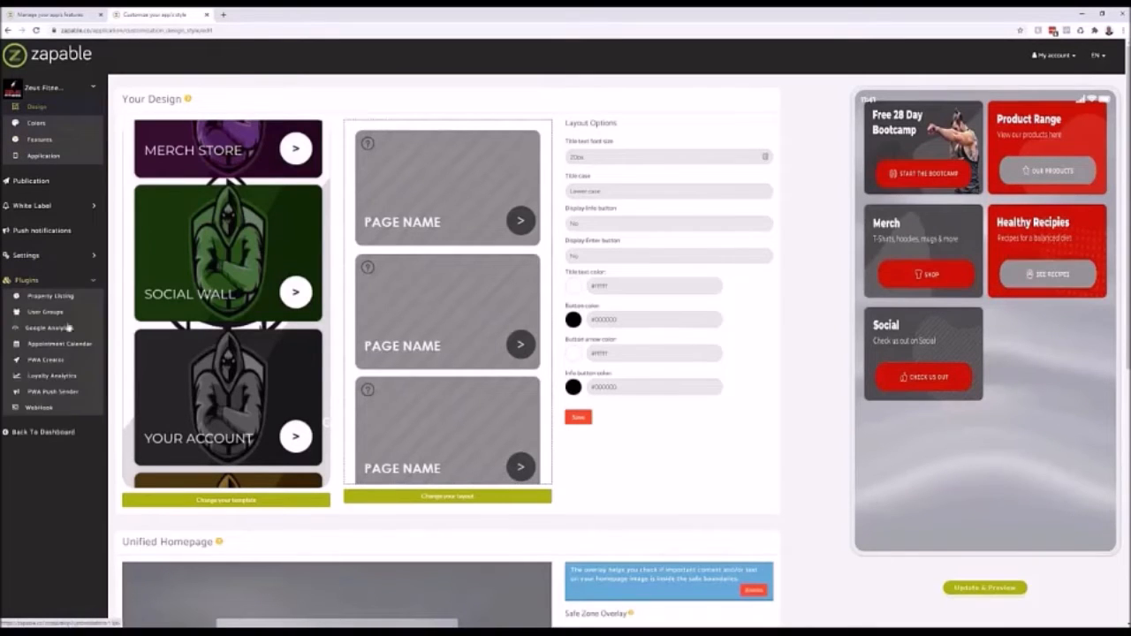
{"action": "left_click", "coordinate": [51, 359]}
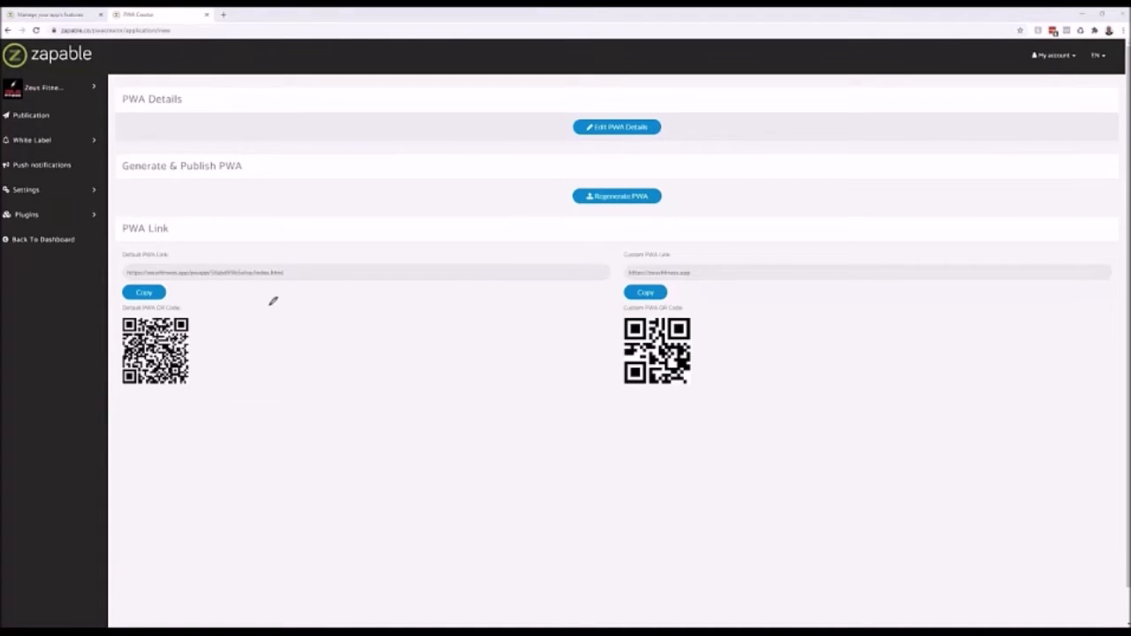
{"action": "mouse_move", "coordinate": [203, 300]}
{"action": "left_mouse_down"}
{"action": "mouse_move", "coordinate": [142, 292]}
{"action": "mouse_move", "coordinate": [111, 333]}
{"action": "mouse_move", "coordinate": [117, 389]}
{"action": "mouse_move", "coordinate": [222, 346]}
{"action": "mouse_move", "coordinate": [225, 301]}
{"action": "mouse_move", "coordinate": [116, 308]}
{"action": "mouse_move", "coordinate": [111, 388]}
{"action": "mouse_move", "coordinate": [173, 405]}
{"action": "mouse_move", "coordinate": [229, 331]}
{"action": "mouse_move", "coordinate": [232, 303]}
{"action": "mouse_move", "coordinate": [210, 299]}
{"action": "left_mouse_up"}
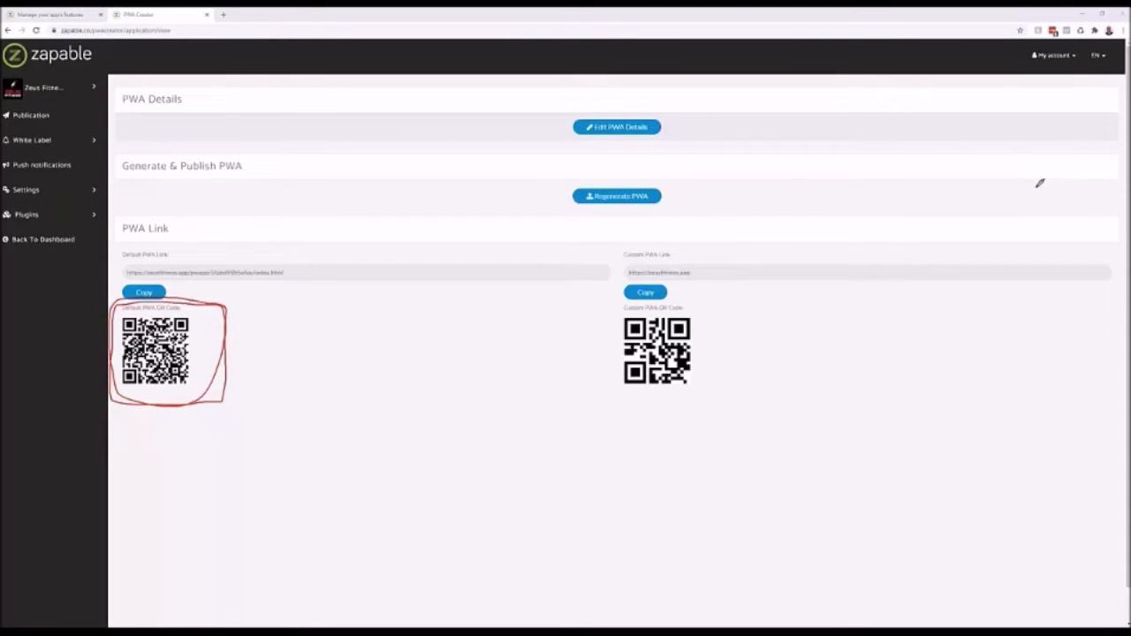
{"action": "key", "text": "Escape"}
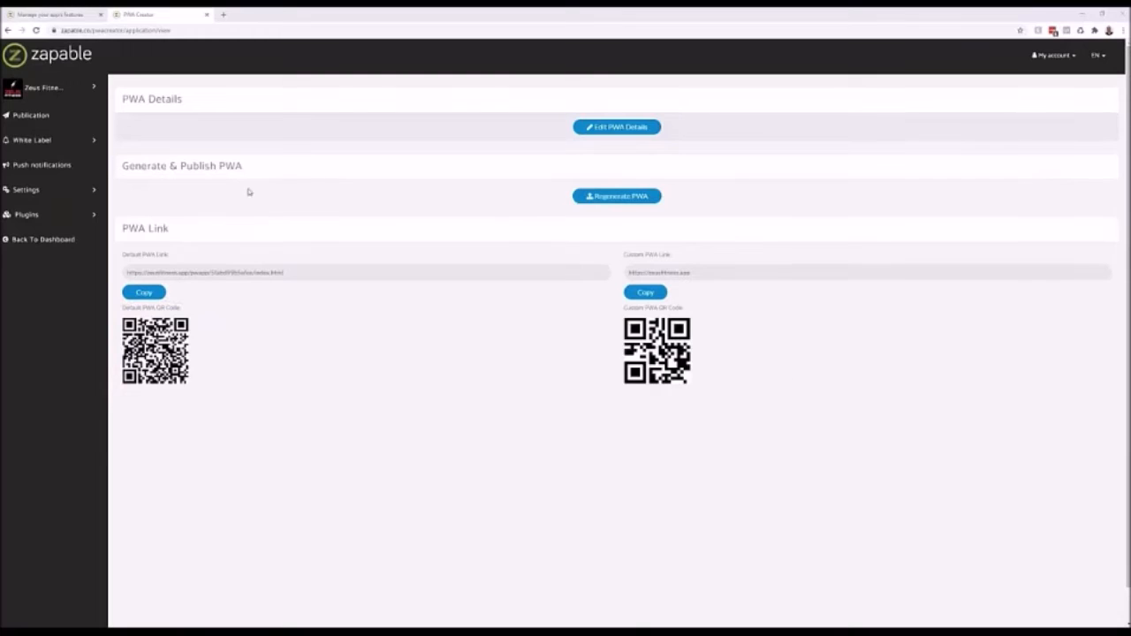
- Open the Zeus Fitness features list and browse the 28 Day Bootcamp page in the app preview
{"action": "left_click", "coordinate": [54, 89]}
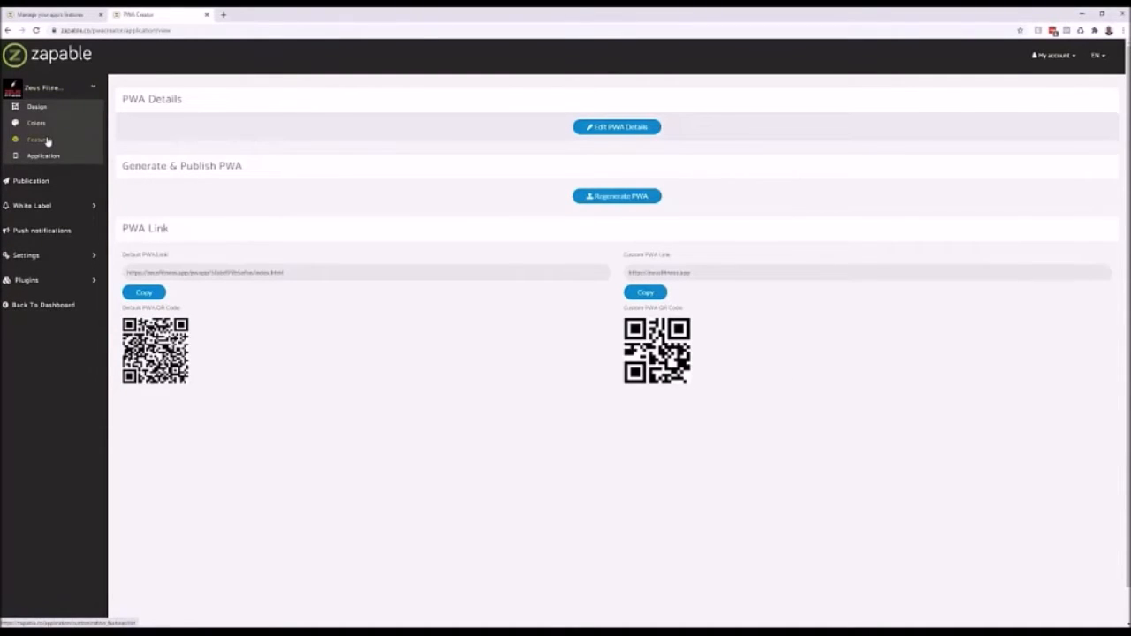
{"action": "left_click", "coordinate": [48, 141]}
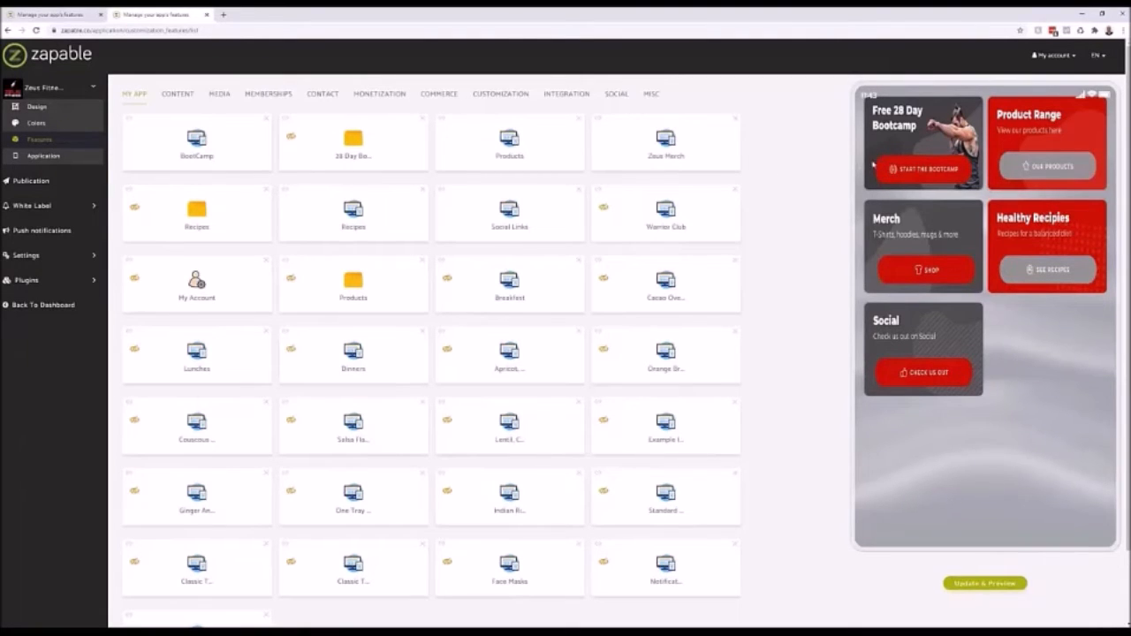
{"action": "left_click", "coordinate": [914, 171]}
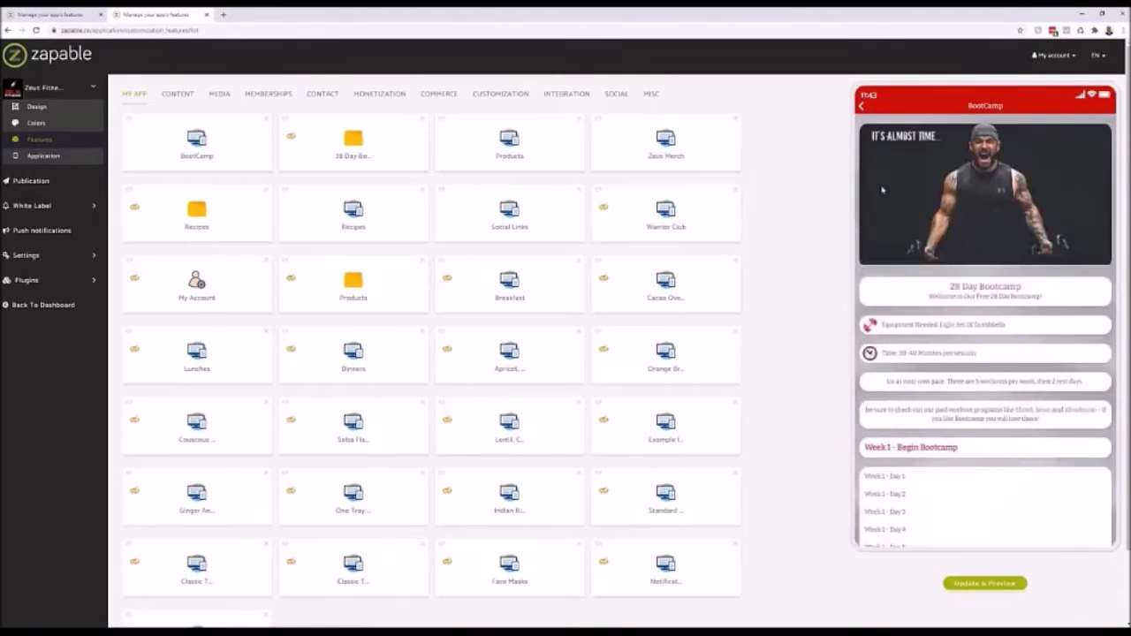
{"action": "scroll", "coordinate": [884, 188], "scroll_direction": "down", "scroll_amount": 2}
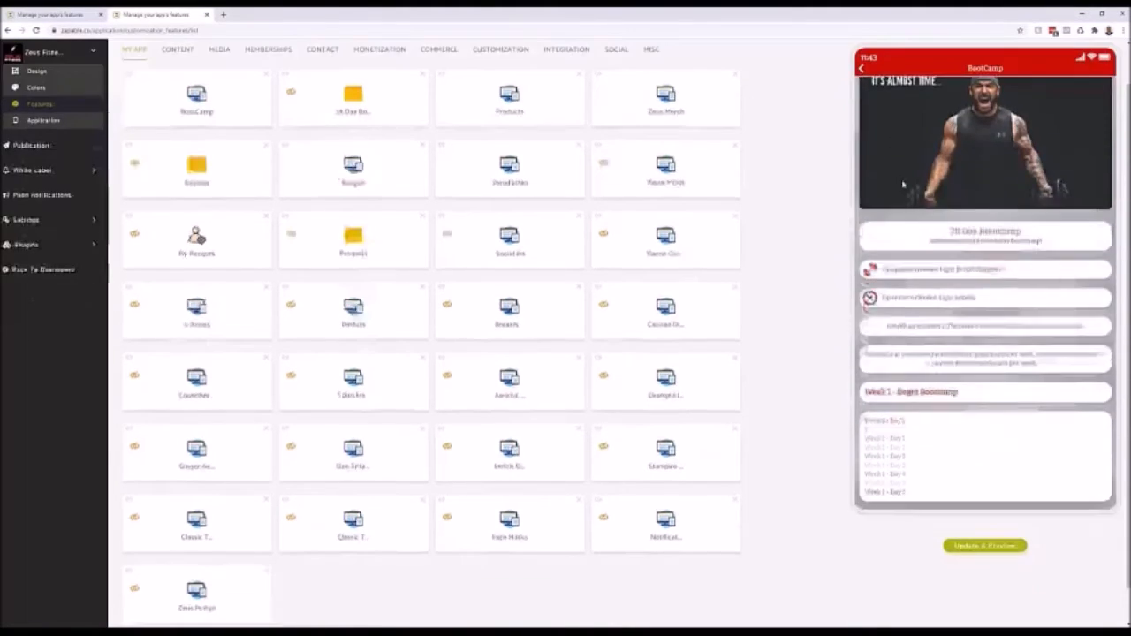
- Open the BootCamp feature for editing and view its Week 1 - Day 1 page in the app preview
{"action": "scroll", "coordinate": [910, 184], "scroll_direction": "up", "scroll_amount": 1}
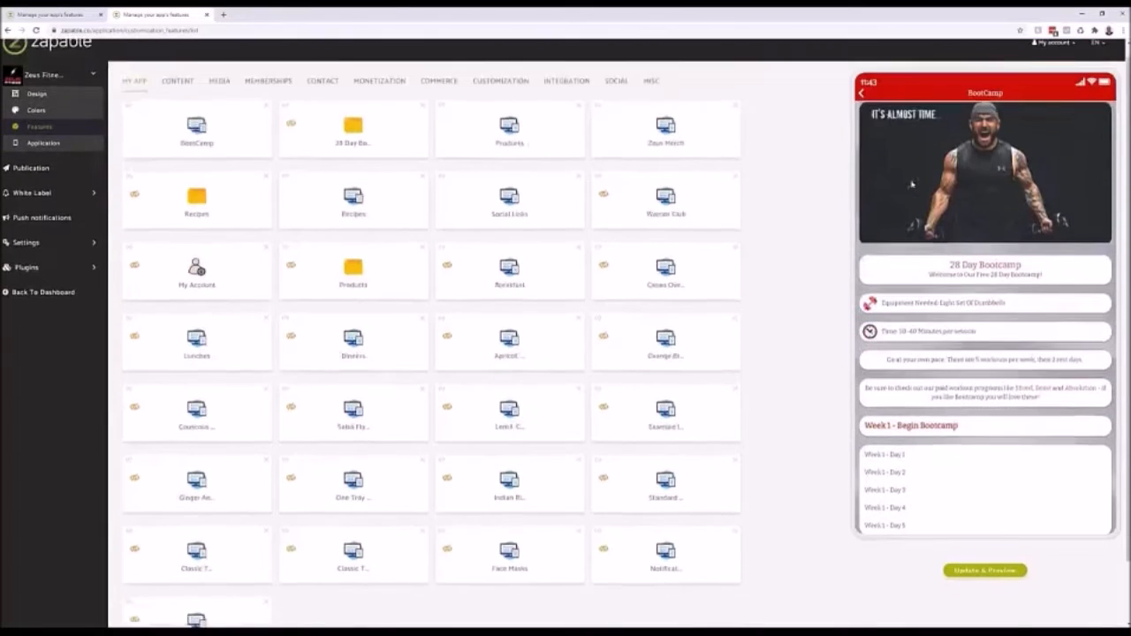
{"action": "scroll", "coordinate": [912, 184], "scroll_direction": "up", "scroll_amount": 1}
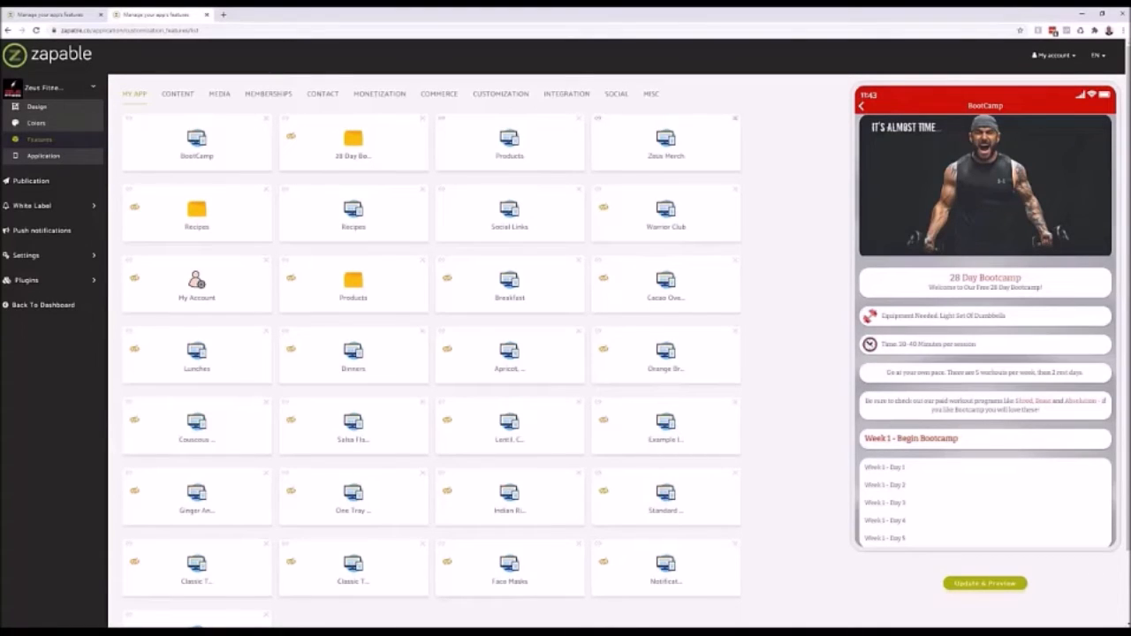
{"action": "left_click", "coordinate": [889, 467]}
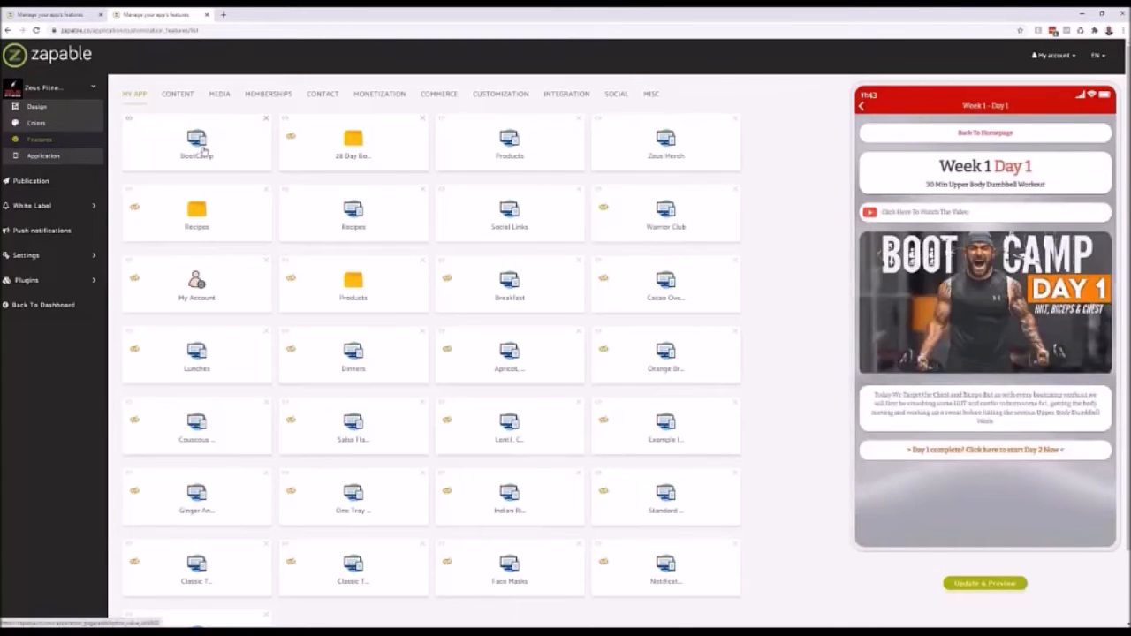
{"action": "left_click", "coordinate": [213, 152]}
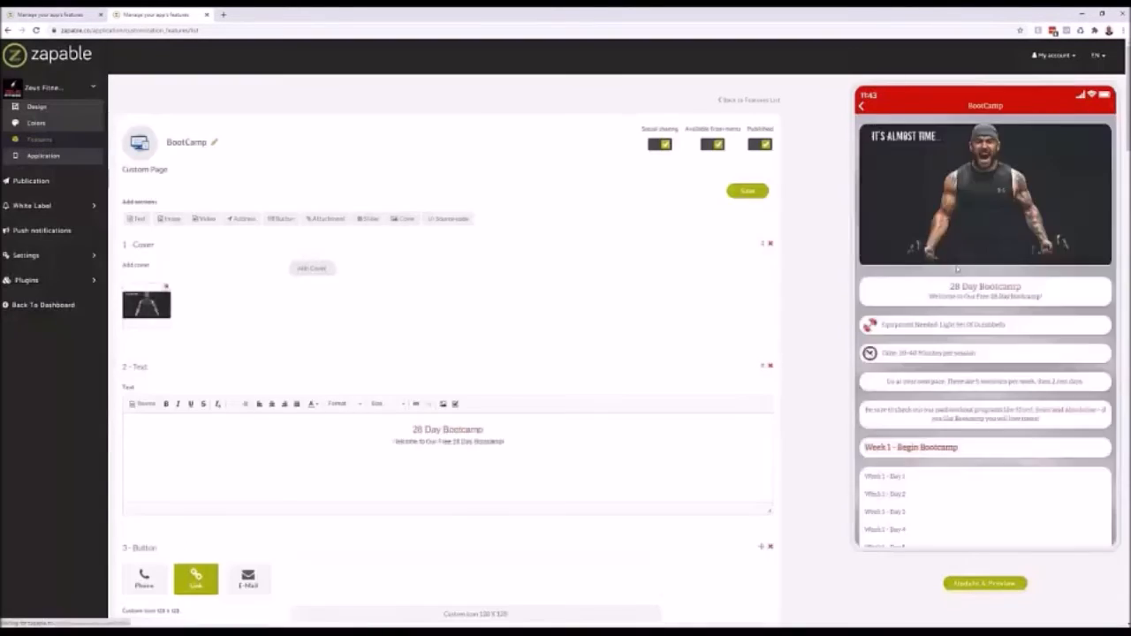
{"action": "left_click", "coordinate": [898, 480]}
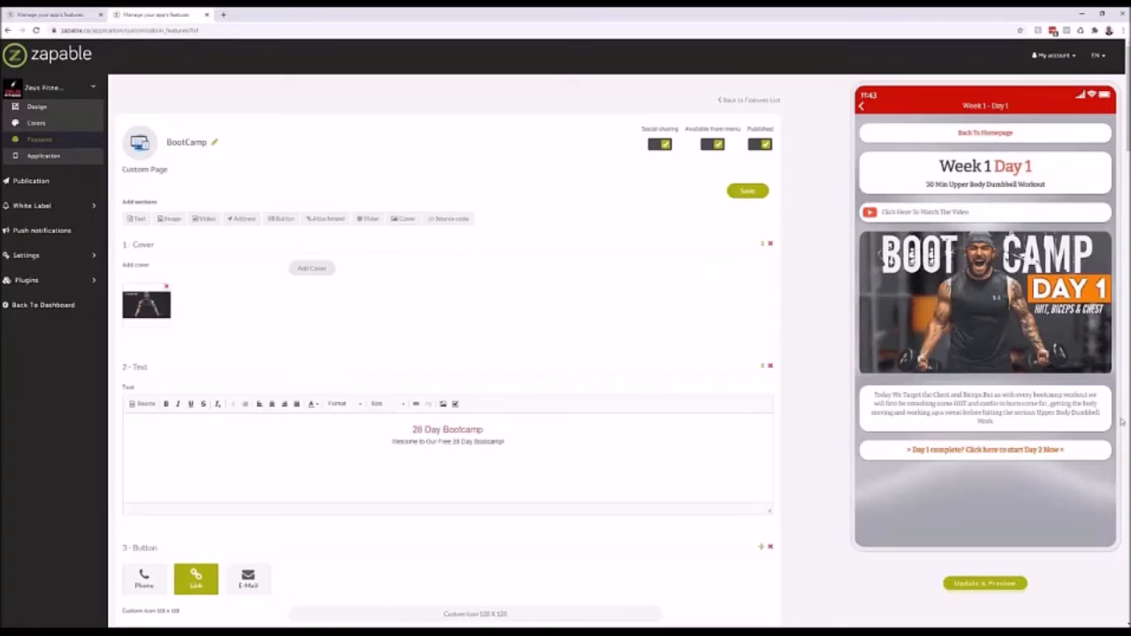
- Circle the watch-the-video link and the start Day 2 link on the previewed Day 1 page, and clear the markings
{"action": "mouse_move", "coordinate": [935, 199]}
{"action": "left_mouse_down"}
{"action": "mouse_move", "coordinate": [873, 191]}
{"action": "mouse_move", "coordinate": [863, 210]}
{"action": "mouse_move", "coordinate": [876, 224]}
{"action": "mouse_move", "coordinate": [963, 228]}
{"action": "mouse_move", "coordinate": [1026, 211]}
{"action": "mouse_move", "coordinate": [922, 195]}
{"action": "left_mouse_up"}
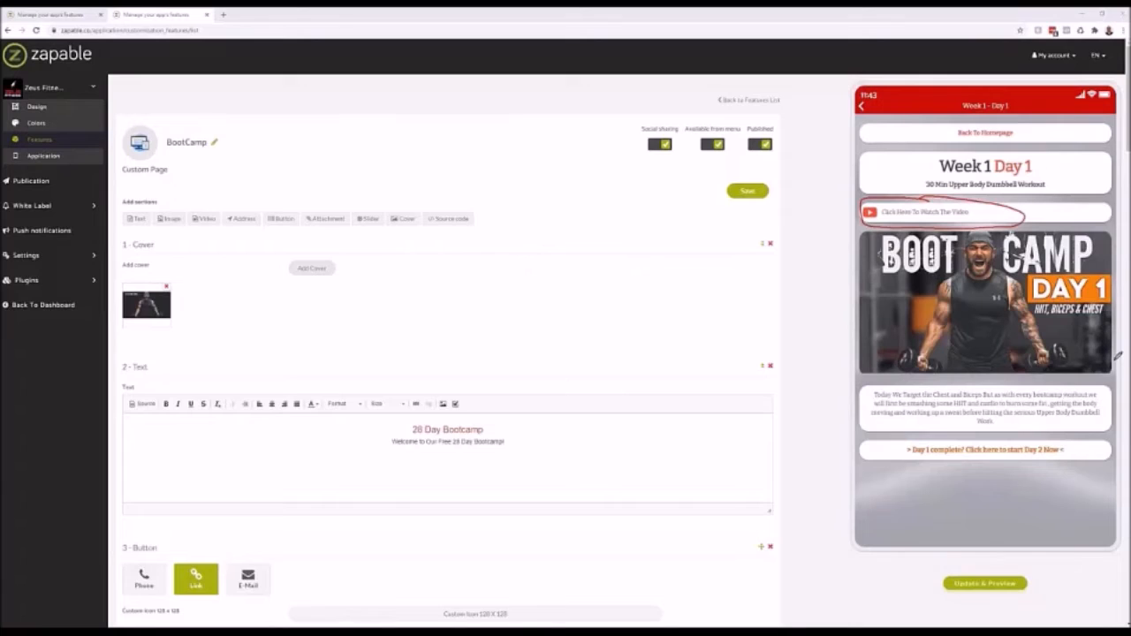
{"action": "mouse_move", "coordinate": [925, 433]}
{"action": "left_mouse_down"}
{"action": "mouse_move", "coordinate": [859, 442]}
{"action": "mouse_move", "coordinate": [1070, 467]}
{"action": "mouse_move", "coordinate": [1075, 439]}
{"action": "mouse_move", "coordinate": [921, 430]}
{"action": "left_mouse_up"}
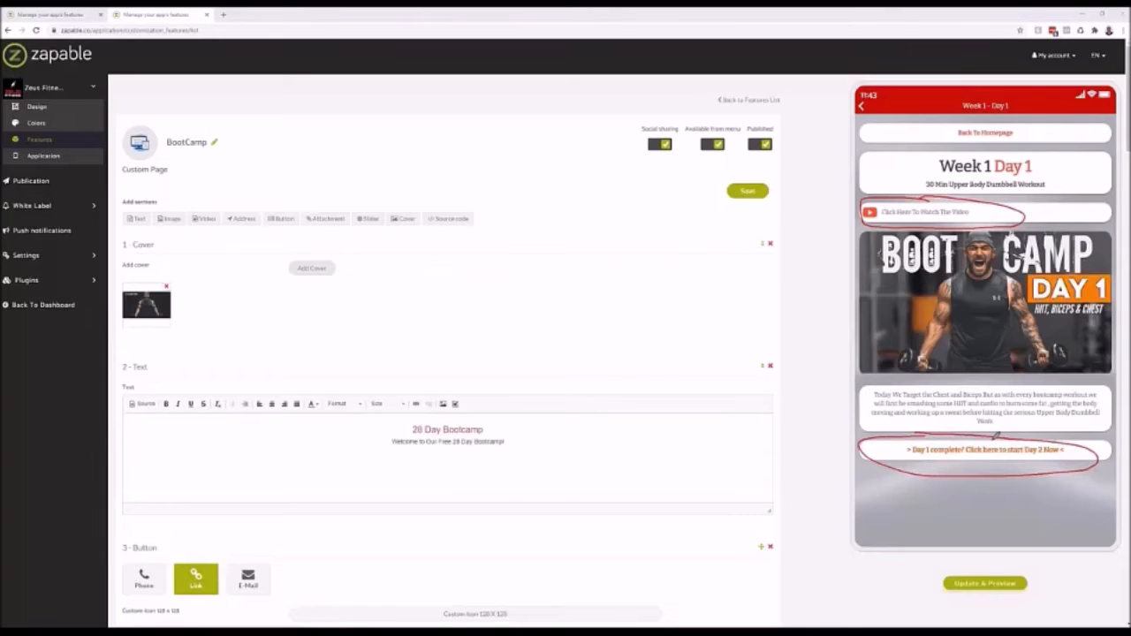
{"action": "key", "text": "Escape"}
- Return the preview from Week 1 - Day 1 to the main BootCamp page and compare it with the editor sections
{"action": "scroll", "coordinate": [738, 365], "scroll_direction": "down", "scroll_amount": 1}
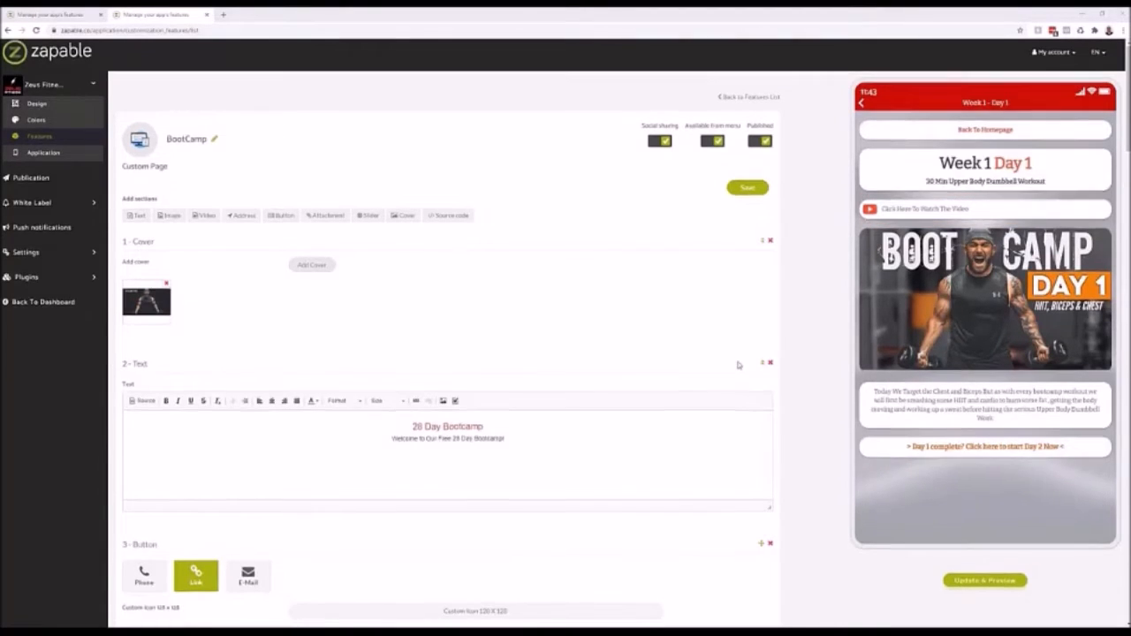
{"action": "scroll", "coordinate": [739, 365], "scroll_direction": "down", "scroll_amount": 3}
{"action": "scroll", "coordinate": [732, 367], "scroll_direction": "up", "scroll_amount": 2}
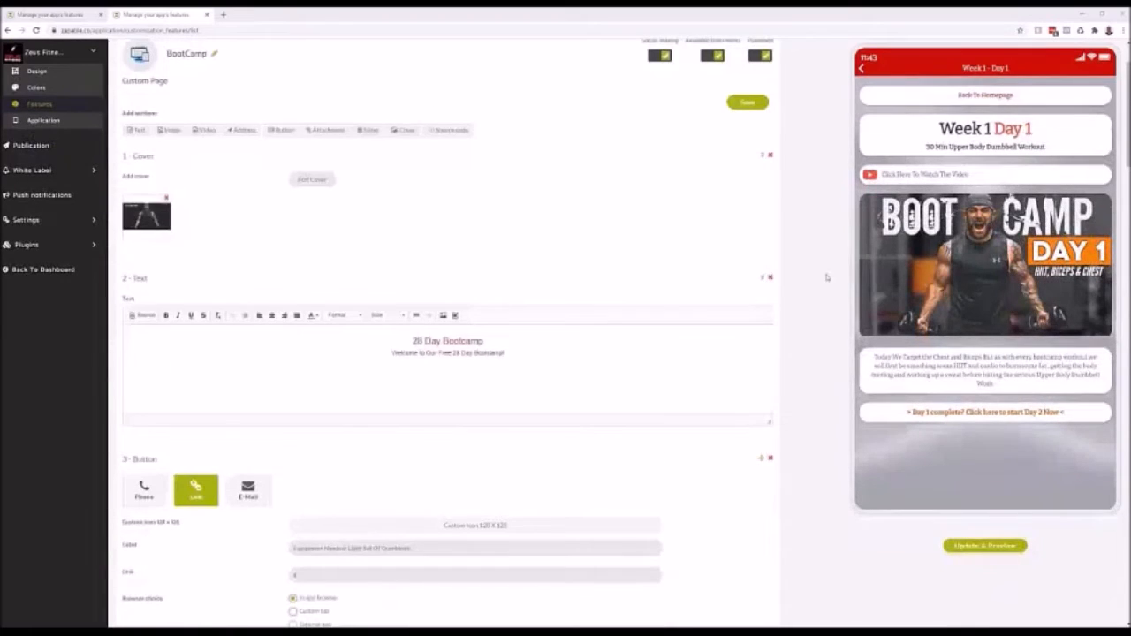
{"action": "scroll", "coordinate": [604, 327], "scroll_direction": "up", "scroll_amount": 2}
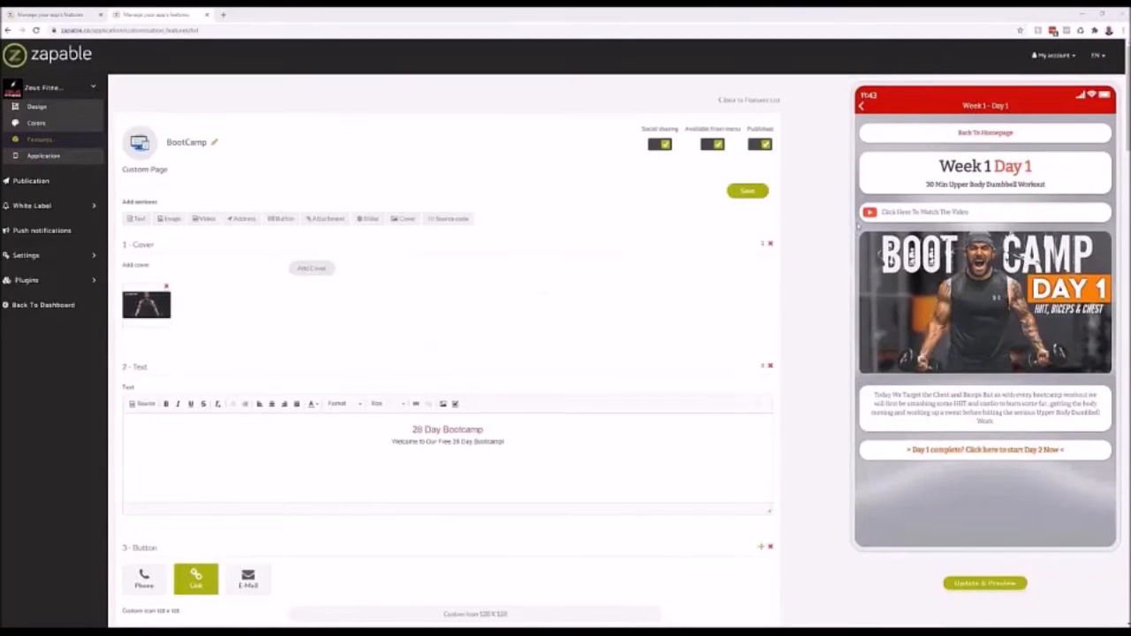
{"action": "left_click", "coordinate": [863, 107]}
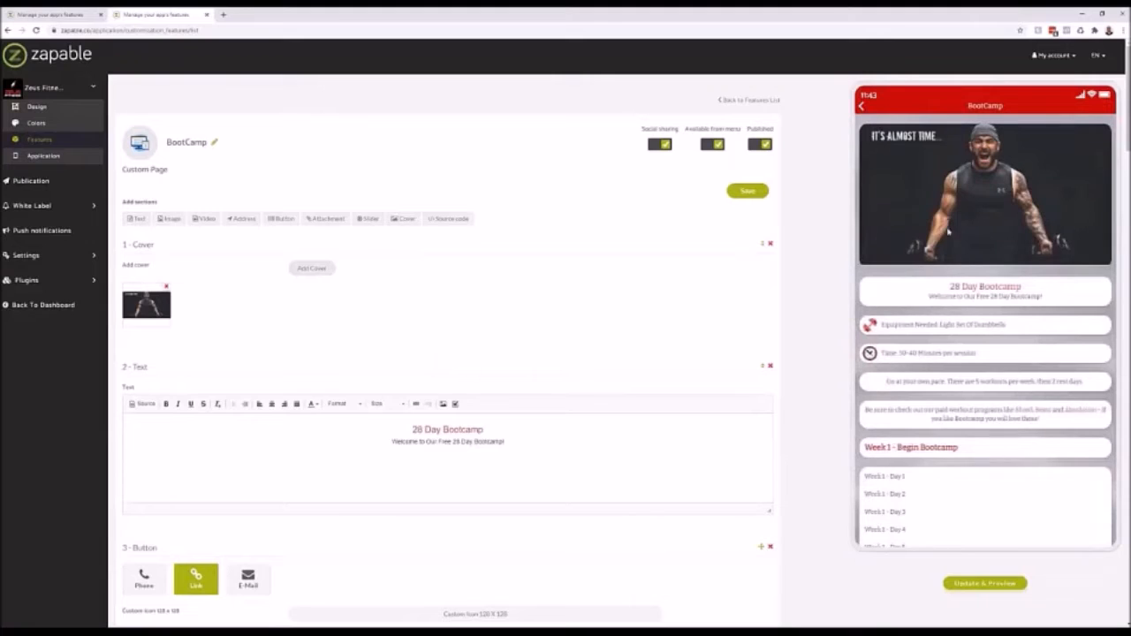
{"action": "scroll", "coordinate": [951, 243], "scroll_direction": "down", "scroll_amount": 3}
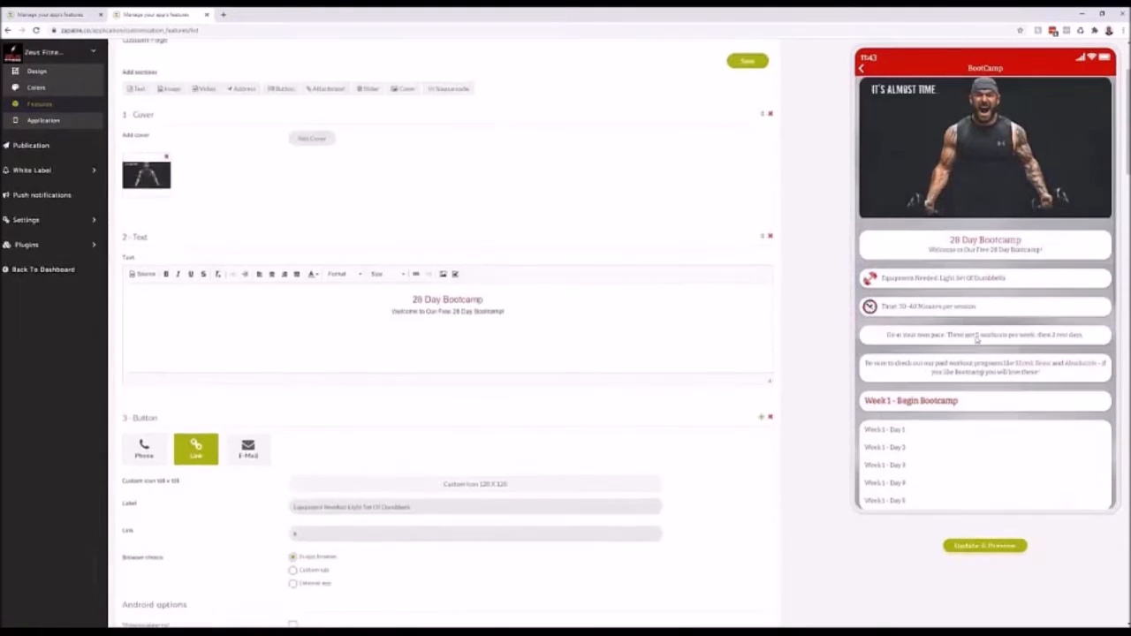
{"action": "scroll", "coordinate": [976, 340], "scroll_direction": "up", "scroll_amount": 3}
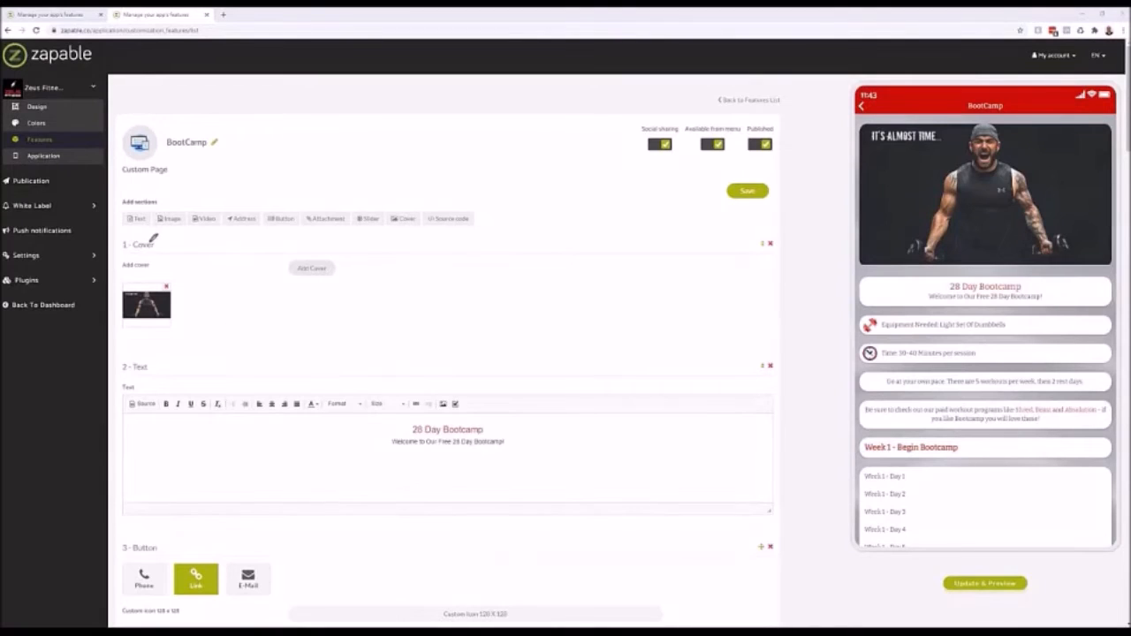
- Mark how the Cover and Text section types relate to sections 1 and 2, with an arrow from Add Cover to the previewed image
{"action": "mouse_move", "coordinate": [158, 236]}
{"action": "left_mouse_down"}
{"action": "mouse_move", "coordinate": [121, 238]}
{"action": "mouse_move", "coordinate": [164, 256]}
{"action": "mouse_move", "coordinate": [150, 235]}
{"action": "left_mouse_up"}
{"action": "mouse_move", "coordinate": [409, 210]}
{"action": "left_mouse_down"}
{"action": "mouse_move", "coordinate": [395, 214]}
{"action": "mouse_move", "coordinate": [397, 231]}
{"action": "mouse_move", "coordinate": [423, 221]}
{"action": "mouse_move", "coordinate": [408, 212]}
{"action": "left_mouse_up"}
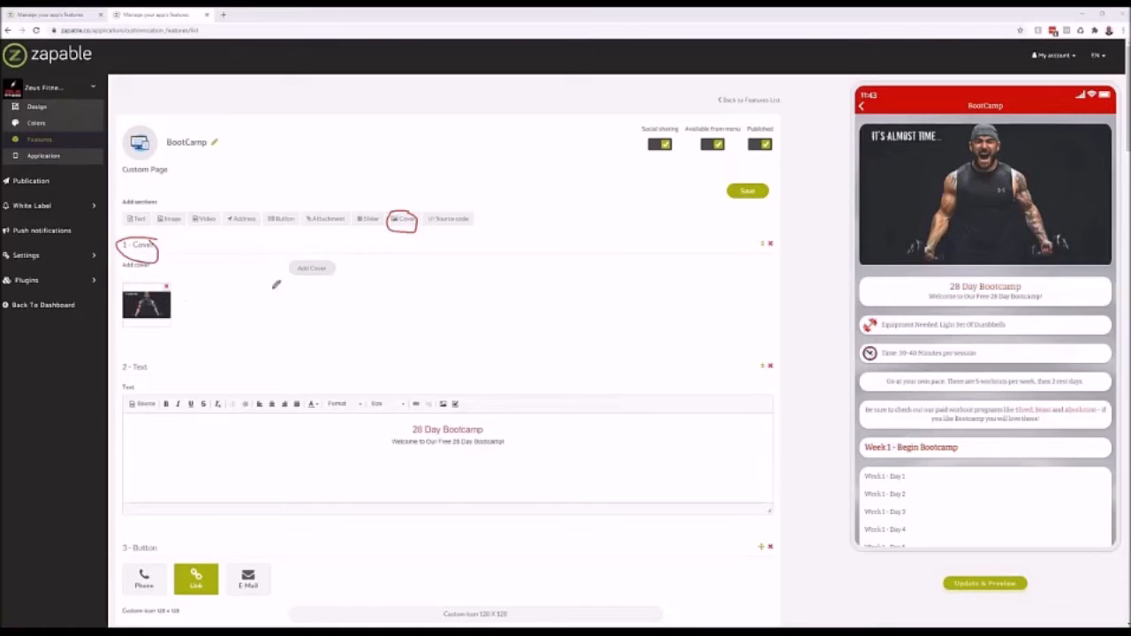
{"action": "left_click_drag", "start_coordinate": [319, 253], "coordinate": [354, 260]}
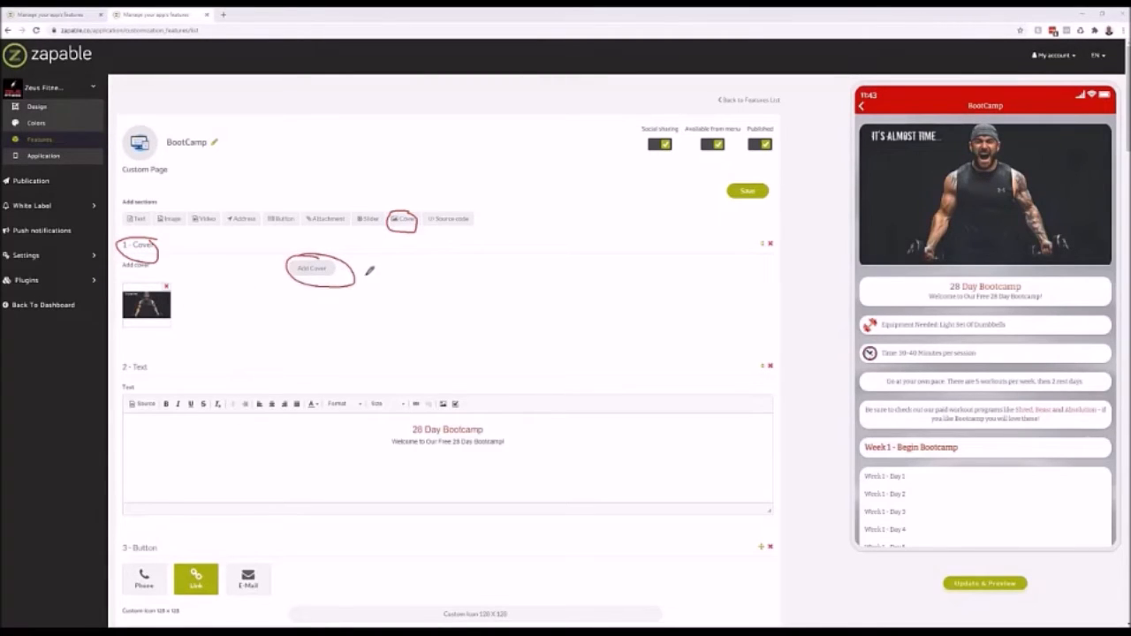
{"action": "left_click_drag", "start_coordinate": [357, 276], "coordinate": [478, 271]}
{"action": "left_click_drag", "start_coordinate": [652, 242], "coordinate": [845, 207]}
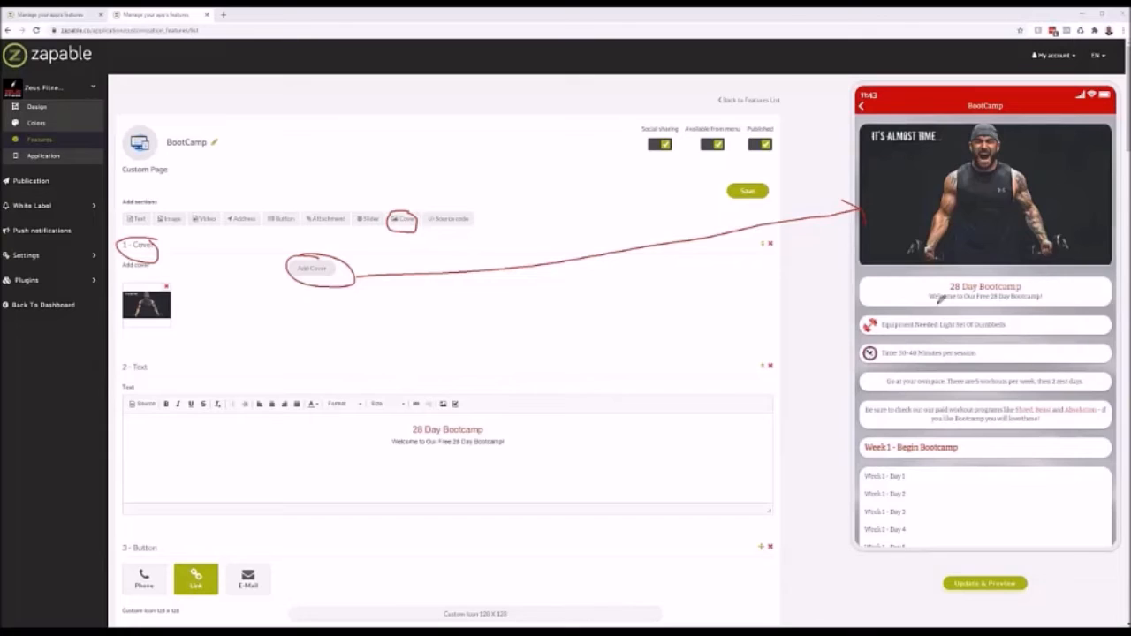
{"action": "mouse_move", "coordinate": [164, 357]}
{"action": "left_mouse_down"}
{"action": "mouse_move", "coordinate": [122, 359]}
{"action": "mouse_move", "coordinate": [161, 375]}
{"action": "mouse_move", "coordinate": [161, 354]}
{"action": "left_mouse_up"}
{"action": "mouse_move", "coordinate": [146, 211]}
{"action": "left_mouse_down"}
{"action": "mouse_move", "coordinate": [141, 225]}
{"action": "mouse_move", "coordinate": [215, 302]}
{"action": "mouse_move", "coordinate": [164, 362]}
{"action": "left_mouse_up"}
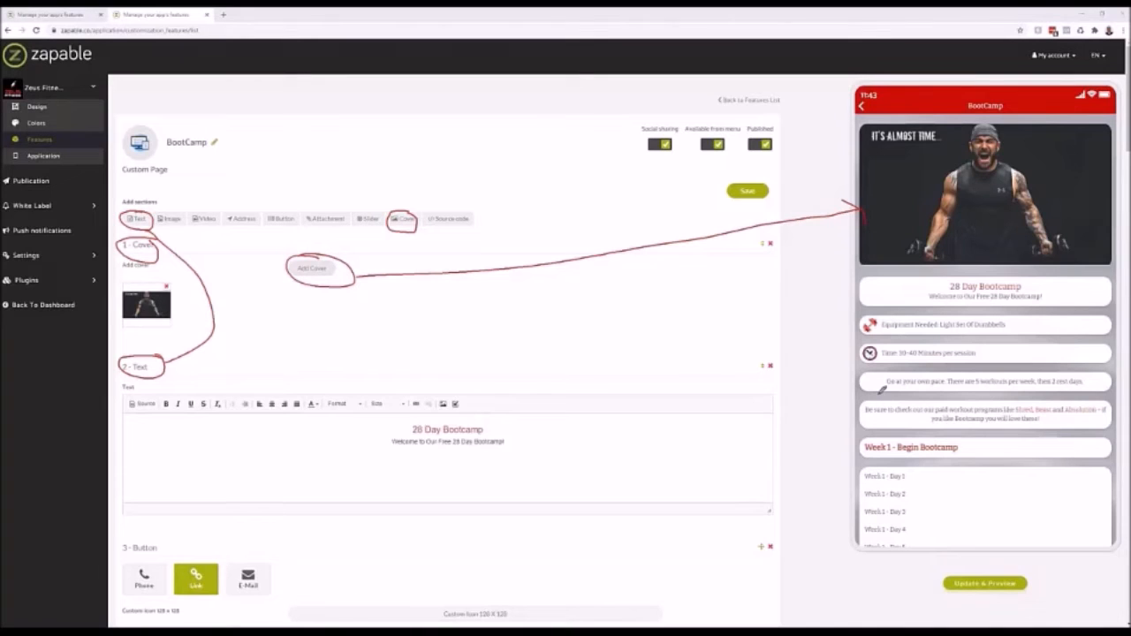
- Examine the text colour choices for the 28 Day Bootcamp heading without changing it, and clear the drawn markings
{"action": "left_click_drag", "start_coordinate": [493, 433], "coordinate": [411, 431]}
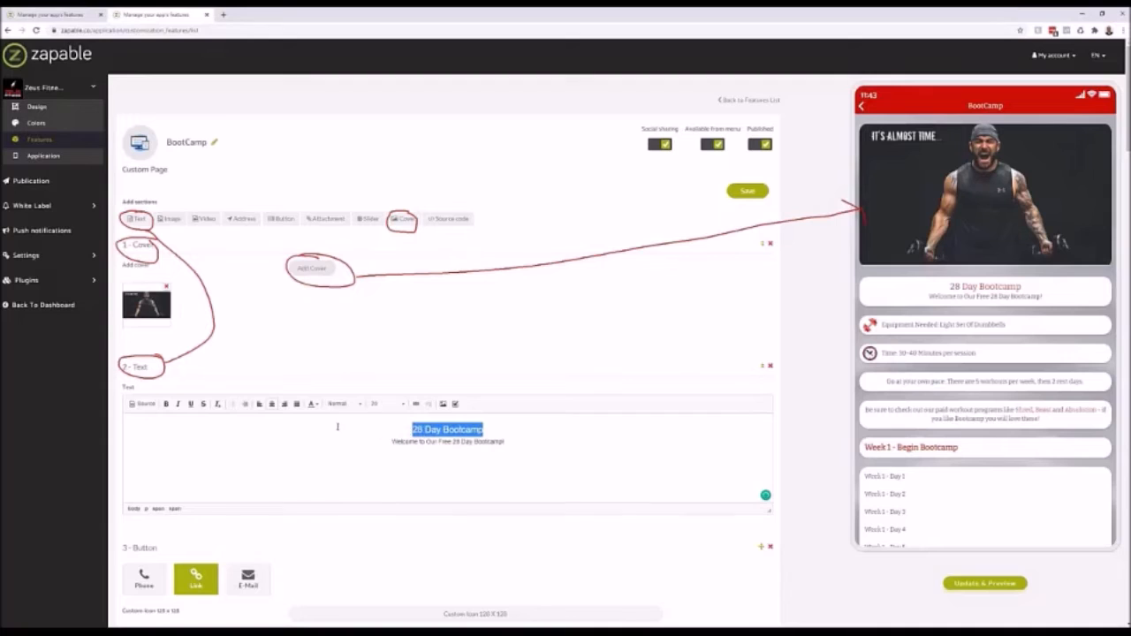
{"action": "left_click", "coordinate": [316, 405]}
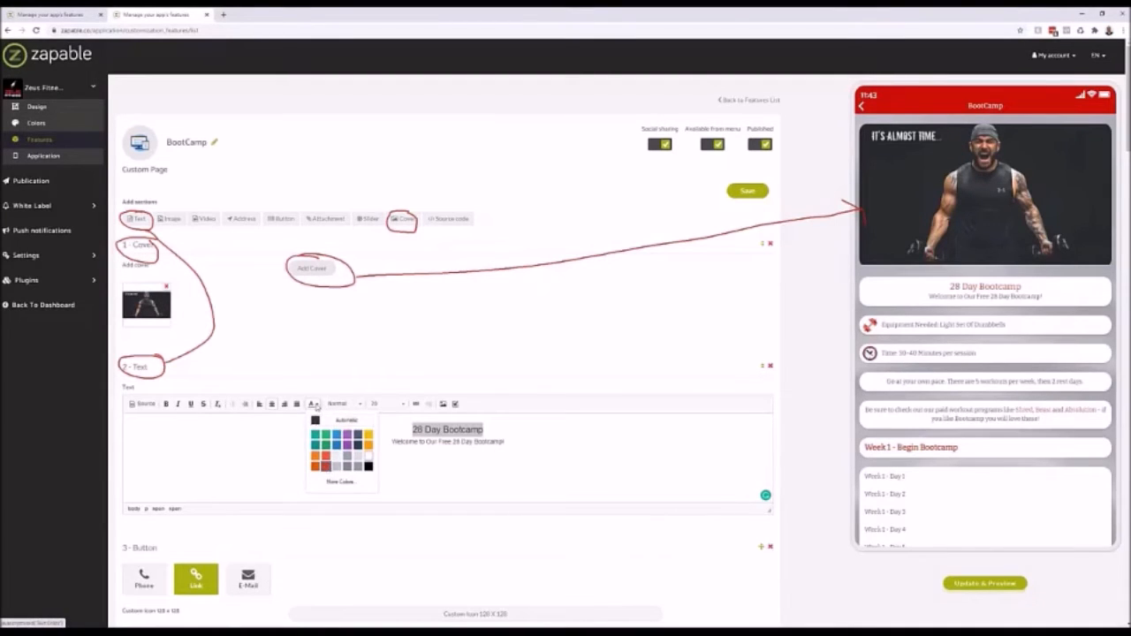
{"action": "left_click", "coordinate": [316, 405]}
{"action": "left_click", "coordinate": [507, 429]}
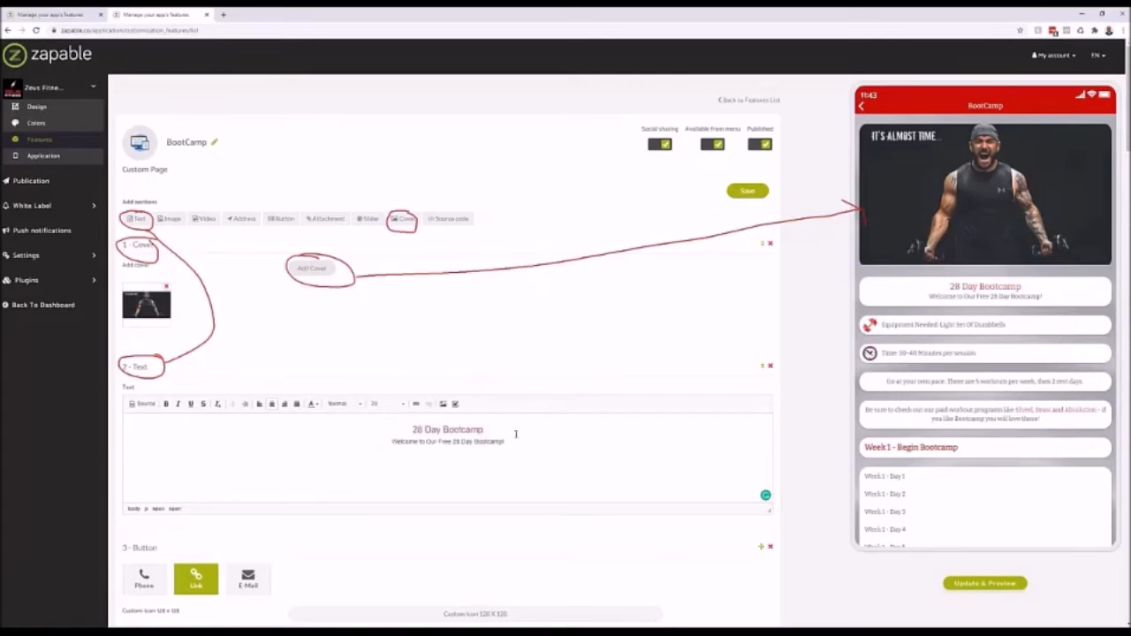
{"action": "scroll", "coordinate": [438, 416], "scroll_direction": "down", "scroll_amount": 3}
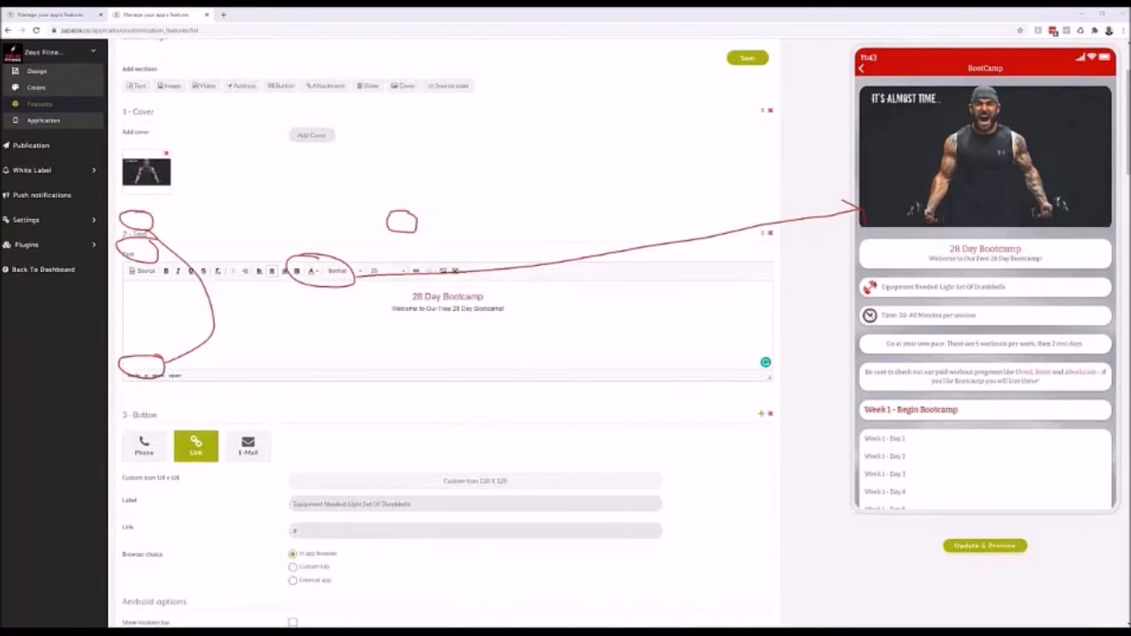
{"action": "key", "text": "Escape"}
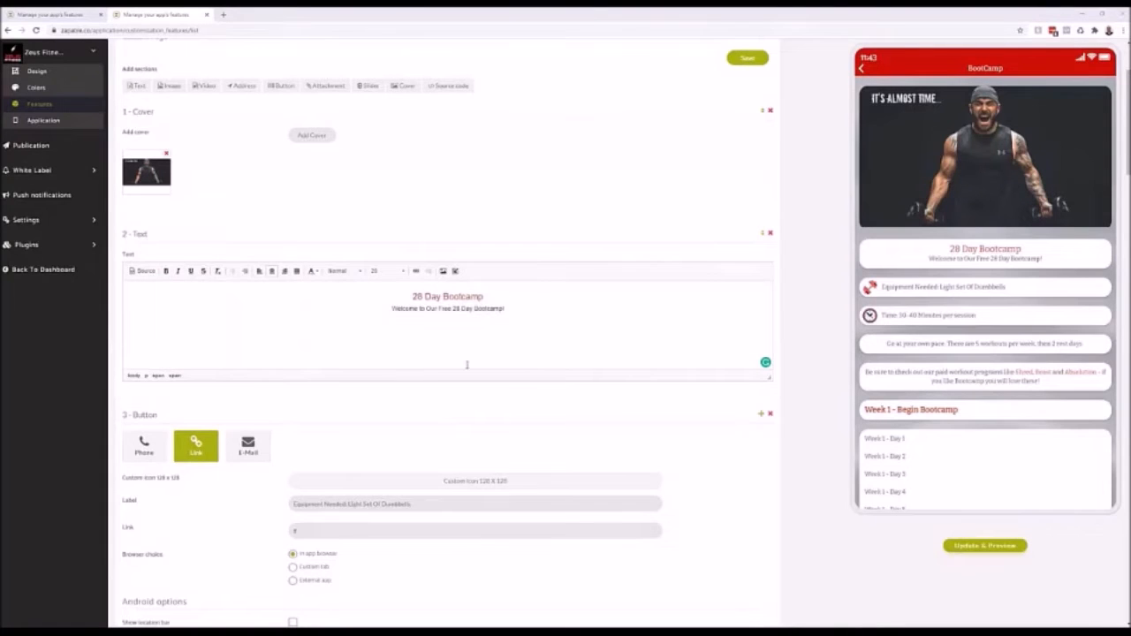
- Examine the label, link, browser and platform options of BootCamp button sections 3 and 4
{"action": "scroll", "coordinate": [467, 365], "scroll_direction": "down", "scroll_amount": 5}
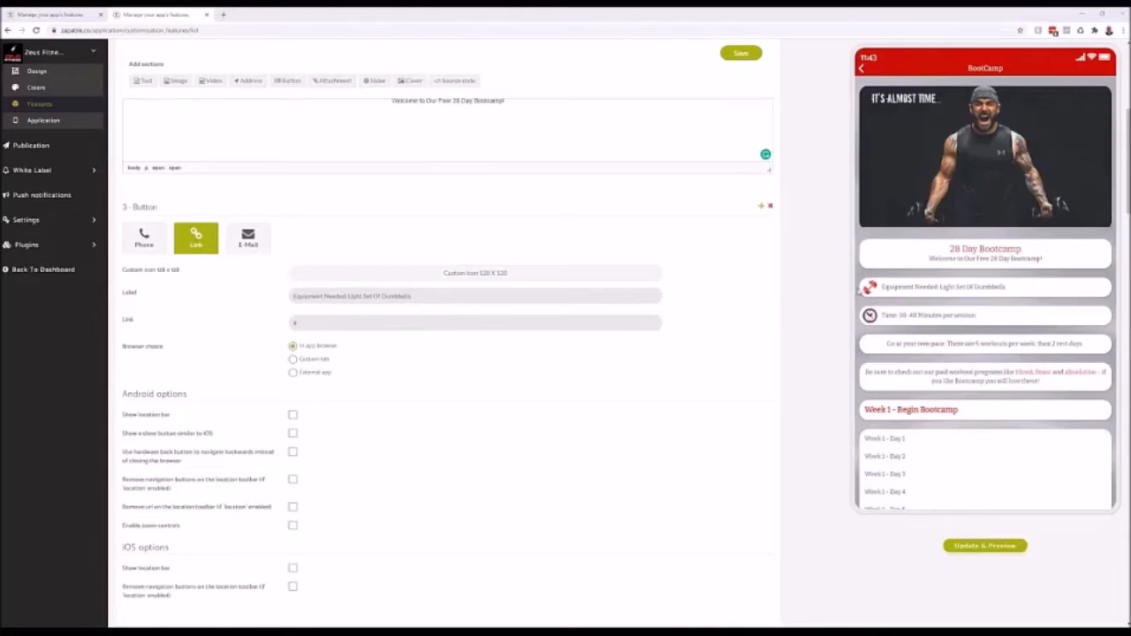
{"action": "double_click", "coordinate": [131, 293]}
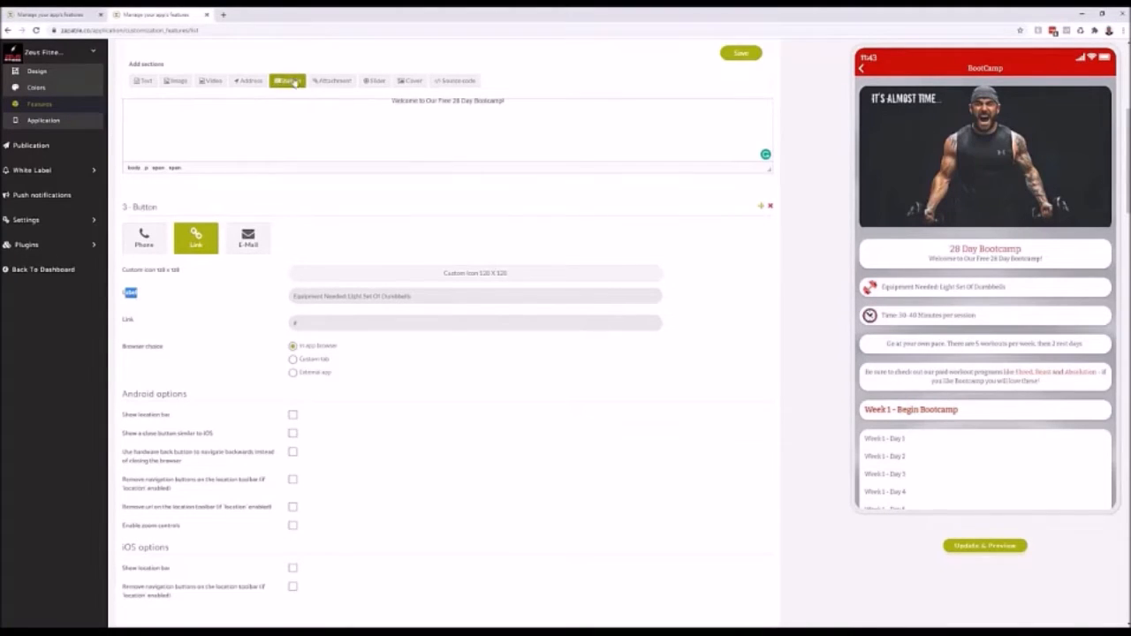
{"action": "scroll", "coordinate": [333, 207], "scroll_direction": "down", "scroll_amount": 2}
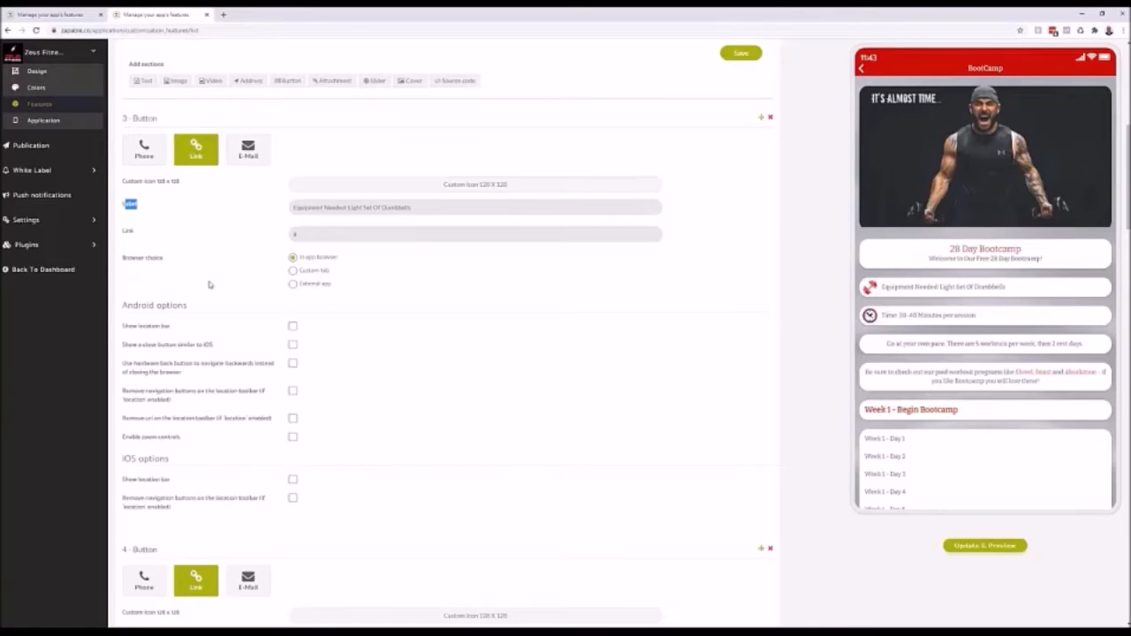
{"action": "left_click", "coordinate": [238, 213]}
{"action": "scroll", "coordinate": [314, 296], "scroll_direction": "down", "scroll_amount": 5}
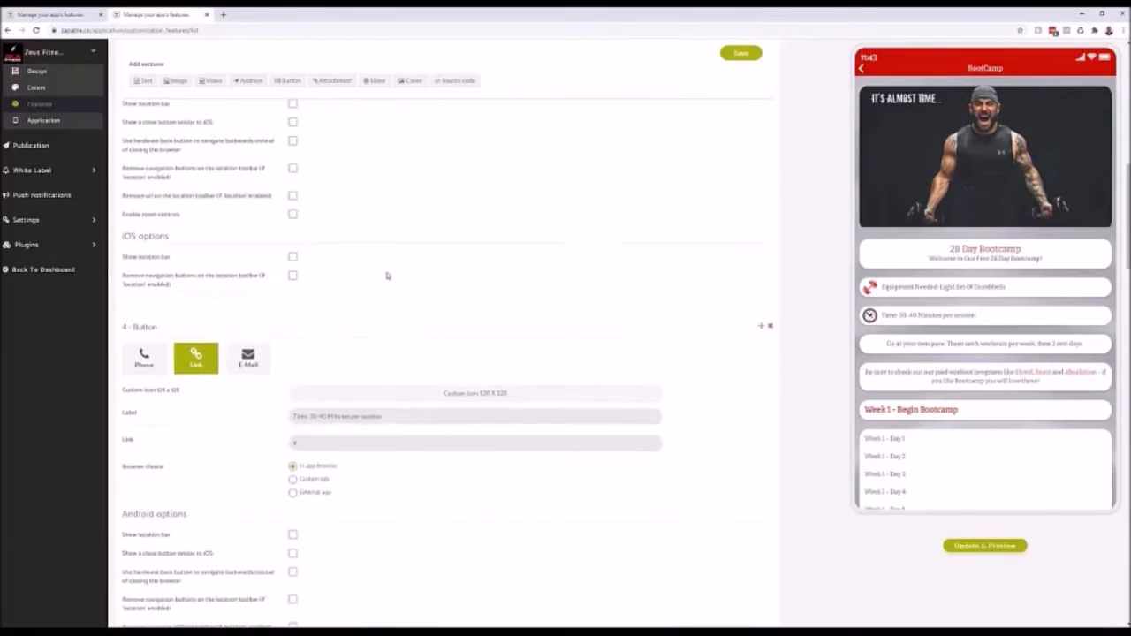
{"action": "scroll", "coordinate": [389, 273], "scroll_direction": "down", "scroll_amount": 2}
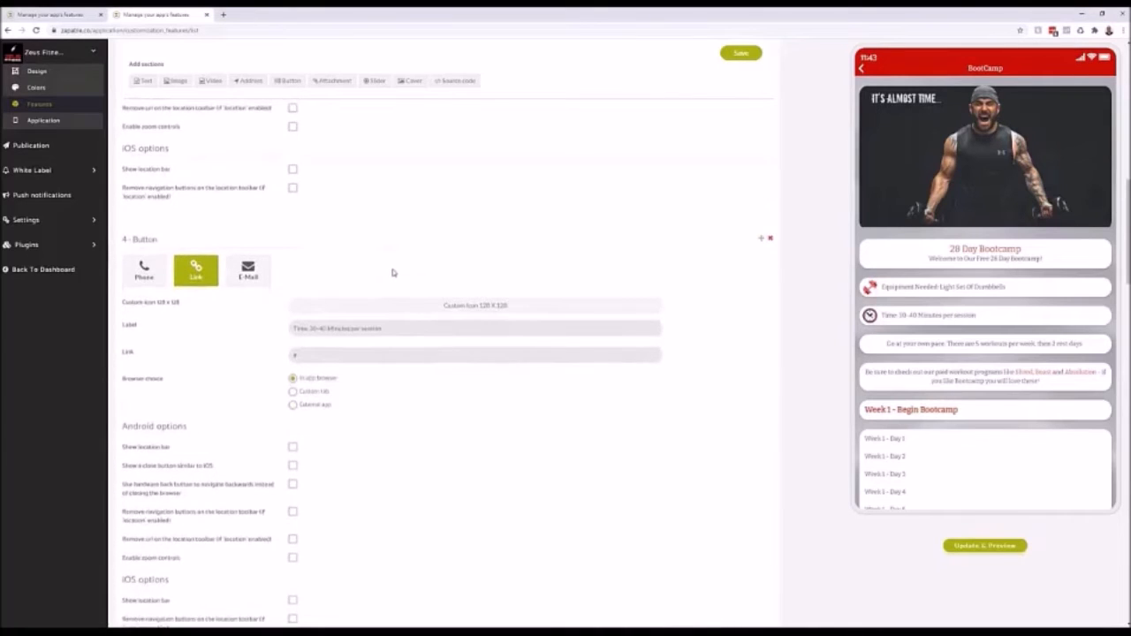
{"action": "scroll", "coordinate": [393, 273], "scroll_direction": "up", "scroll_amount": 9}
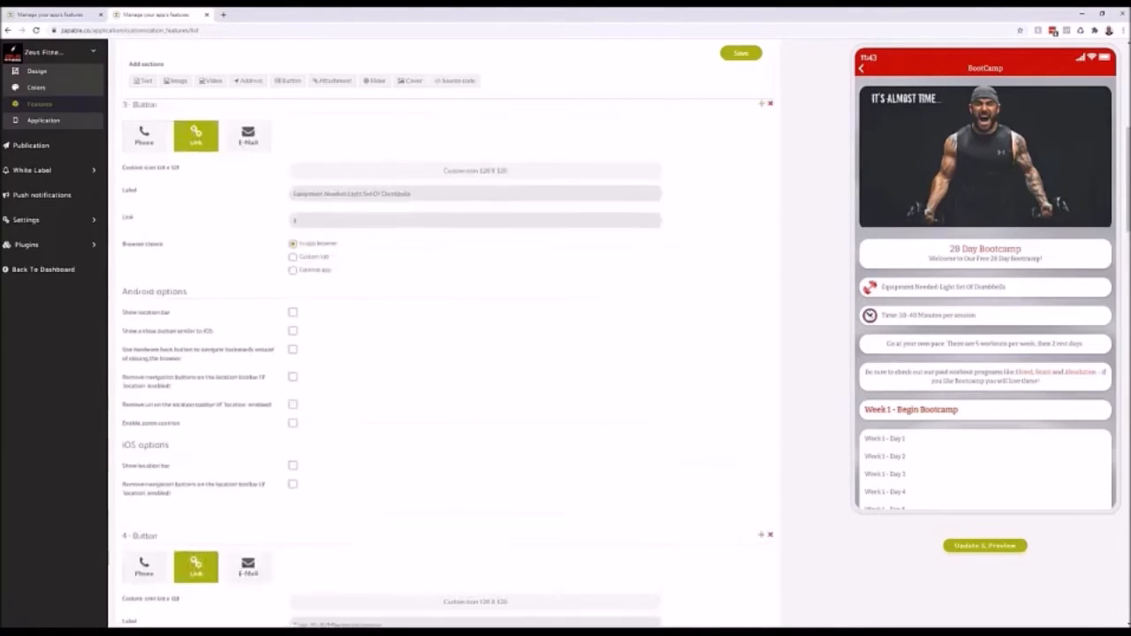
- Open the Products page in both the preview and the editor, and temporarily circle its headline and Pumpt product image
{"action": "left_click", "coordinate": [862, 67]}
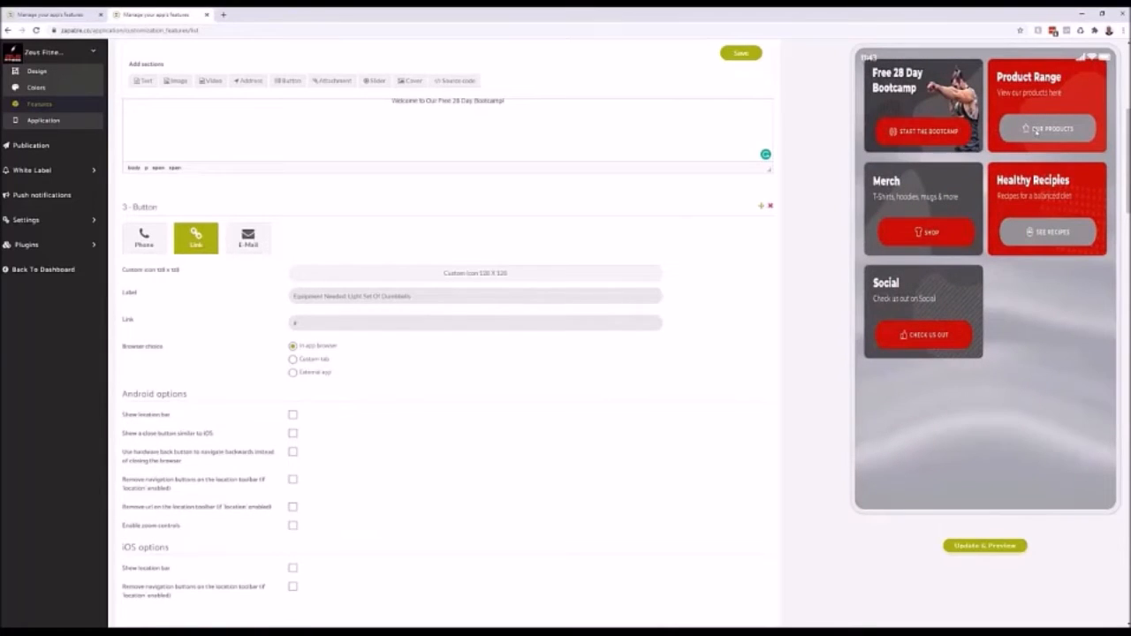
{"action": "left_click", "coordinate": [1062, 133]}
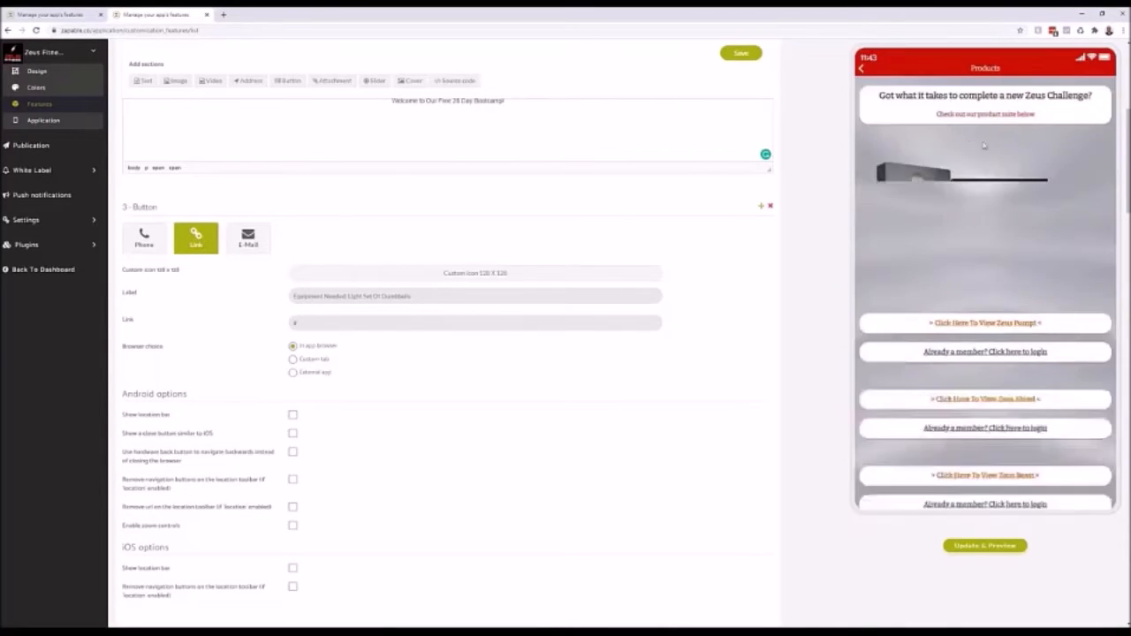
{"action": "left_click", "coordinate": [41, 104]}
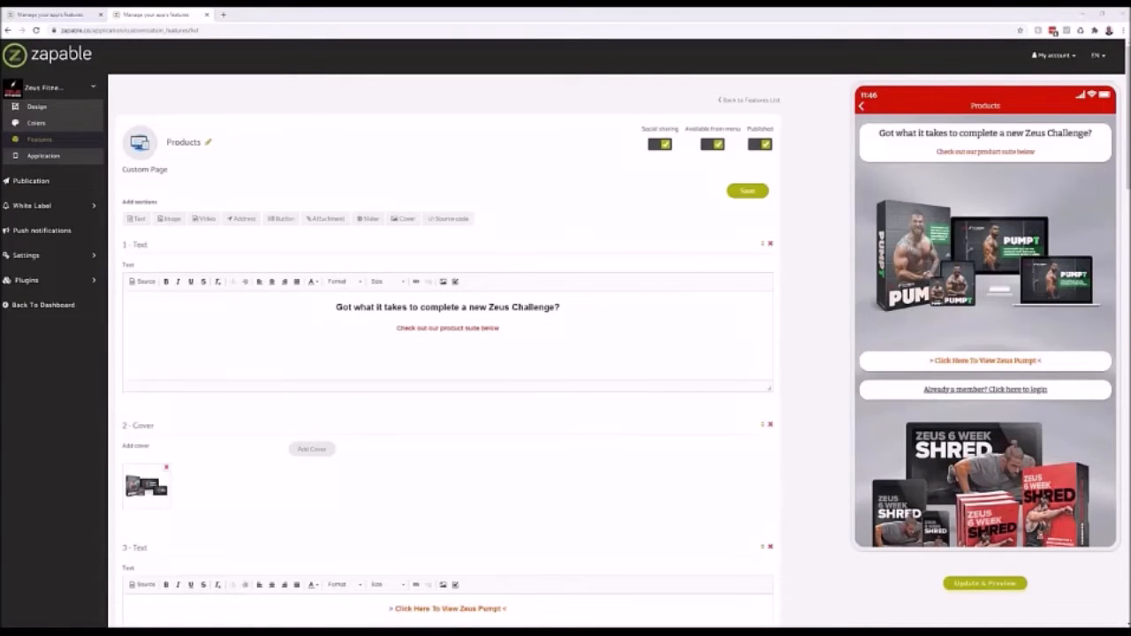
{"action": "mouse_move", "coordinate": [861, 128]}
{"action": "left_mouse_down"}
{"action": "mouse_move", "coordinate": [870, 315]}
{"action": "mouse_move", "coordinate": [1081, 337]}
{"action": "mouse_move", "coordinate": [1122, 265]}
{"action": "mouse_move", "coordinate": [1120, 182]}
{"action": "mouse_move", "coordinate": [1096, 115]}
{"action": "mouse_move", "coordinate": [851, 122]}
{"action": "left_mouse_up"}
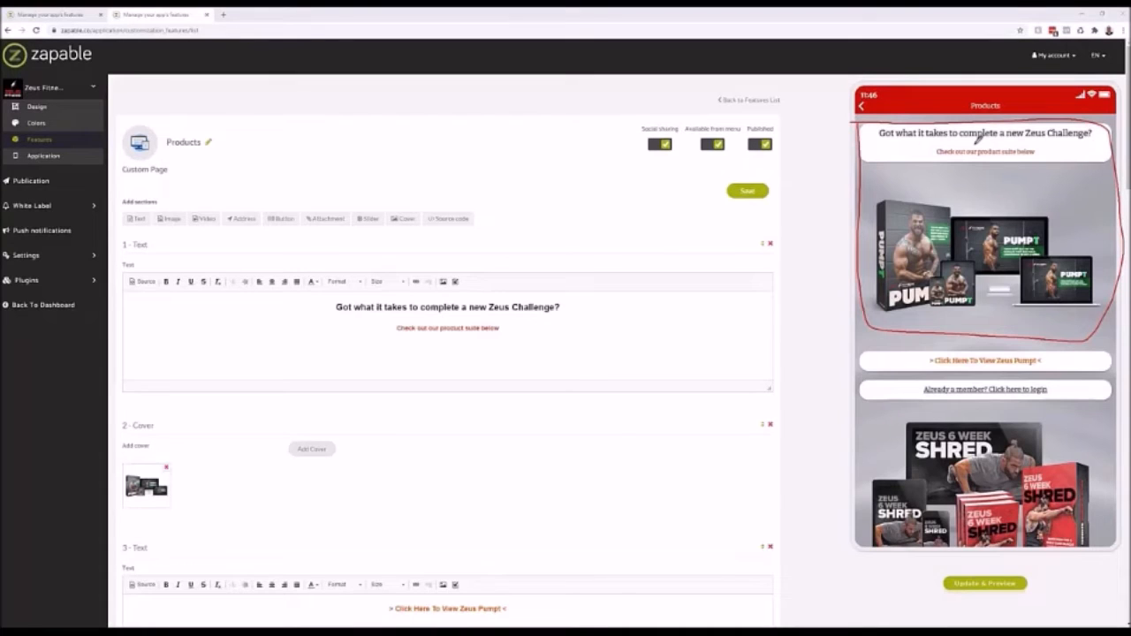
{"action": "key", "text": "Escape"}
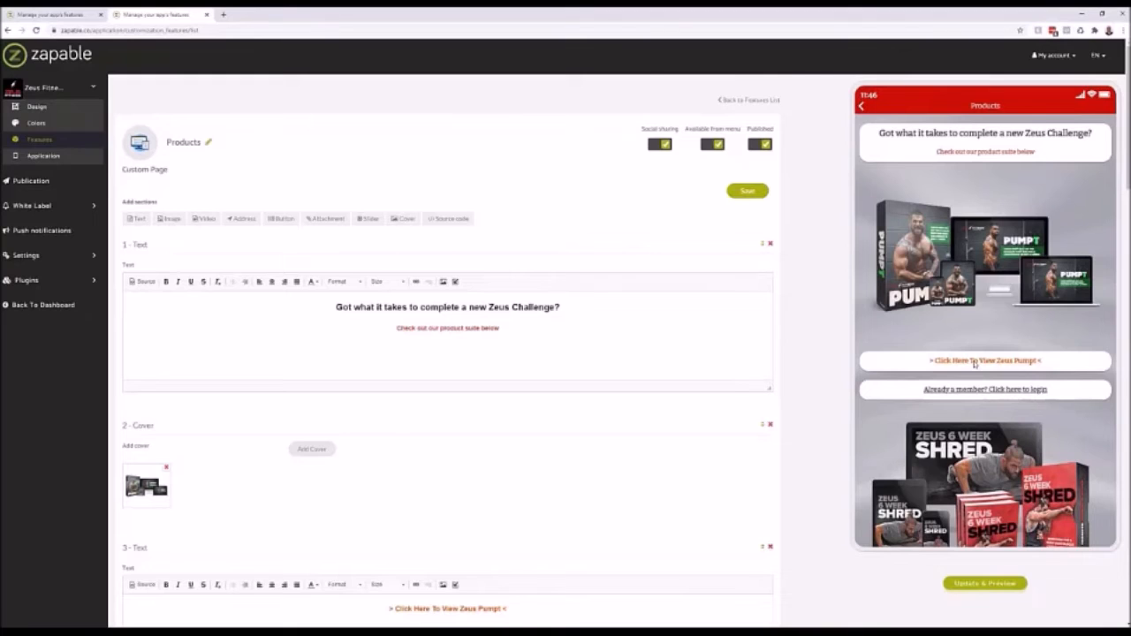
- Follow the Zeus Pumpt link in the app preview and look through the product page
{"action": "left_click", "coordinate": [975, 361]}
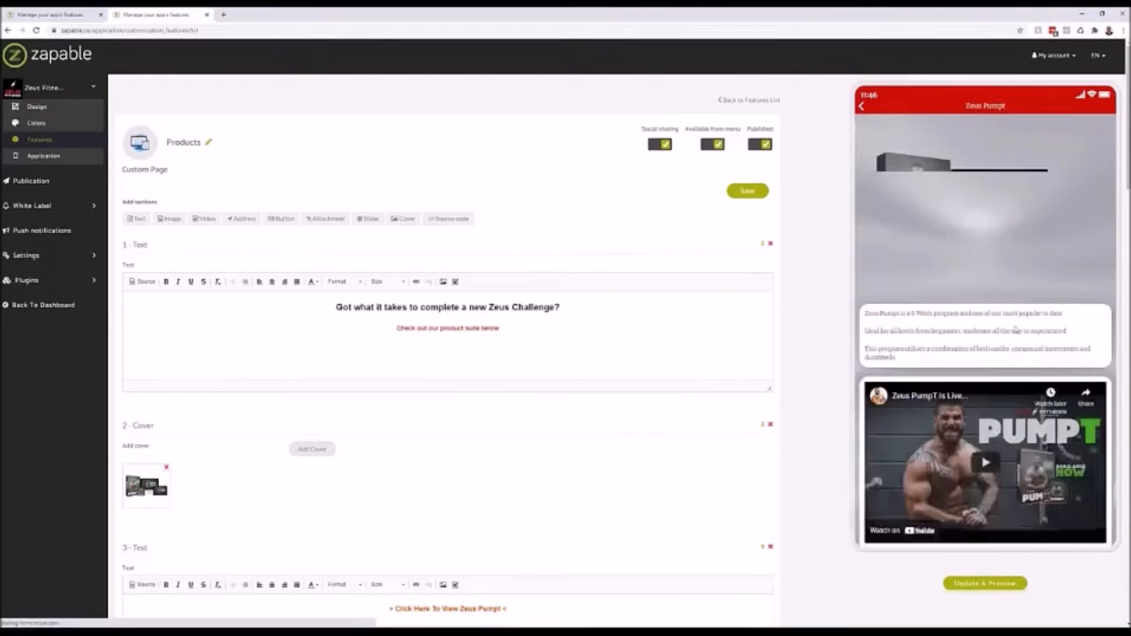
{"action": "scroll", "coordinate": [968, 284], "scroll_direction": "down", "scroll_amount": 1}
{"action": "scroll", "coordinate": [968, 285], "scroll_direction": "down", "scroll_amount": 4}
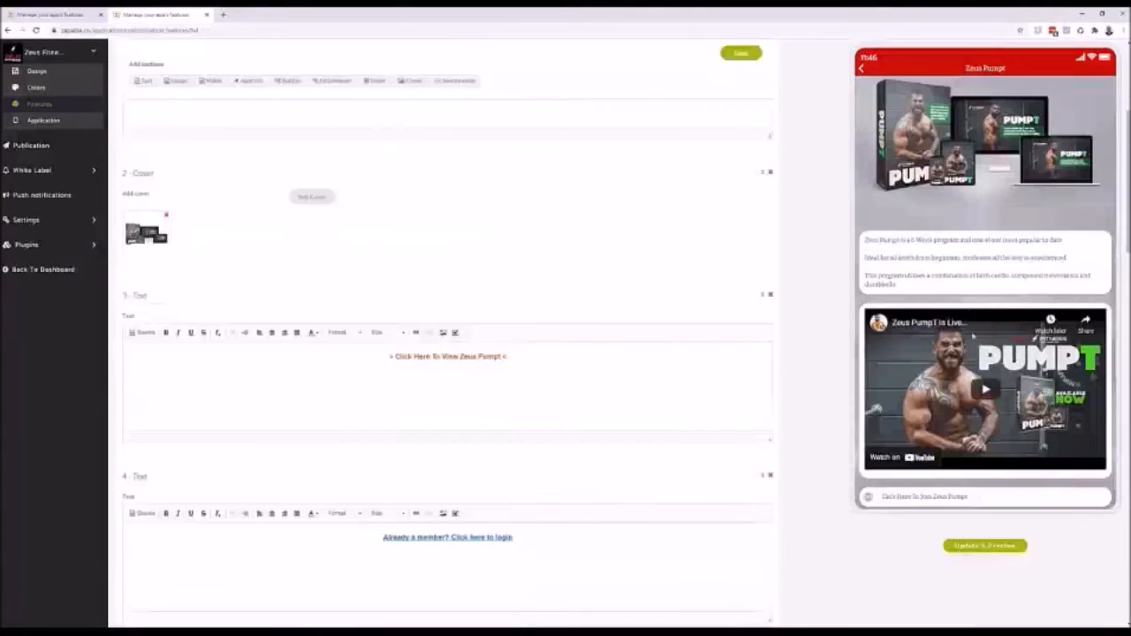
- Follow the Join Zeus Pumpt link from the app preview, examine the PUMPT sales page in its popup window, and close the window
{"action": "left_click", "coordinate": [941, 500]}
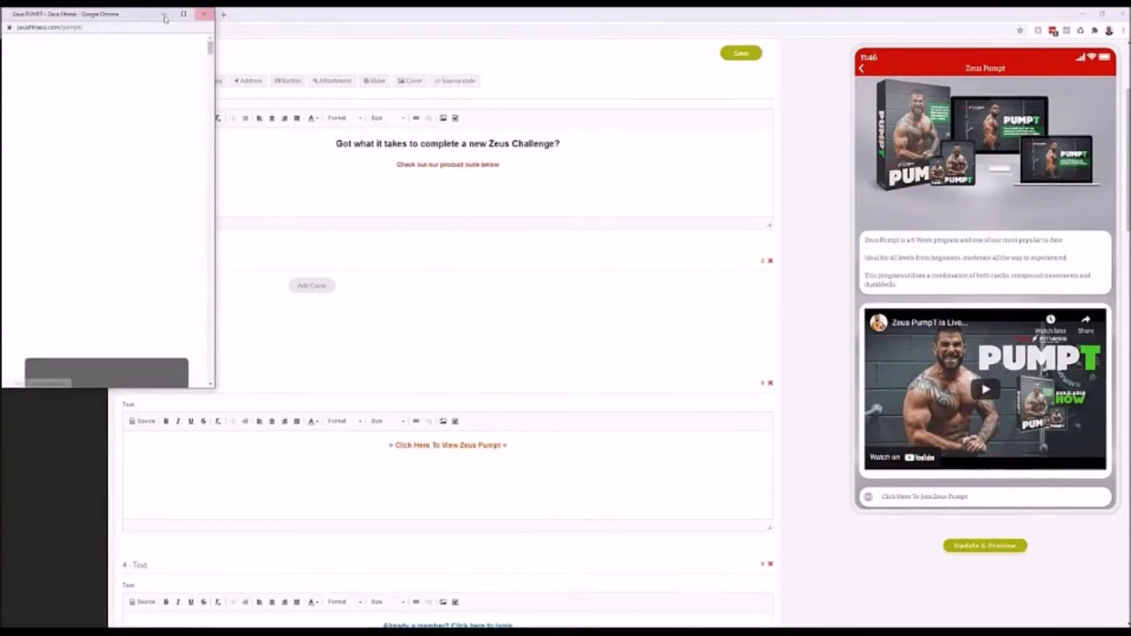
{"action": "left_click_drag", "start_coordinate": [141, 15], "coordinate": [645, 54]}
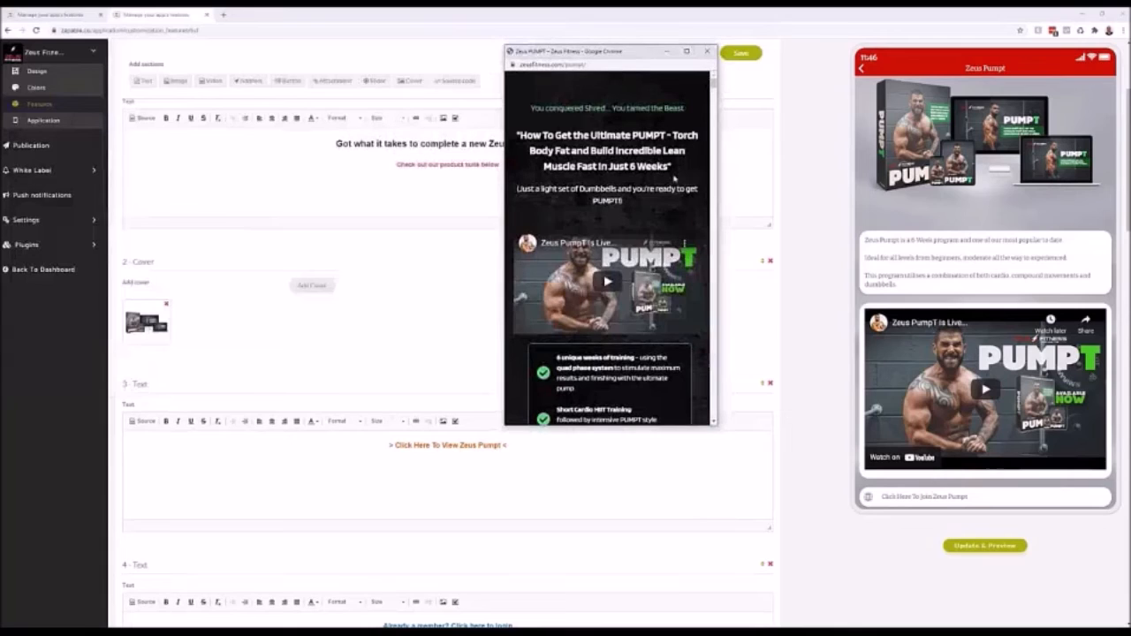
{"action": "scroll", "coordinate": [643, 90], "scroll_direction": "down", "scroll_amount": 10}
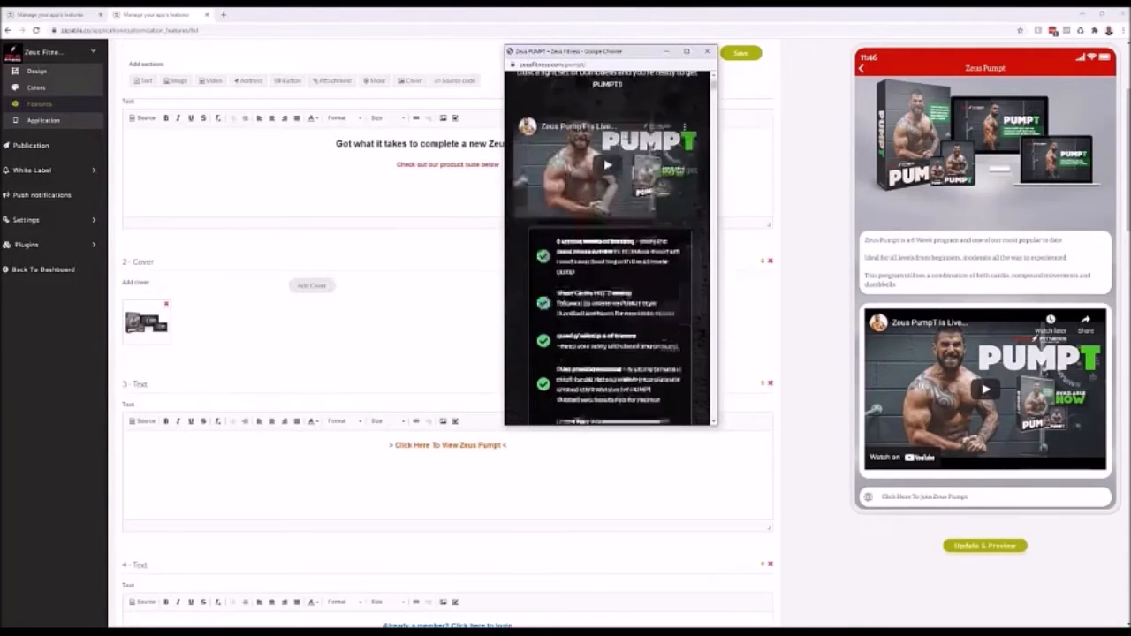
{"action": "mouse_move", "coordinate": [714, 100]}
{"action": "left_mouse_down"}
{"action": "mouse_move", "coordinate": [714, 414]}
{"action": "mouse_move", "coordinate": [713, 89]}
{"action": "left_mouse_up"}
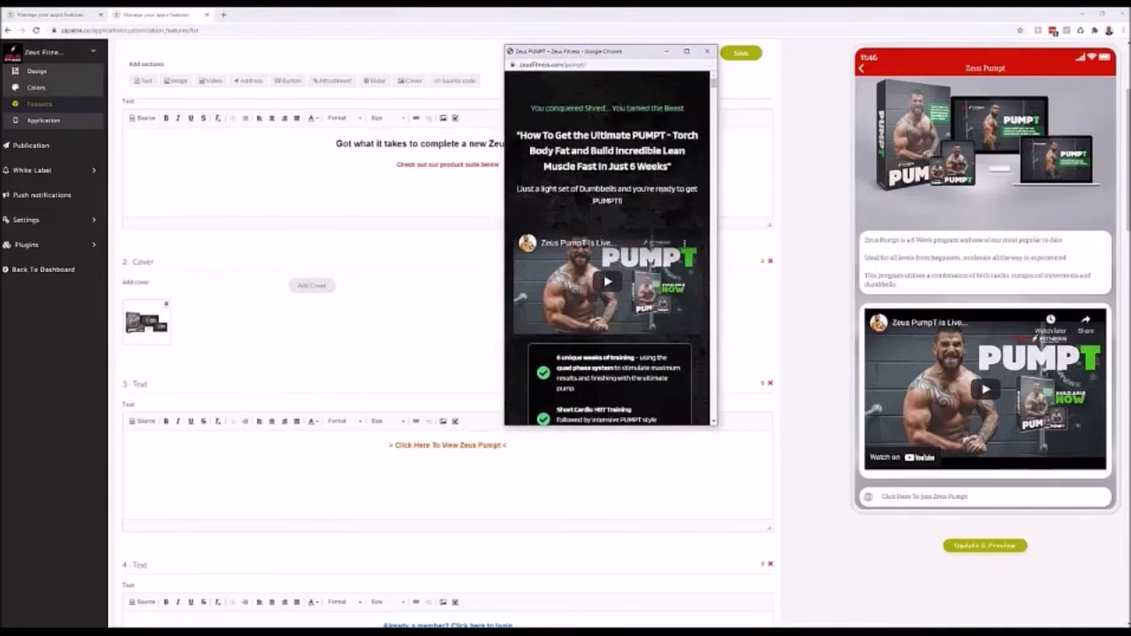
{"action": "scroll", "coordinate": [608, 248], "scroll_direction": "down", "scroll_amount": 1}
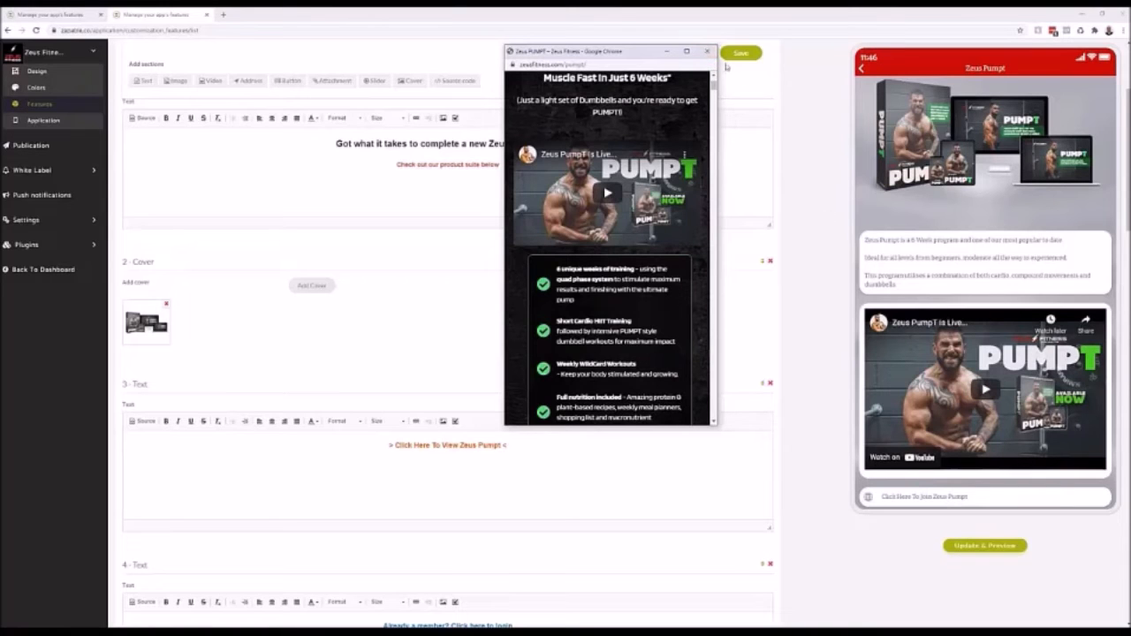
{"action": "left_click", "coordinate": [707, 51]}
- Look through the cover, product link and member login text sections of the Products page in the editor
{"action": "scroll", "coordinate": [625, 312], "scroll_direction": "down", "scroll_amount": 5}
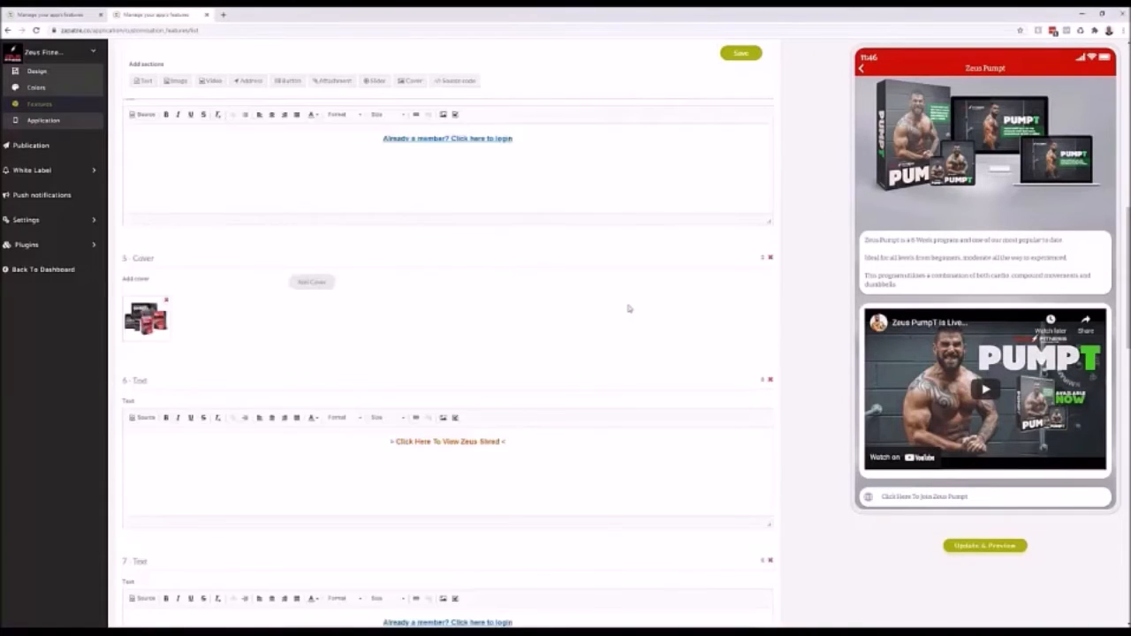
{"action": "scroll", "coordinate": [627, 306], "scroll_direction": "down", "scroll_amount": 5}
{"action": "scroll", "coordinate": [624, 306], "scroll_direction": "down", "scroll_amount": 3}
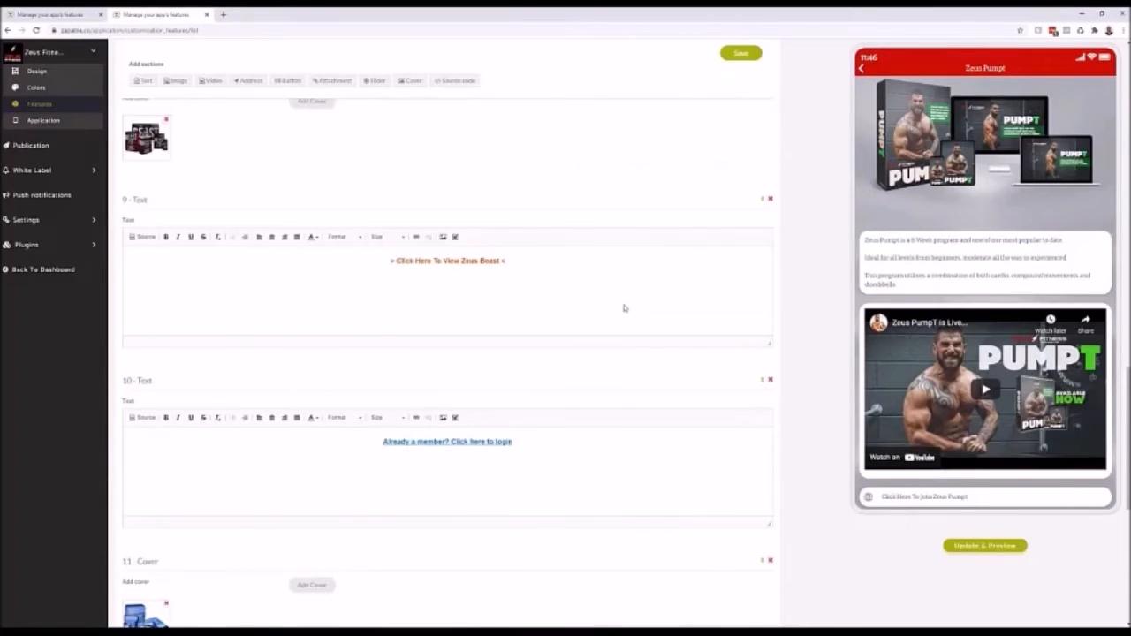
{"action": "scroll", "coordinate": [742, 346], "scroll_direction": "up", "scroll_amount": 7}
{"action": "scroll", "coordinate": [411, 207], "scroll_direction": "up", "scroll_amount": 8}
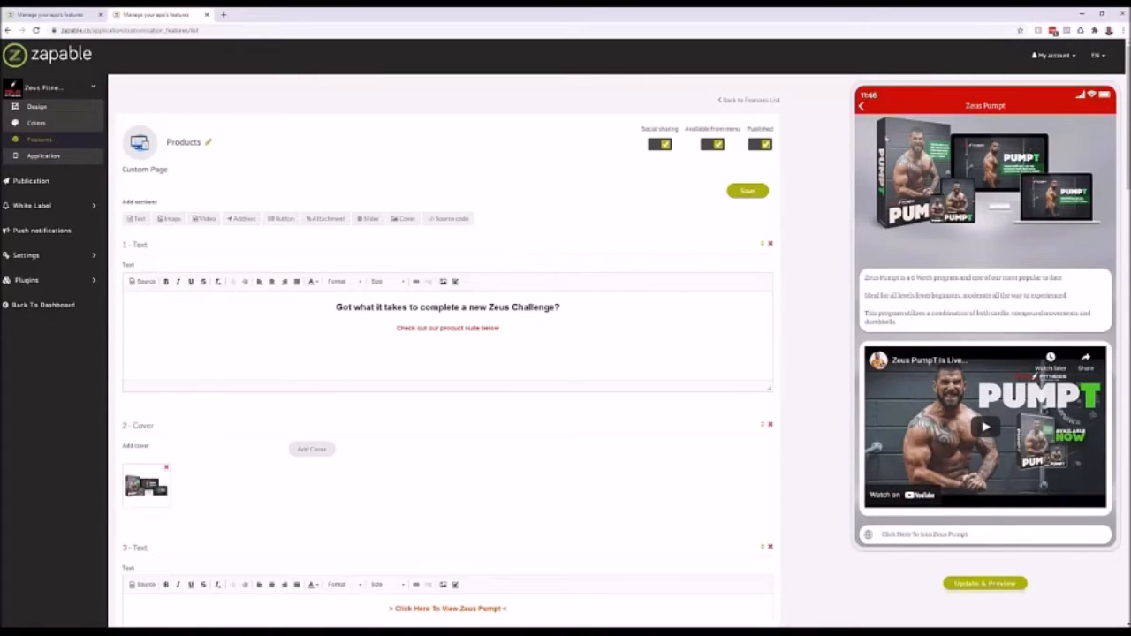
- Return the app preview to the Products page and compare its Shred and Beast listings with the matching editor sections
{"action": "left_click", "coordinate": [860, 106]}
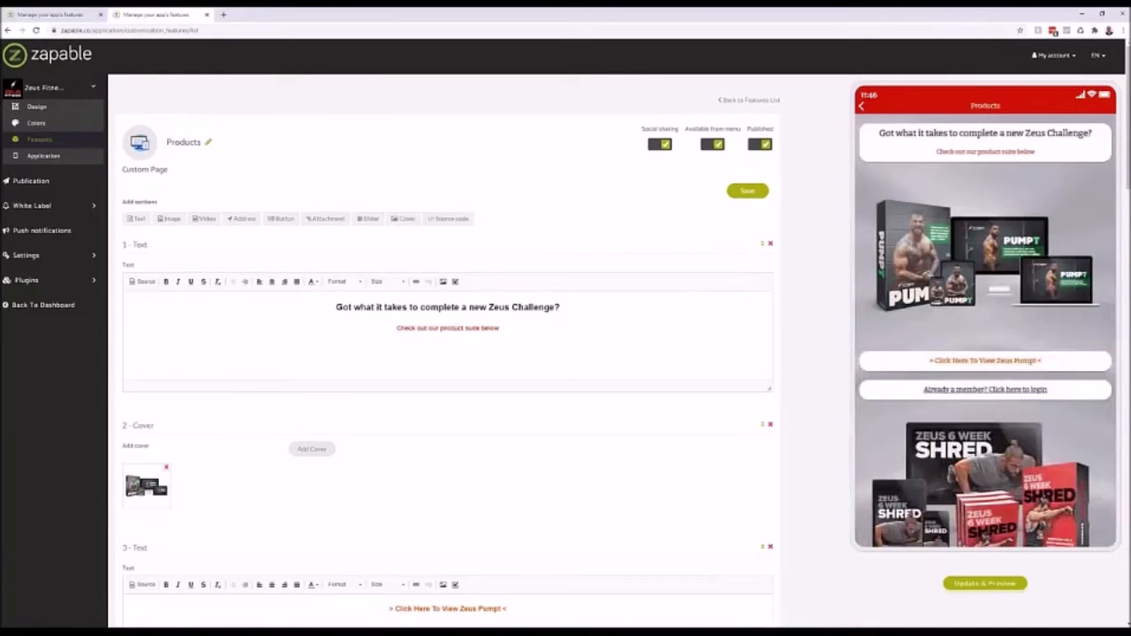
{"action": "scroll", "coordinate": [957, 328], "scroll_direction": "down", "scroll_amount": 10}
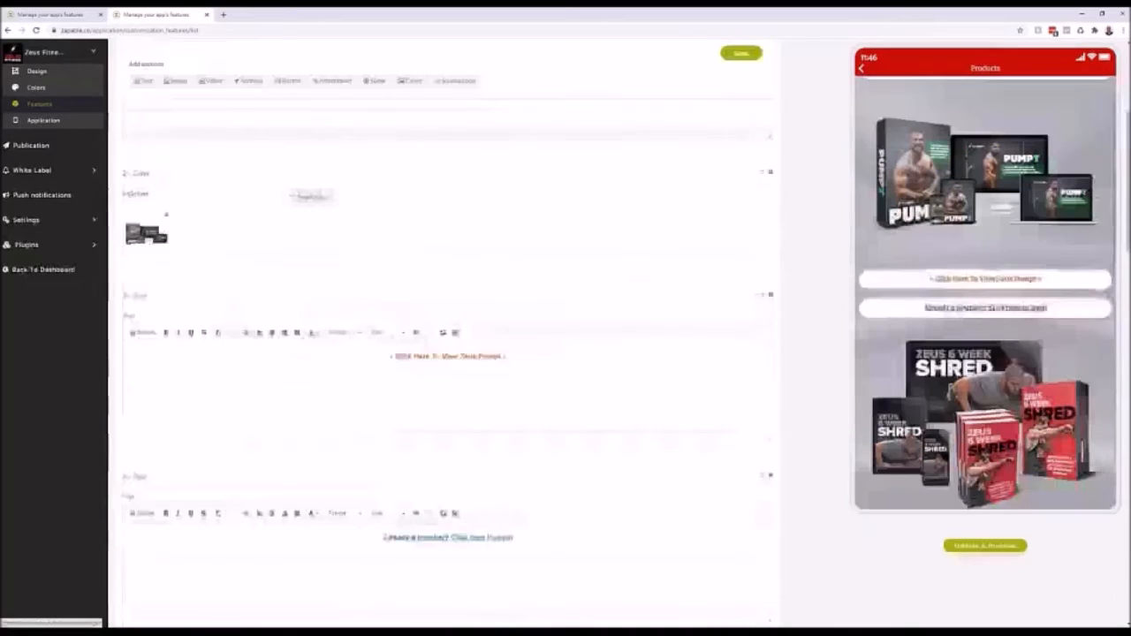
{"action": "scroll", "coordinate": [495, 353], "scroll_direction": "down", "scroll_amount": 5}
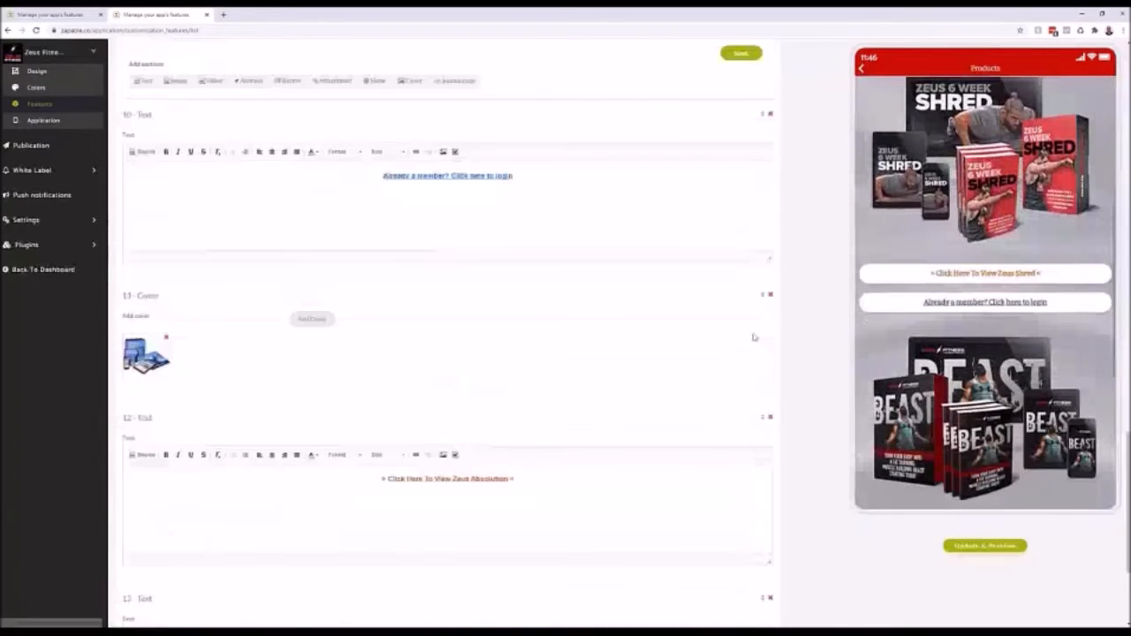
{"action": "scroll", "coordinate": [565, 363], "scroll_direction": "up", "scroll_amount": 5}
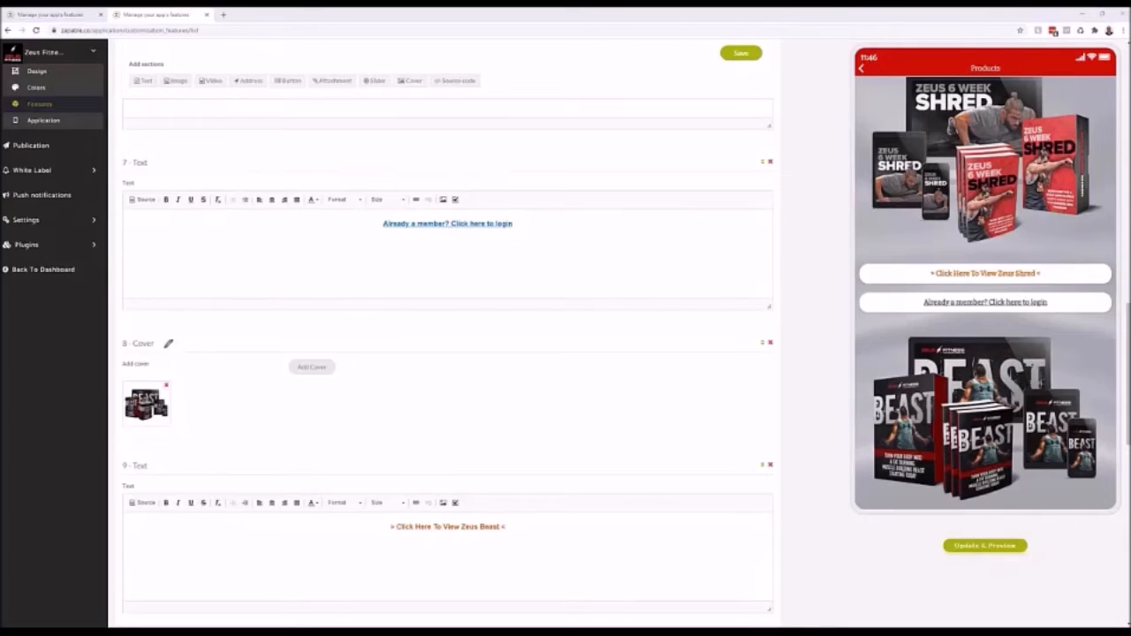
- Temporarily circle section 8's Cover heading, the Cover section type and Add Cover, and draw an arrow from the Beast thumbnail to its preview image
{"action": "mouse_move", "coordinate": [150, 332]}
{"action": "left_mouse_down"}
{"action": "mouse_move", "coordinate": [119, 355]}
{"action": "mouse_move", "coordinate": [167, 341]}
{"action": "left_mouse_up"}
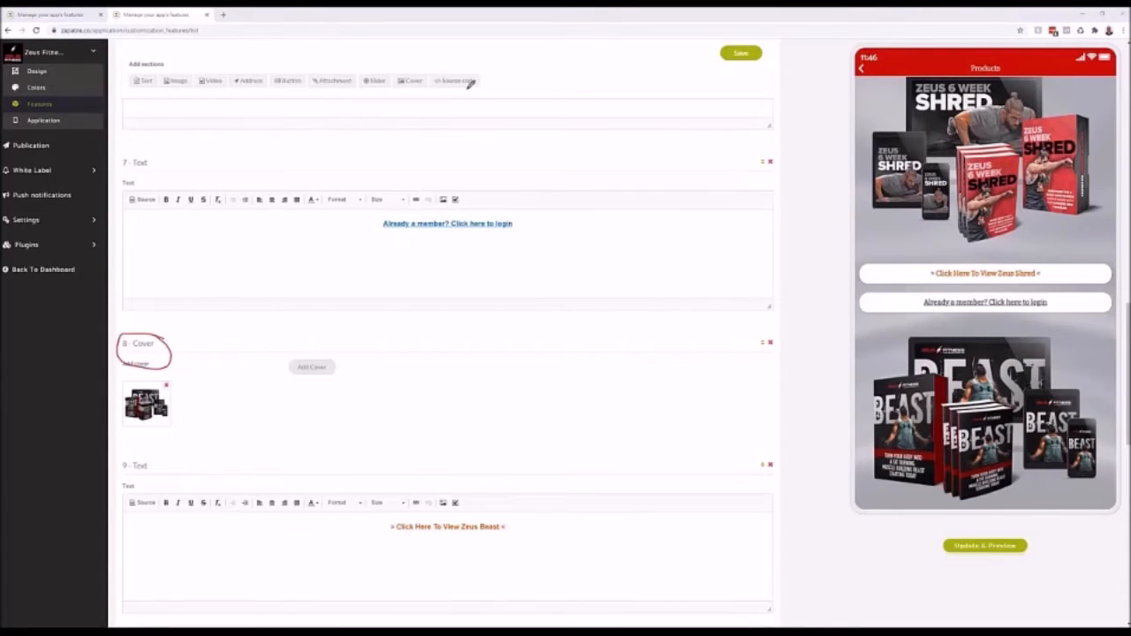
{"action": "mouse_move", "coordinate": [424, 67]}
{"action": "left_mouse_down"}
{"action": "mouse_move", "coordinate": [405, 74]}
{"action": "mouse_move", "coordinate": [412, 91]}
{"action": "mouse_move", "coordinate": [421, 68]}
{"action": "left_mouse_up"}
{"action": "mouse_move", "coordinate": [310, 338]}
{"action": "left_mouse_down"}
{"action": "mouse_move", "coordinate": [336, 335]}
{"action": "mouse_move", "coordinate": [298, 353]}
{"action": "left_mouse_up"}
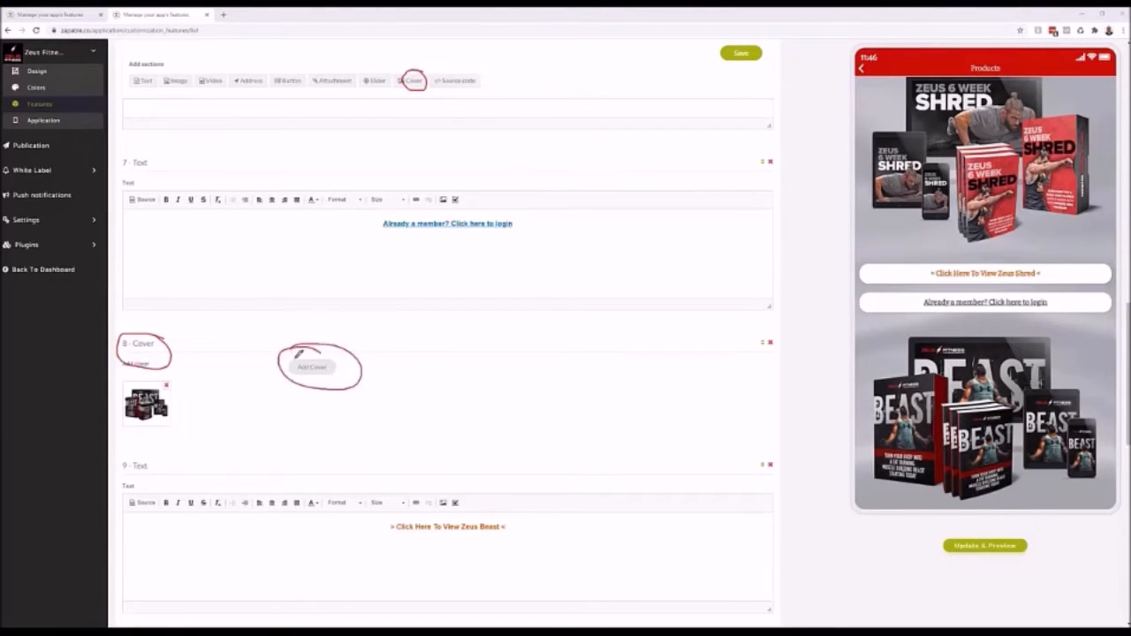
{"action": "left_click_drag", "start_coordinate": [177, 406], "coordinate": [865, 387]}
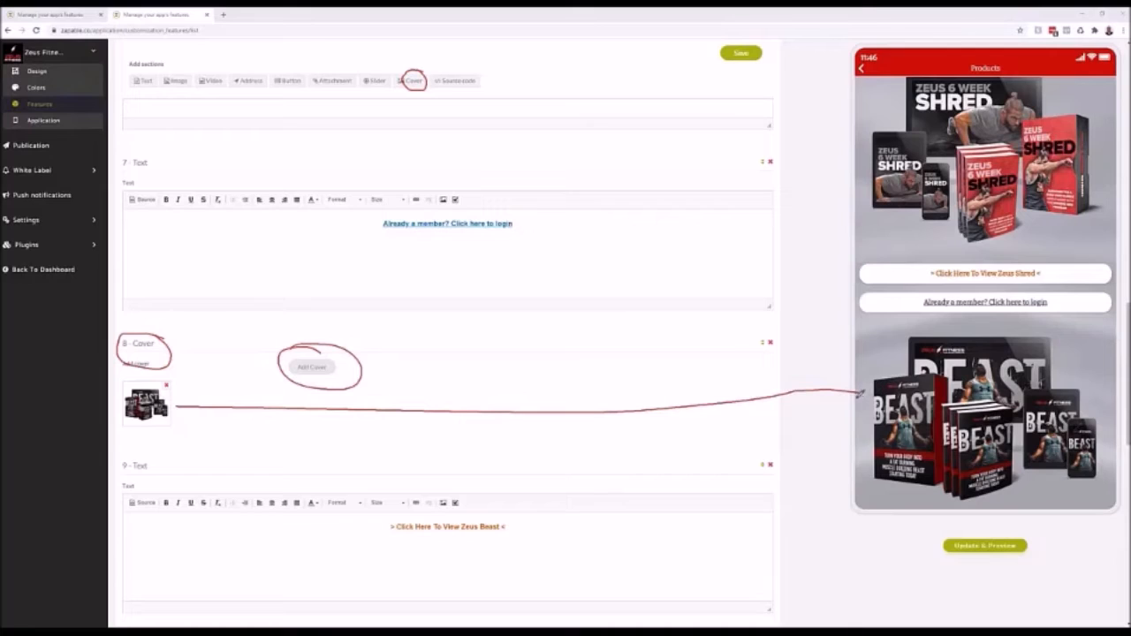
{"action": "mouse_move", "coordinate": [819, 365]}
{"action": "left_mouse_down"}
{"action": "mouse_move", "coordinate": [859, 390]}
{"action": "mouse_move", "coordinate": [836, 413]}
{"action": "left_mouse_up"}
{"action": "key", "text": "Escape"}
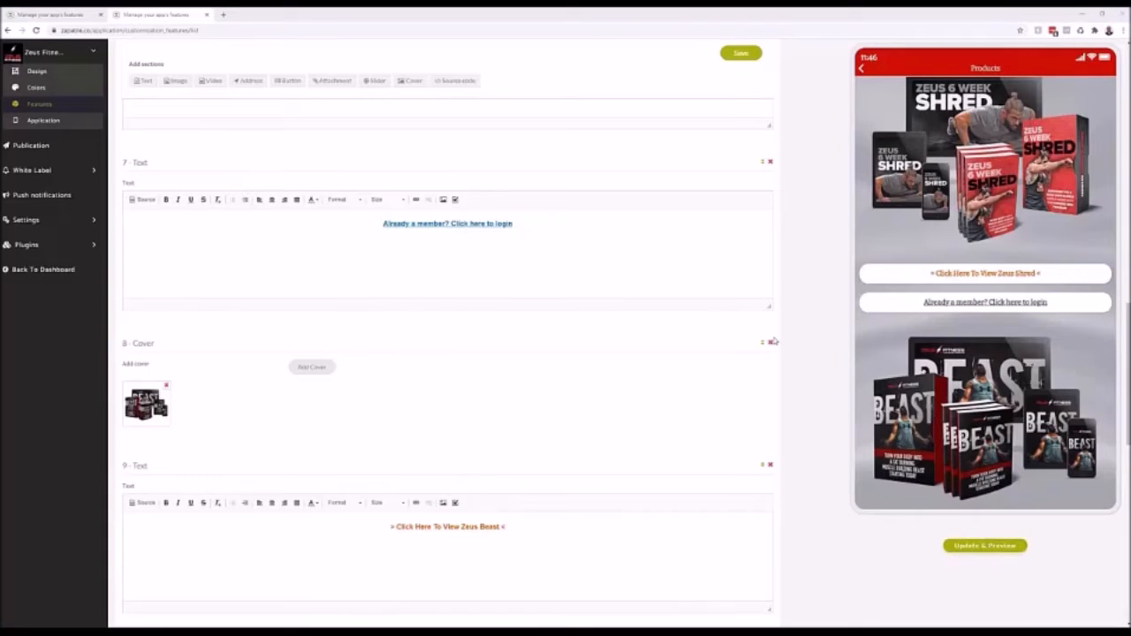
- Save the Products page and return to the app's features list
{"action": "scroll", "coordinate": [774, 342], "scroll_direction": "up", "scroll_amount": 12}
{"action": "left_click", "coordinate": [746, 191]}
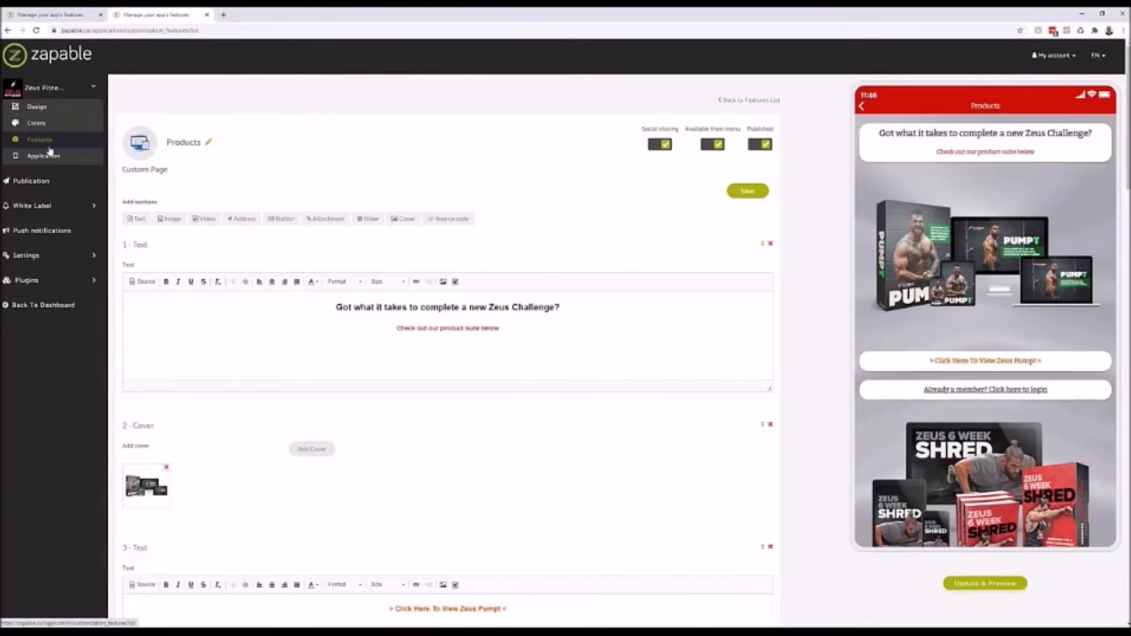
{"action": "left_click", "coordinate": [49, 152]}
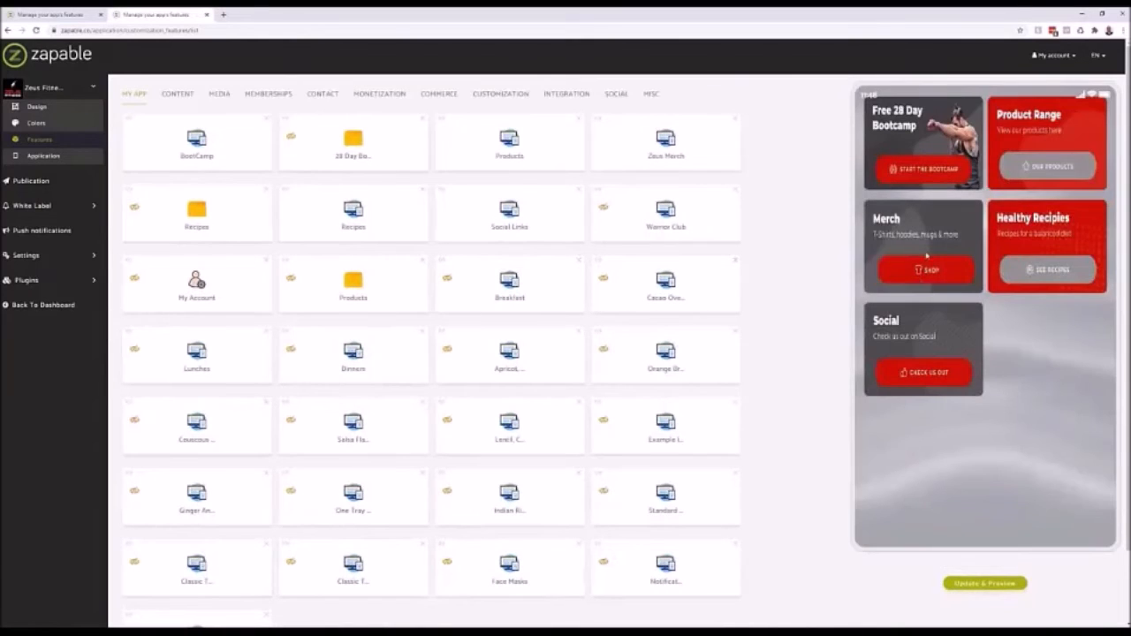
- Open the Zeus Merch page in the preview and the editor, and look through its cover, text and picture sections
{"action": "left_click", "coordinate": [911, 272]}
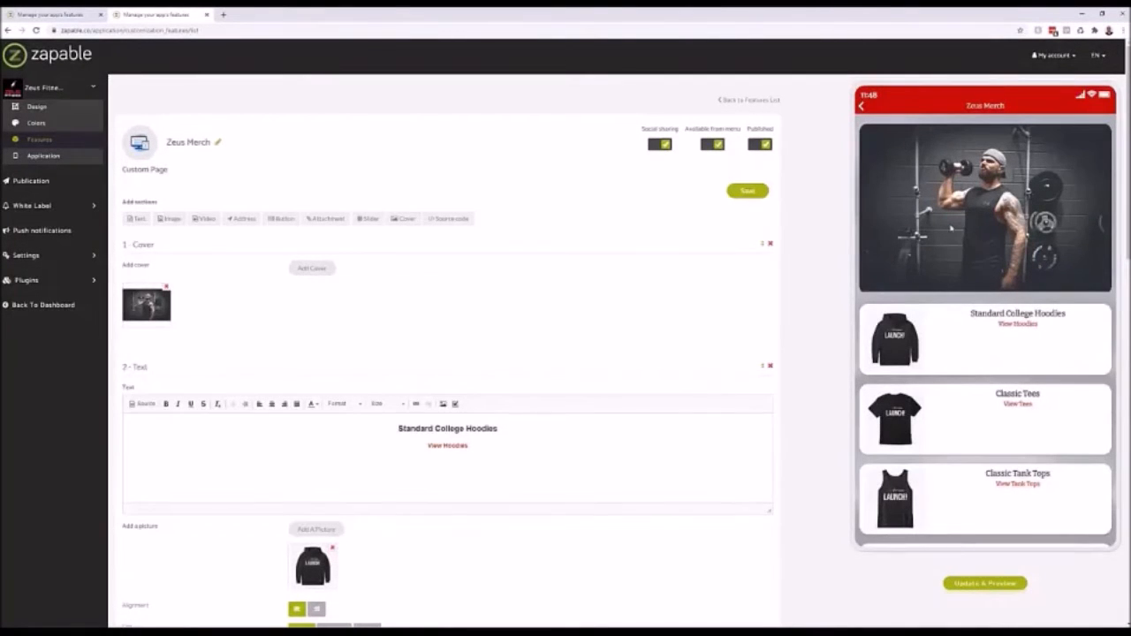
{"action": "scroll", "coordinate": [1016, 279], "scroll_direction": "down", "scroll_amount": 1}
{"action": "left_click", "coordinate": [1017, 277]}
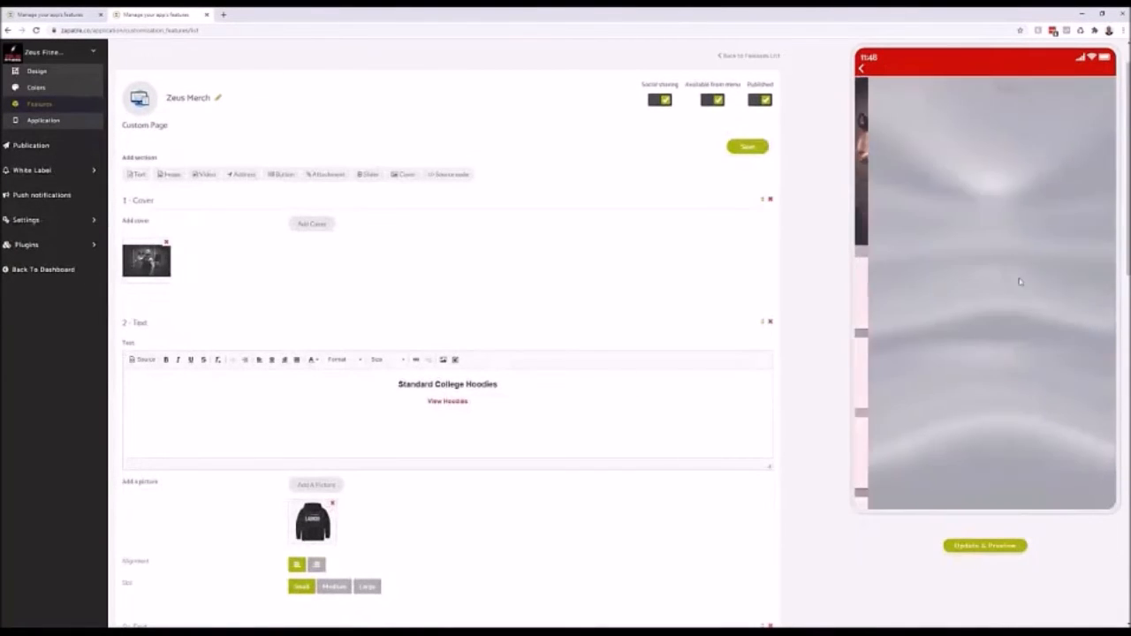
{"action": "left_click", "coordinate": [863, 71]}
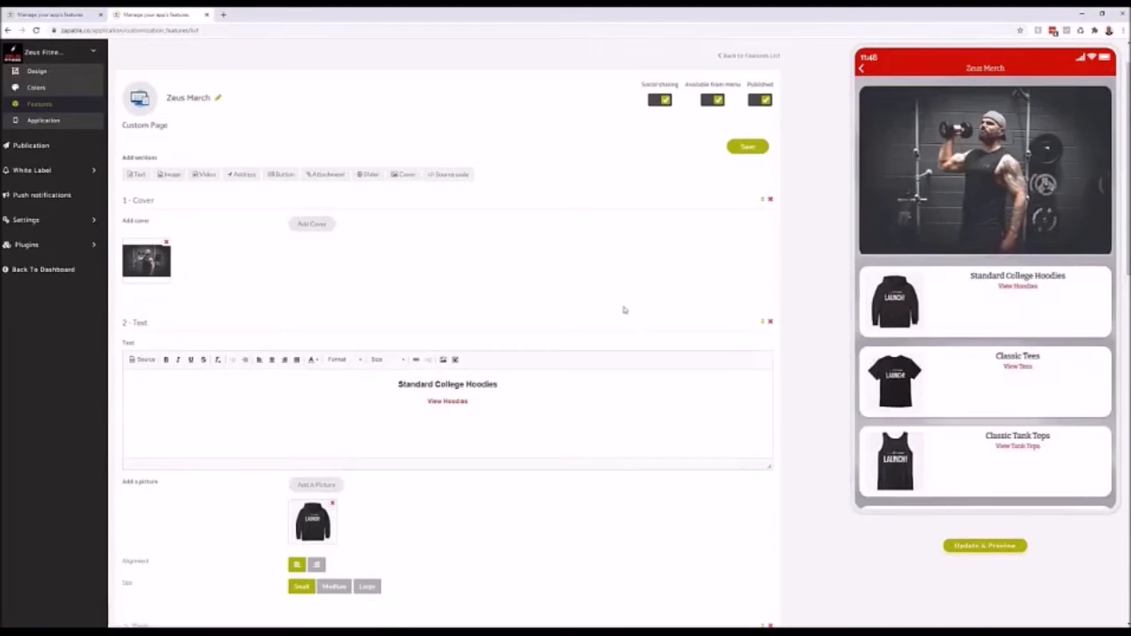
{"action": "scroll", "coordinate": [627, 309], "scroll_direction": "down", "scroll_amount": 4}
{"action": "scroll", "coordinate": [633, 310], "scroll_direction": "up", "scroll_amount": 5}
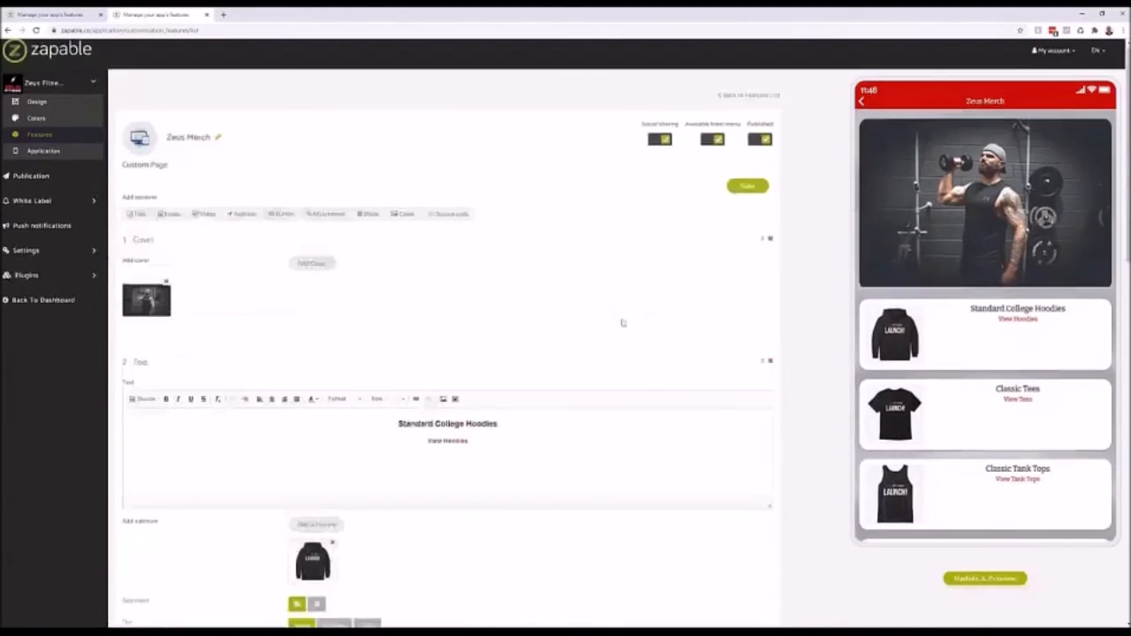
{"action": "scroll", "coordinate": [699, 354], "scroll_direction": "down", "scroll_amount": 1}
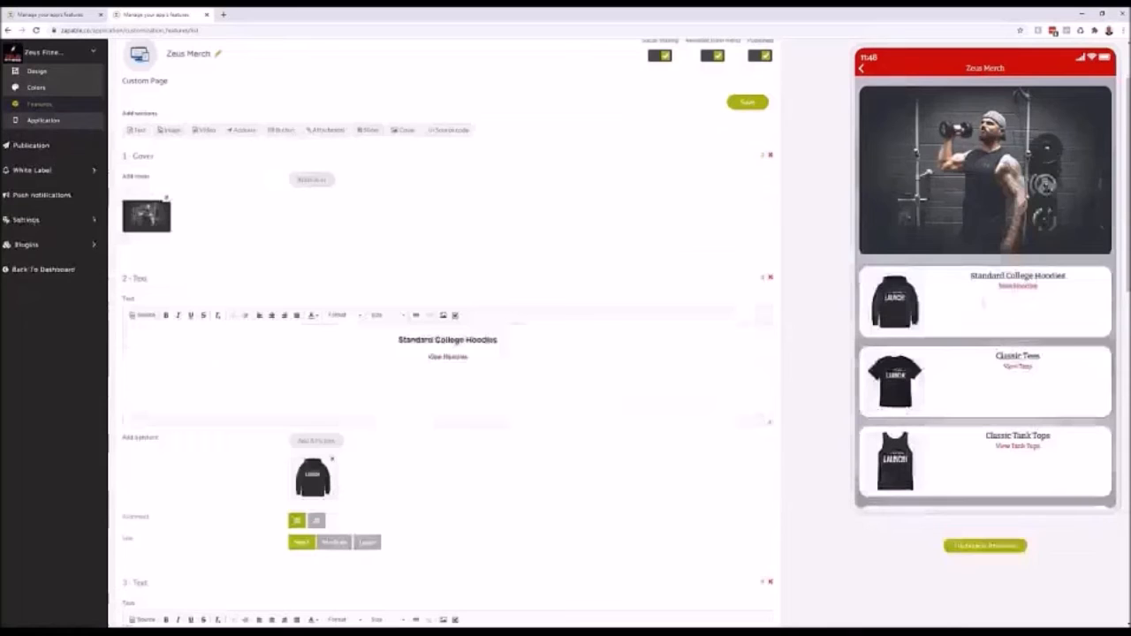
- Open the Standard College Hoodies list in the preview and examine the Zeus LAUNCH! item's Teespring page, including its sizes and delivery details
{"action": "left_click", "coordinate": [1018, 287]}
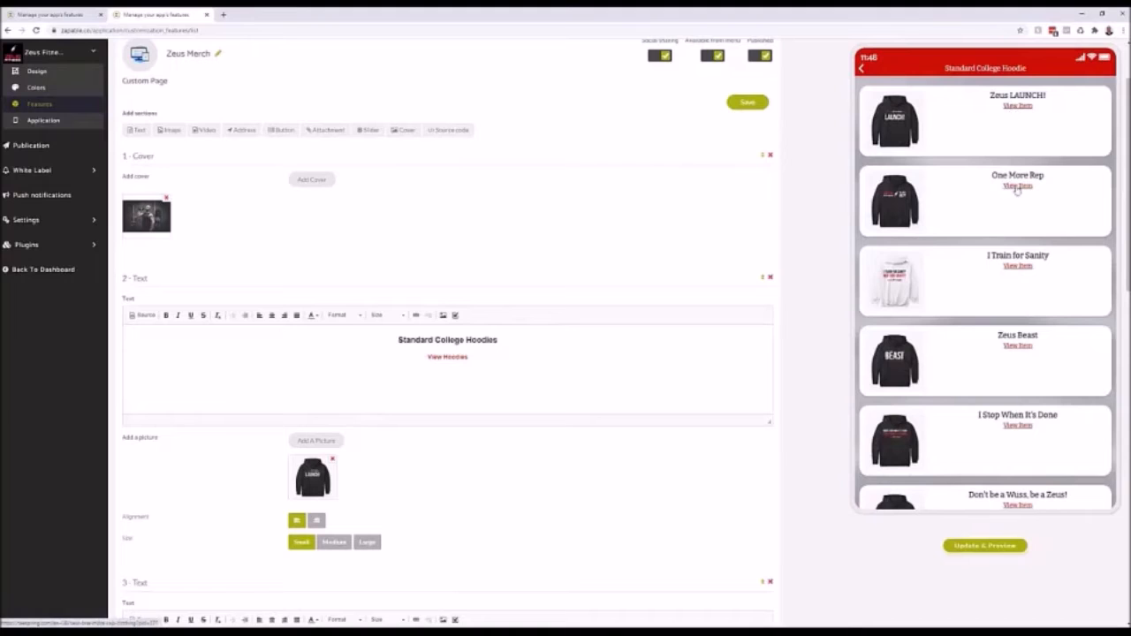
{"action": "left_click", "coordinate": [1016, 107]}
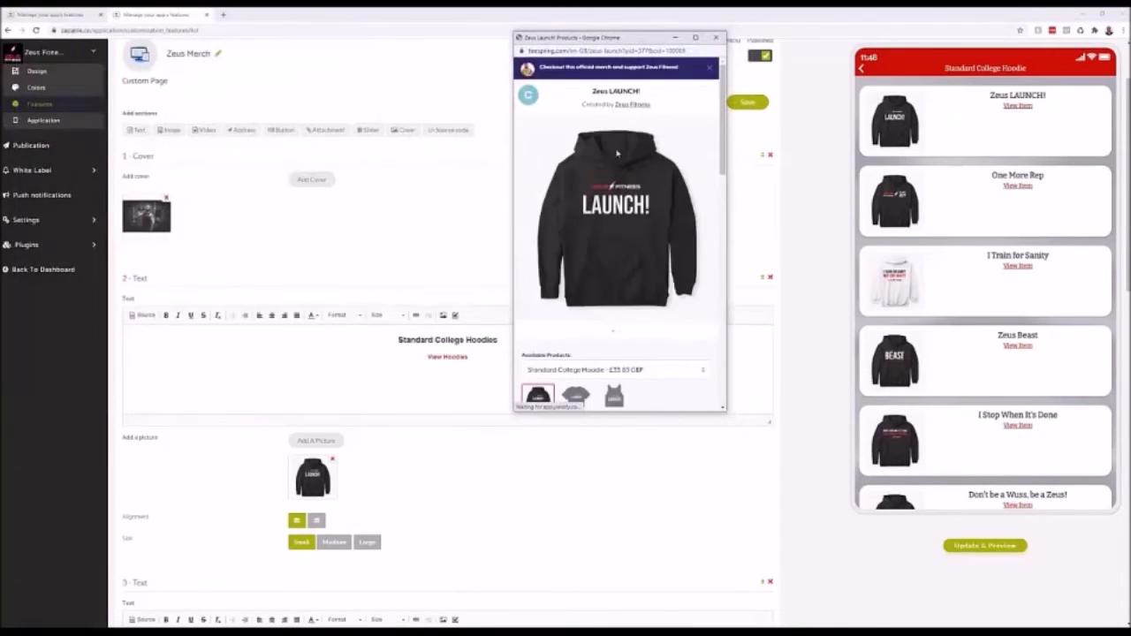
{"action": "scroll", "coordinate": [629, 133], "scroll_direction": "down", "scroll_amount": 1}
{"action": "scroll", "coordinate": [634, 141], "scroll_direction": "down", "scroll_amount": 2}
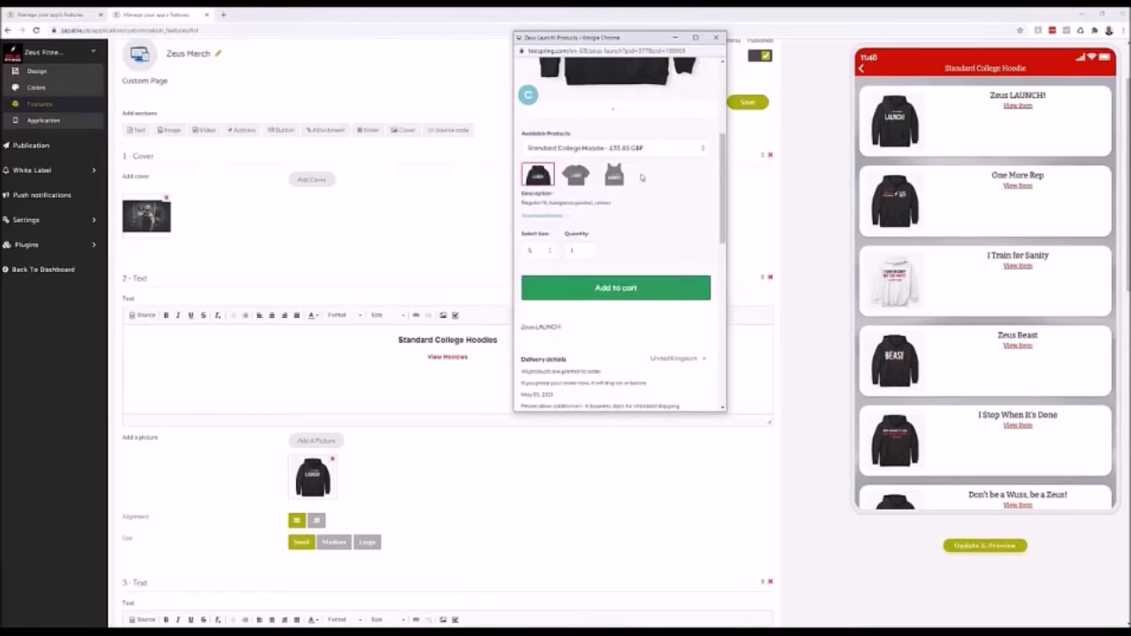
{"action": "scroll", "coordinate": [645, 205], "scroll_direction": "down", "scroll_amount": 1}
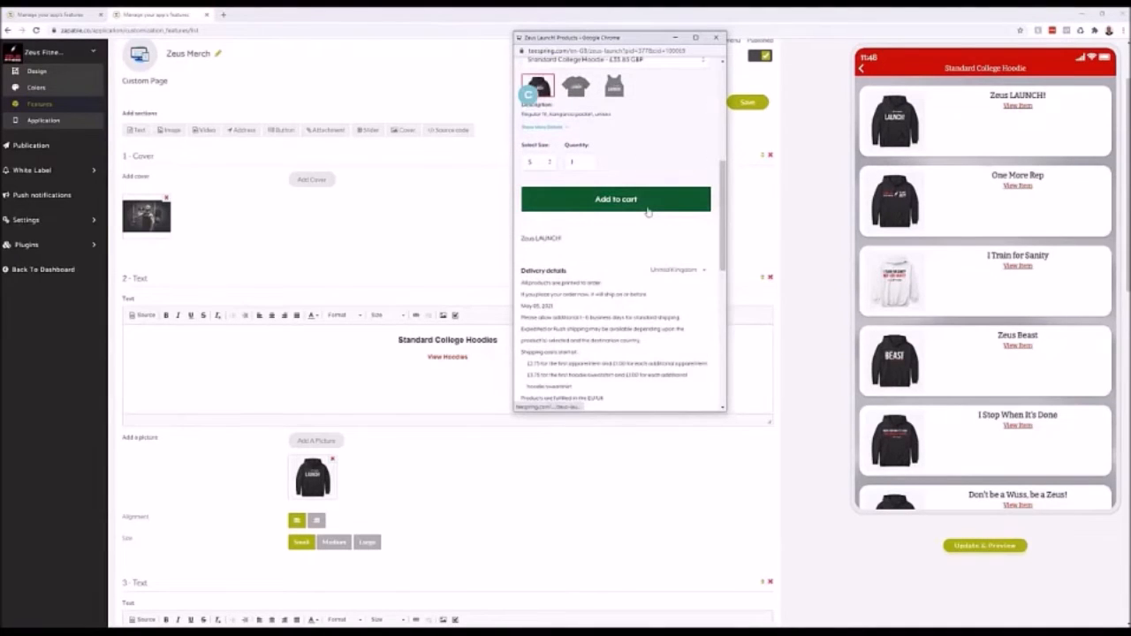
{"action": "scroll", "coordinate": [654, 208], "scroll_direction": "up", "scroll_amount": 3}
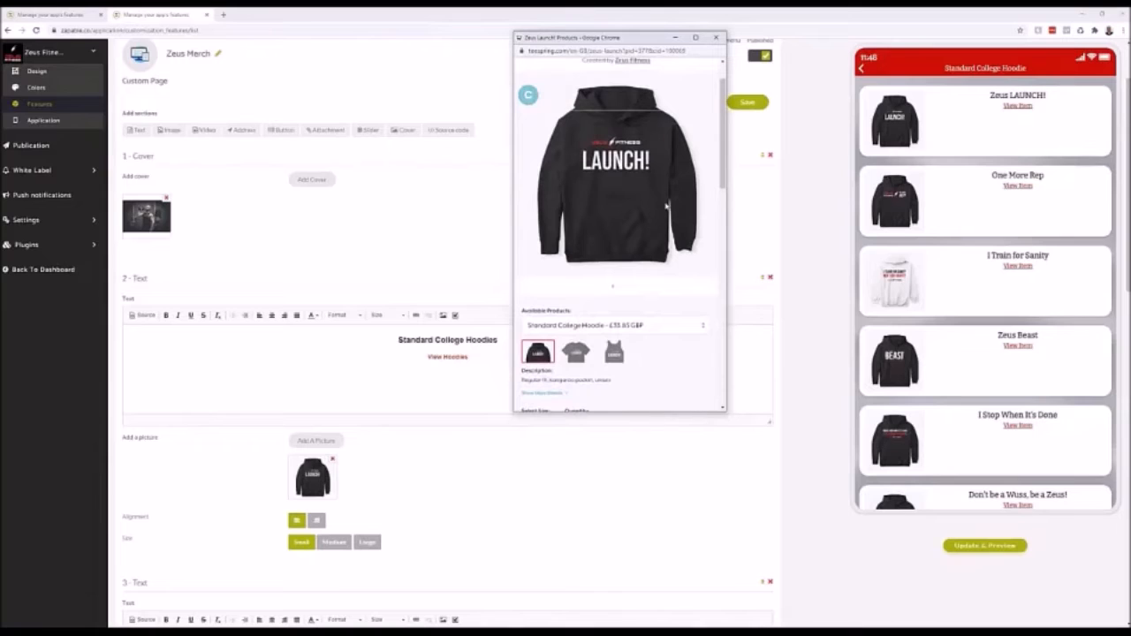
{"action": "scroll", "coordinate": [663, 208], "scroll_direction": "up", "scroll_amount": 1}
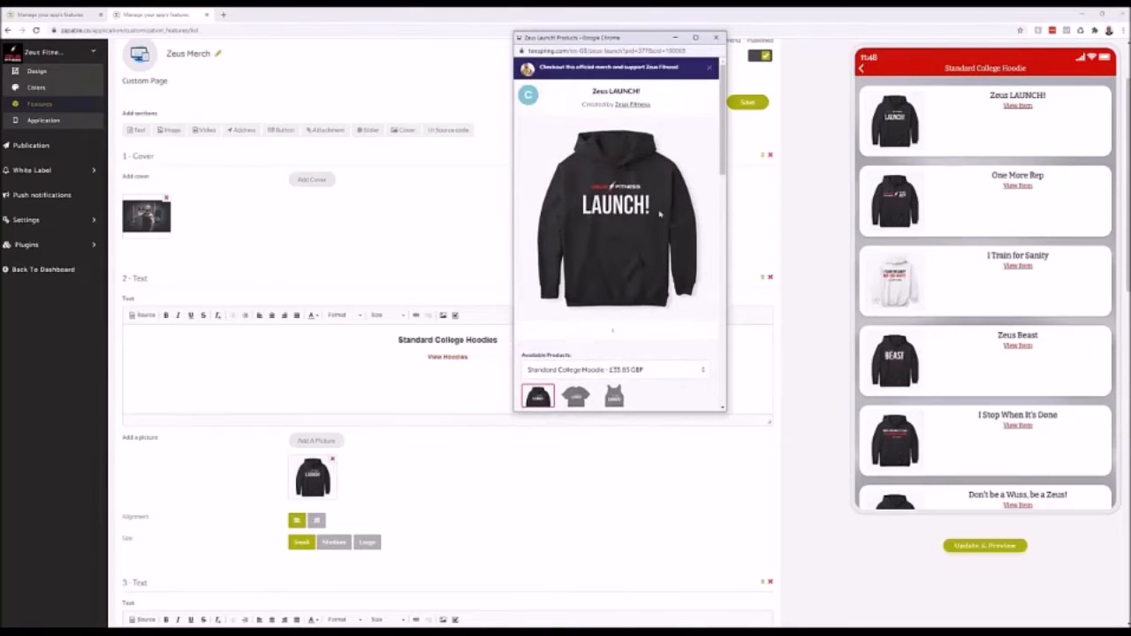
{"action": "scroll", "coordinate": [659, 213], "scroll_direction": "down", "scroll_amount": 1}
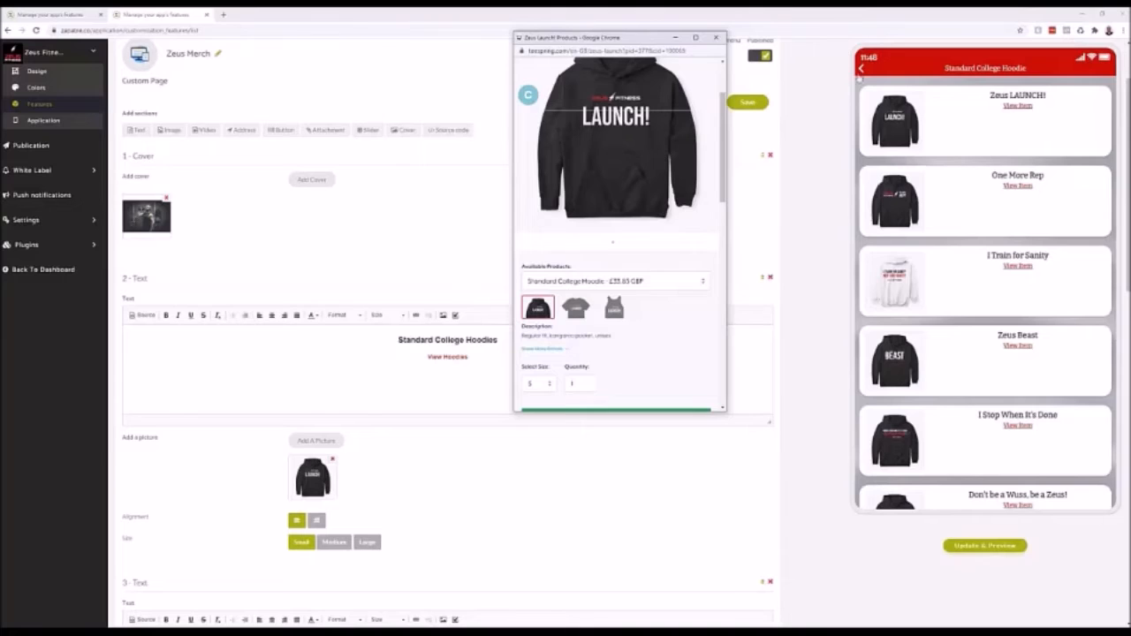
- Return the preview to the app's home screen, and briefly revisit the bootcamp and Products pages from there
{"action": "left_click", "coordinate": [864, 69]}
{"action": "left_click", "coordinate": [866, 69]}
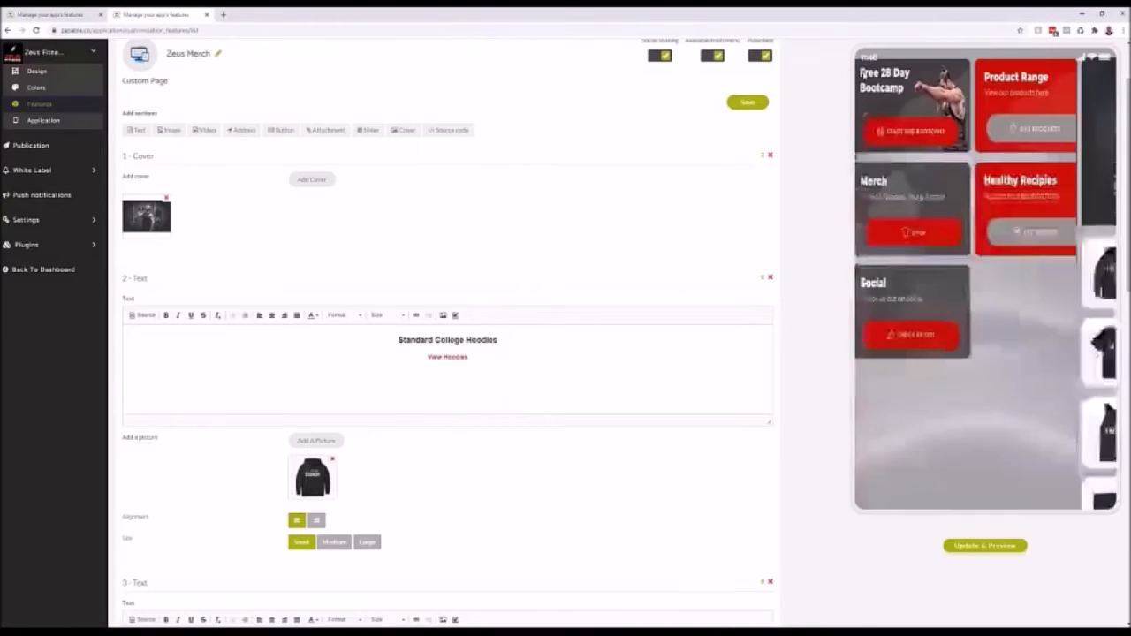
{"action": "left_click", "coordinate": [894, 132]}
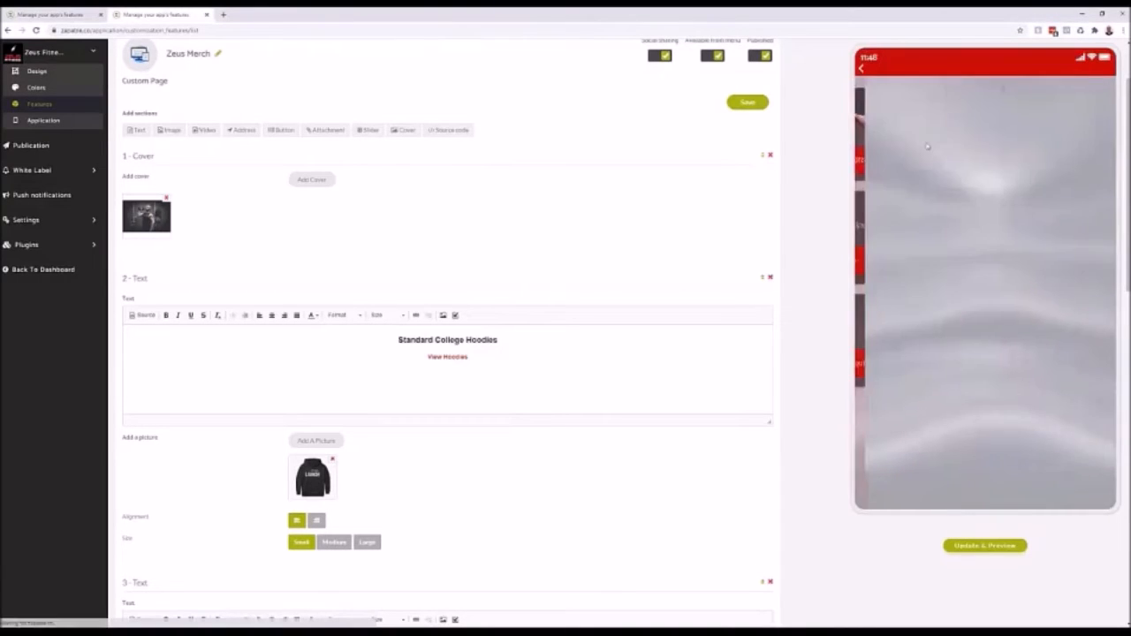
{"action": "left_click", "coordinate": [865, 70]}
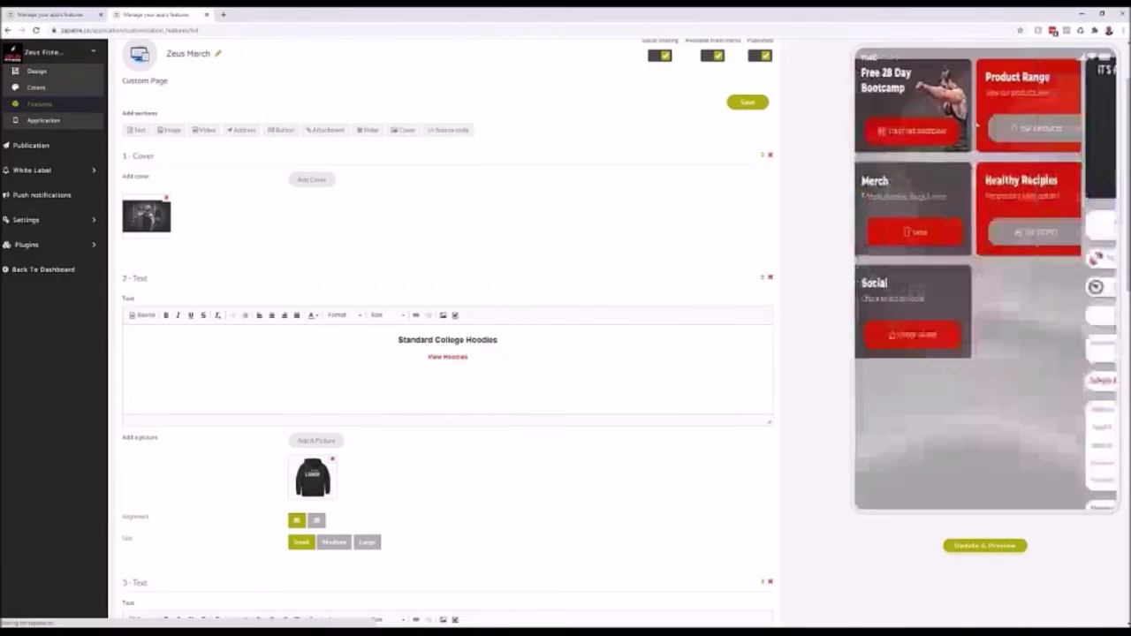
{"action": "left_click", "coordinate": [1030, 137]}
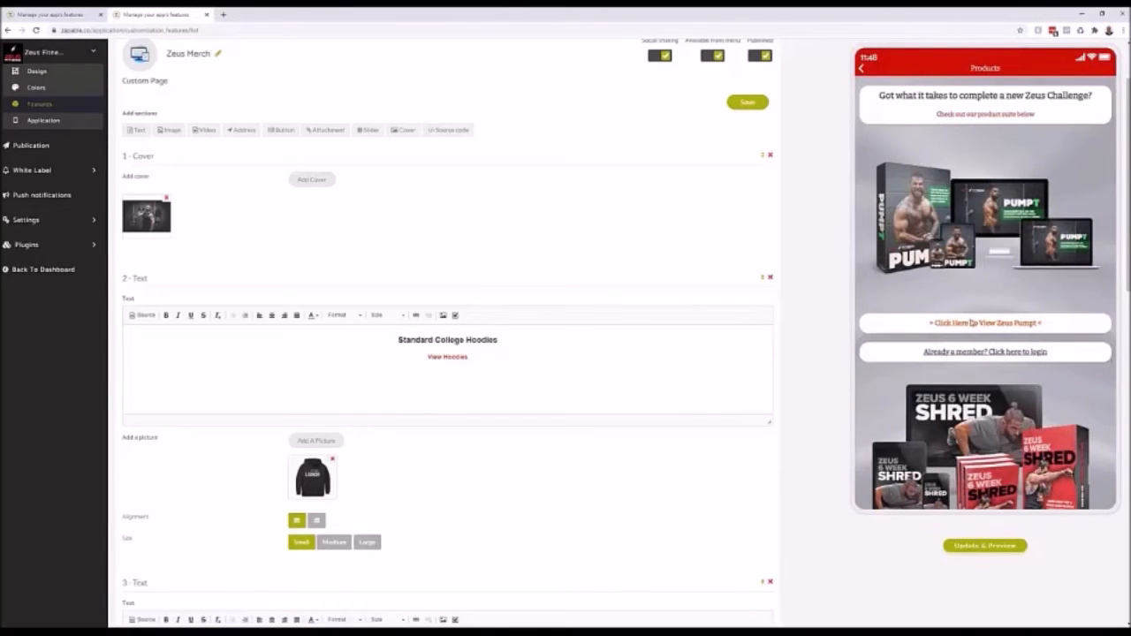
{"action": "left_click", "coordinate": [864, 70]}
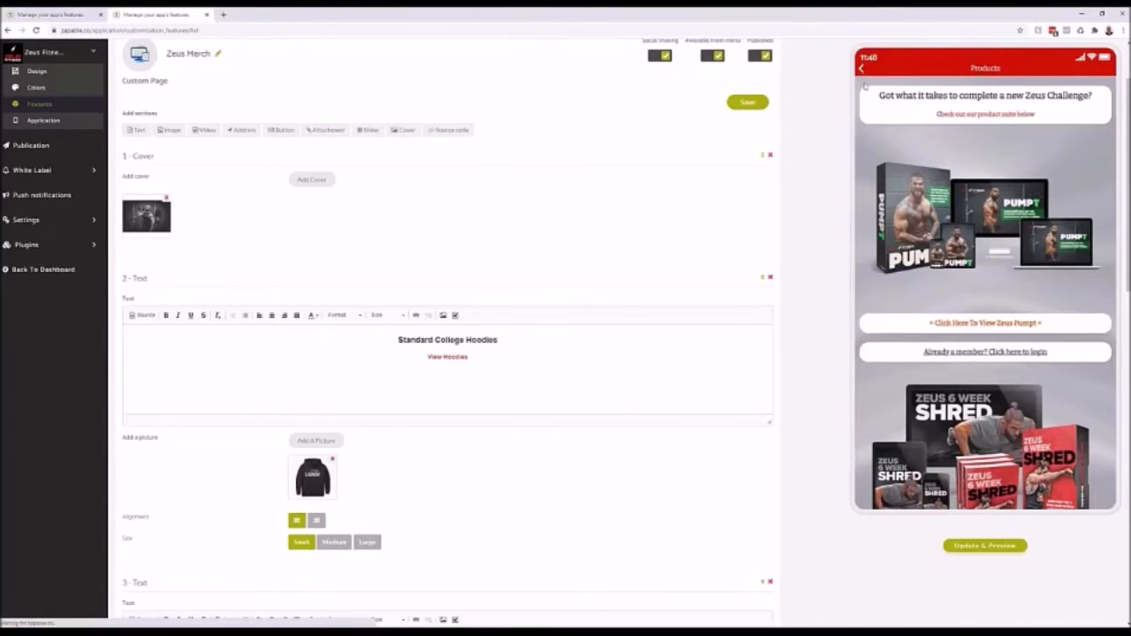
- Revisit the Merch page and its Standard College Hoodies list in the preview, and return to the app's home screen
{"action": "left_click", "coordinate": [924, 232]}
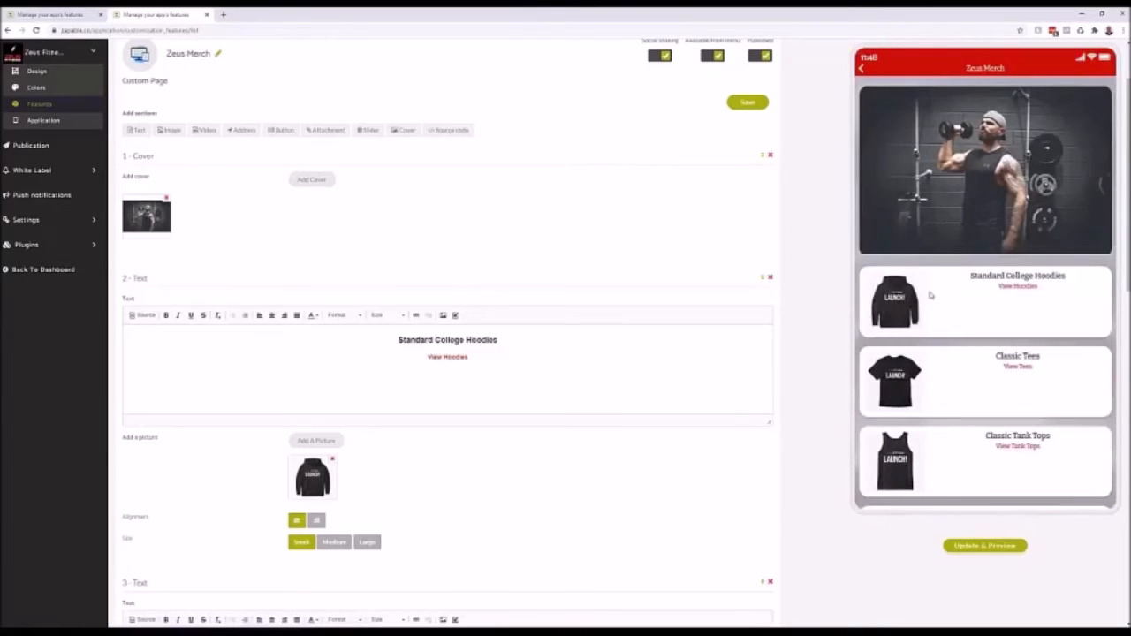
{"action": "left_click", "coordinate": [1016, 288]}
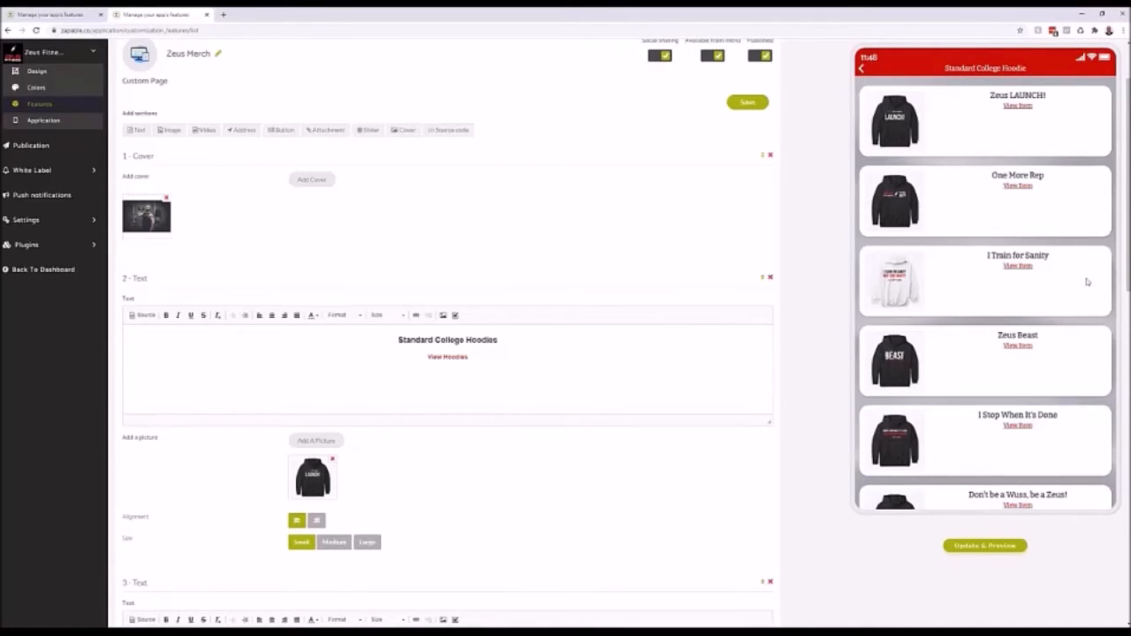
{"action": "left_click", "coordinate": [866, 68]}
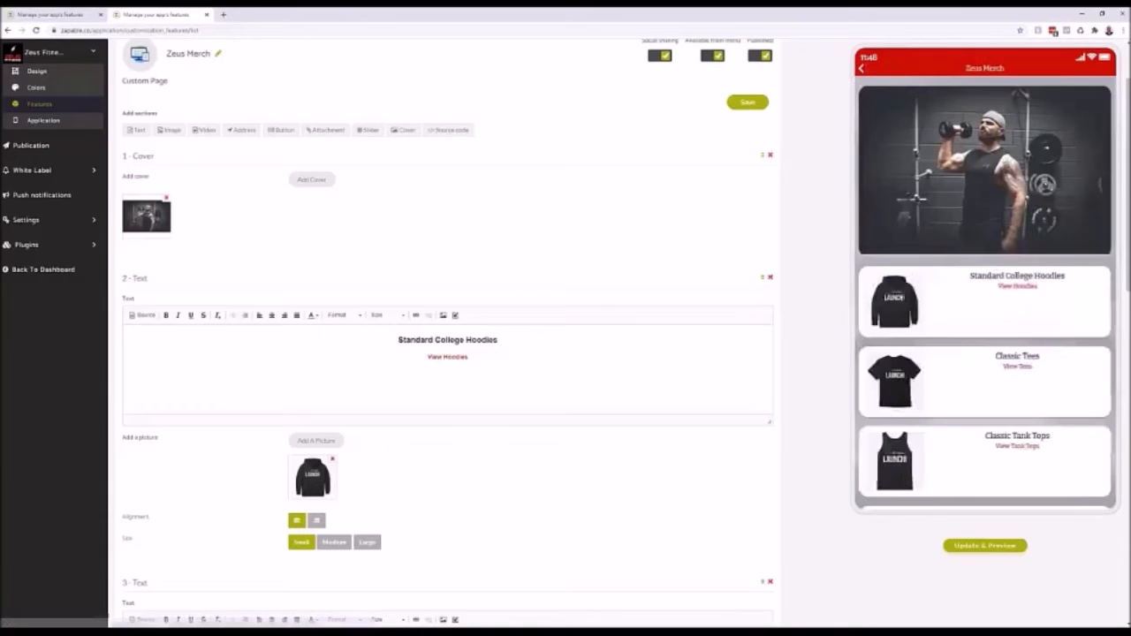
{"action": "left_click", "coordinate": [865, 67]}
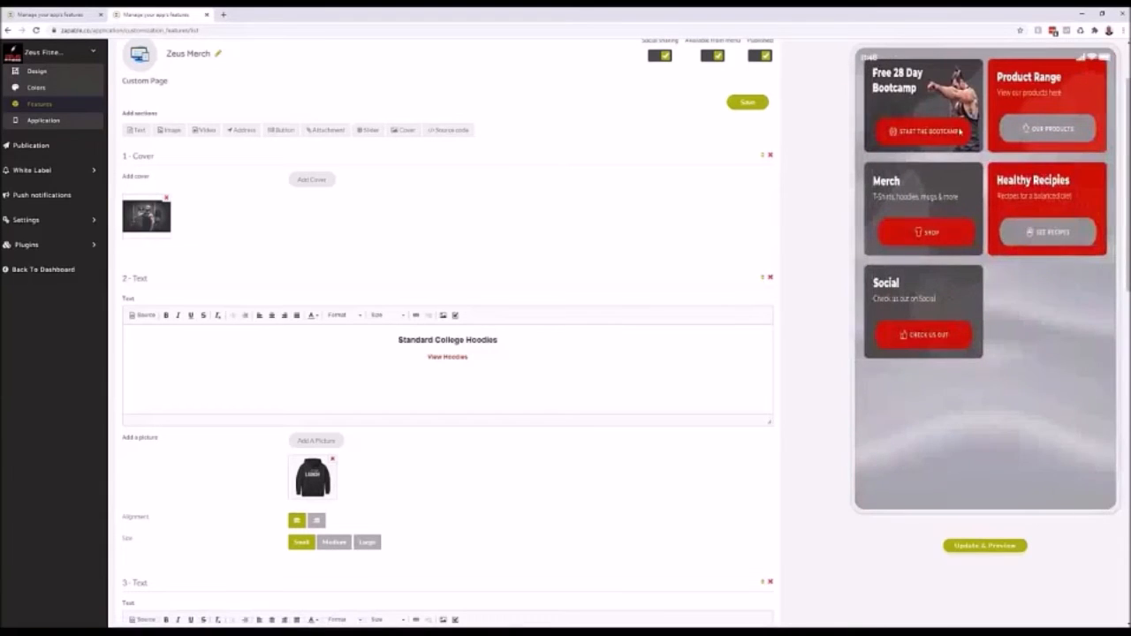
- Return to the app's features list and review the available Integration, Commerce and Monetization features, ending back on the app's own features
{"action": "scroll", "coordinate": [813, 147], "scroll_direction": "up", "scroll_amount": 2}
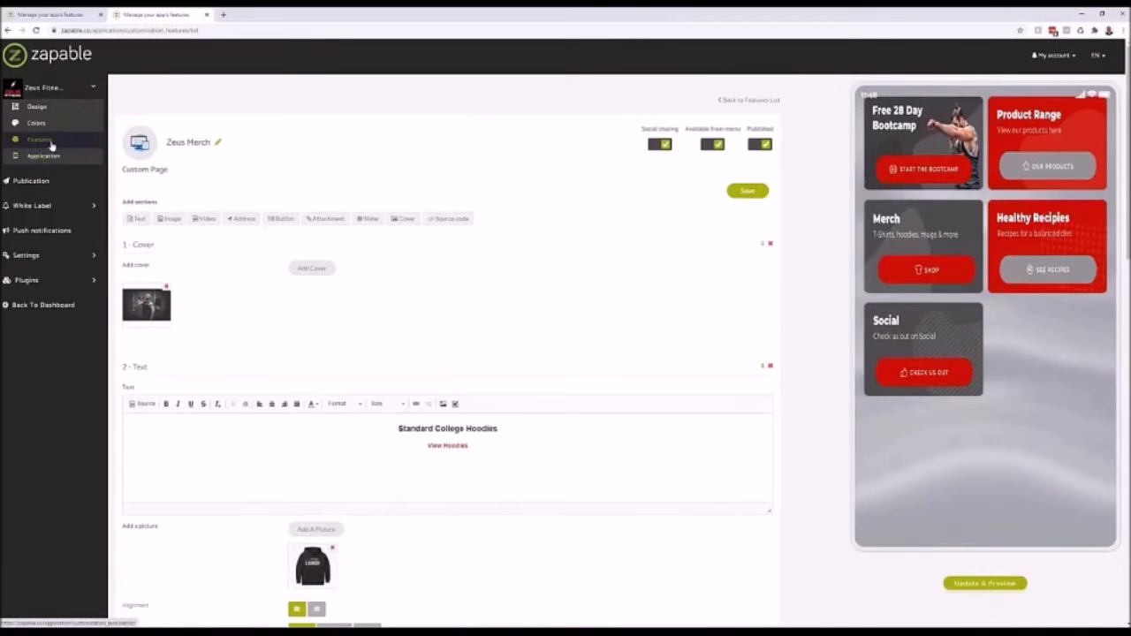
{"action": "left_click", "coordinate": [51, 142]}
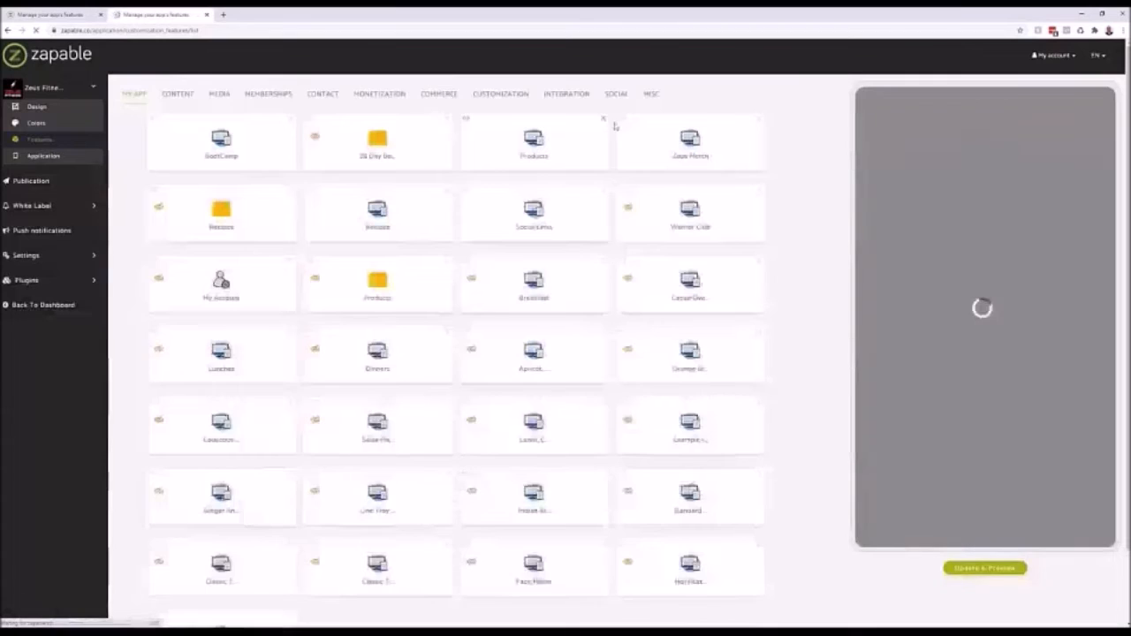
{"action": "left_click", "coordinate": [550, 94]}
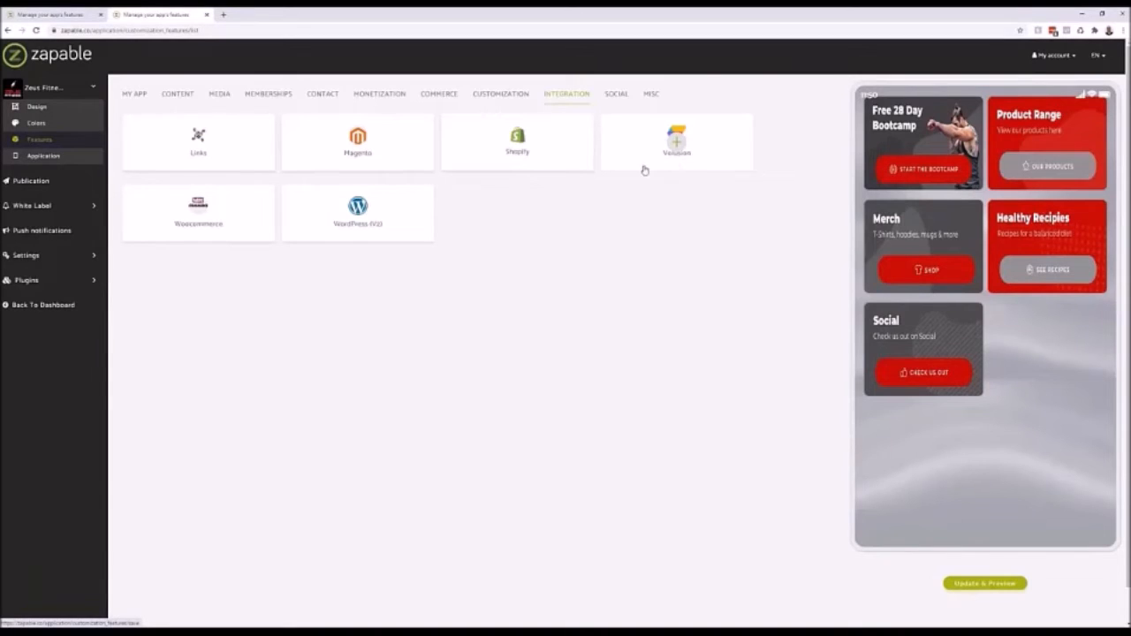
{"action": "left_click", "coordinate": [449, 102]}
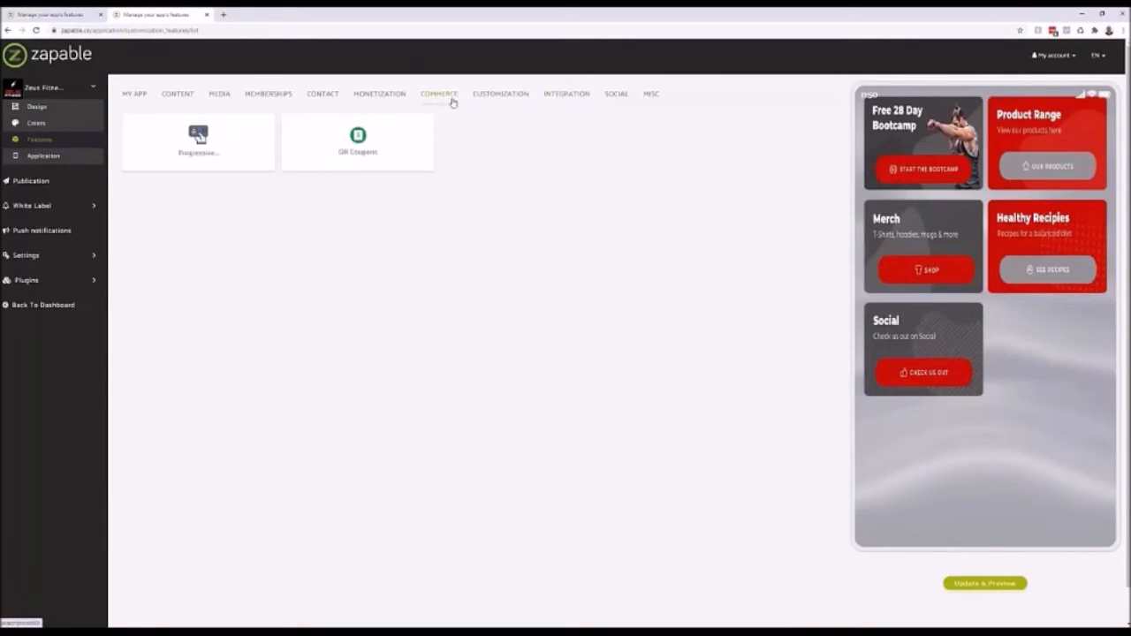
{"action": "left_click", "coordinate": [401, 100]}
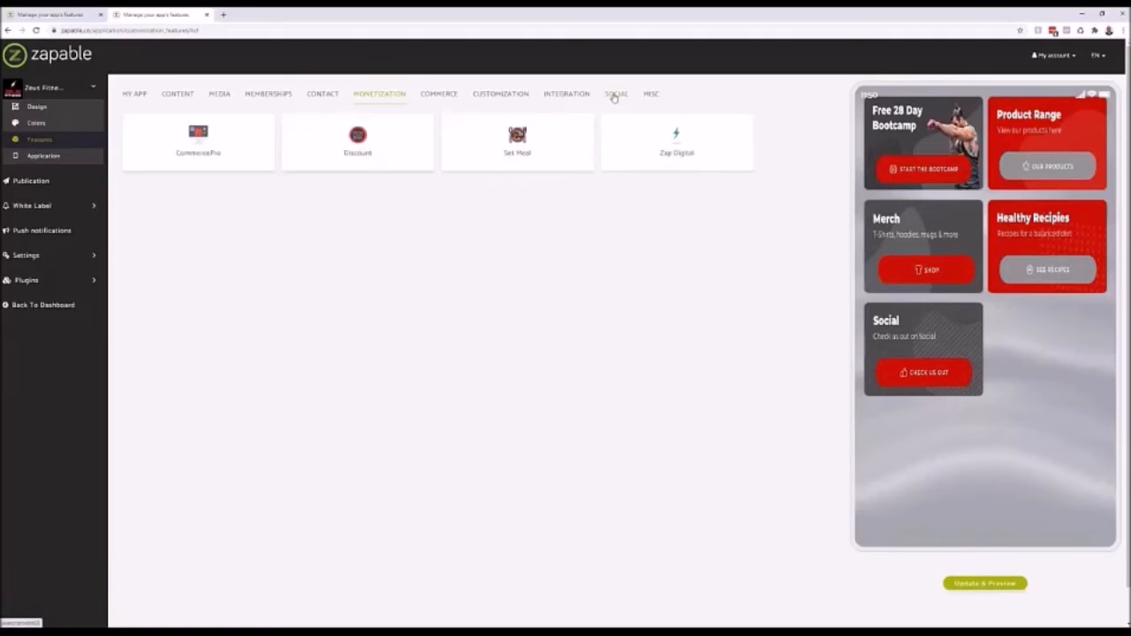
{"action": "left_click", "coordinate": [578, 101]}
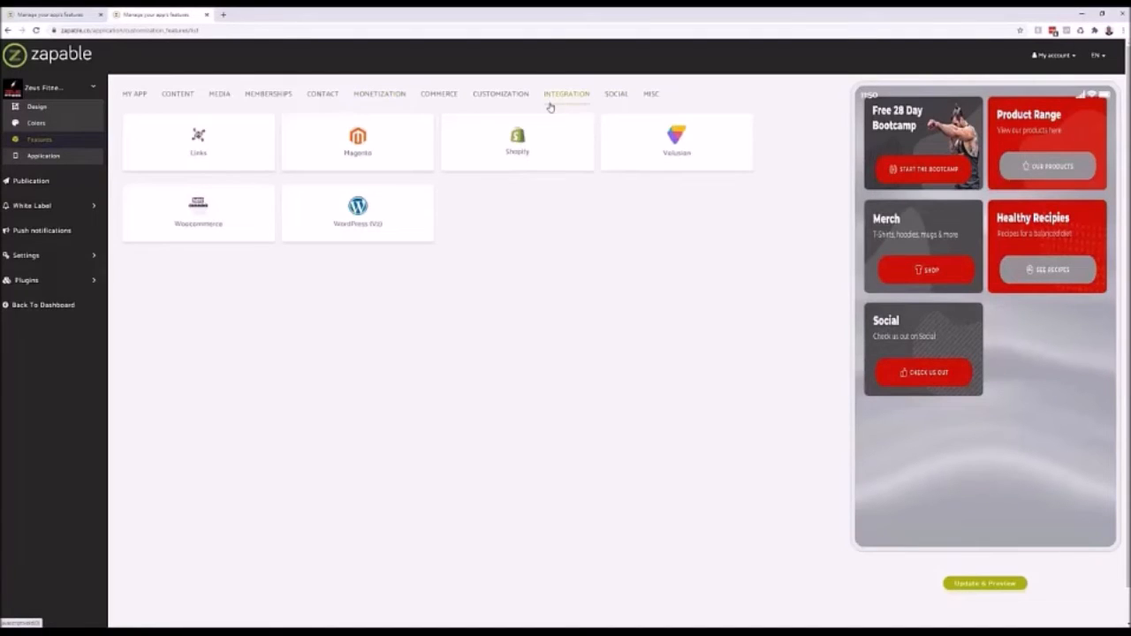
{"action": "left_click", "coordinate": [137, 99]}
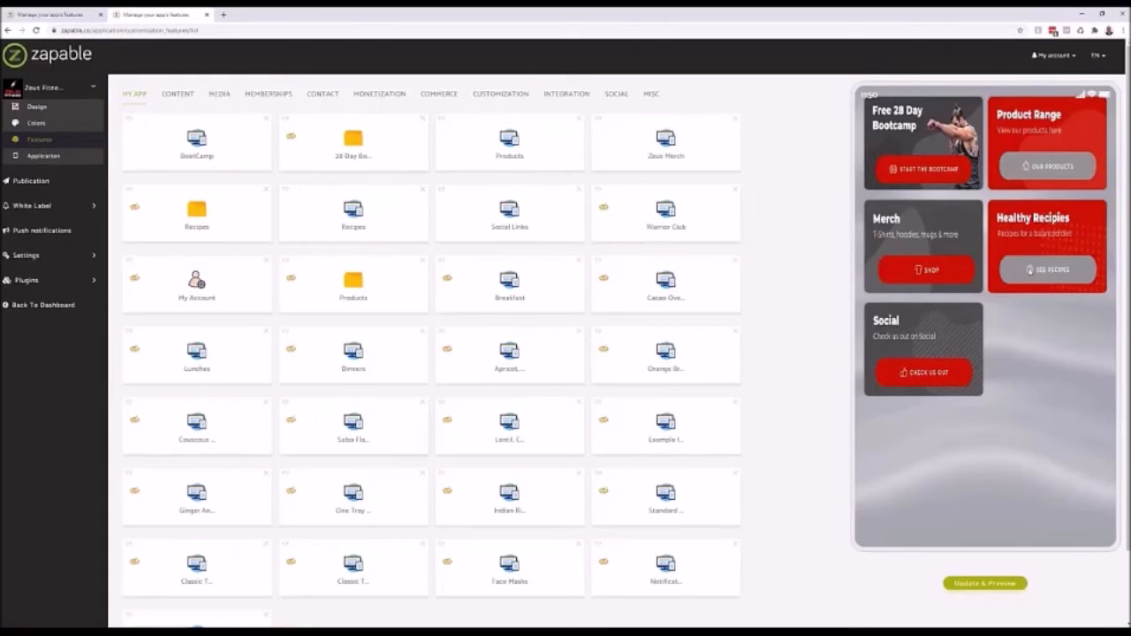
- Open the Recipes page in both the preview and the editor, and look through its Breakfasts and Lunches text sections
{"action": "left_click", "coordinate": [1047, 270]}
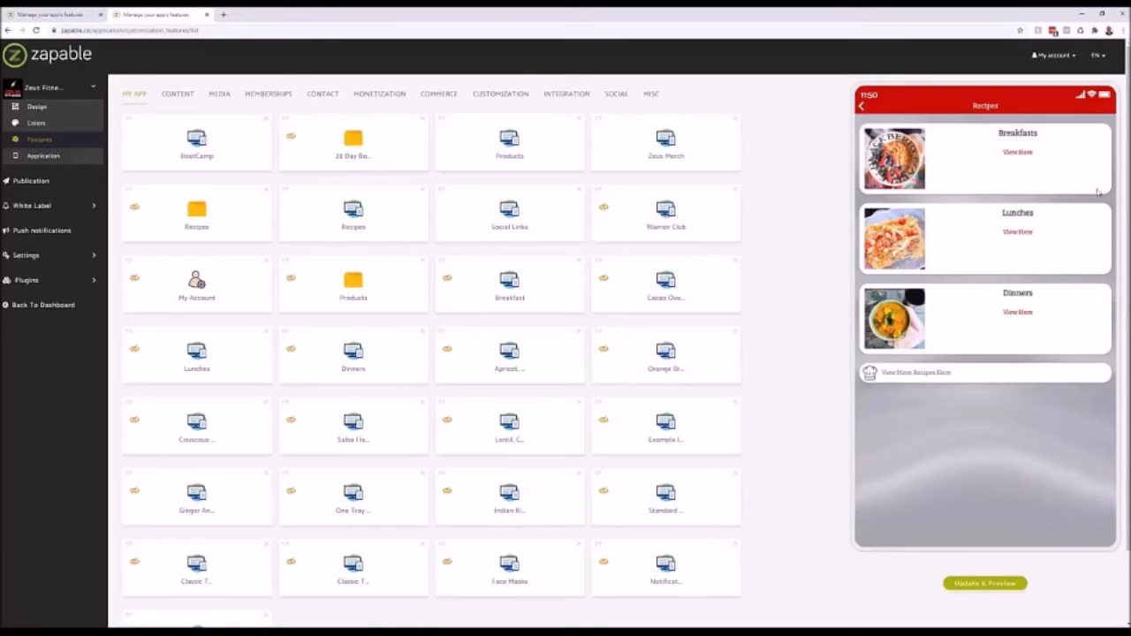
{"action": "left_click", "coordinate": [347, 219]}
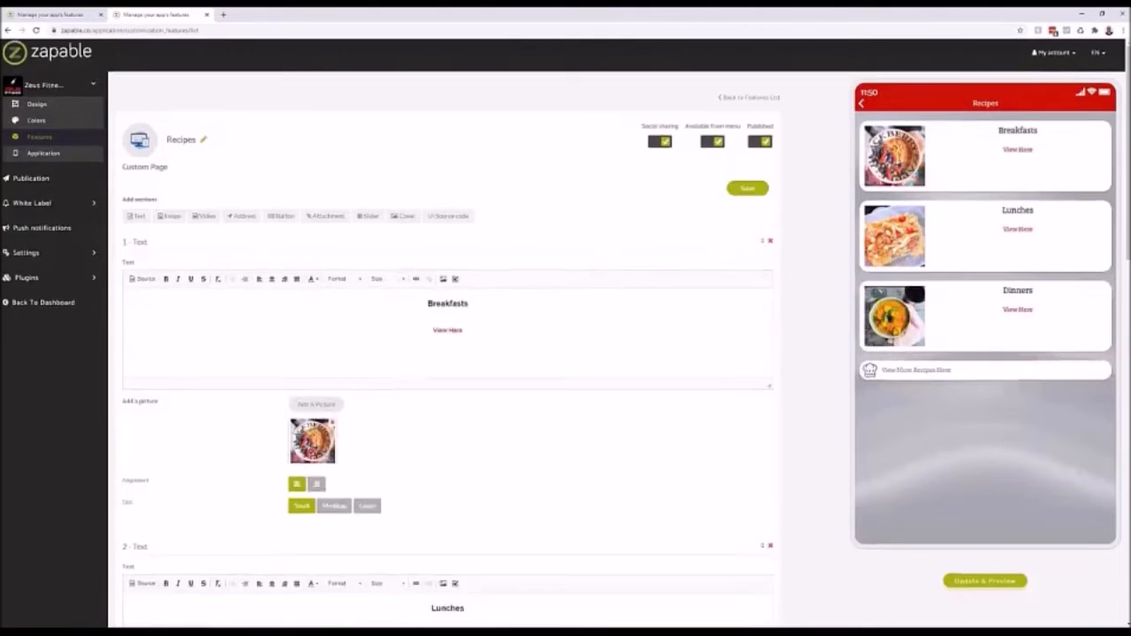
{"action": "scroll", "coordinate": [671, 277], "scroll_direction": "down", "scroll_amount": 1}
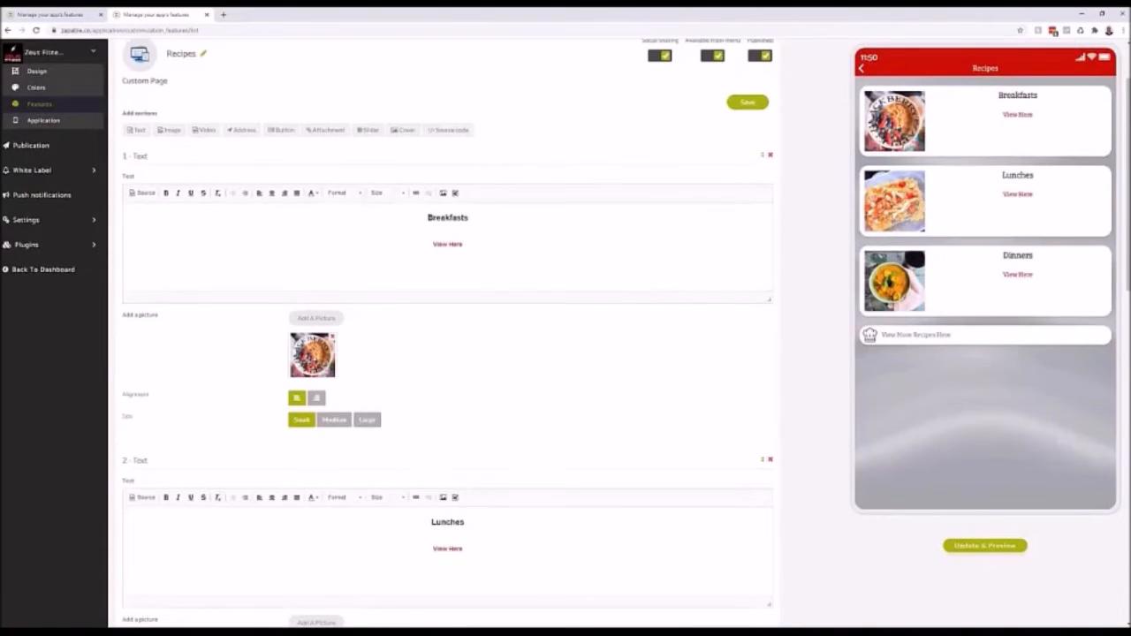
- Open the Breakfasts list in the app preview and look through the Cacao Overnight Oats recipe page
{"action": "left_click", "coordinate": [1028, 116]}
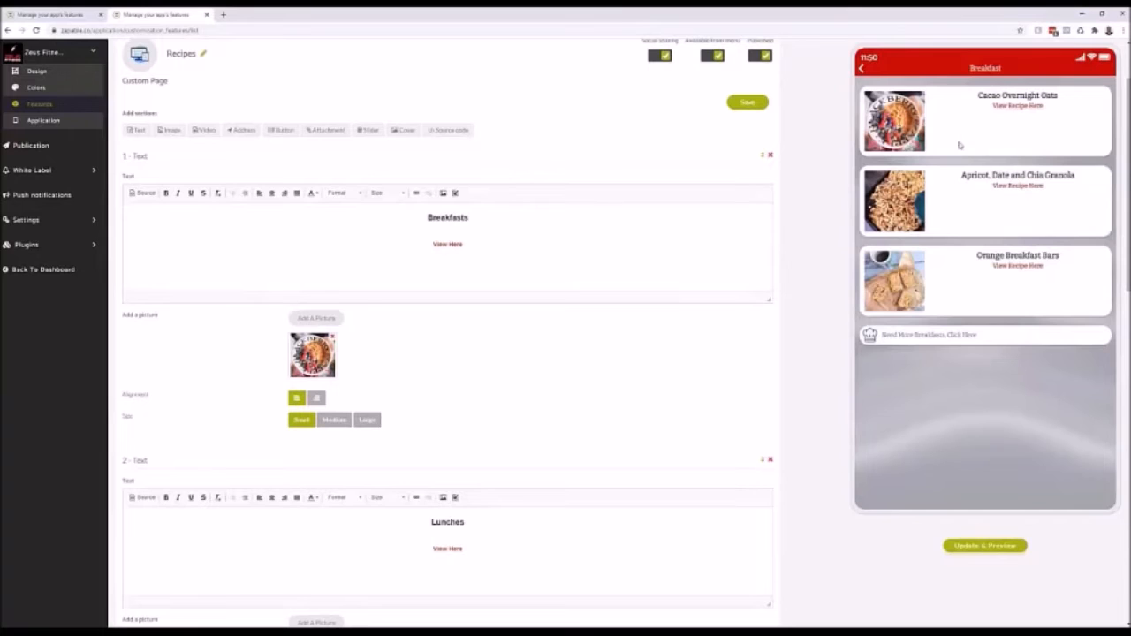
{"action": "left_click", "coordinate": [1009, 107]}
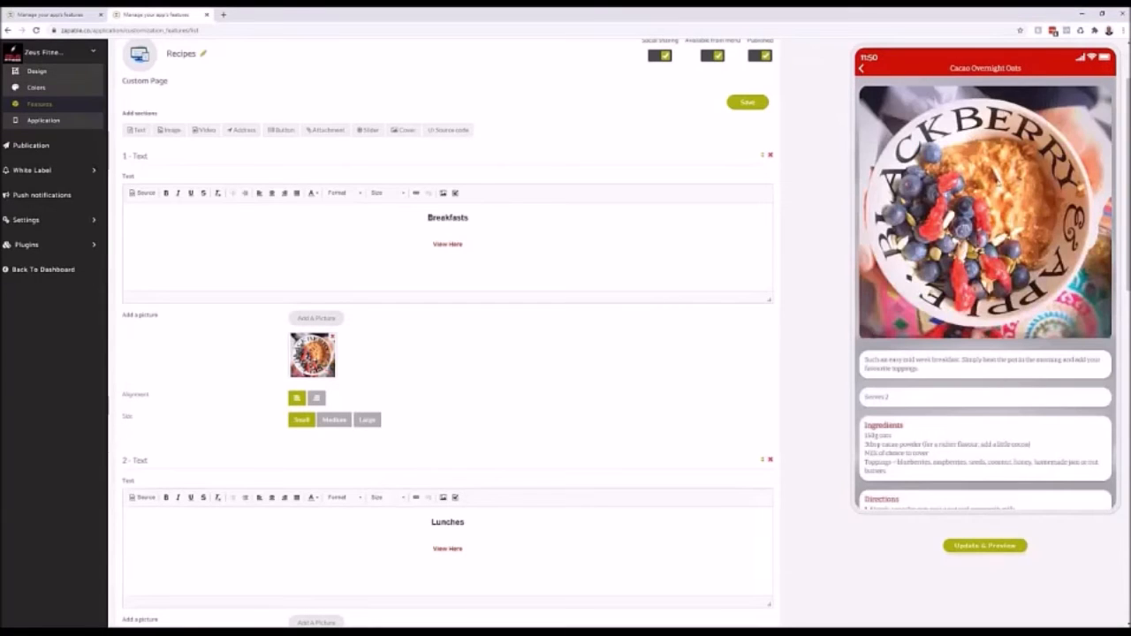
{"action": "scroll", "coordinate": [985, 265], "scroll_direction": "down", "scroll_amount": 5}
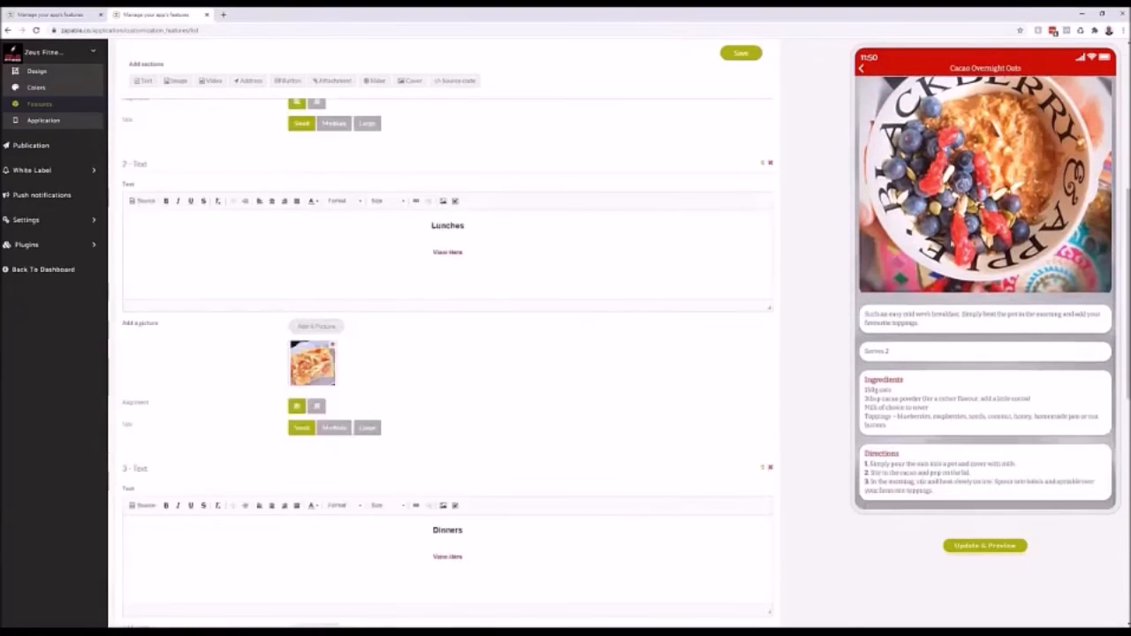
{"action": "scroll", "coordinate": [986, 265], "scroll_direction": "up", "scroll_amount": 3}
{"action": "scroll", "coordinate": [985, 310], "scroll_direction": "up", "scroll_amount": 3}
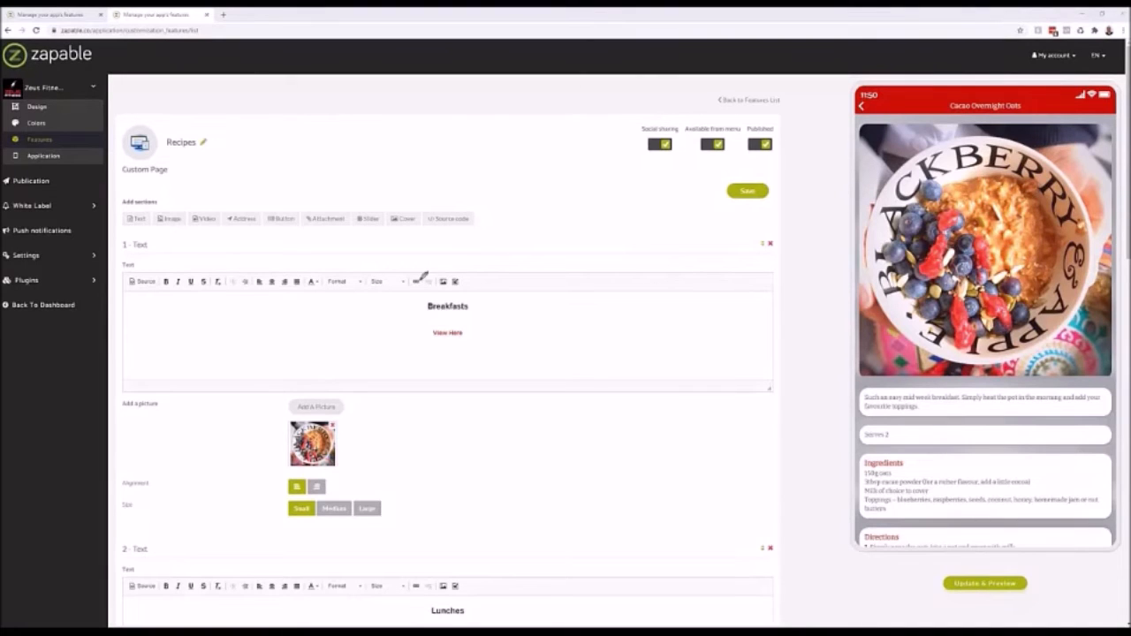
{"action": "mouse_move", "coordinate": [149, 236]}
{"action": "left_mouse_down"}
{"action": "mouse_move", "coordinate": [119, 240]}
{"action": "mouse_move", "coordinate": [140, 263]}
{"action": "mouse_move", "coordinate": [160, 246]}
{"action": "mouse_move", "coordinate": [145, 228]}
{"action": "left_mouse_up"}
{"action": "mouse_move", "coordinate": [338, 438]}
{"action": "left_mouse_down"}
{"action": "mouse_move", "coordinate": [875, 299]}
{"action": "mouse_move", "coordinate": [833, 290]}
{"action": "left_mouse_up"}
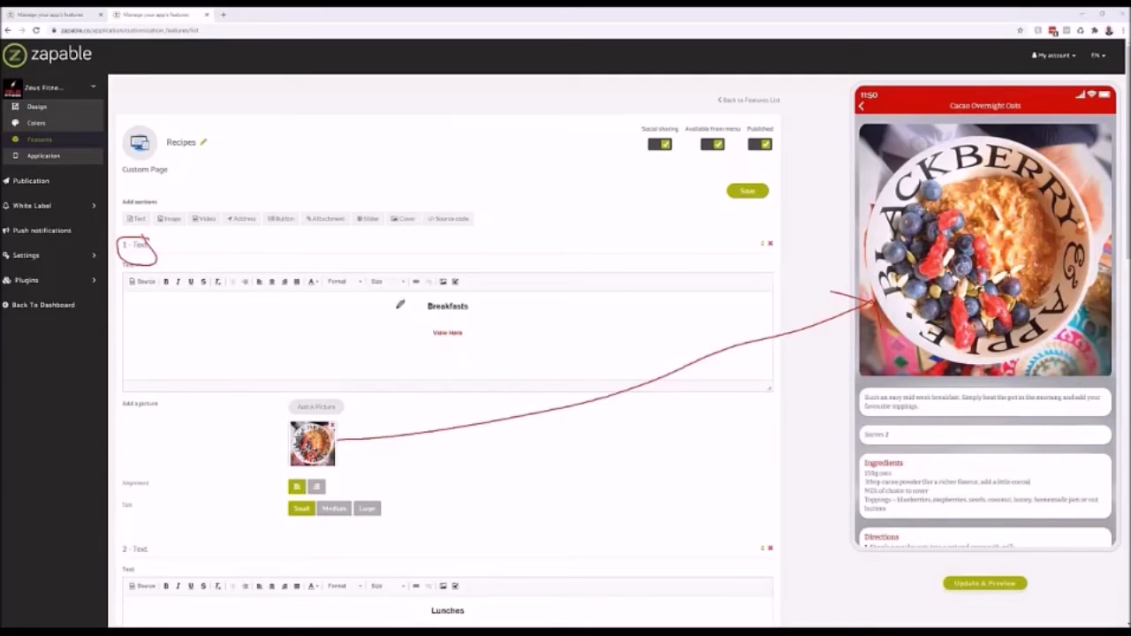
{"action": "mouse_move", "coordinate": [142, 209]}
{"action": "left_mouse_down"}
{"action": "mouse_move", "coordinate": [122, 228]}
{"action": "mouse_move", "coordinate": [145, 208]}
{"action": "left_mouse_up"}
{"action": "mouse_move", "coordinate": [899, 389]}
{"action": "left_mouse_down"}
{"action": "mouse_move", "coordinate": [855, 395]}
{"action": "mouse_move", "coordinate": [887, 394]}
{"action": "left_mouse_up"}
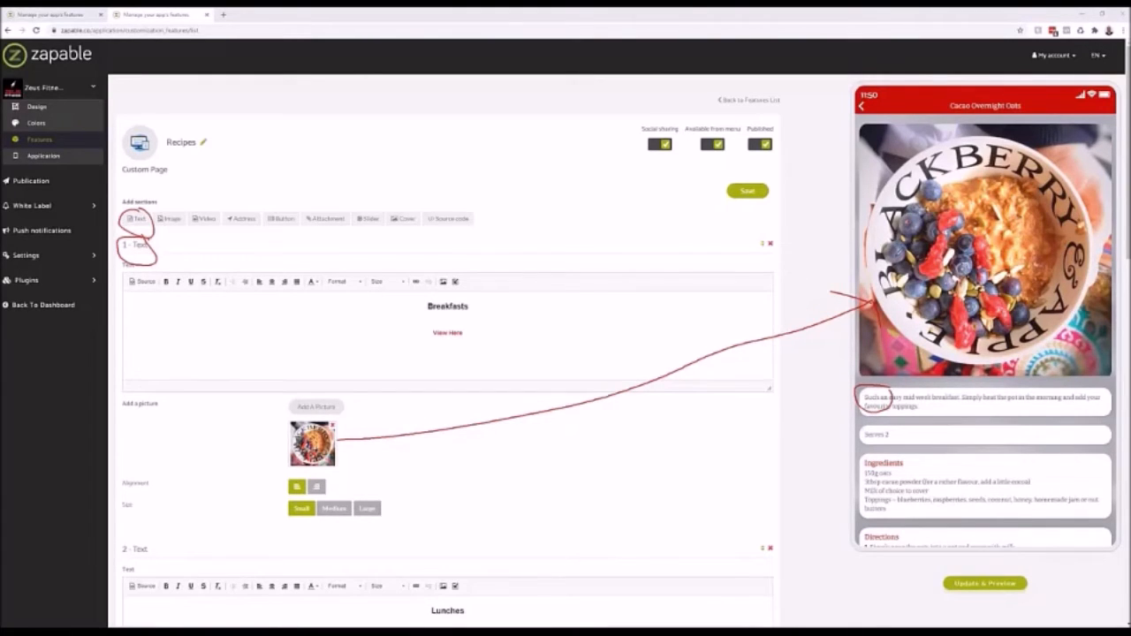
{"action": "key", "text": "Escape"}
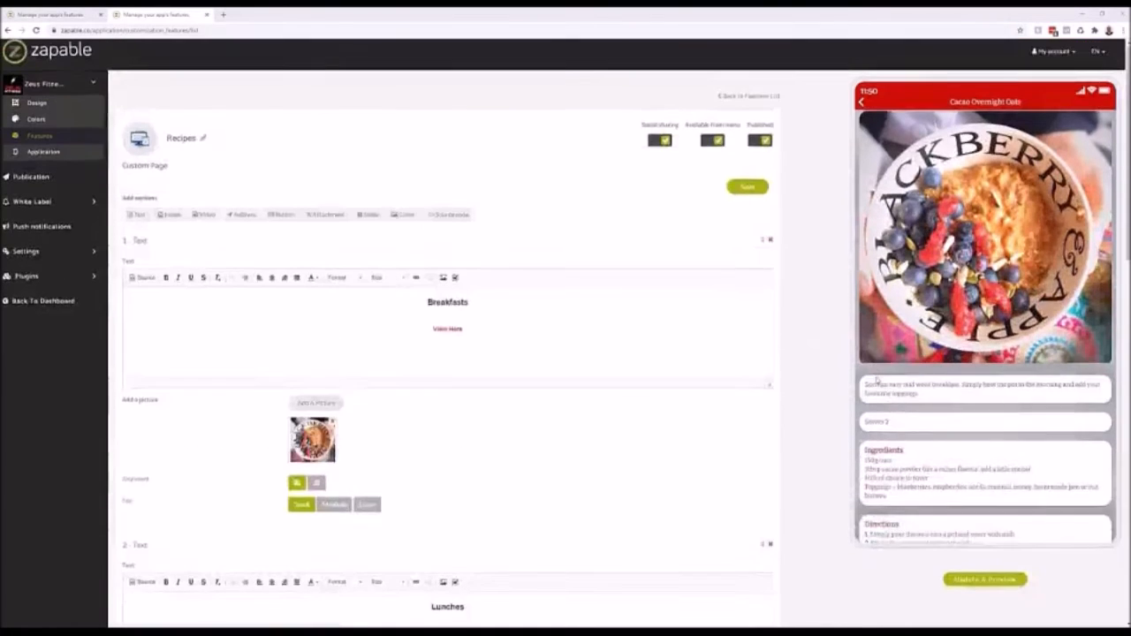
- Add a new text section to the Recipes custom page and remove that section again
{"action": "scroll", "coordinate": [879, 381], "scroll_direction": "down", "scroll_amount": 1}
{"action": "scroll", "coordinate": [937, 403], "scroll_direction": "up", "scroll_amount": 2}
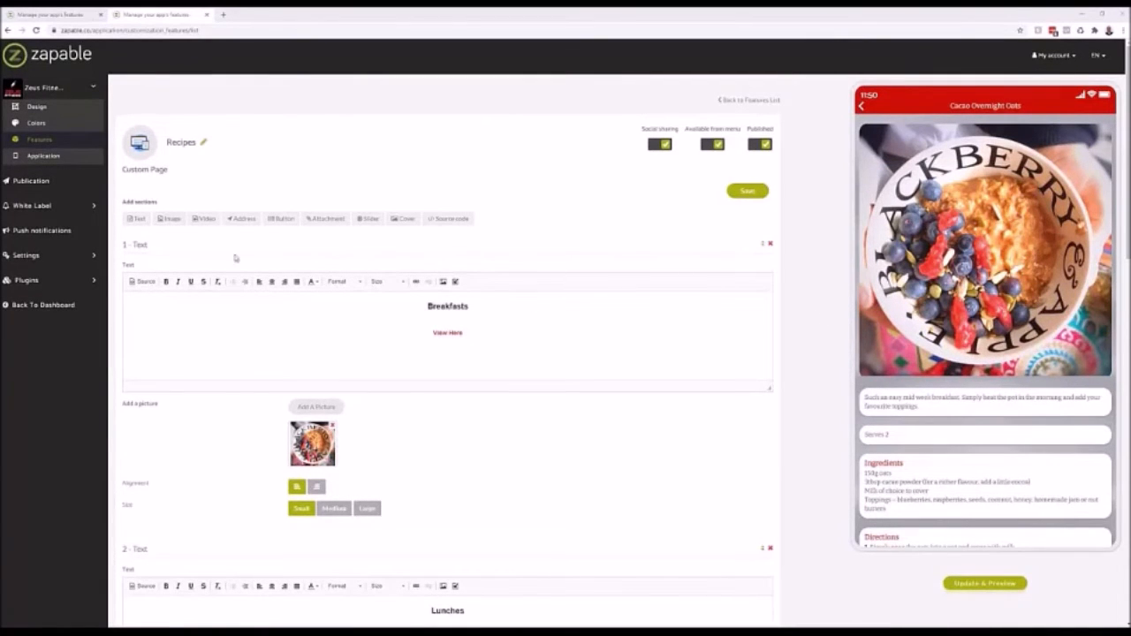
{"action": "left_click", "coordinate": [136, 218]}
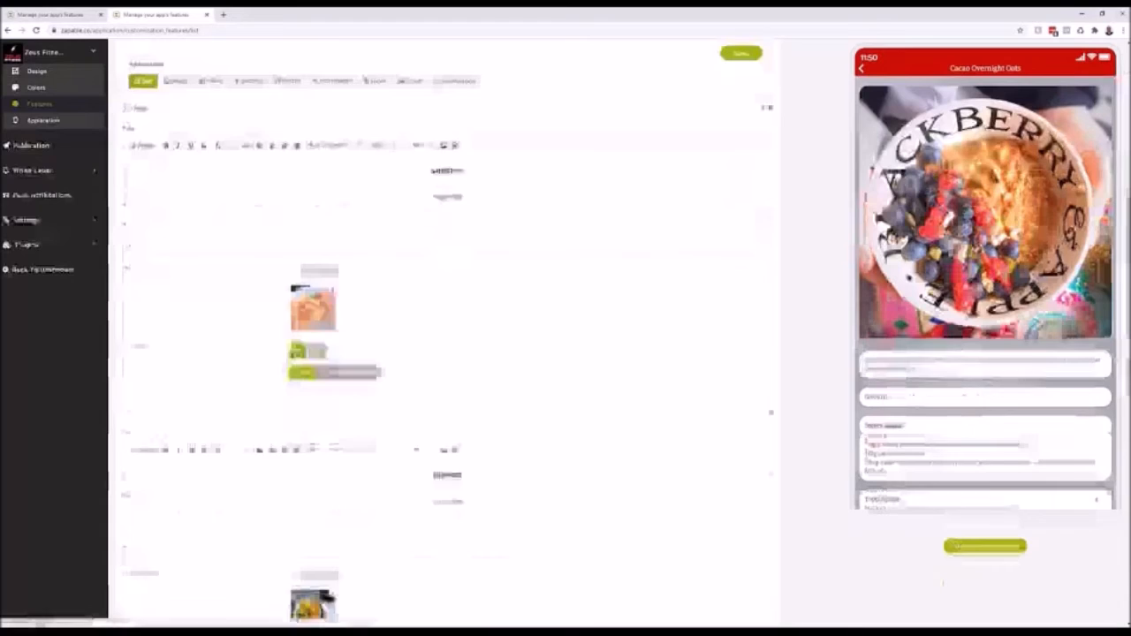
{"action": "left_click", "coordinate": [770, 410]}
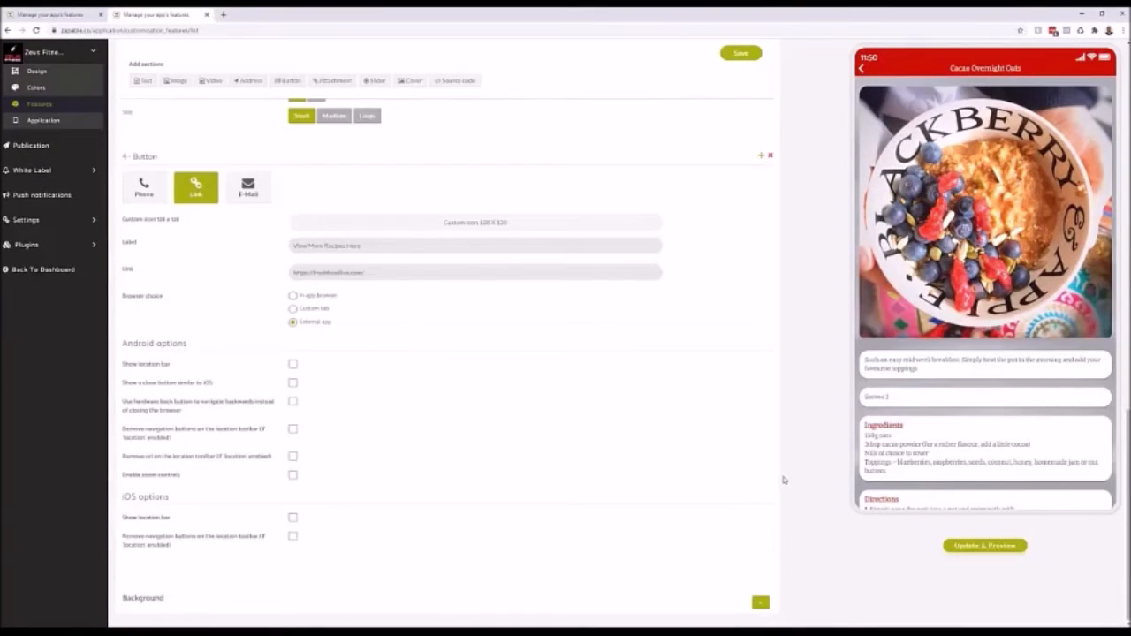
{"action": "scroll", "coordinate": [783, 480], "scroll_direction": "up", "scroll_amount": 15}
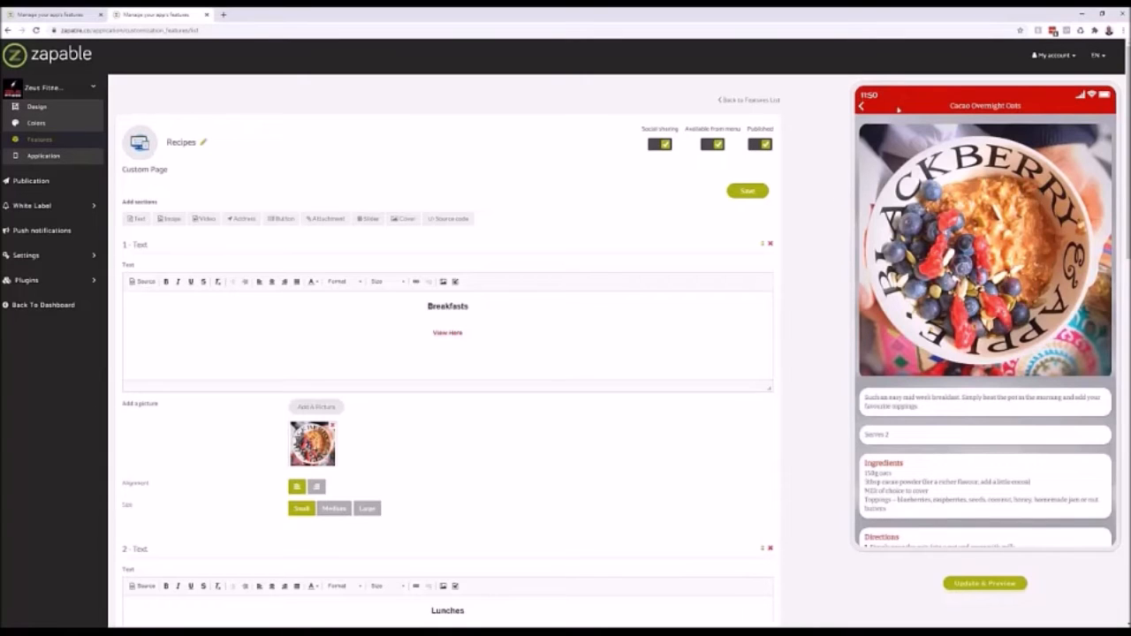
- From the app preview's home screen, open the Merch shop and view the Zeus LAUNCH! hoodie's store page under Standard College Hoodies
{"action": "left_click", "coordinate": [861, 106]}
{"action": "left_click", "coordinate": [862, 107]}
{"action": "left_click", "coordinate": [862, 107]}
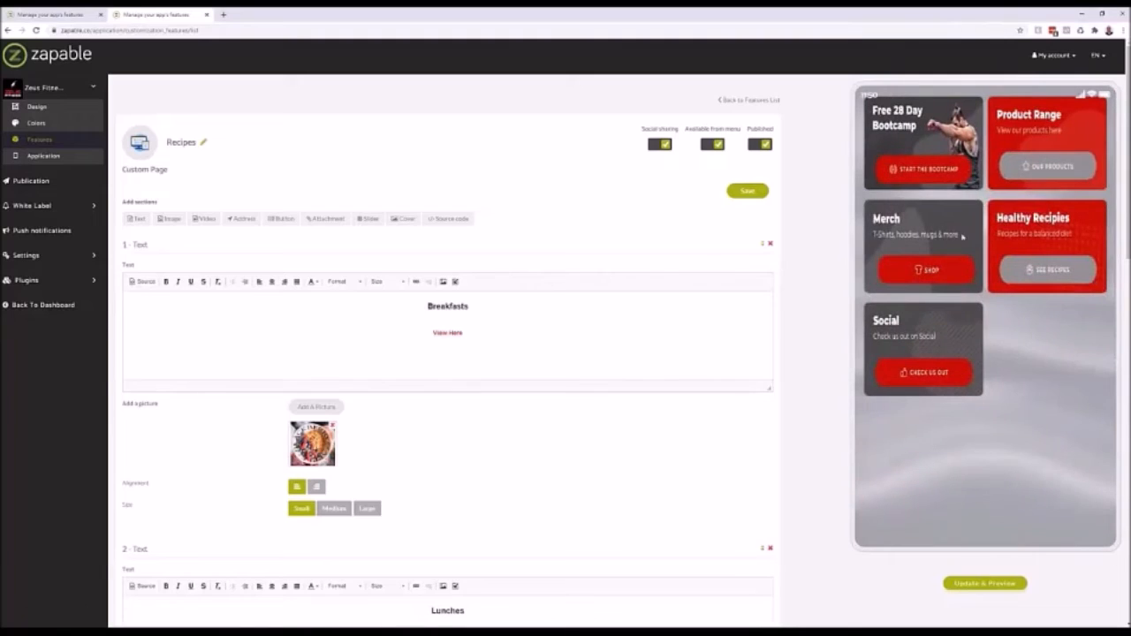
{"action": "left_click", "coordinate": [933, 271]}
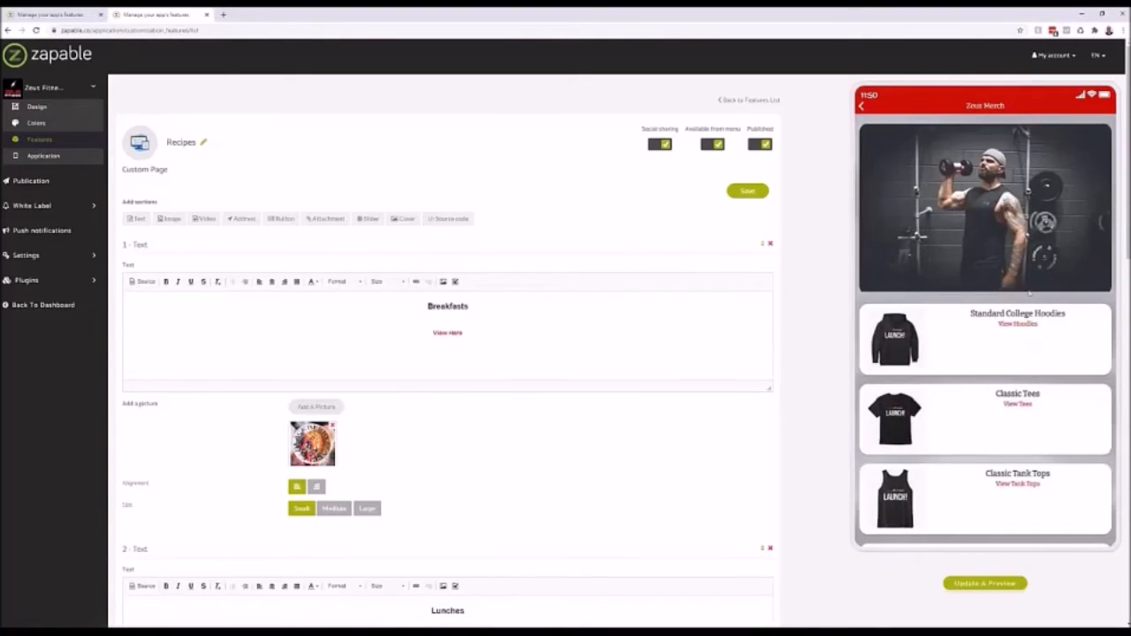
{"action": "left_click", "coordinate": [1017, 325]}
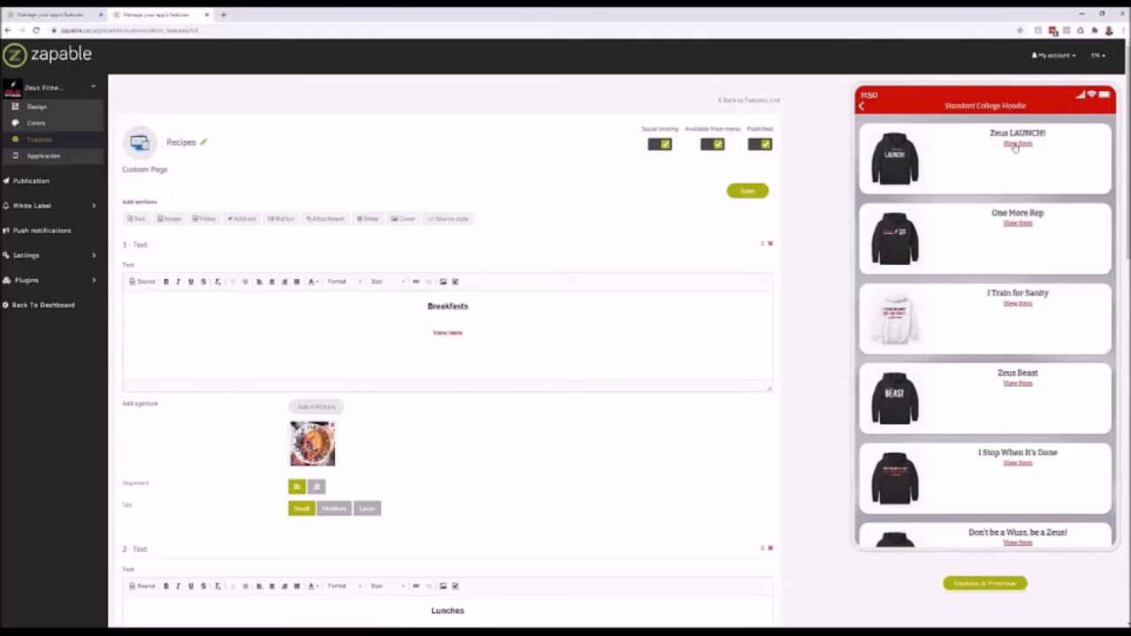
{"action": "left_click", "coordinate": [1017, 144]}
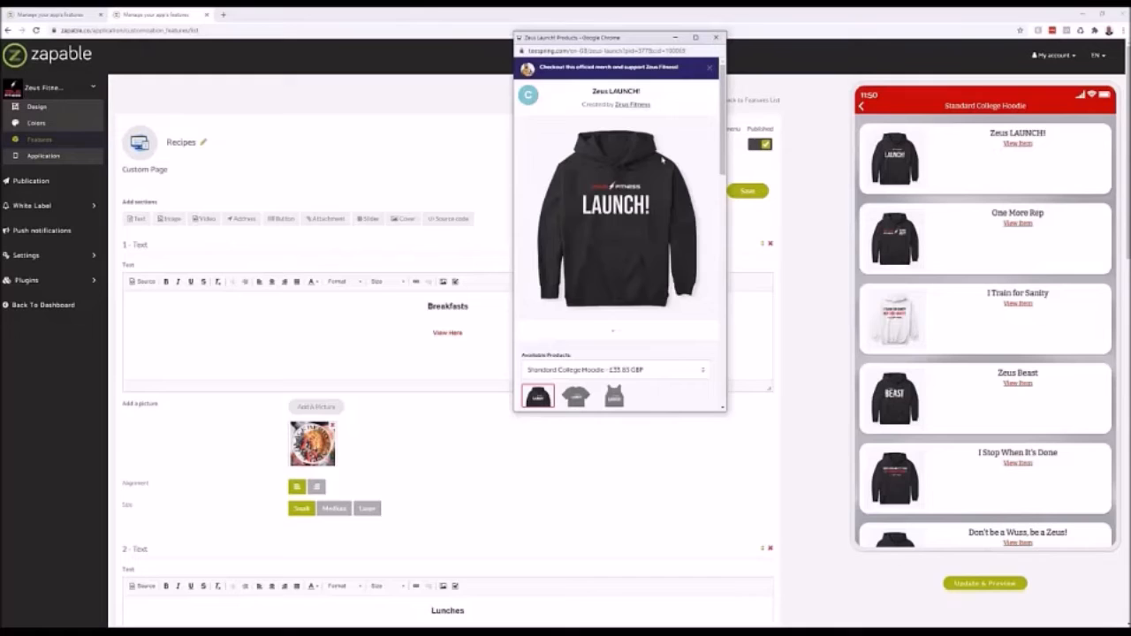
{"action": "scroll", "coordinate": [680, 132], "scroll_direction": "down", "scroll_amount": 1}
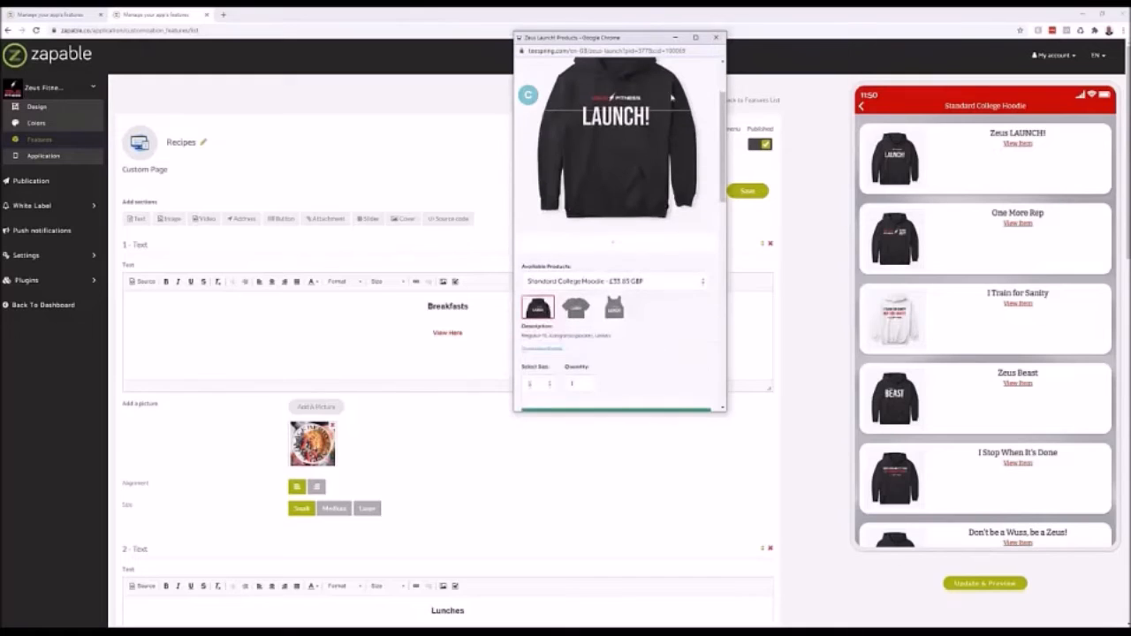
{"action": "left_click", "coordinate": [715, 40]}
- Return to the preview's home screen, open Product Range and look through the Zeus Pumpt page and its linked sales page
{"action": "left_click", "coordinate": [862, 106]}
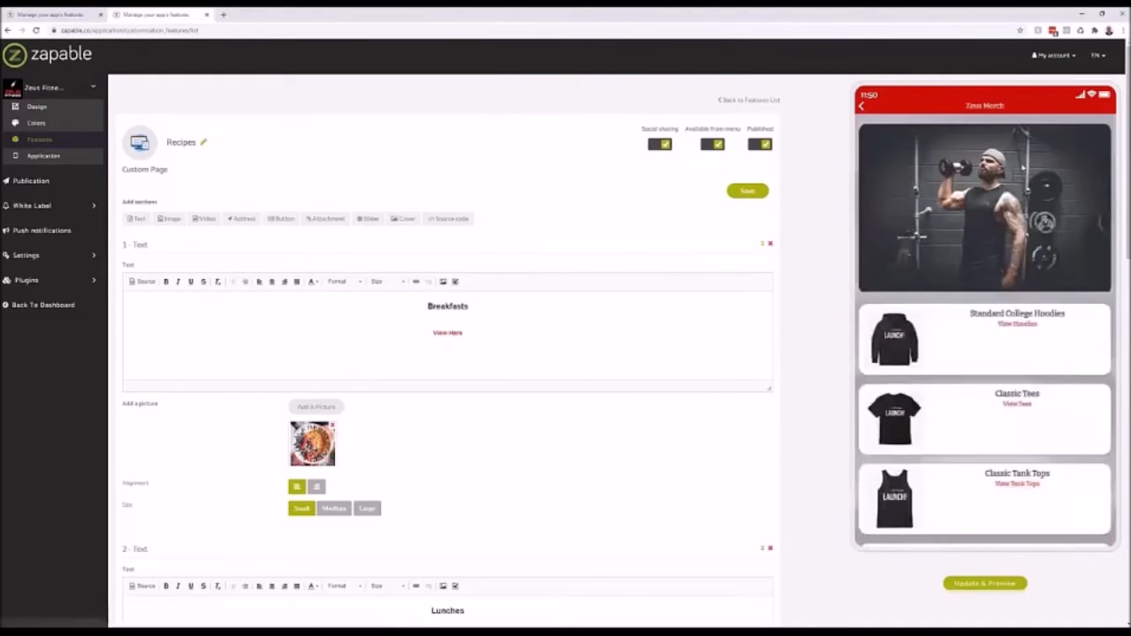
{"action": "left_click", "coordinate": [862, 107]}
{"action": "left_click", "coordinate": [997, 178]}
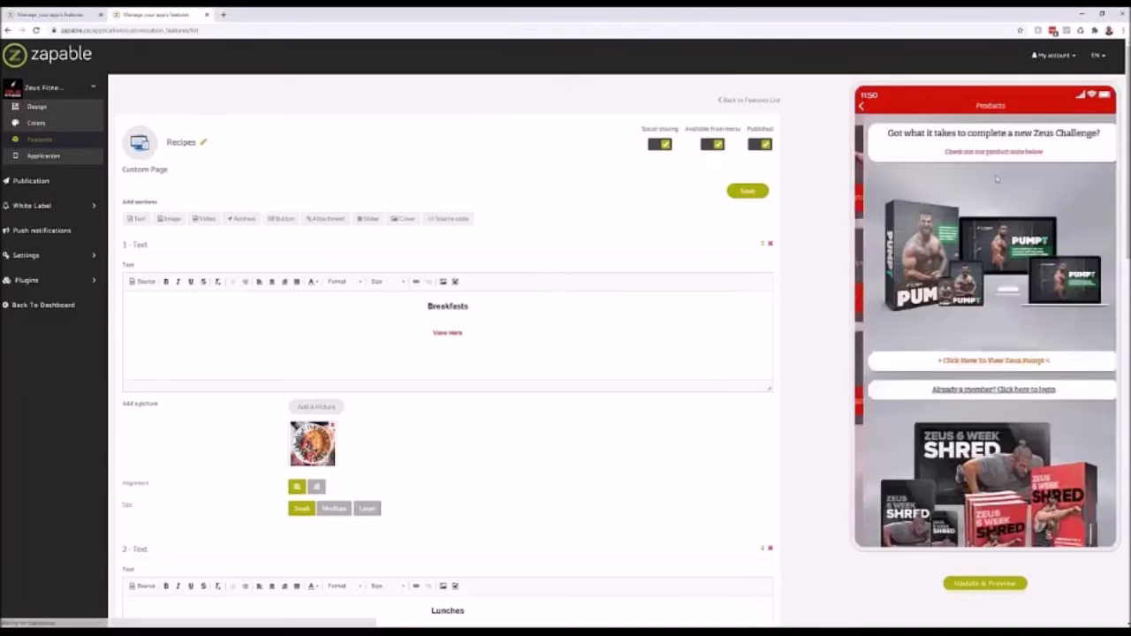
{"action": "left_click", "coordinate": [985, 361]}
{"action": "scroll", "coordinate": [934, 510], "scroll_direction": "down", "scroll_amount": 5}
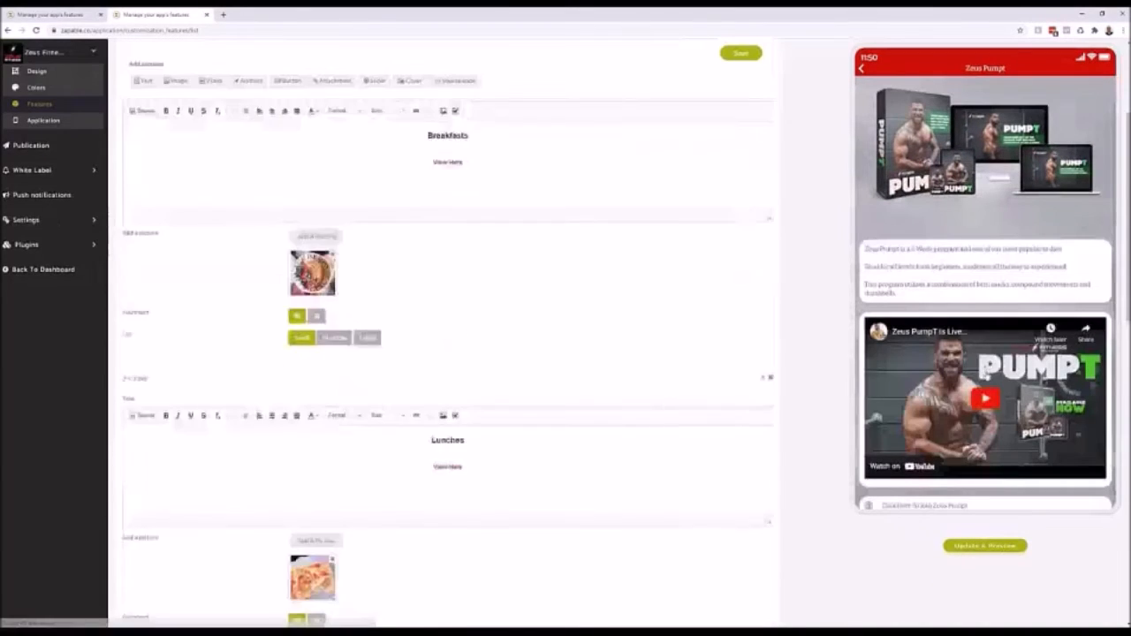
{"action": "left_click", "coordinate": [934, 506]}
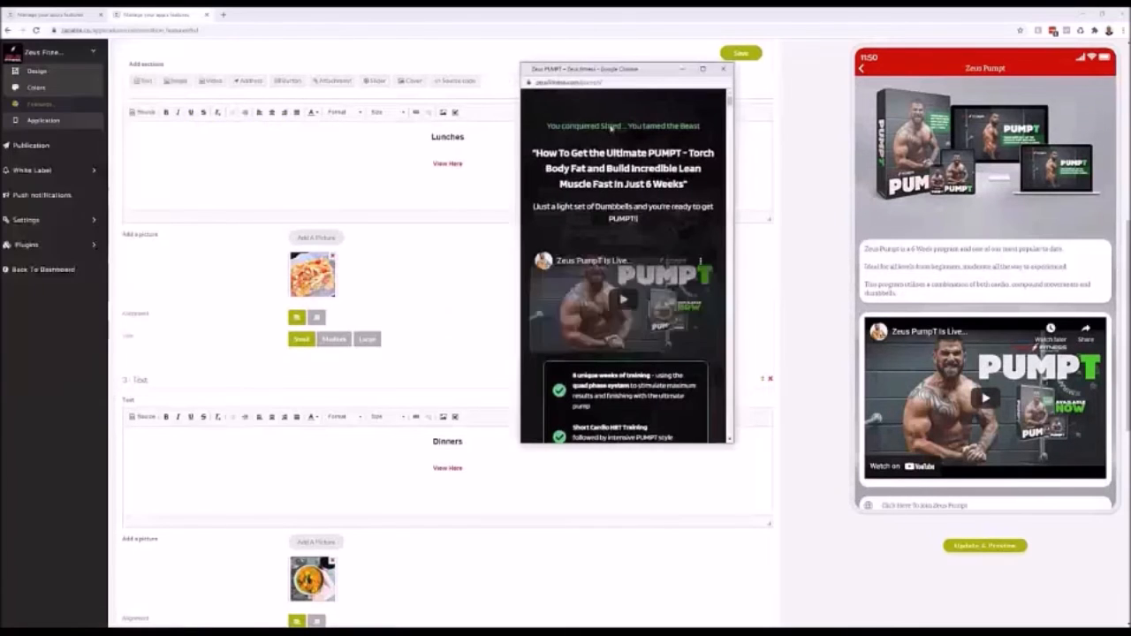
{"action": "left_click_drag", "start_coordinate": [730, 104], "coordinate": [730, 364]}
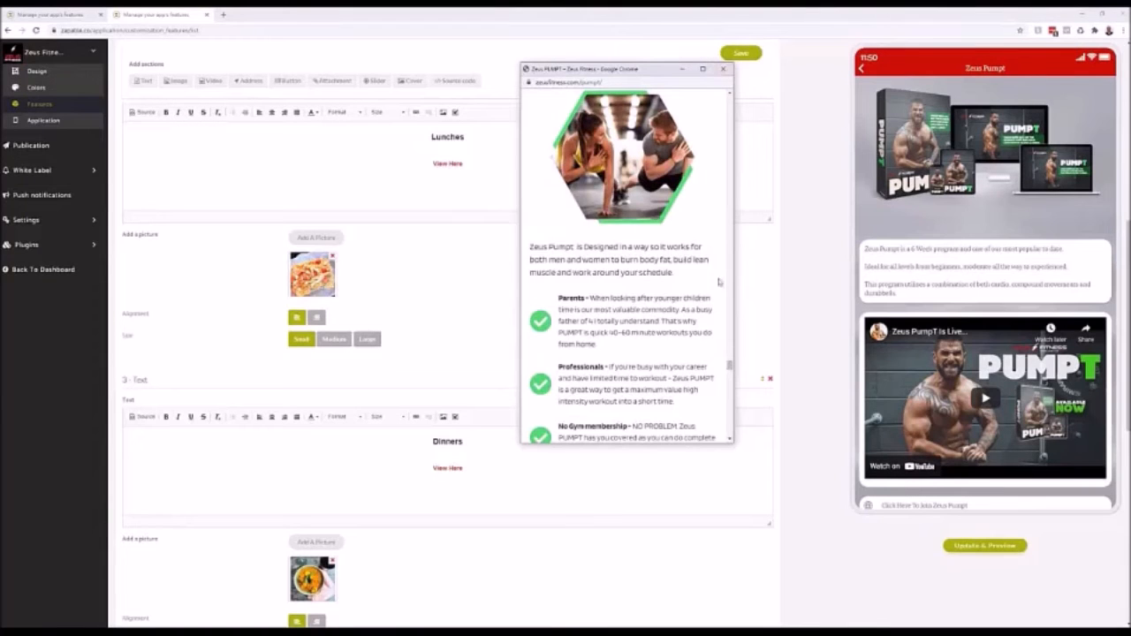
{"action": "left_click", "coordinate": [723, 68]}
- Go back to the preview's home screen and open the Social Links page
{"action": "left_click", "coordinate": [861, 68]}
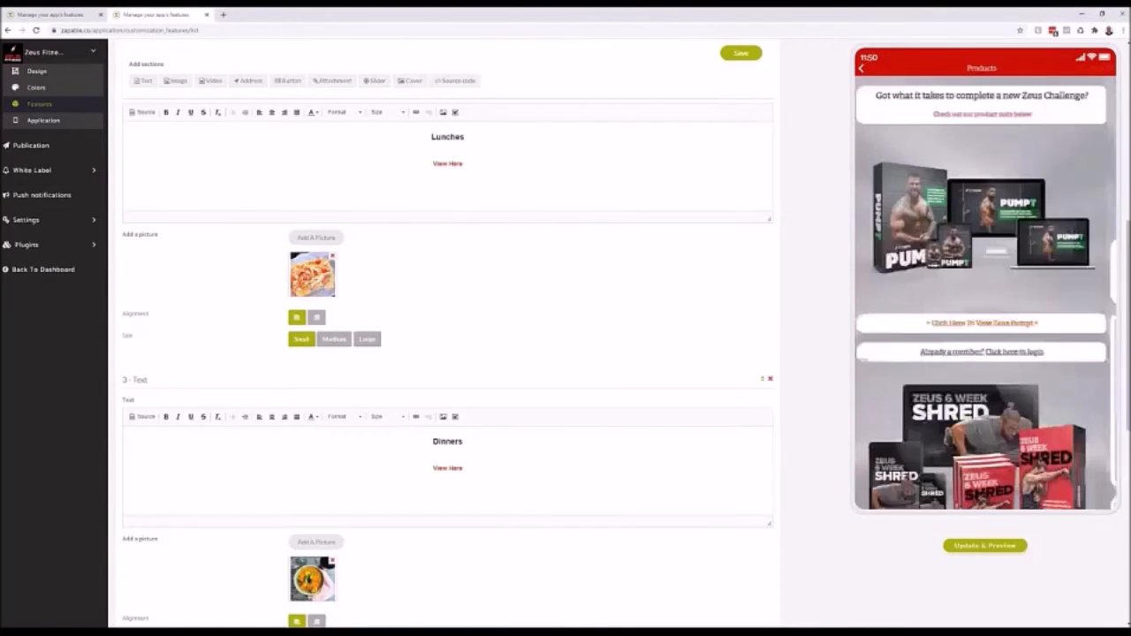
{"action": "left_click", "coordinate": [863, 68]}
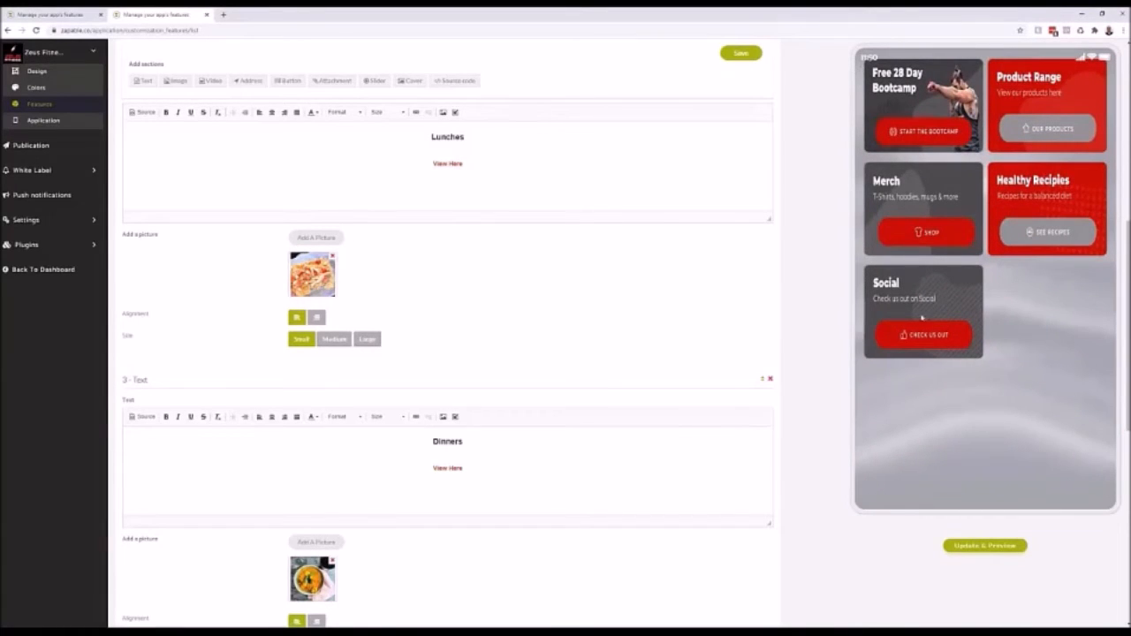
{"action": "left_click", "coordinate": [925, 334]}
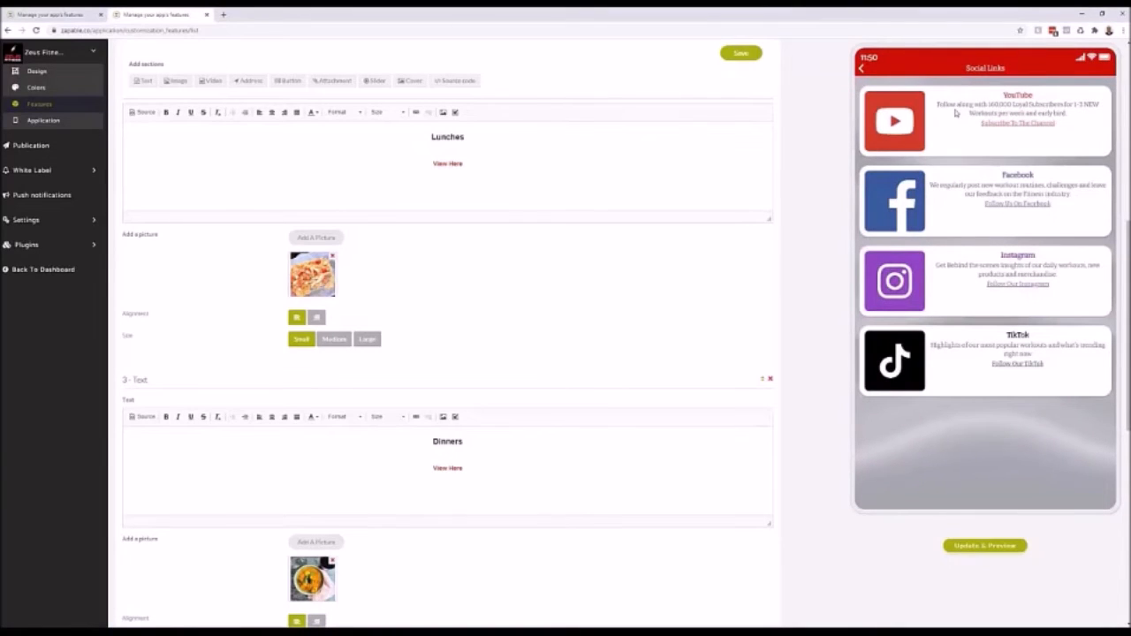
- Return to the features list, open the Social Links custom page and examine its YouTube and Facebook text sections
{"action": "scroll", "coordinate": [338, 151], "scroll_direction": "up", "scroll_amount": 6}
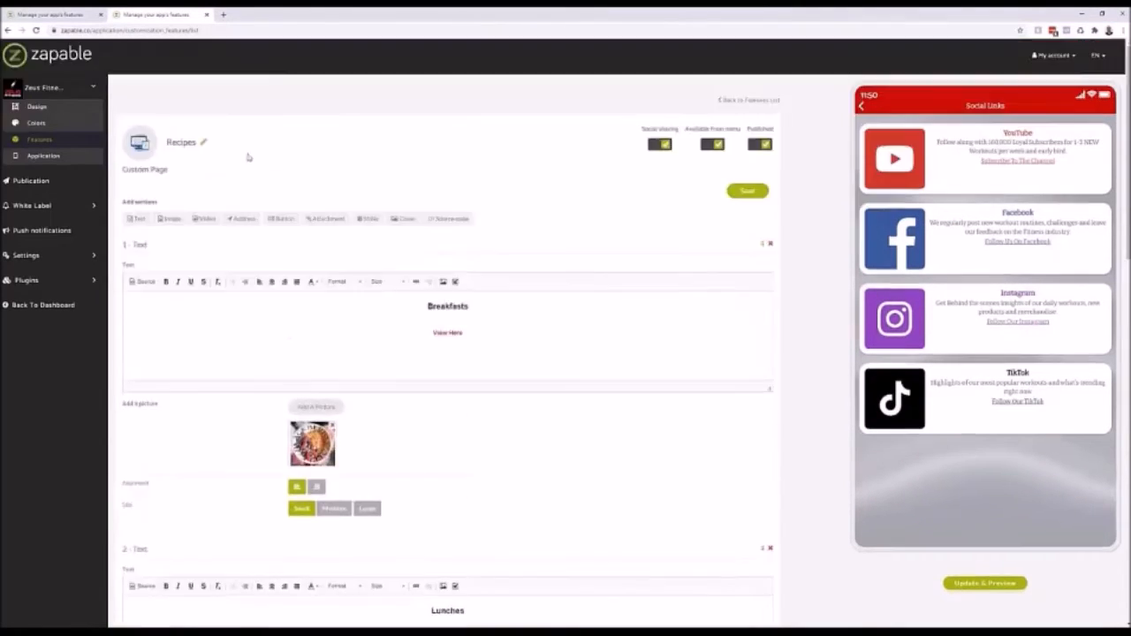
{"action": "left_click", "coordinate": [746, 101]}
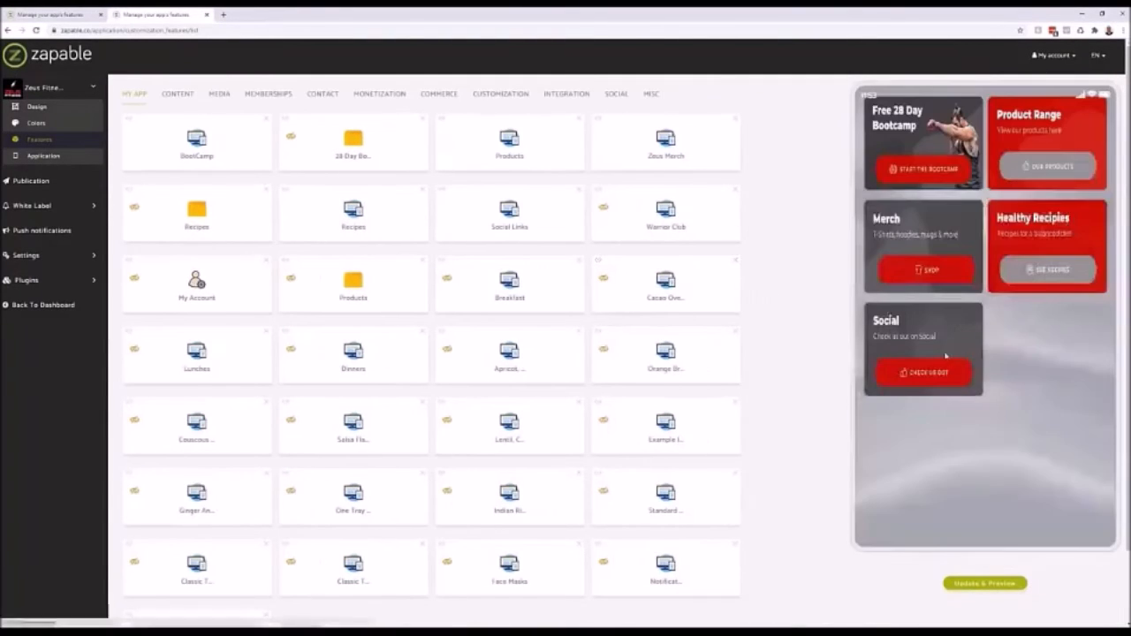
{"action": "left_click", "coordinate": [937, 372]}
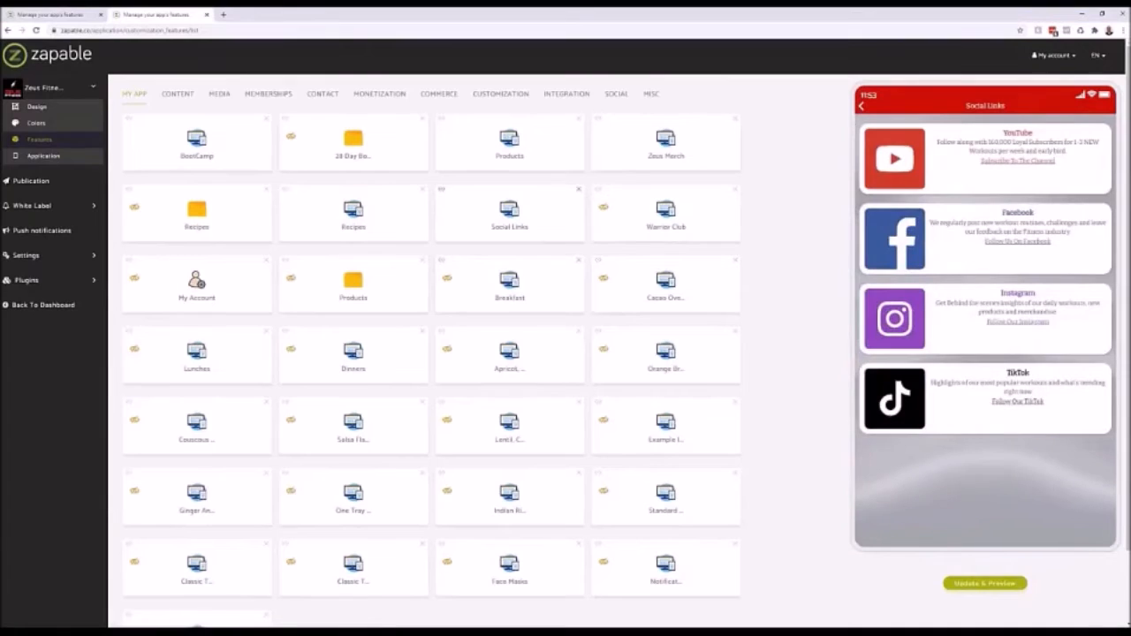
{"action": "left_click", "coordinate": [505, 221]}
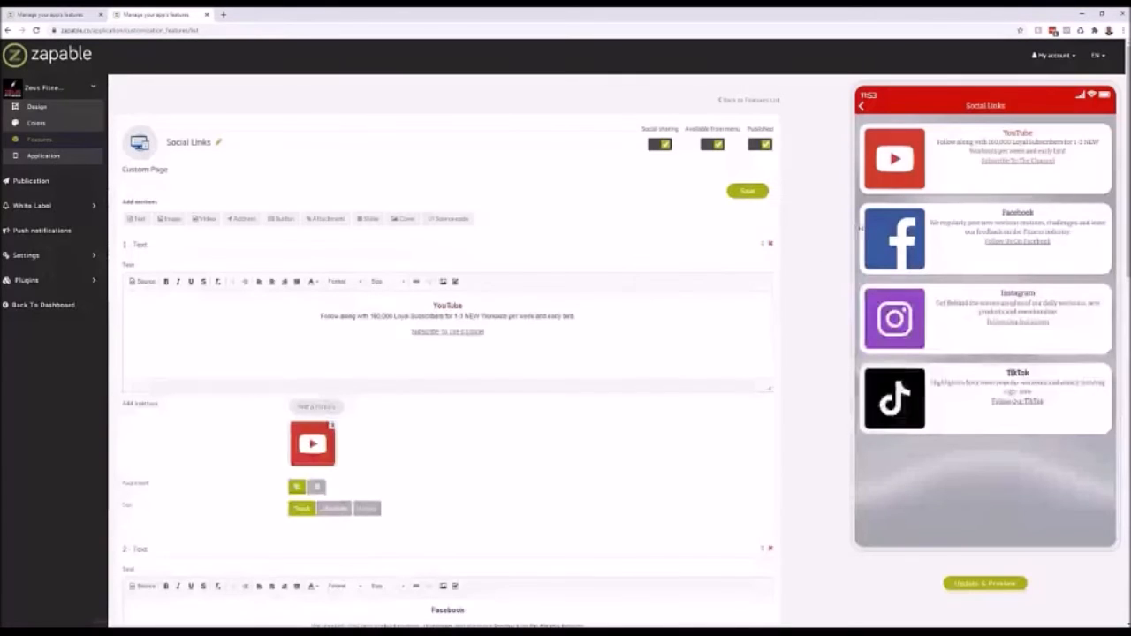
{"action": "scroll", "coordinate": [527, 351], "scroll_direction": "down", "scroll_amount": 2}
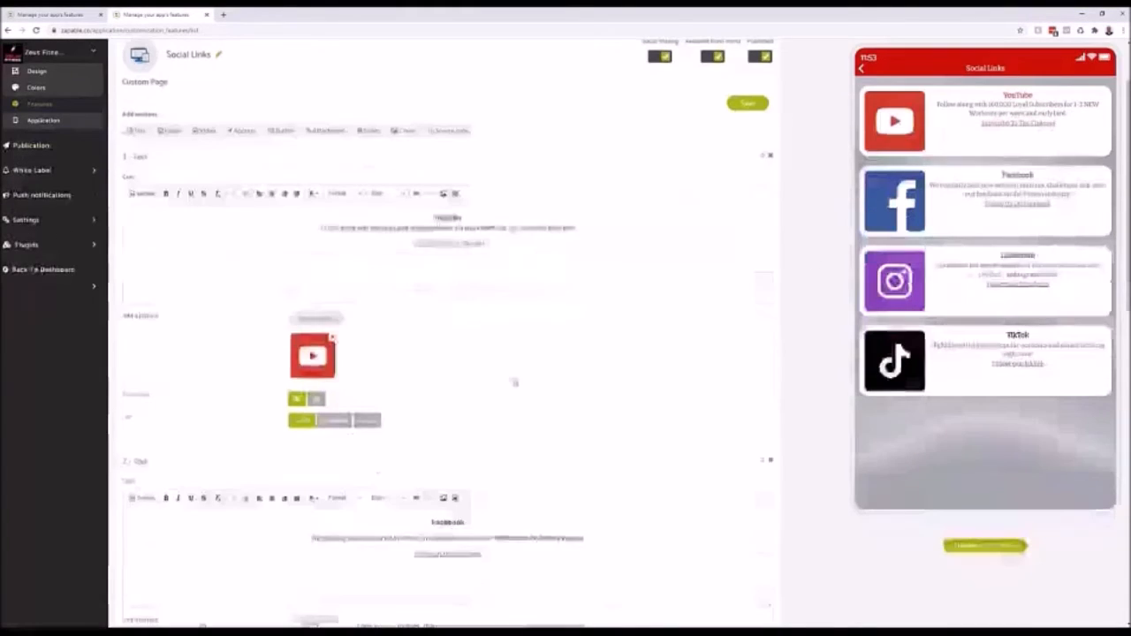
{"action": "scroll", "coordinate": [487, 353], "scroll_direction": "down", "scroll_amount": 3}
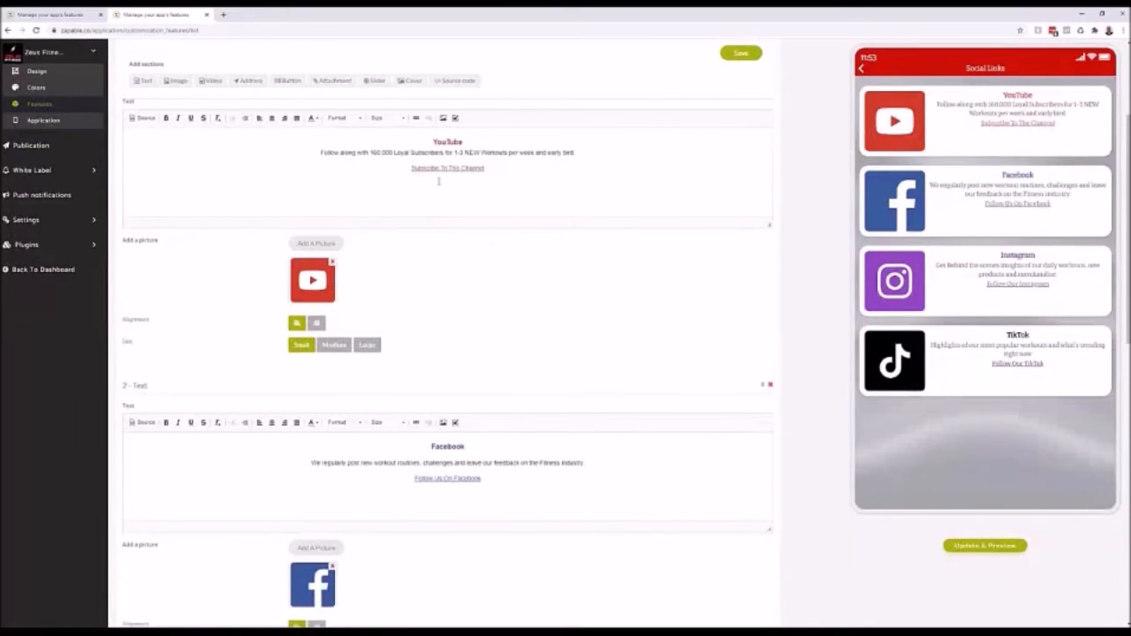
{"action": "scroll", "coordinate": [255, 212], "scroll_direction": "up", "scroll_amount": 3}
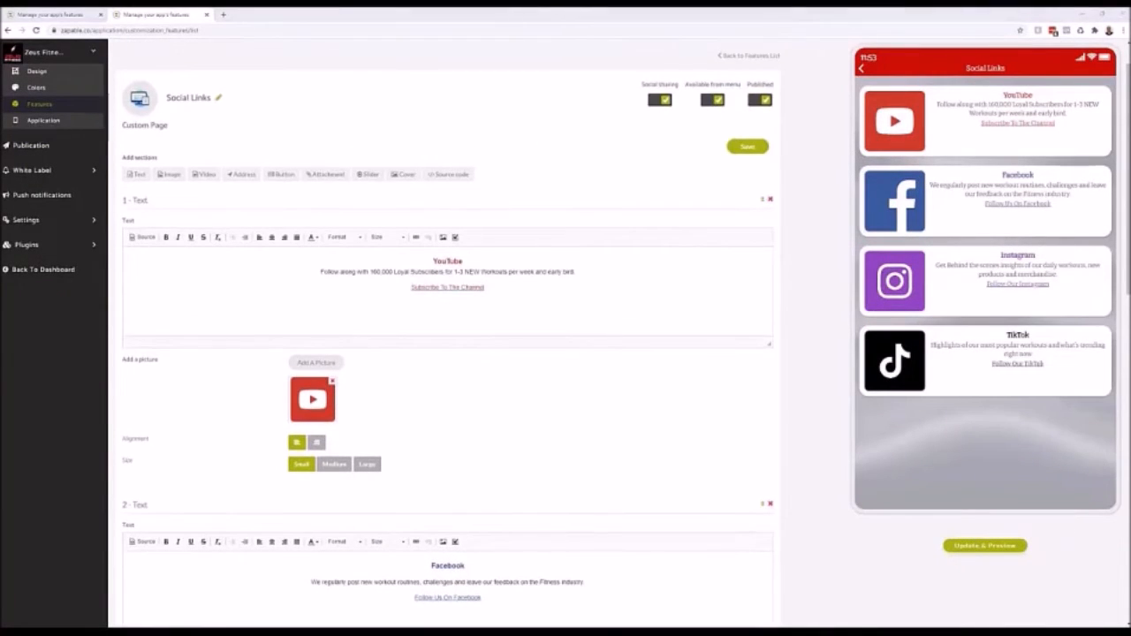
{"action": "mouse_move", "coordinate": [157, 192]}
{"action": "left_mouse_down"}
{"action": "mouse_move", "coordinate": [116, 198]}
{"action": "mouse_move", "coordinate": [152, 192]}
{"action": "left_mouse_up"}
{"action": "mouse_move", "coordinate": [460, 256]}
{"action": "left_mouse_down"}
{"action": "mouse_move", "coordinate": [329, 254]}
{"action": "mouse_move", "coordinate": [352, 280]}
{"action": "mouse_move", "coordinate": [584, 272]}
{"action": "mouse_move", "coordinate": [464, 248]}
{"action": "left_mouse_up"}
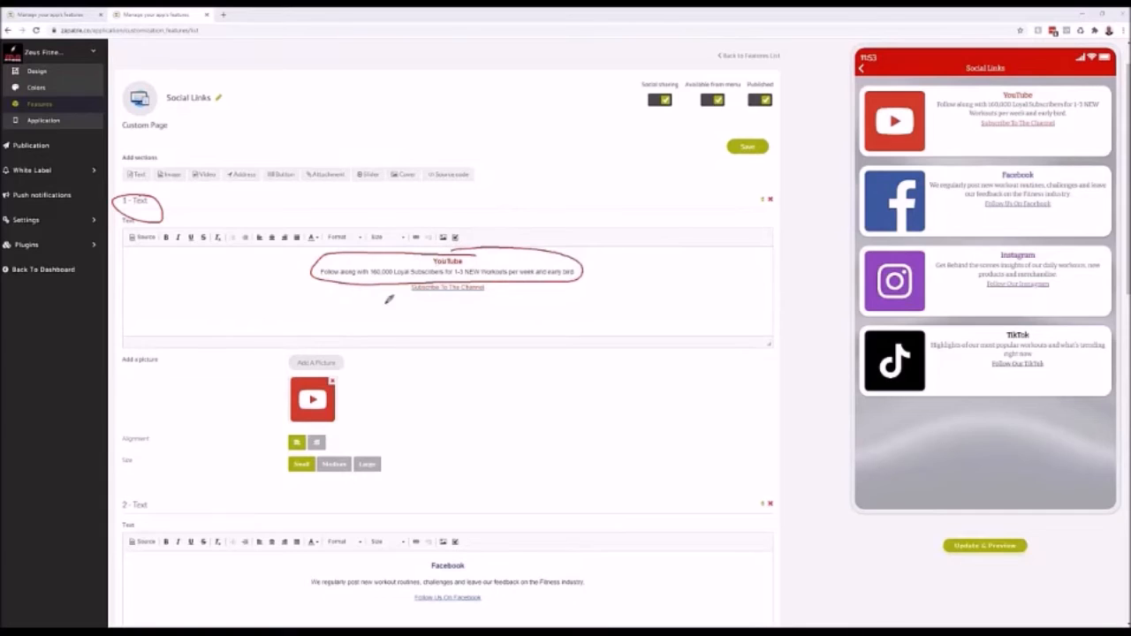
{"action": "mouse_move", "coordinate": [402, 281]}
{"action": "left_mouse_down"}
{"action": "mouse_move", "coordinate": [409, 292]}
{"action": "mouse_move", "coordinate": [505, 294]}
{"action": "mouse_move", "coordinate": [504, 283]}
{"action": "left_mouse_up"}
{"action": "mouse_move", "coordinate": [865, 126]}
{"action": "left_mouse_down"}
{"action": "mouse_move", "coordinate": [695, 272]}
{"action": "mouse_move", "coordinate": [341, 357]}
{"action": "mouse_move", "coordinate": [277, 360]}
{"action": "mouse_move", "coordinate": [375, 416]}
{"action": "mouse_move", "coordinate": [336, 352]}
{"action": "left_mouse_up"}
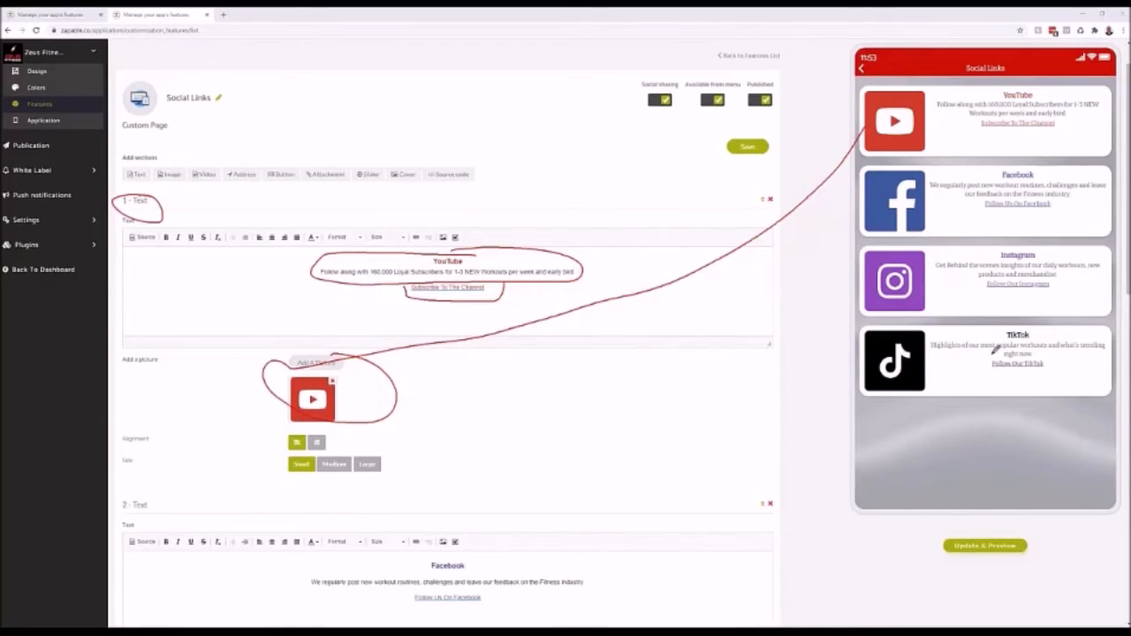
{"action": "key", "text": "Escape"}
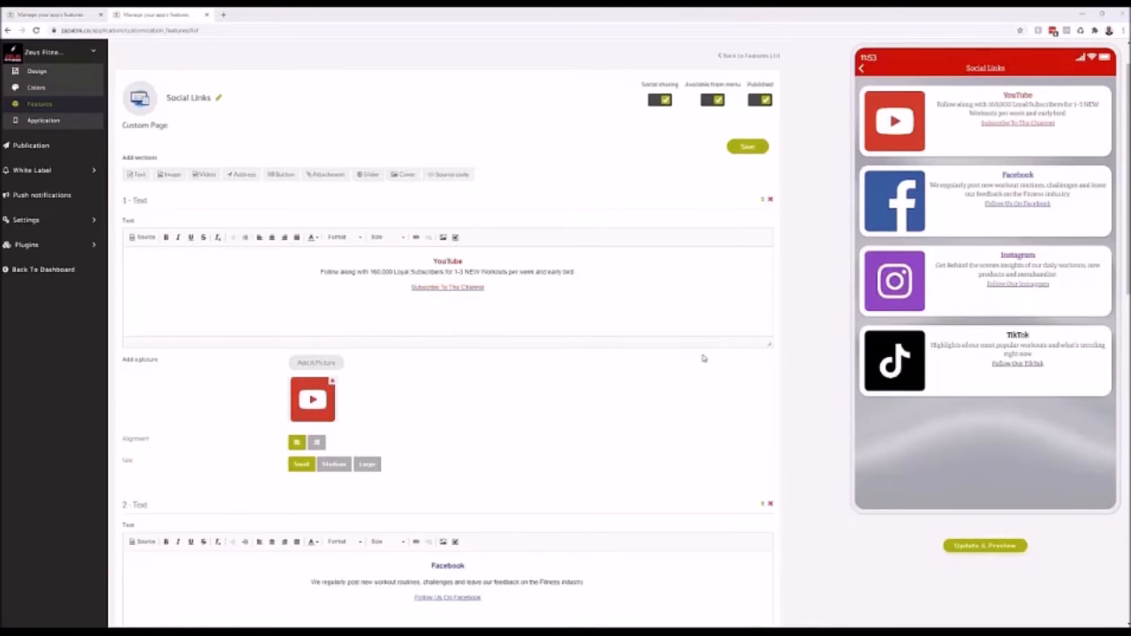
{"action": "left_click", "coordinate": [1008, 288]}
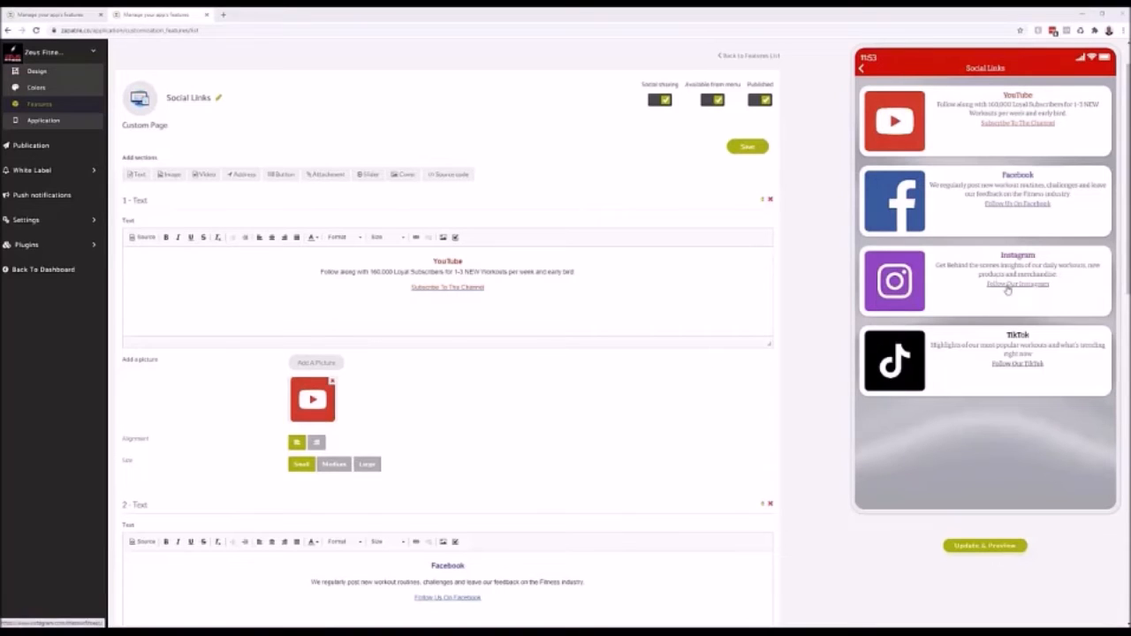
- Open the Instagram link from the Social Links preview, look at the Zeus Fitness profile's bio, and close the profile window
{"action": "left_click_drag", "start_coordinate": [122, 12], "coordinate": [659, 57]}
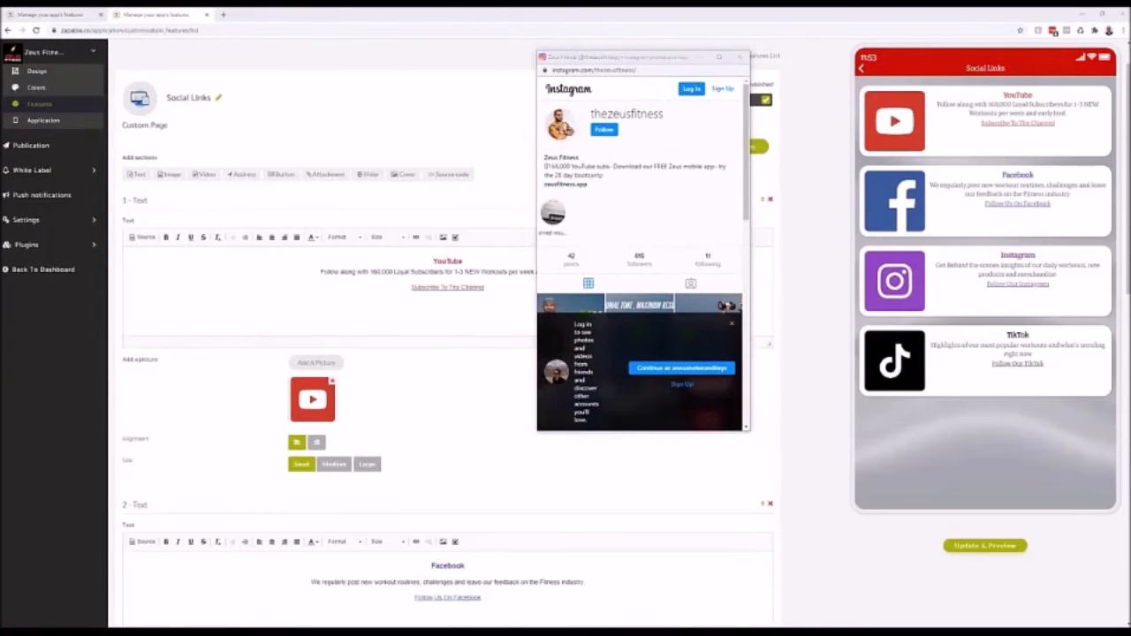
{"action": "mouse_move", "coordinate": [611, 174]}
{"action": "left_mouse_down"}
{"action": "mouse_move", "coordinate": [555, 152]}
{"action": "mouse_move", "coordinate": [546, 191]}
{"action": "mouse_move", "coordinate": [614, 169]}
{"action": "mouse_move", "coordinate": [608, 158]}
{"action": "left_mouse_up"}
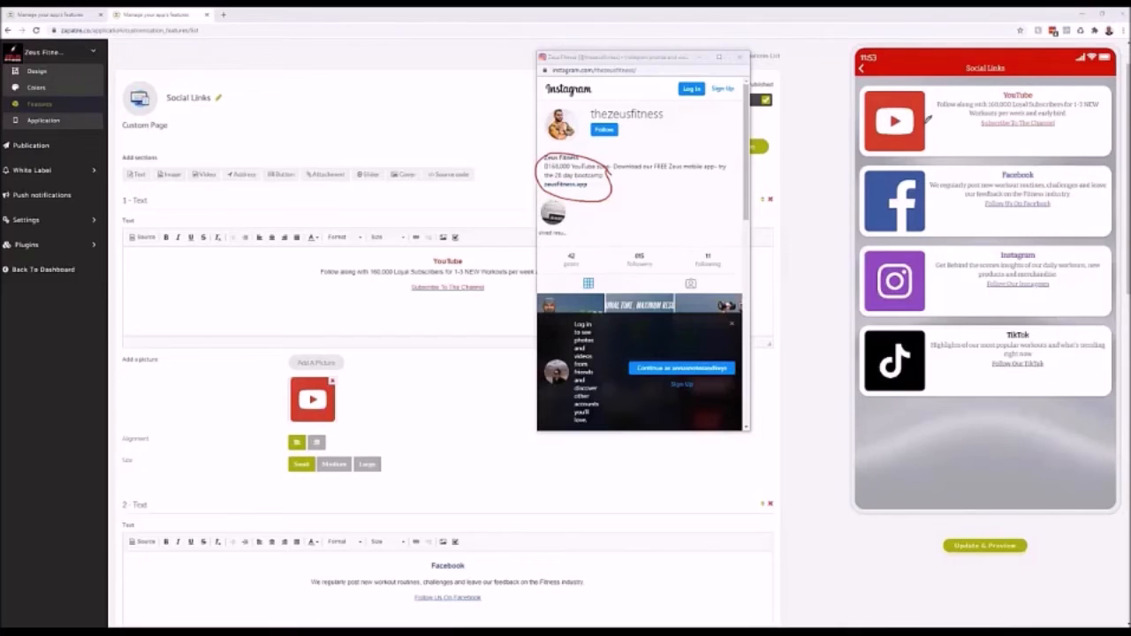
{"action": "key", "text": "ctrl+z"}
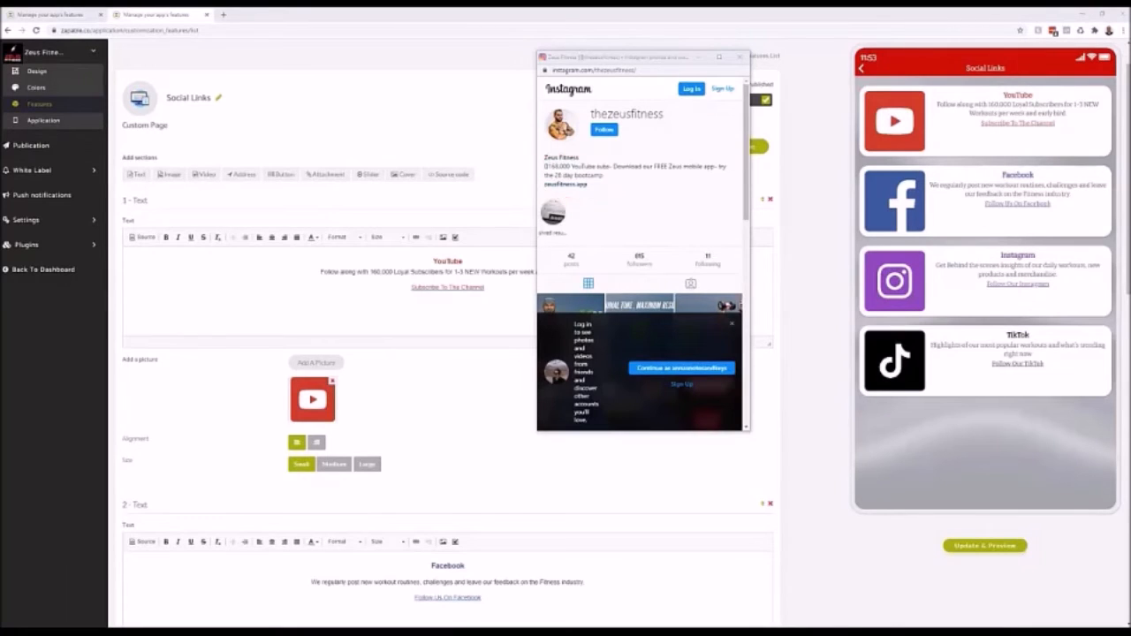
{"action": "left_click", "coordinate": [738, 57]}
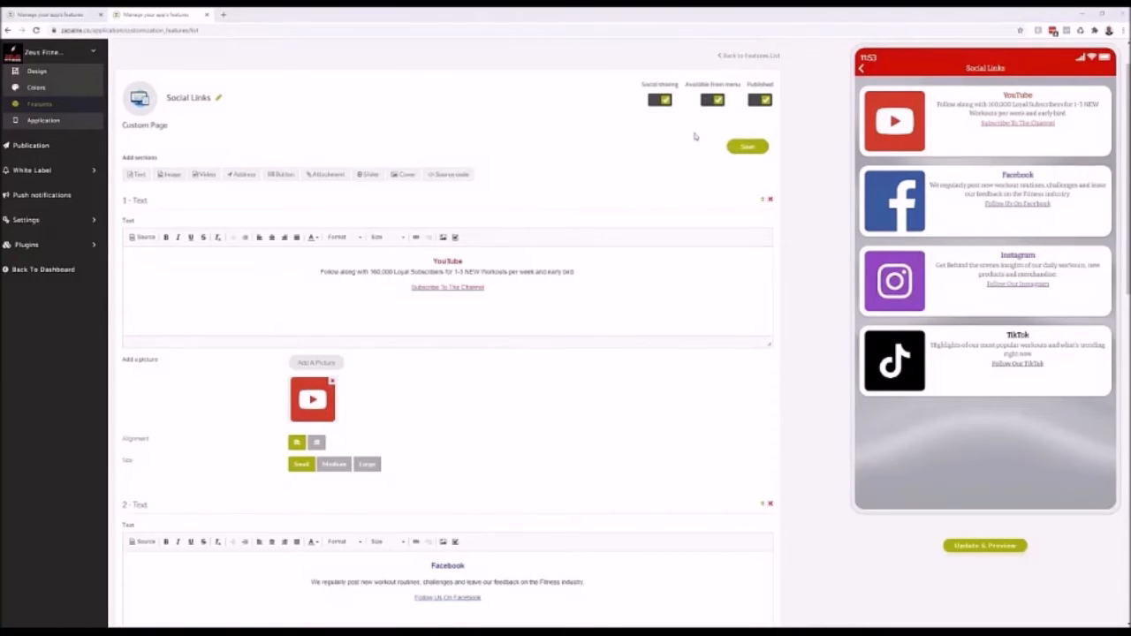
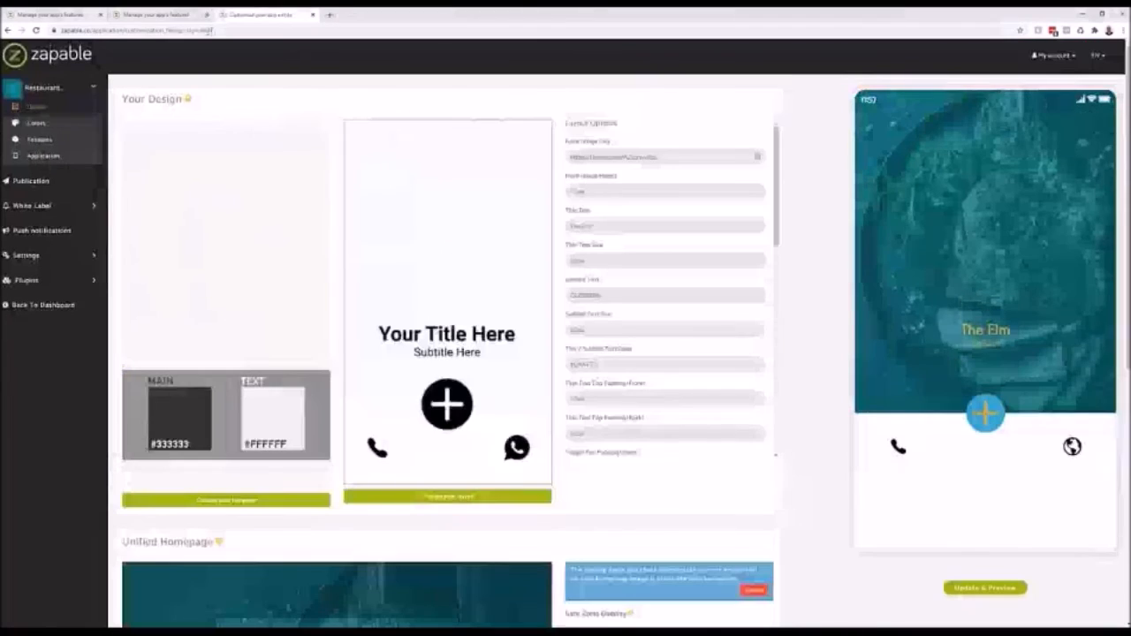
- Close the two feature-management tabs and look through the restaurant app's layout options down to the Web Link URL
{"action": "left_click", "coordinate": [206, 15]}
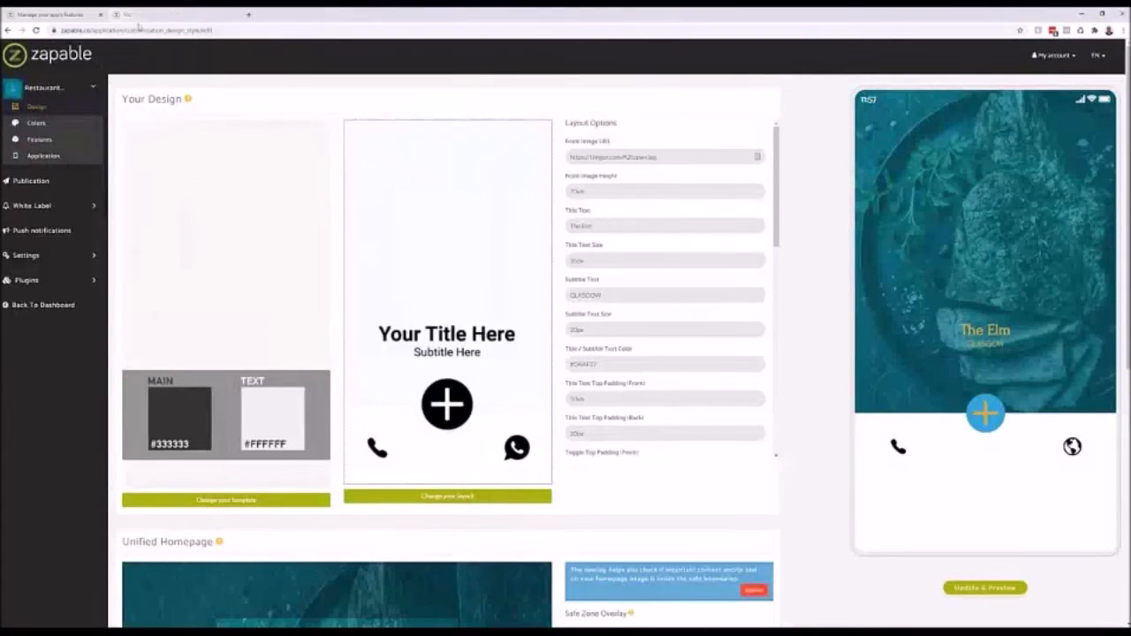
{"action": "left_click", "coordinate": [100, 15]}
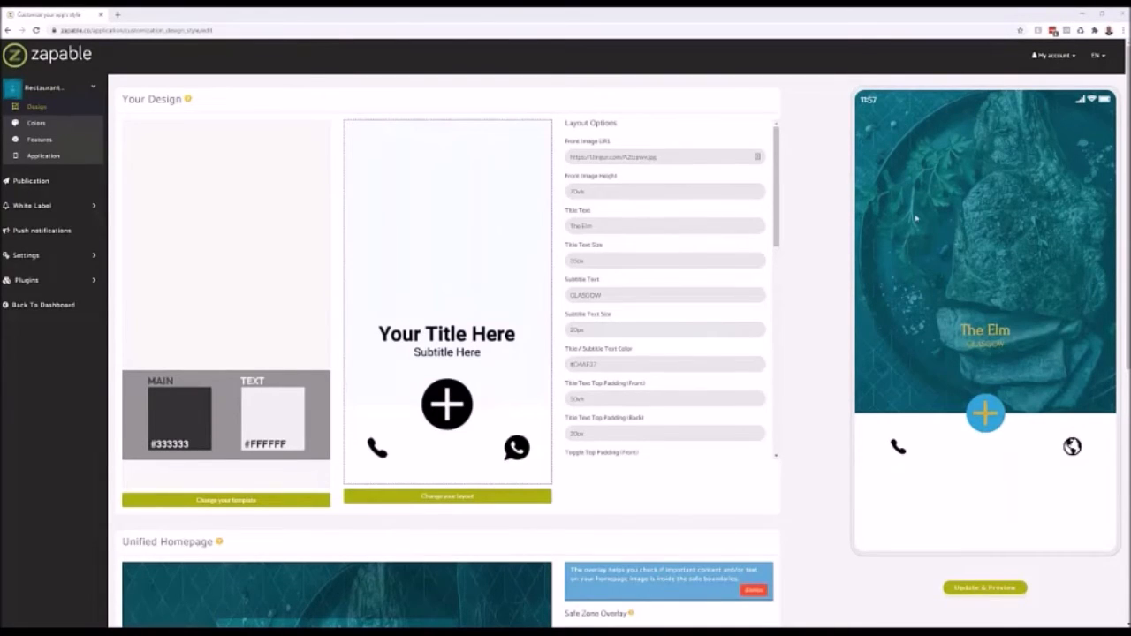
{"action": "scroll", "coordinate": [759, 216], "scroll_direction": "down", "scroll_amount": 3}
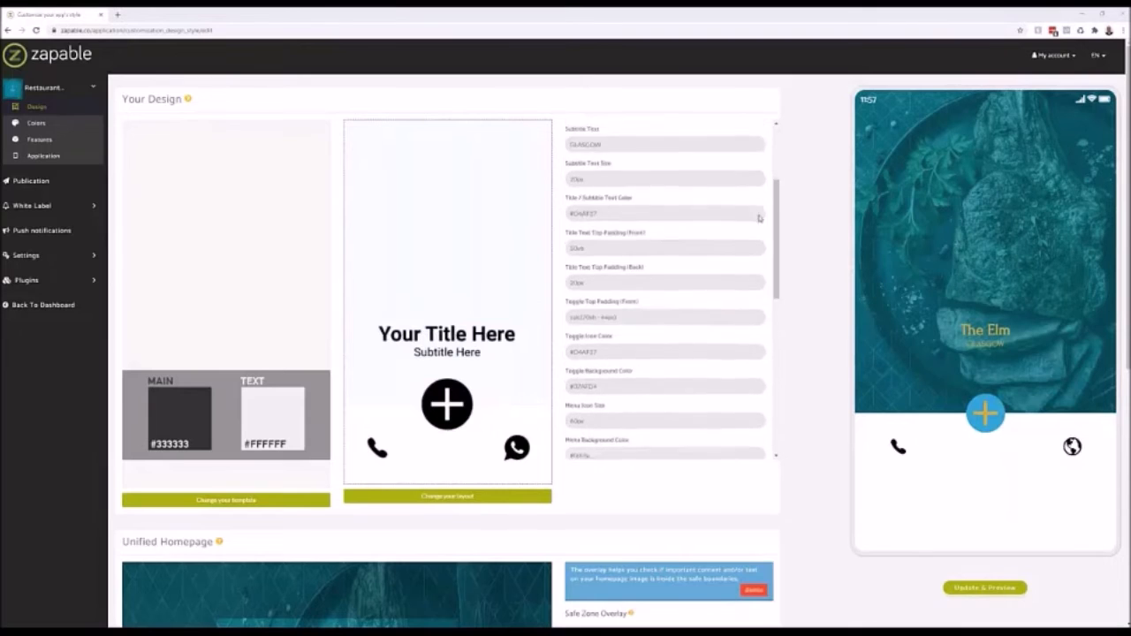
{"action": "scroll", "coordinate": [760, 217], "scroll_direction": "down", "scroll_amount": 4}
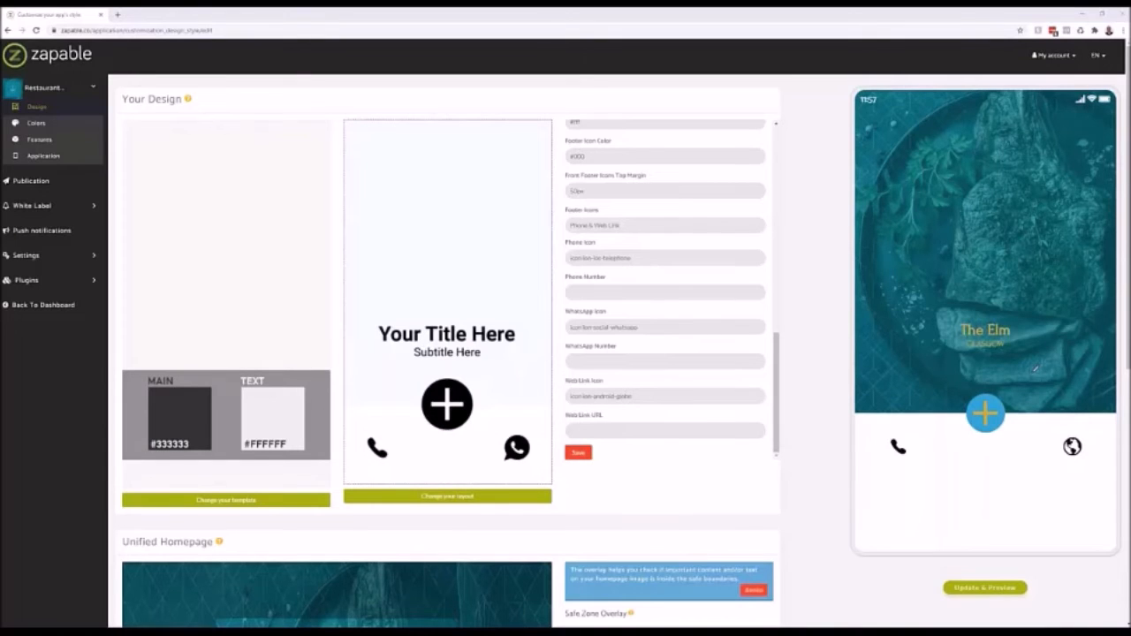
- Open the layout chooser, view the plus-menu layout among the available layouts, and close the chooser without changing it
{"action": "left_click", "coordinate": [455, 497]}
{"action": "left_click_drag", "start_coordinate": [785, 188], "coordinate": [787, 459]}
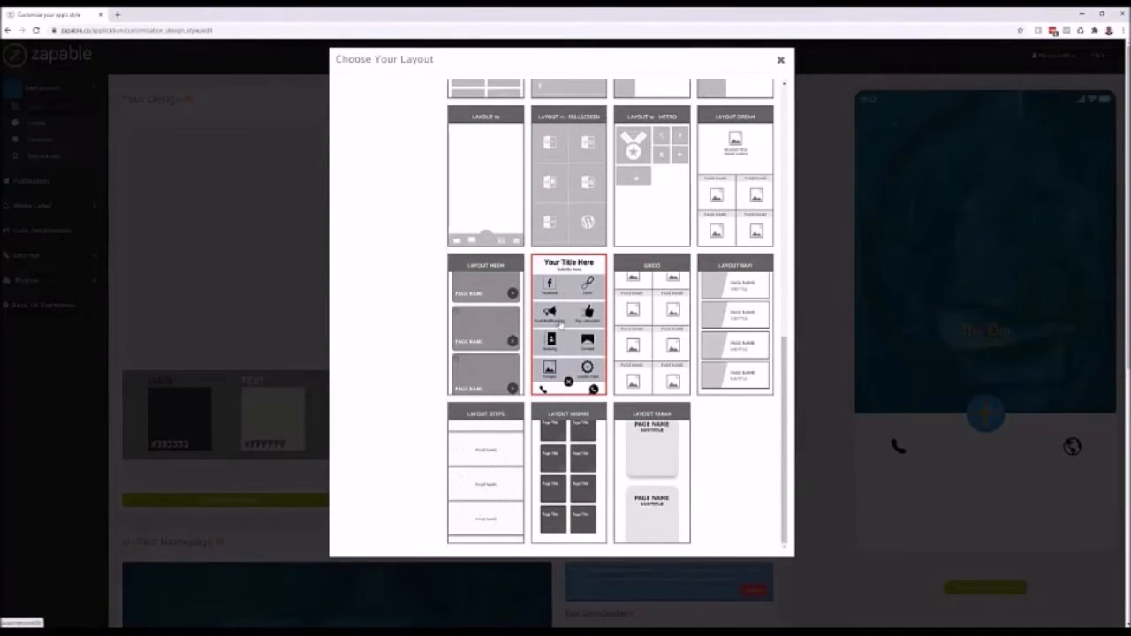
{"action": "left_click", "coordinate": [780, 61]}
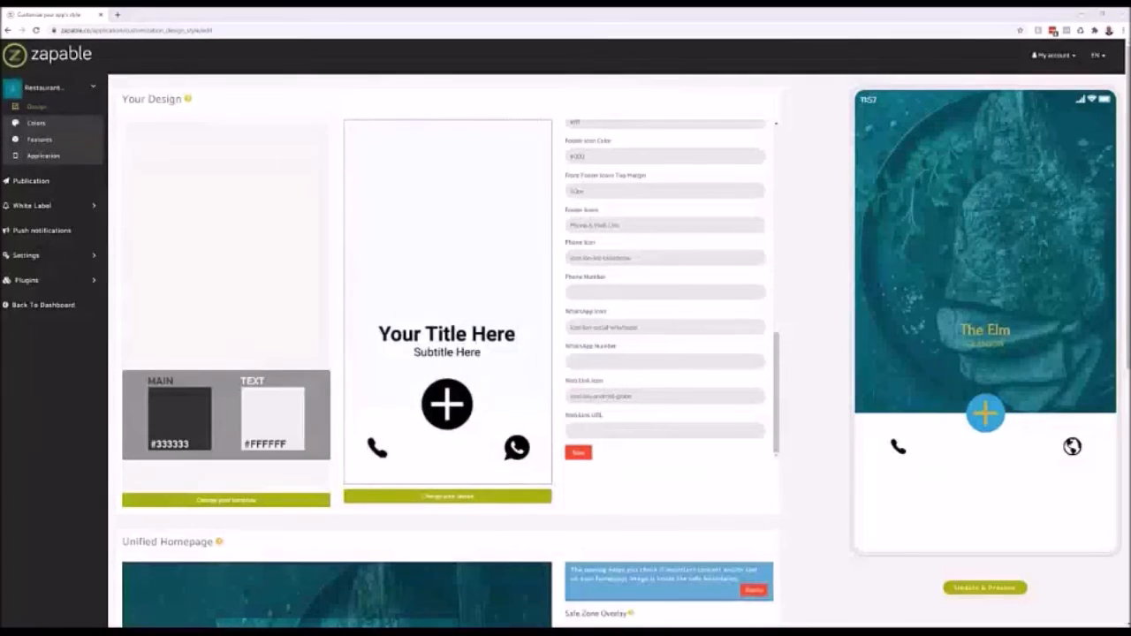
- Examine the Phone Number, WhatsApp Number and Web Link URL fields against the footer icons in the preview
{"action": "mouse_move", "coordinate": [919, 428]}
{"action": "left_mouse_down"}
{"action": "mouse_move", "coordinate": [895, 415]}
{"action": "mouse_move", "coordinate": [919, 455]}
{"action": "mouse_move", "coordinate": [901, 420]}
{"action": "mouse_move", "coordinate": [875, 428]}
{"action": "mouse_move", "coordinate": [839, 404]}
{"action": "mouse_move", "coordinate": [766, 279]}
{"action": "mouse_move", "coordinate": [566, 270]}
{"action": "mouse_move", "coordinate": [597, 308]}
{"action": "mouse_move", "coordinate": [764, 296]}
{"action": "mouse_move", "coordinate": [767, 286]}
{"action": "left_mouse_up"}
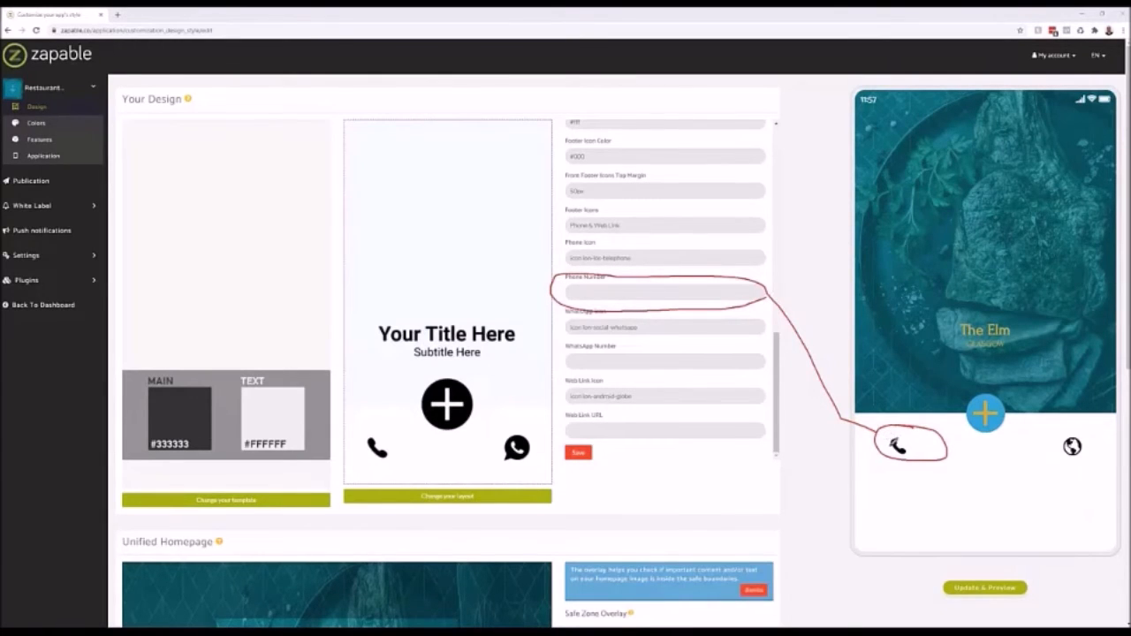
{"action": "mouse_move", "coordinate": [623, 339]}
{"action": "left_mouse_down"}
{"action": "mouse_move", "coordinate": [560, 341]}
{"action": "mouse_move", "coordinate": [564, 366]}
{"action": "mouse_move", "coordinate": [740, 369]}
{"action": "mouse_move", "coordinate": [771, 348]}
{"action": "mouse_move", "coordinate": [612, 339]}
{"action": "left_mouse_up"}
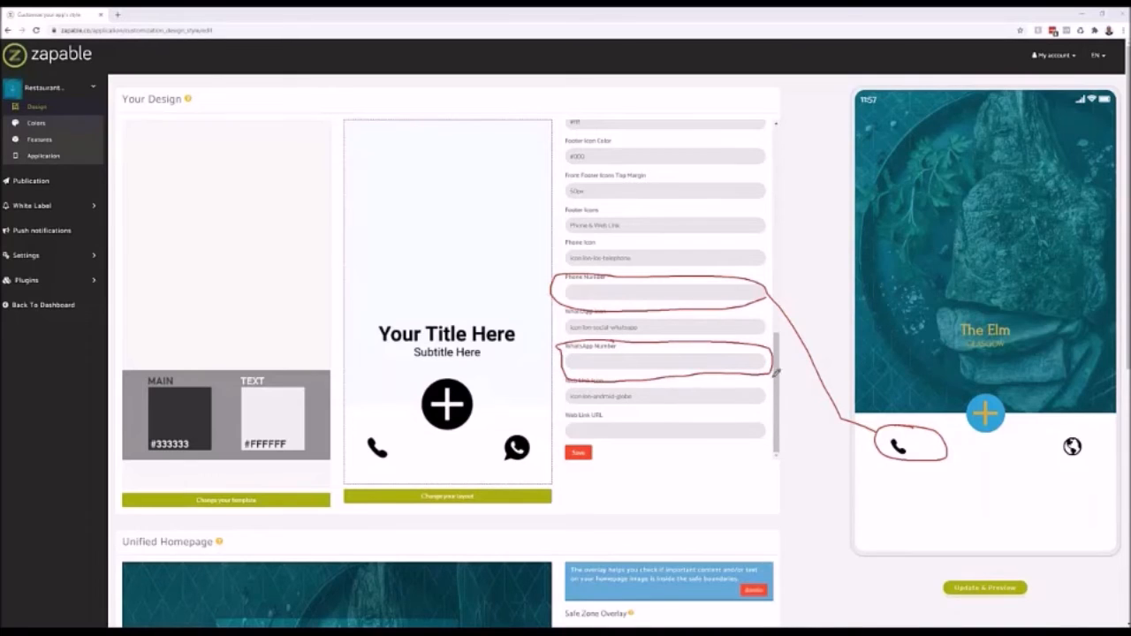
{"action": "mouse_move", "coordinate": [606, 408]}
{"action": "left_mouse_down"}
{"action": "mouse_move", "coordinate": [569, 408]}
{"action": "mouse_move", "coordinate": [609, 424]}
{"action": "mouse_move", "coordinate": [610, 411]}
{"action": "mouse_move", "coordinate": [799, 423]}
{"action": "mouse_move", "coordinate": [819, 444]}
{"action": "mouse_move", "coordinate": [998, 480]}
{"action": "mouse_move", "coordinate": [1099, 459]}
{"action": "mouse_move", "coordinate": [1053, 432]}
{"action": "mouse_move", "coordinate": [1054, 466]}
{"action": "left_mouse_up"}
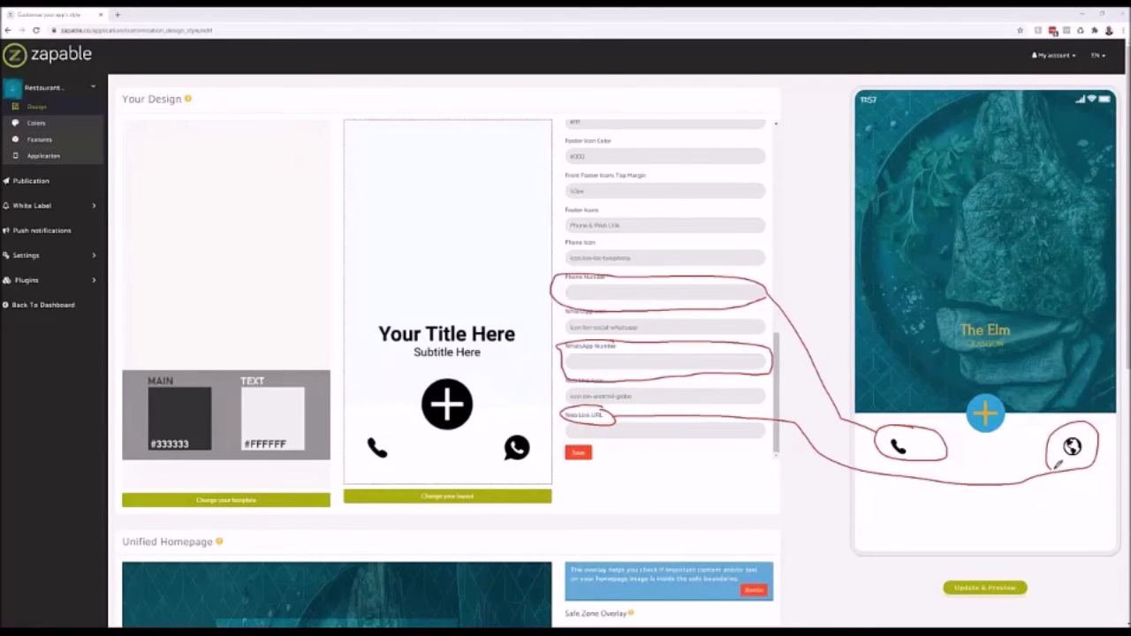
{"action": "key", "text": "Escape"}
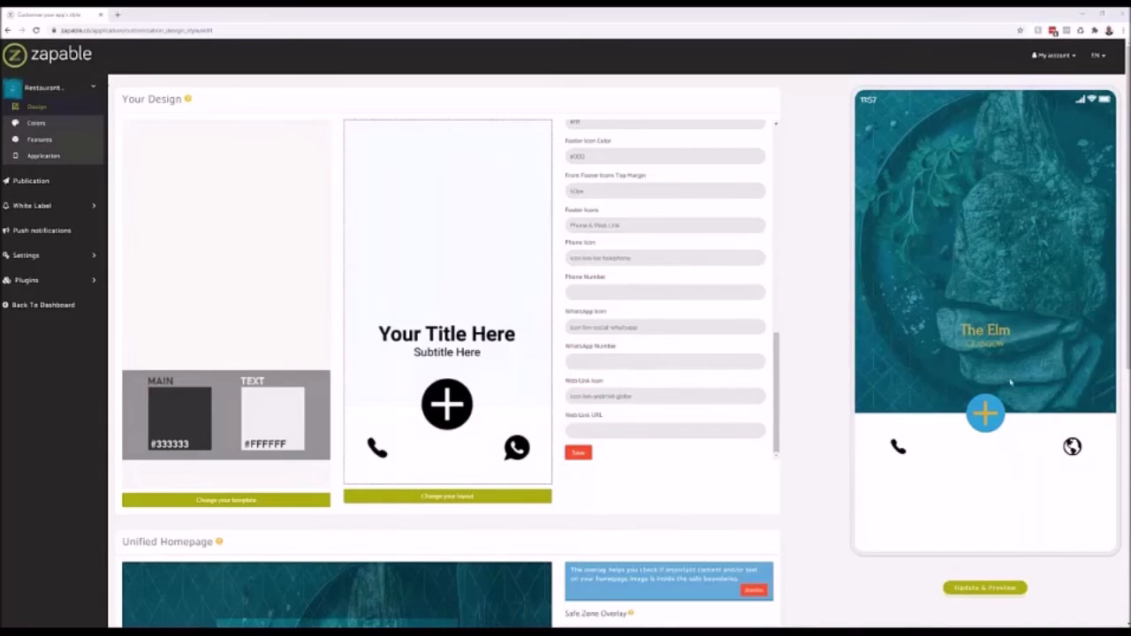
- Open the restaurant app's features list and expand the plus menu in the app preview
{"action": "left_click", "coordinate": [51, 142]}
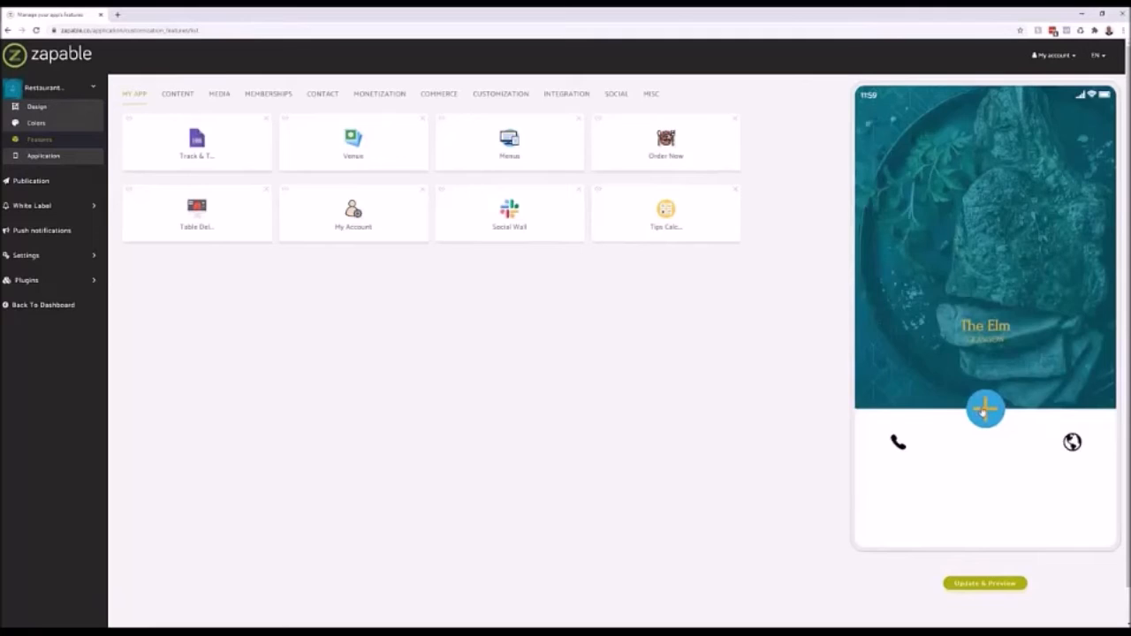
{"action": "left_click", "coordinate": [984, 412]}
- Visit the PWA Creator plugin and return to the restaurant app's features list
{"action": "left_click", "coordinate": [64, 280]}
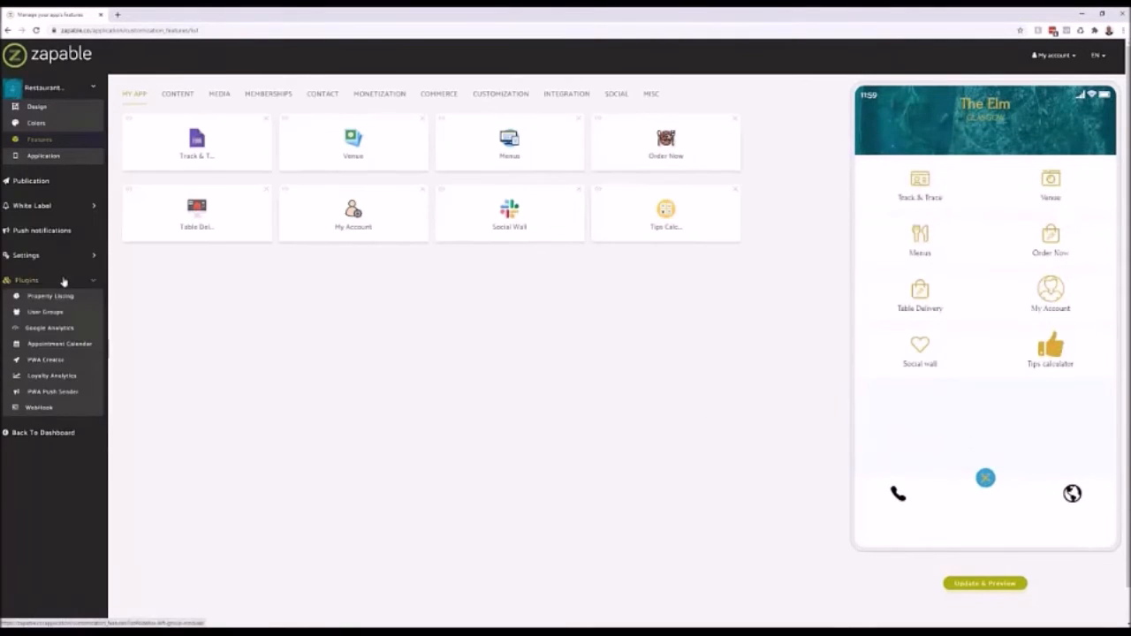
{"action": "left_click", "coordinate": [61, 361]}
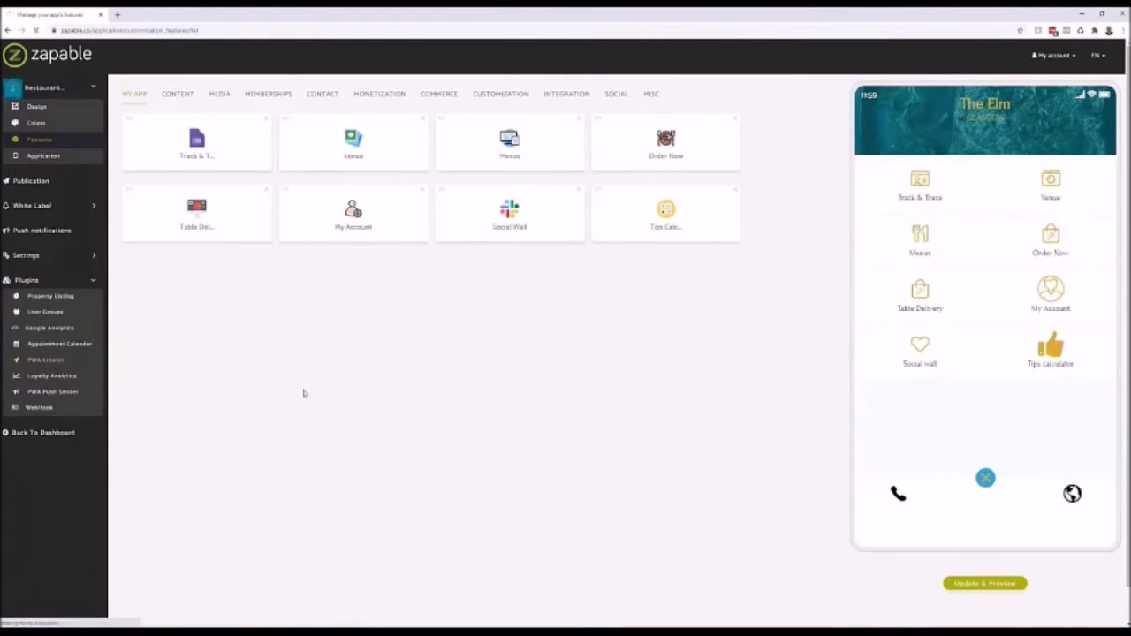
{"action": "left_click", "coordinate": [70, 92]}
{"action": "left_click", "coordinate": [41, 140]}
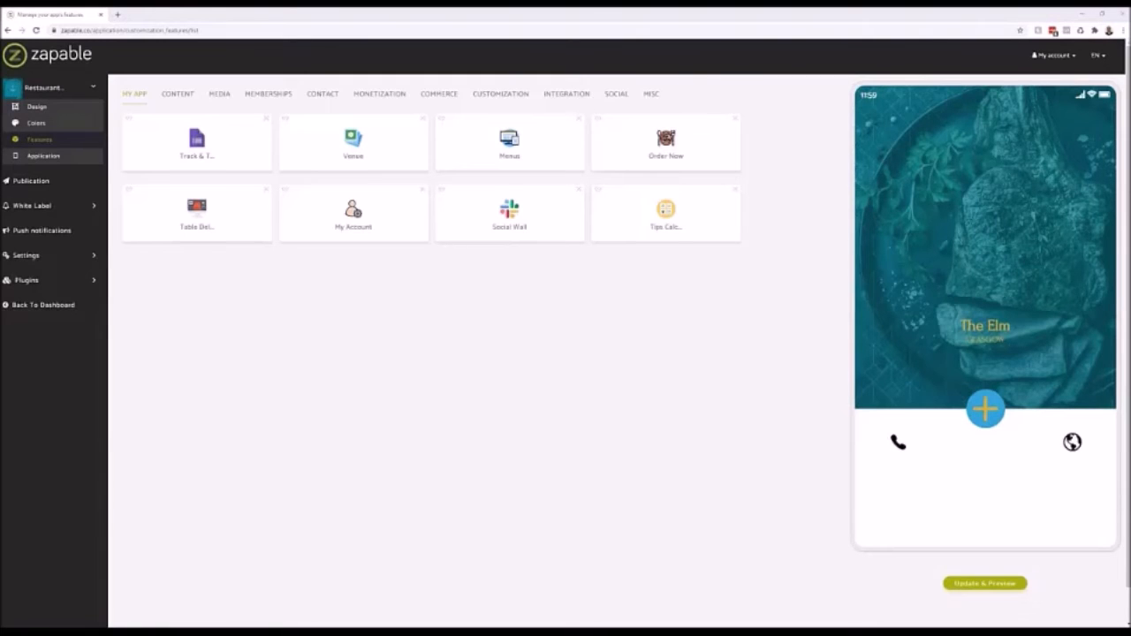
- Open the Restaurant Template's publication options, view the Android section, and highlight the ending of the WebApp link under Advanced Settings
{"action": "left_click", "coordinate": [44, 280]}
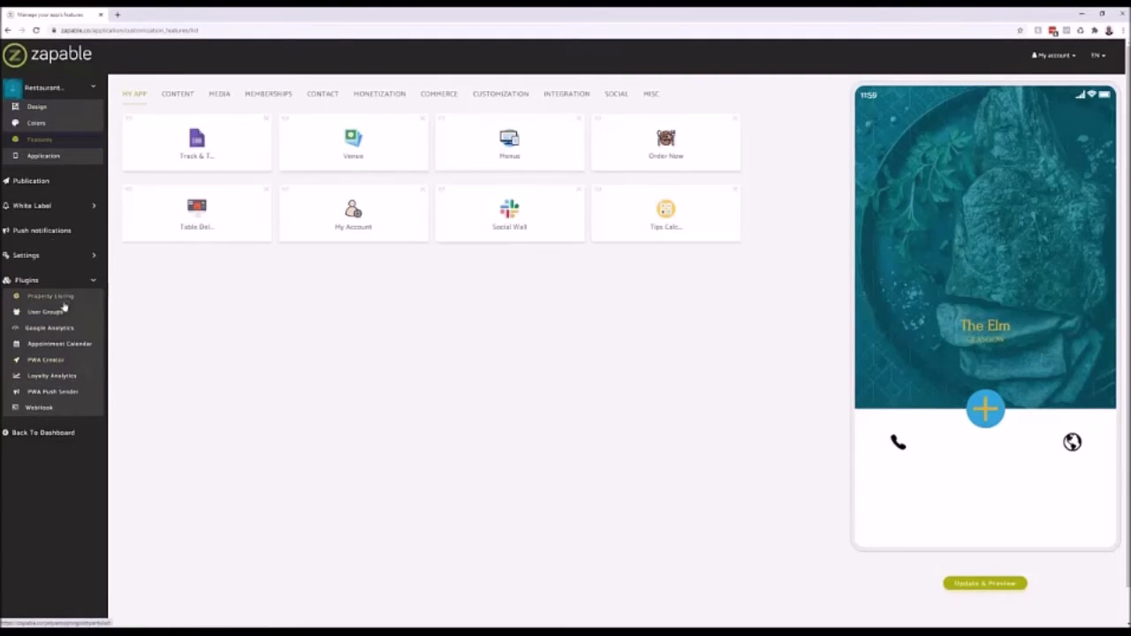
{"action": "left_click", "coordinate": [44, 181]}
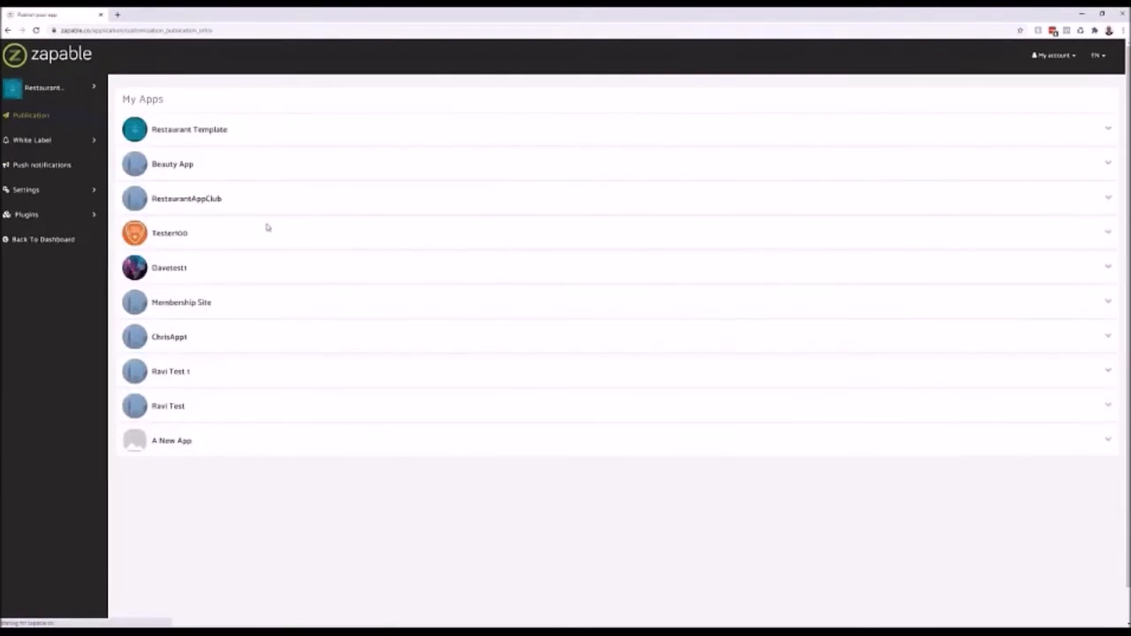
{"action": "left_click", "coordinate": [227, 131]}
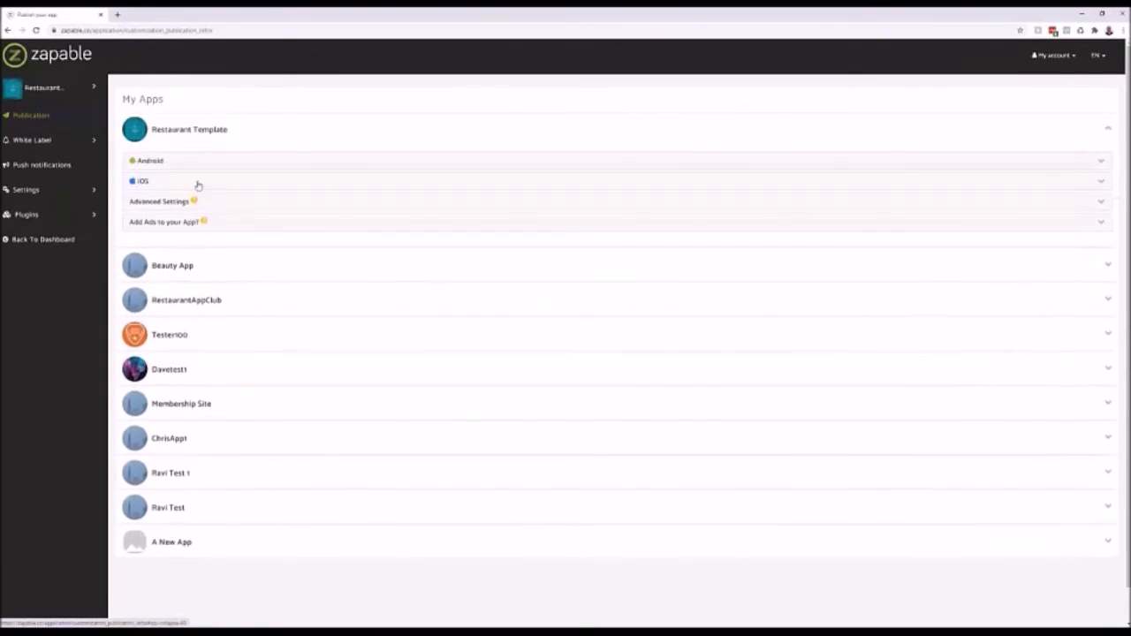
{"action": "left_click", "coordinate": [221, 161]}
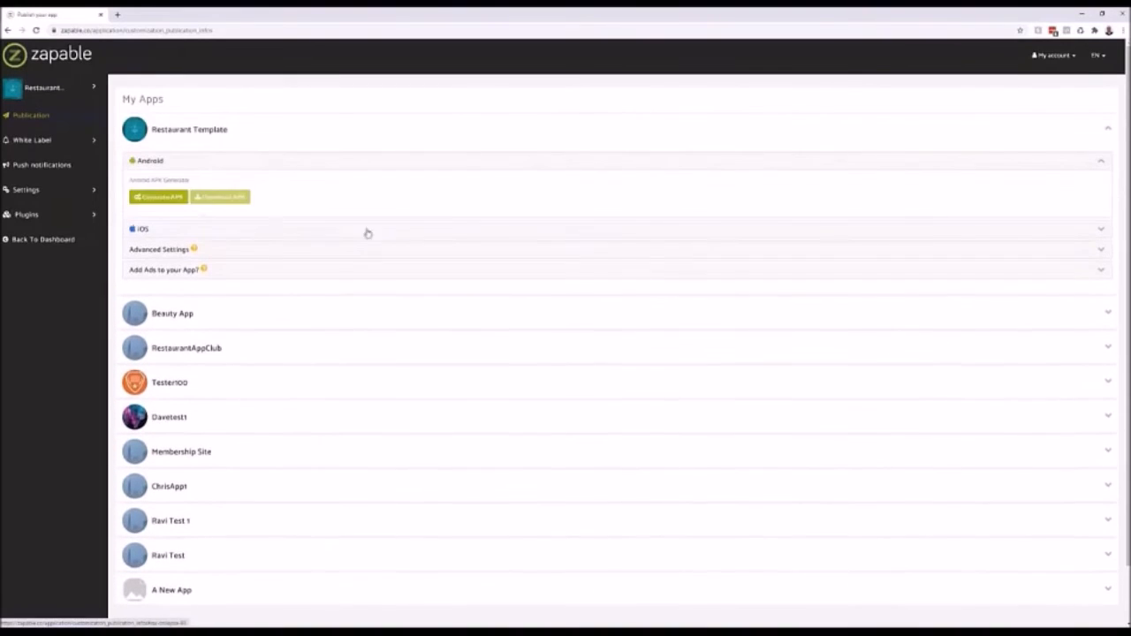
{"action": "left_click", "coordinate": [193, 251]}
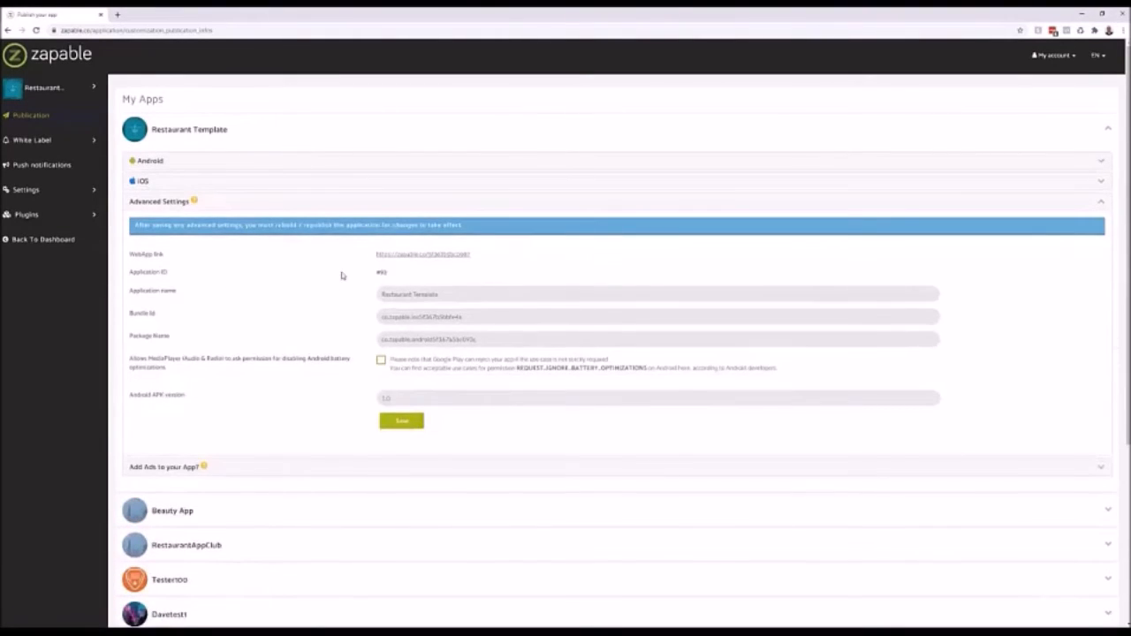
{"action": "left_click_drag", "start_coordinate": [475, 256], "coordinate": [428, 256]}
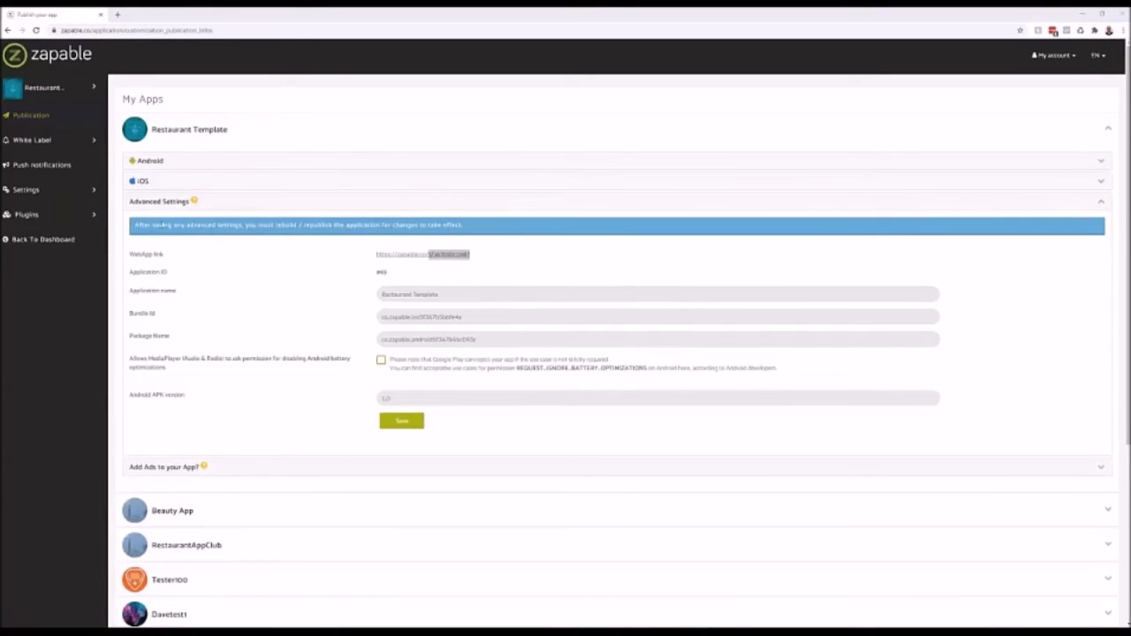
- Open the PWA Creator to view the app's PWA details, and go back to the features list
{"action": "left_click", "coordinate": [27, 215]}
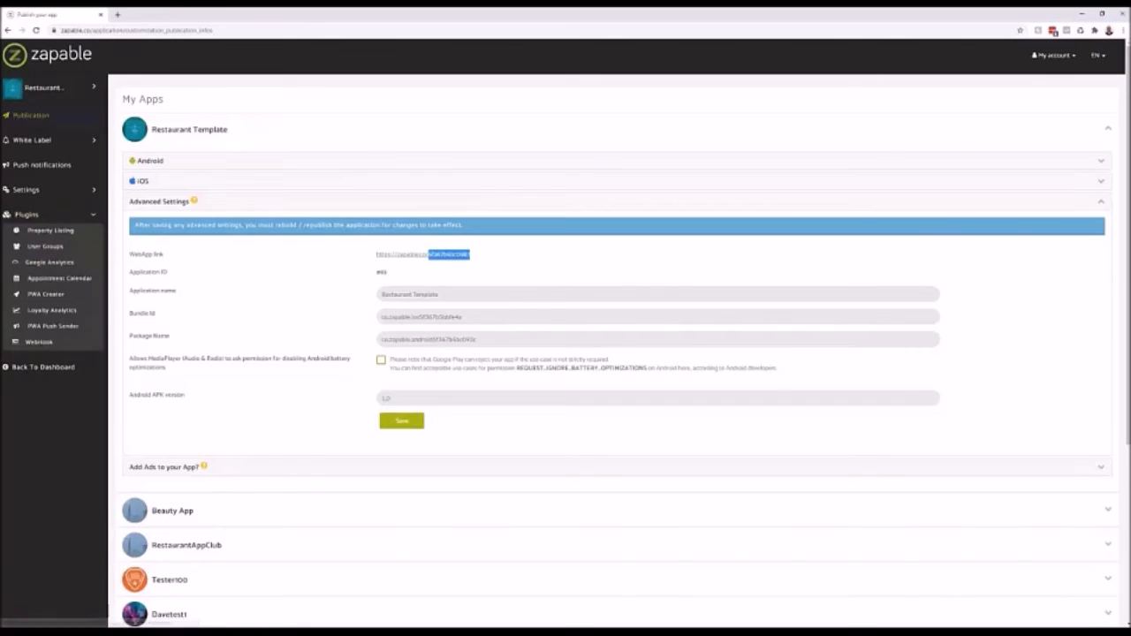
{"action": "left_click", "coordinate": [51, 300]}
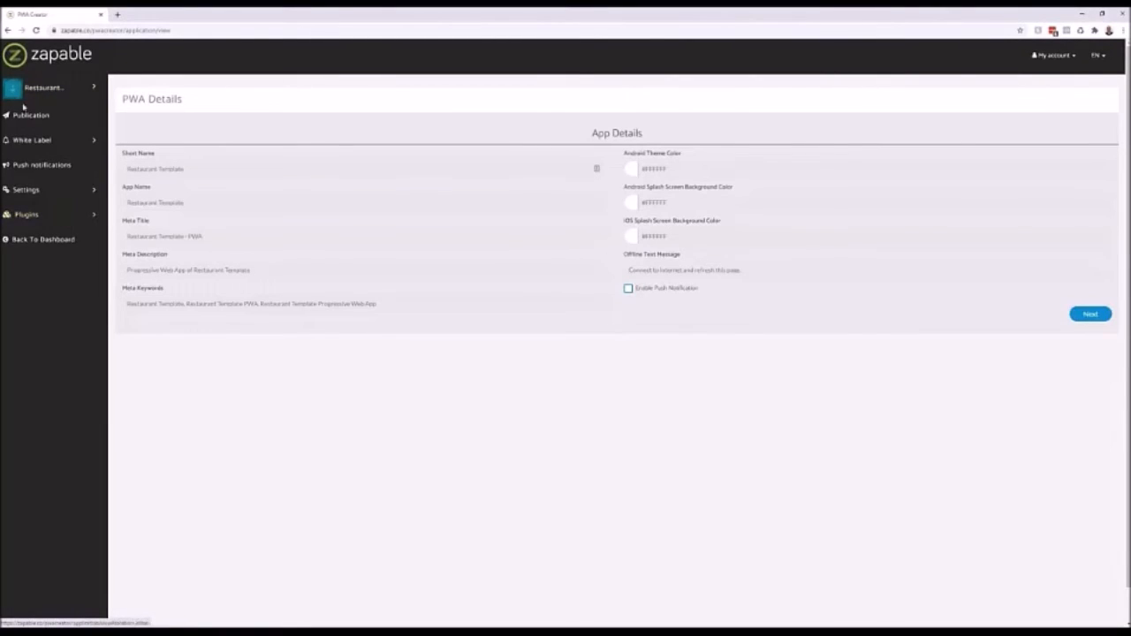
{"action": "left_click", "coordinate": [40, 89]}
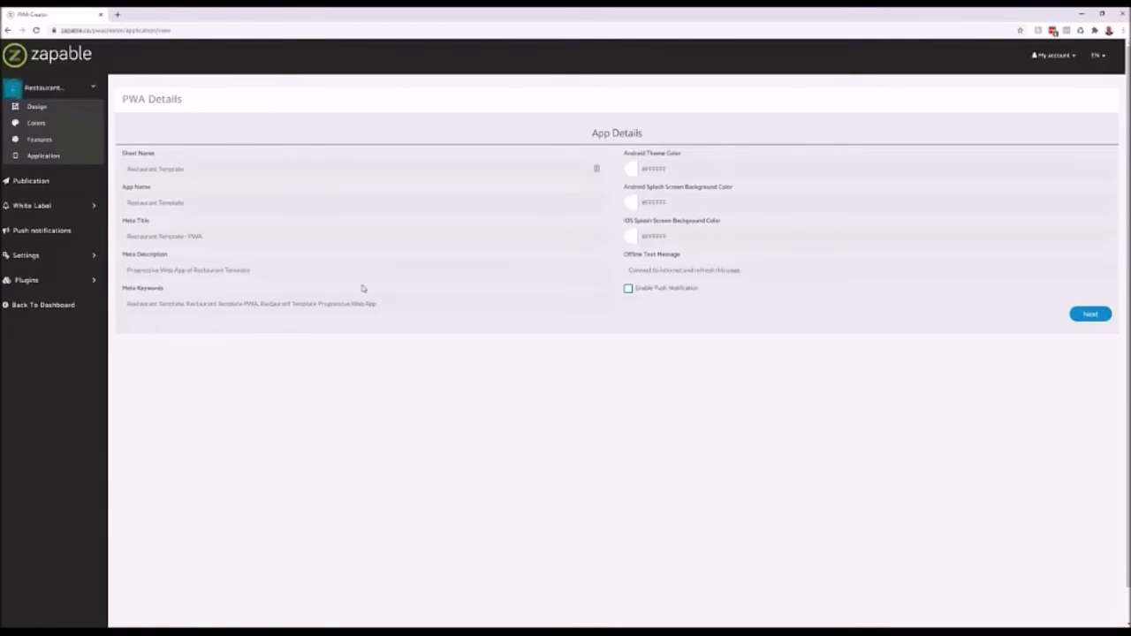
{"action": "left_click", "coordinate": [39, 140]}
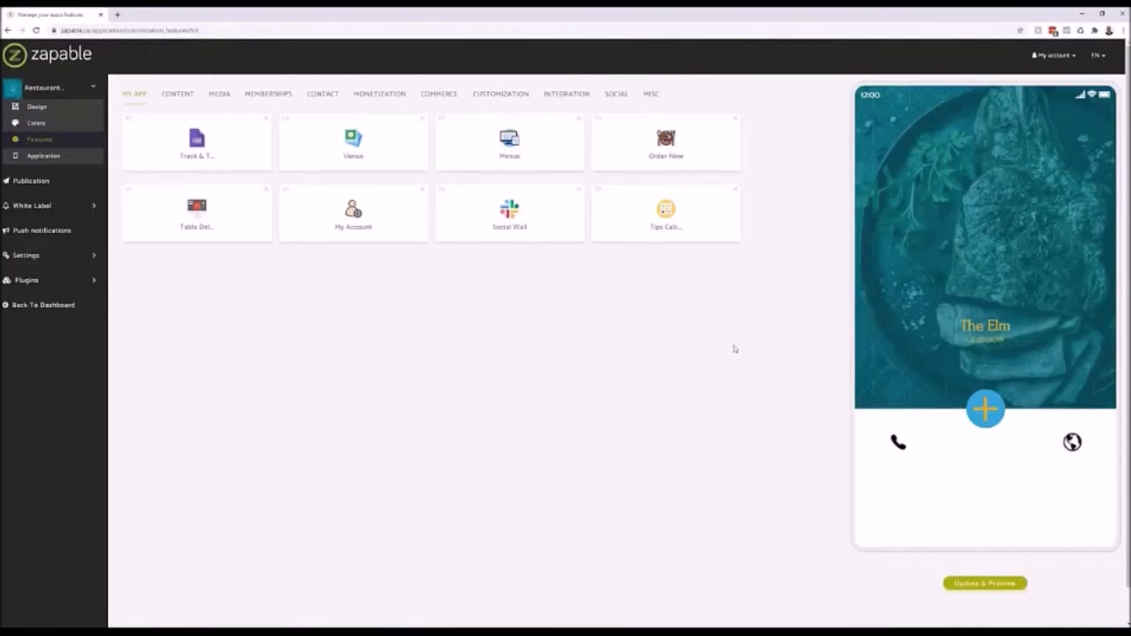
- In the PWA Creator, enable push notification in the app details and turn on Display Icon for the iPhone install popup
{"action": "left_click", "coordinate": [41, 285]}
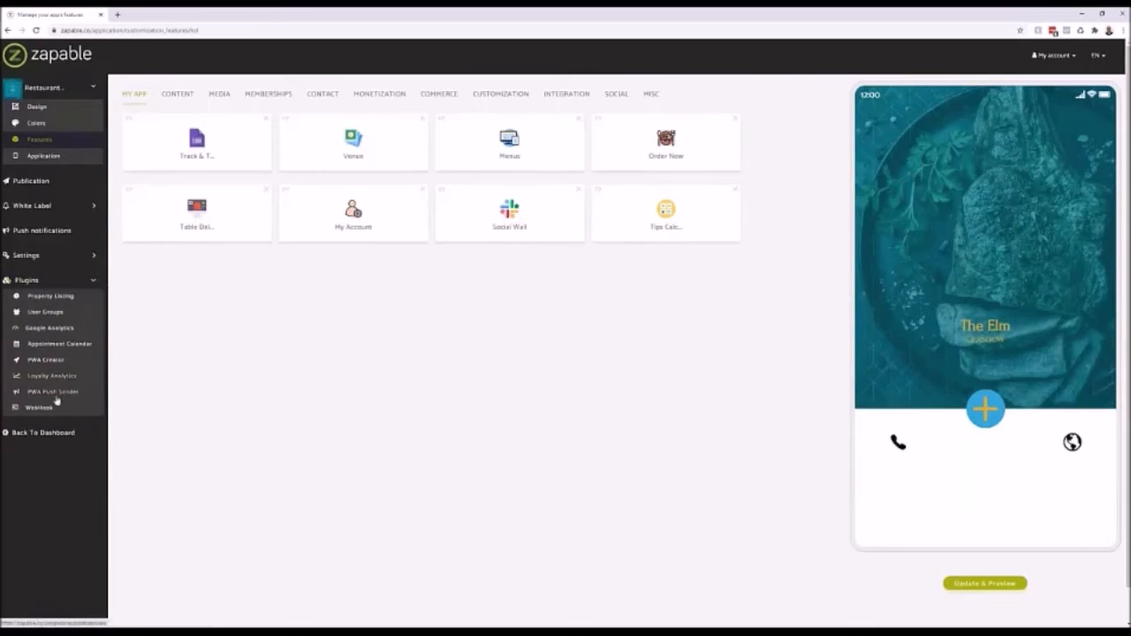
{"action": "left_click", "coordinate": [100, 378]}
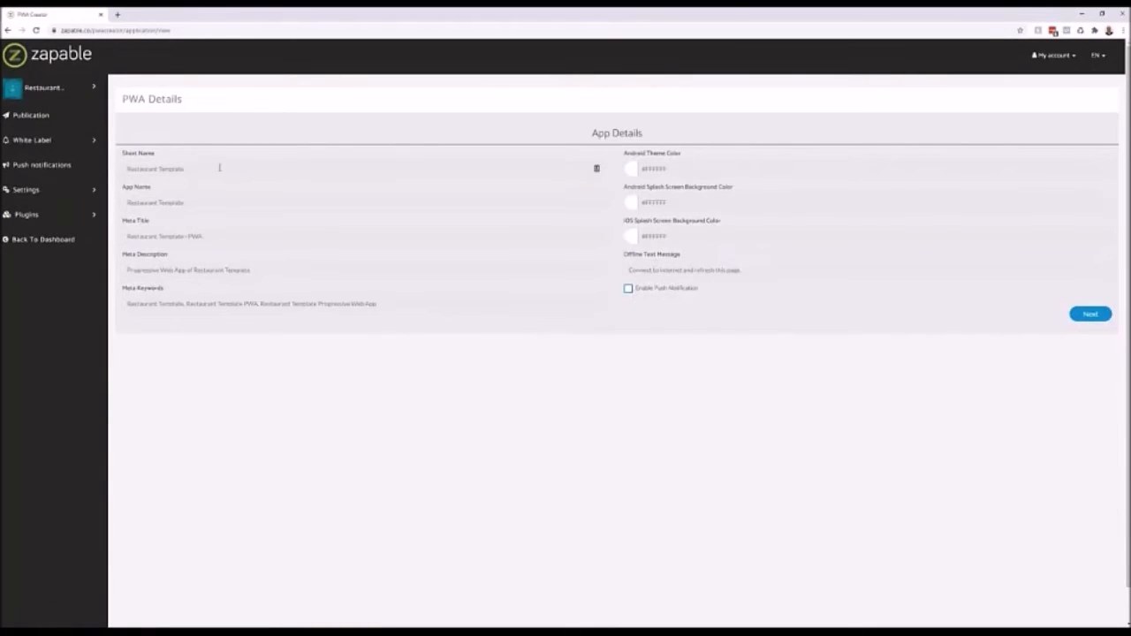
{"action": "left_click", "coordinate": [27, 214]}
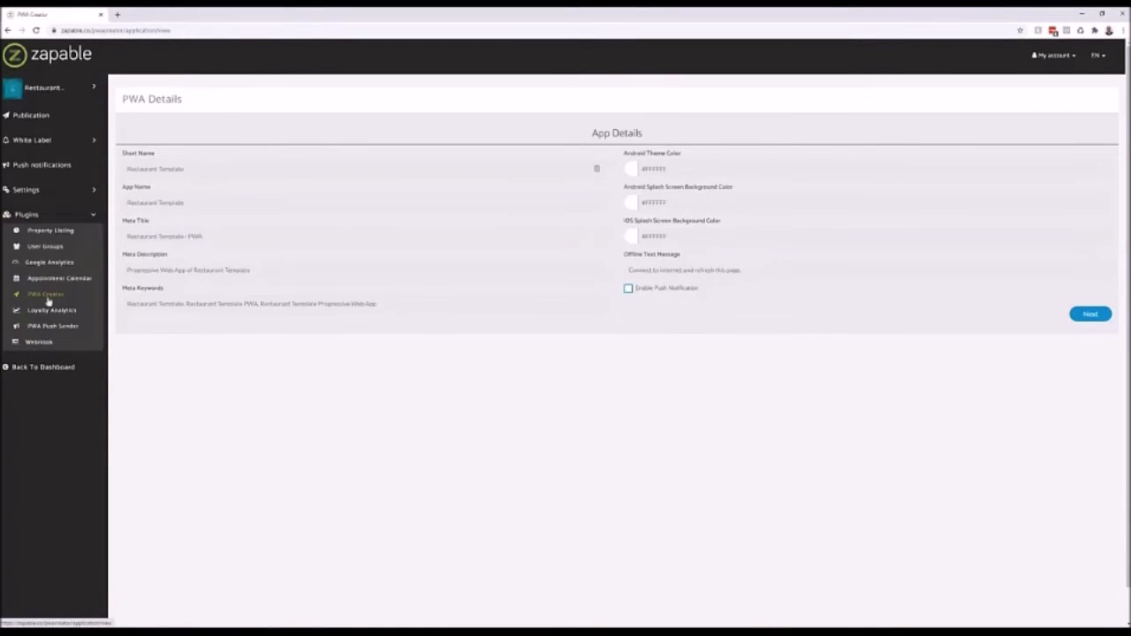
{"action": "left_click", "coordinate": [629, 290]}
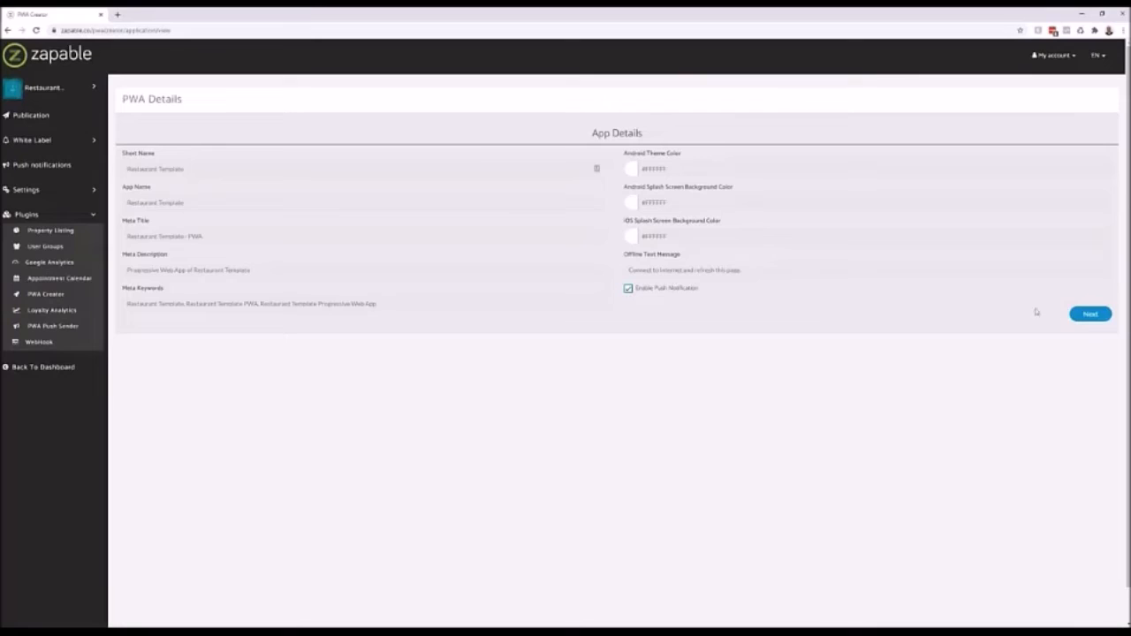
{"action": "left_click", "coordinate": [1090, 315]}
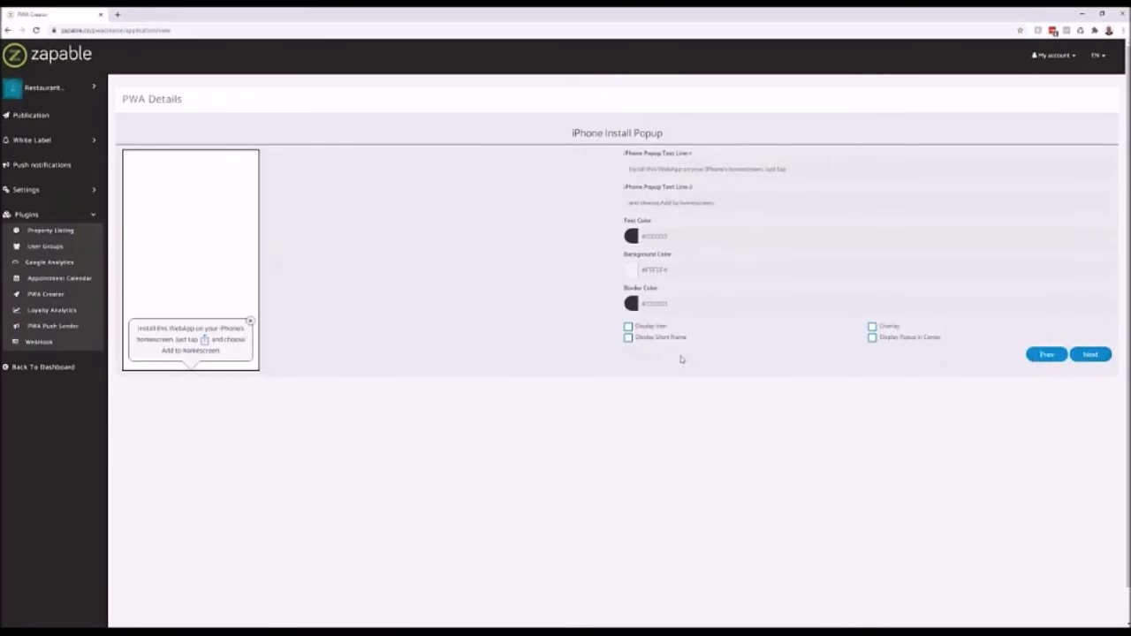
{"action": "left_click", "coordinate": [628, 327]}
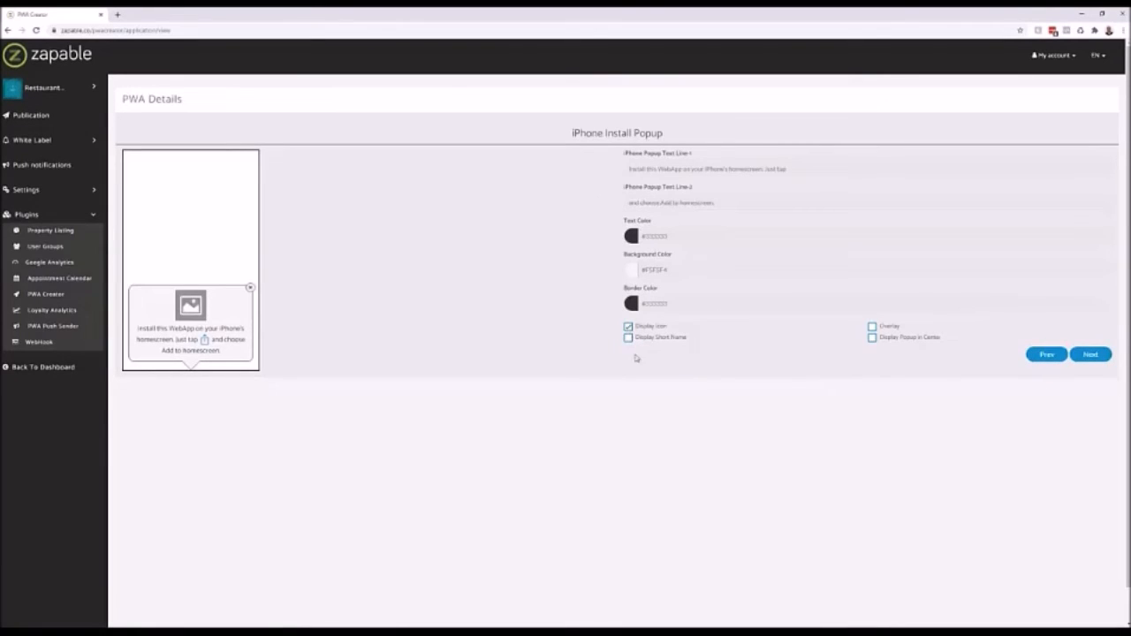
- Turn on Display Short Name for the iPhone install popup, disable the Facebook popup, and save the PWA details
{"action": "left_click", "coordinate": [628, 339]}
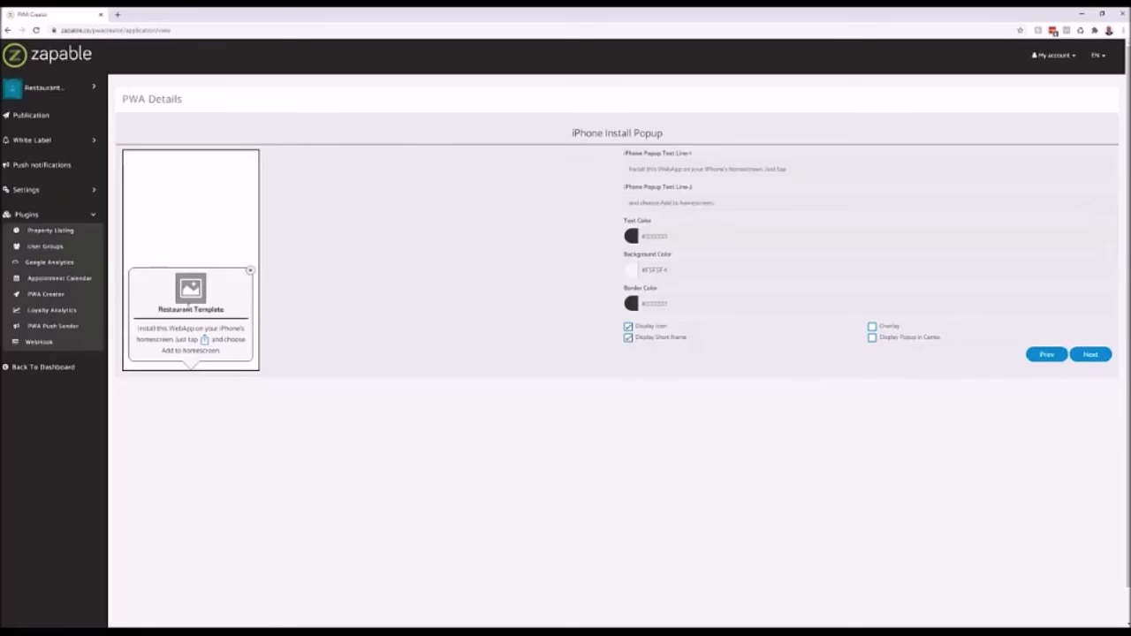
{"action": "left_click", "coordinate": [1089, 358]}
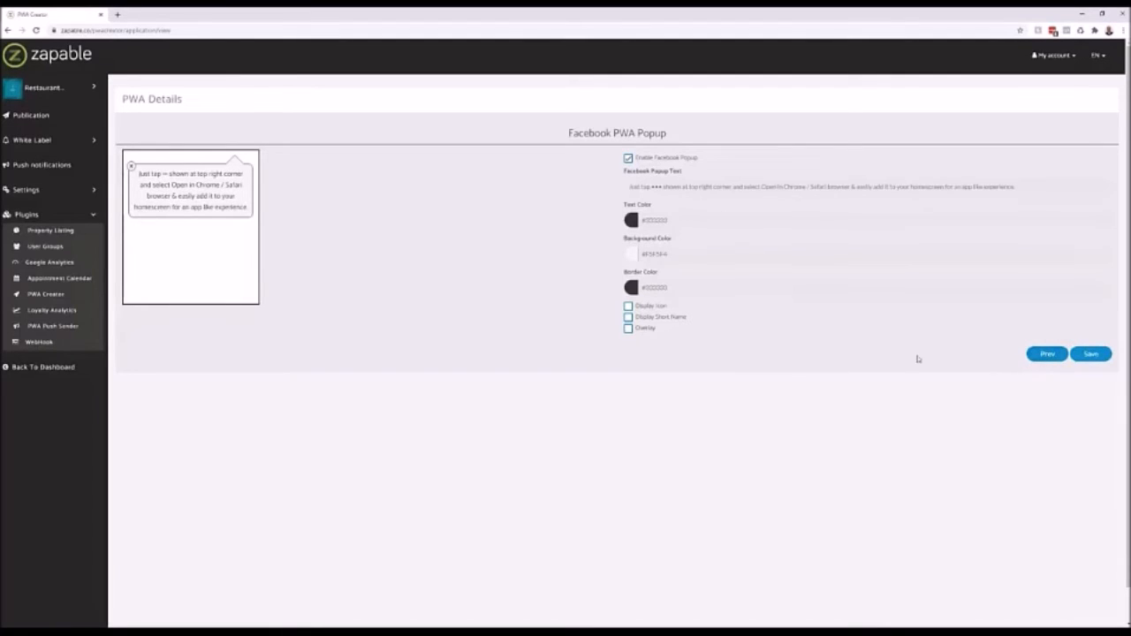
{"action": "left_click", "coordinate": [1047, 355]}
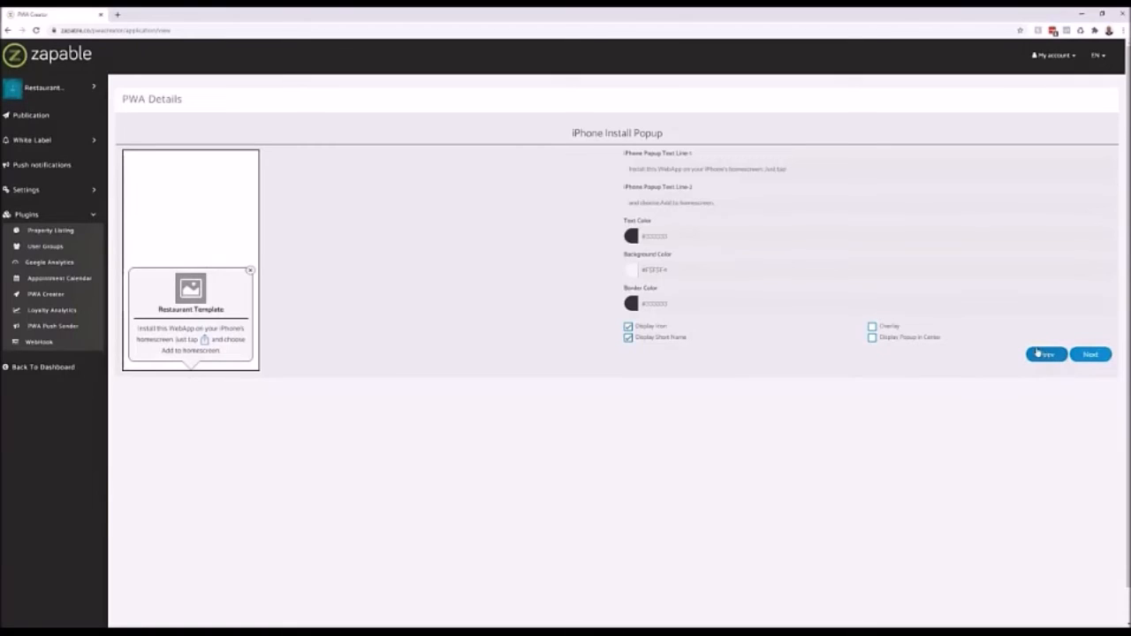
{"action": "left_click", "coordinate": [1093, 356]}
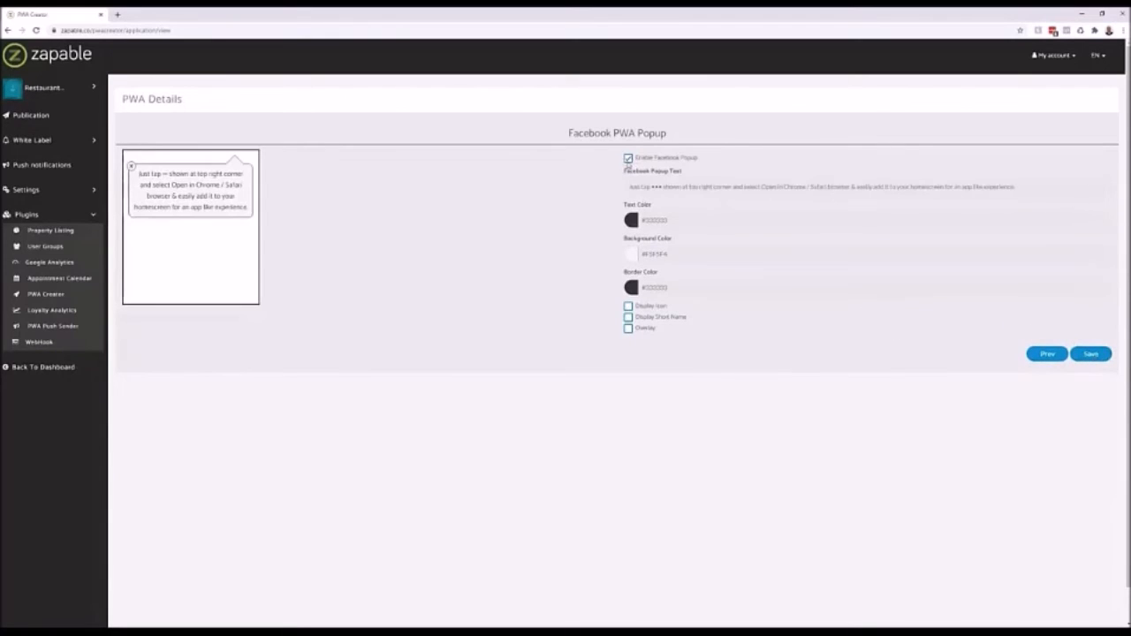
{"action": "left_click", "coordinate": [628, 159]}
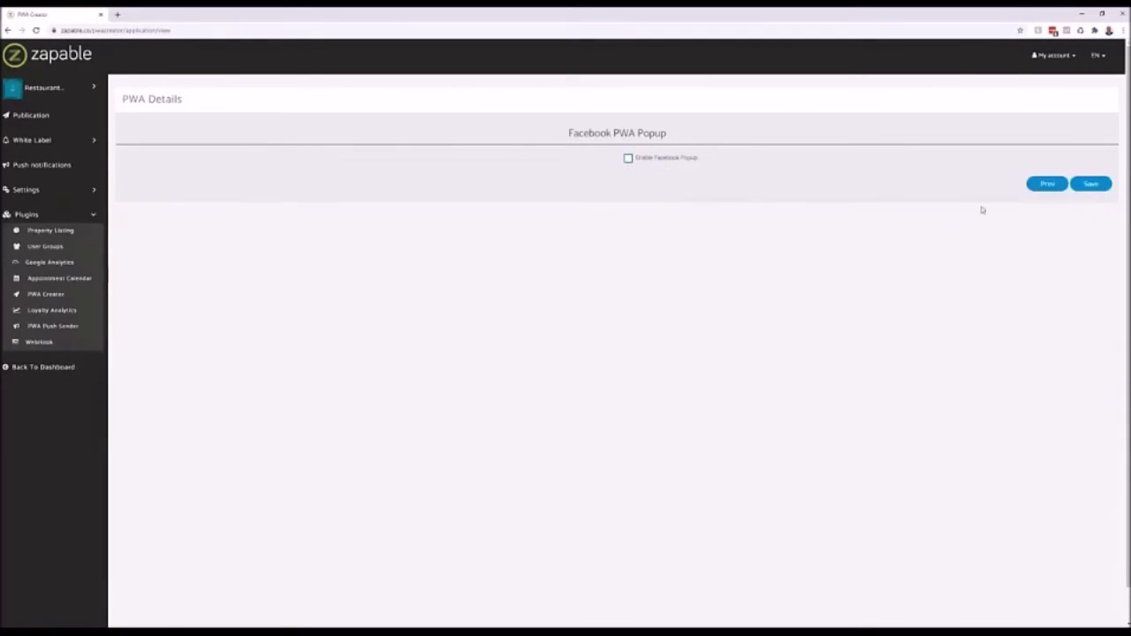
{"action": "left_click", "coordinate": [1093, 184]}
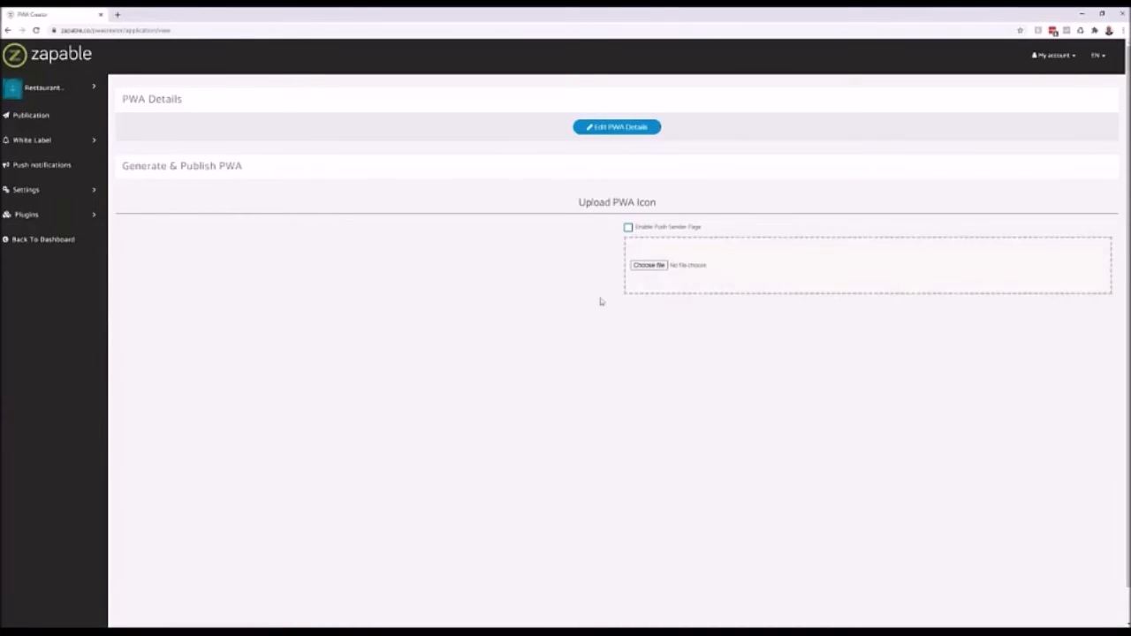
- Choose an icon file for the PWA, circle the publish option on screen, and publish the generated PWA
{"action": "left_click", "coordinate": [650, 265]}
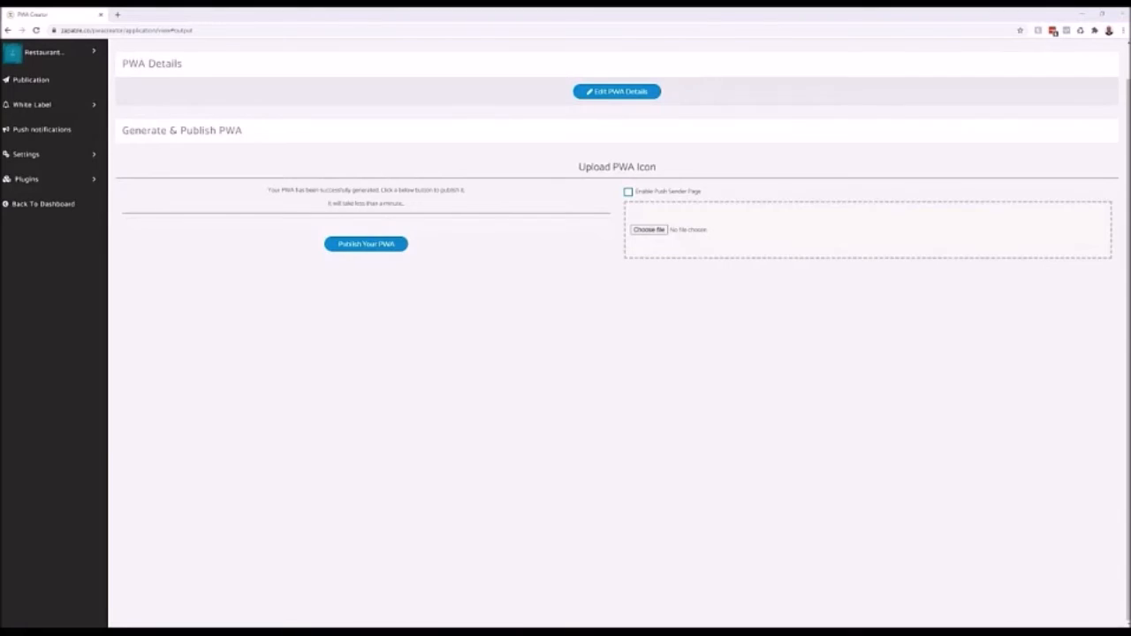
{"action": "mouse_move", "coordinate": [442, 227]}
{"action": "left_mouse_down"}
{"action": "mouse_move", "coordinate": [297, 241]}
{"action": "mouse_move", "coordinate": [410, 219]}
{"action": "left_mouse_up"}
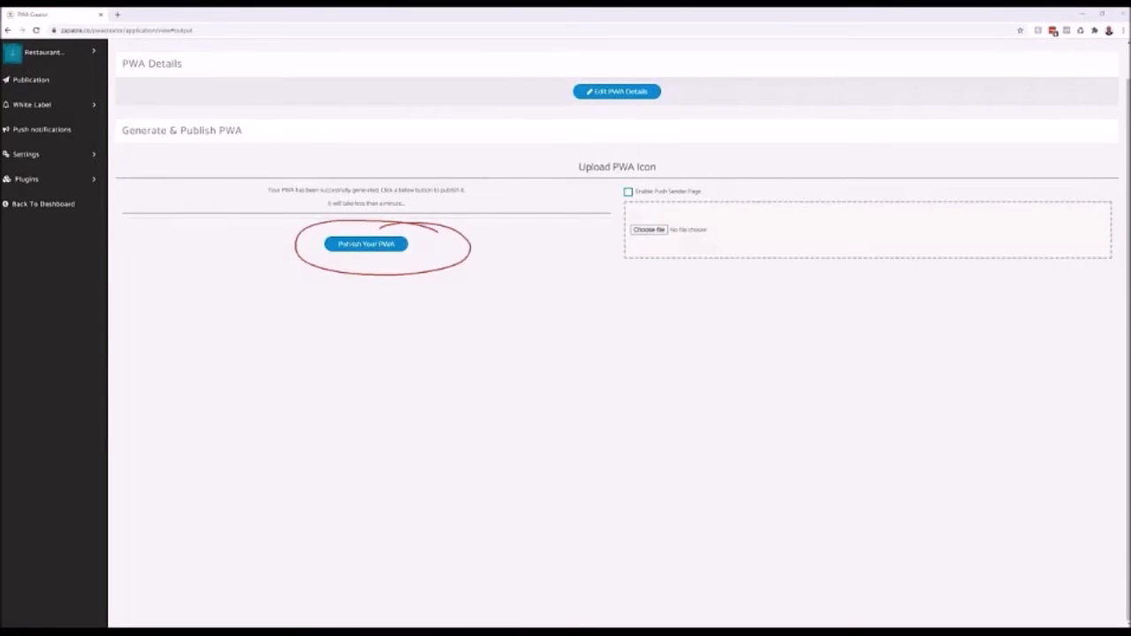
{"action": "mouse_move", "coordinate": [351, 231]}
{"action": "left_mouse_down"}
{"action": "mouse_move", "coordinate": [324, 253]}
{"action": "mouse_move", "coordinate": [366, 261]}
{"action": "mouse_move", "coordinate": [365, 230]}
{"action": "mouse_move", "coordinate": [346, 226]}
{"action": "left_mouse_up"}
{"action": "key", "text": "Escape"}
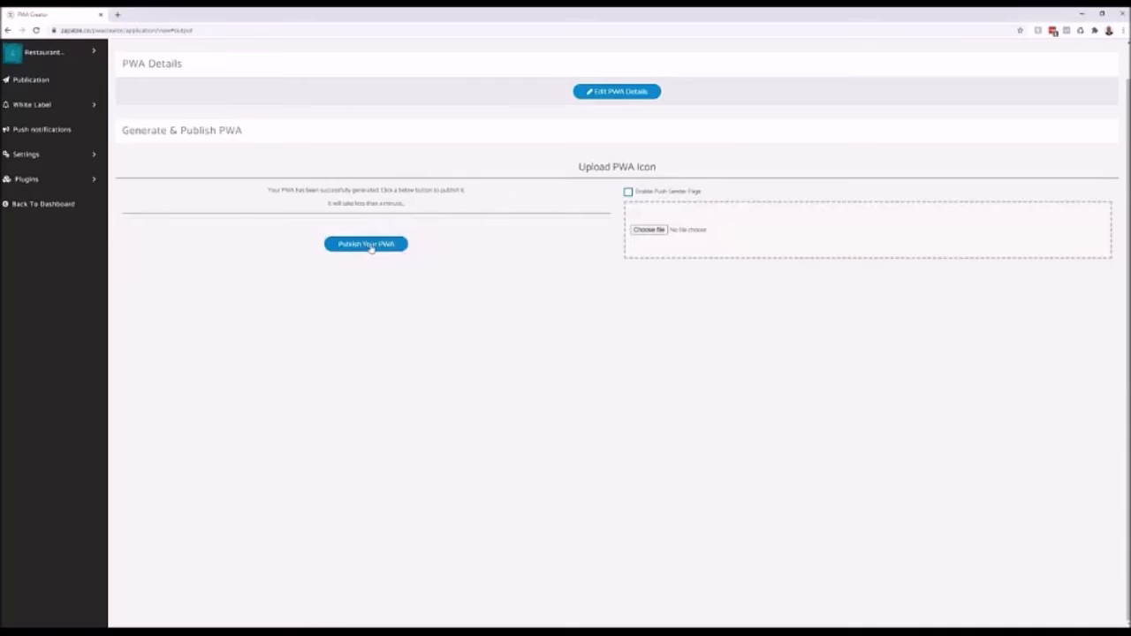
{"action": "left_click", "coordinate": [371, 245]}
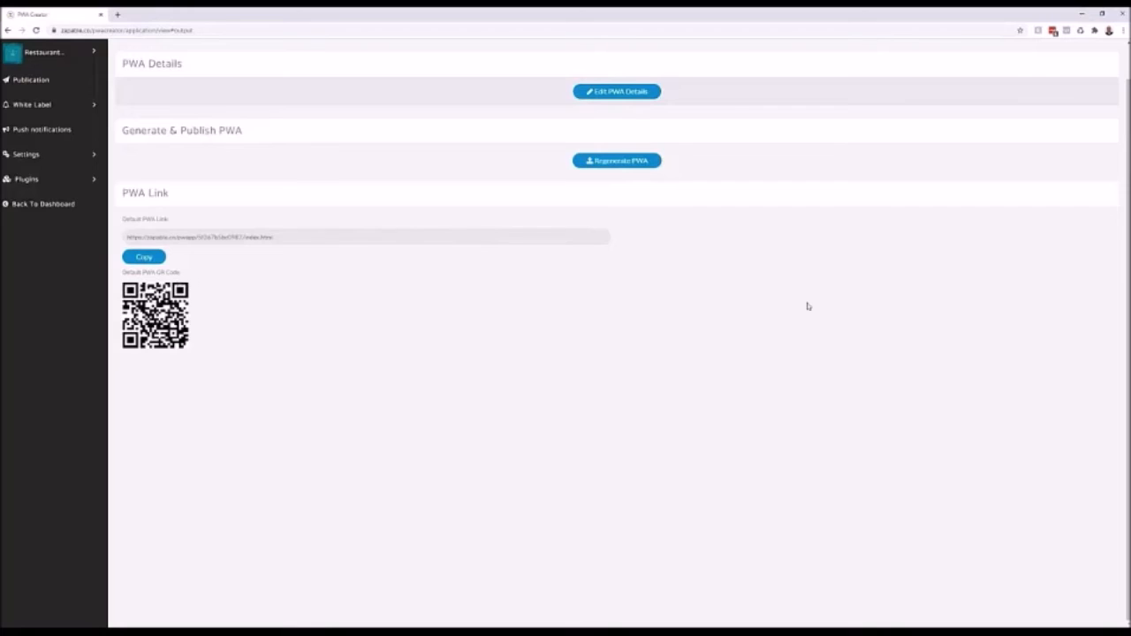
- Circle the default PWA QR code on screen and return to the restaurant app's features list
{"action": "key", "text": "ctrl+2"}
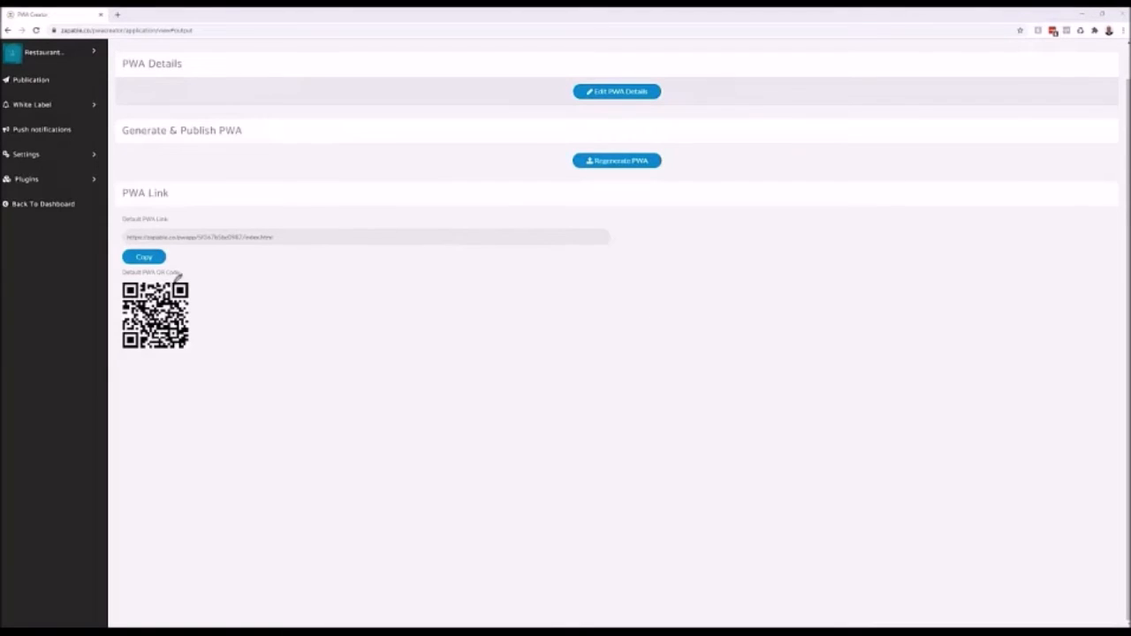
{"action": "mouse_move", "coordinate": [218, 274]}
{"action": "left_mouse_down"}
{"action": "mouse_move", "coordinate": [162, 261]}
{"action": "mouse_move", "coordinate": [111, 269]}
{"action": "mouse_move", "coordinate": [111, 353]}
{"action": "mouse_move", "coordinate": [216, 338]}
{"action": "mouse_move", "coordinate": [215, 263]}
{"action": "mouse_move", "coordinate": [120, 263]}
{"action": "mouse_move", "coordinate": [110, 323]}
{"action": "mouse_move", "coordinate": [162, 355]}
{"action": "mouse_move", "coordinate": [212, 314]}
{"action": "mouse_move", "coordinate": [194, 259]}
{"action": "left_mouse_up"}
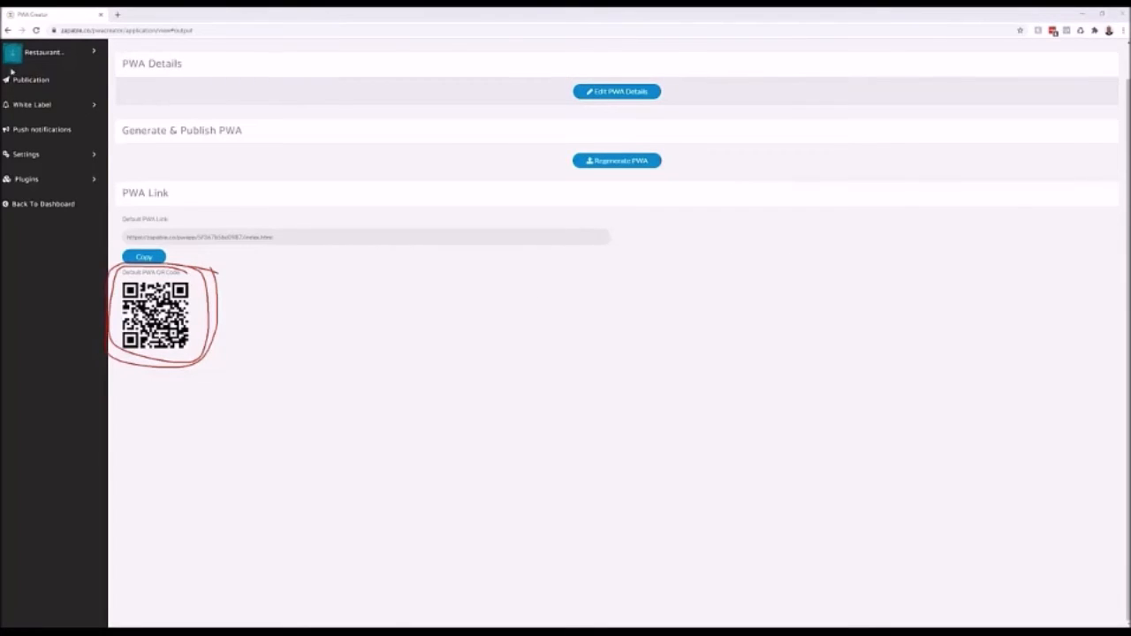
{"action": "left_click", "coordinate": [63, 57]}
{"action": "left_click", "coordinate": [38, 105]}
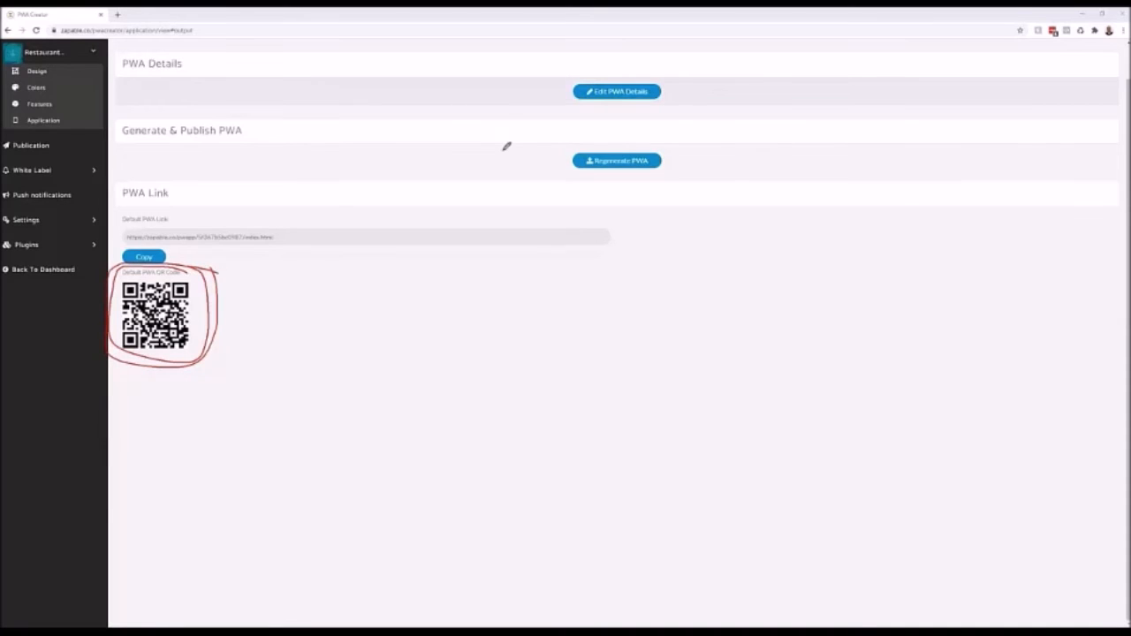
{"action": "left_click", "coordinate": [40, 103]}
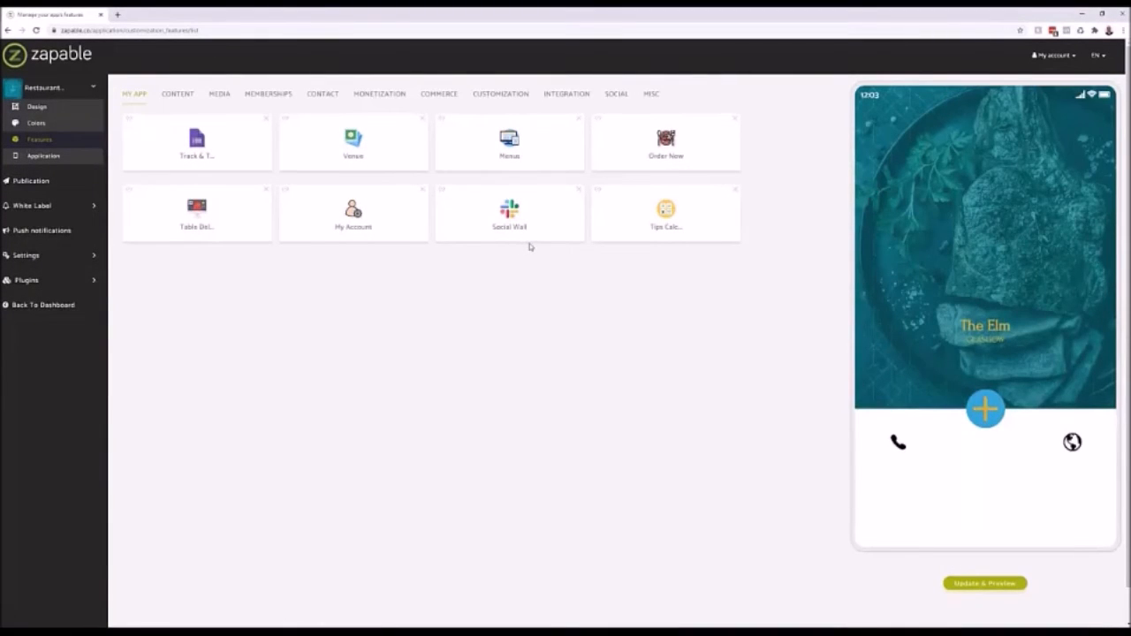
- Preview the Track & Trace form, open its field setup, and view the Date & Time of Visit picker without choosing a date
{"action": "left_click", "coordinate": [983, 416]}
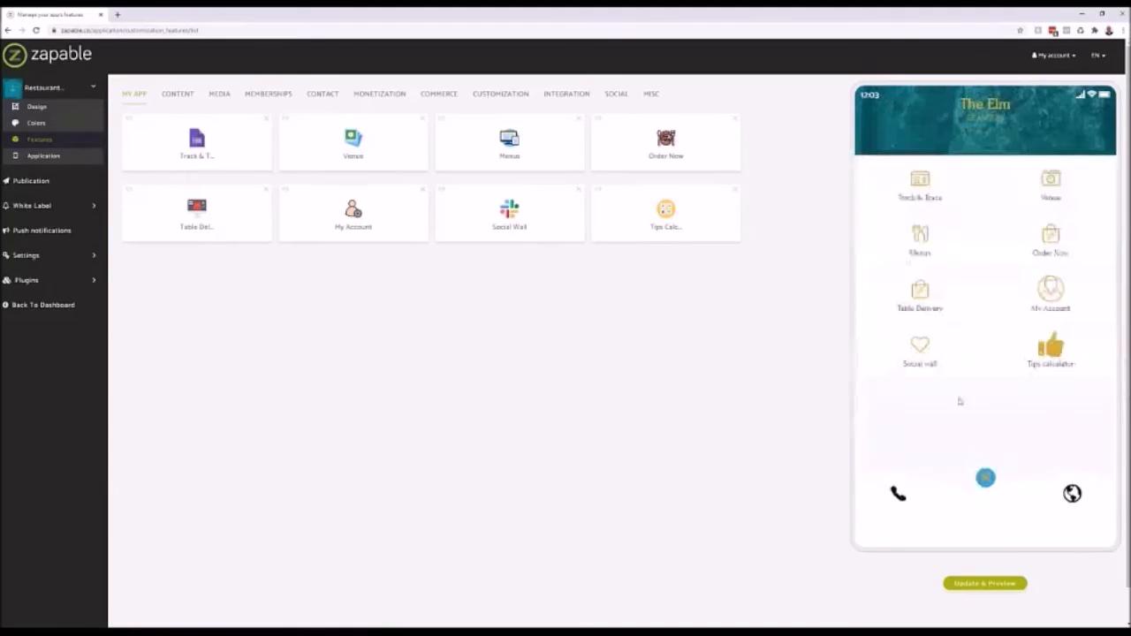
{"action": "left_click", "coordinate": [919, 184]}
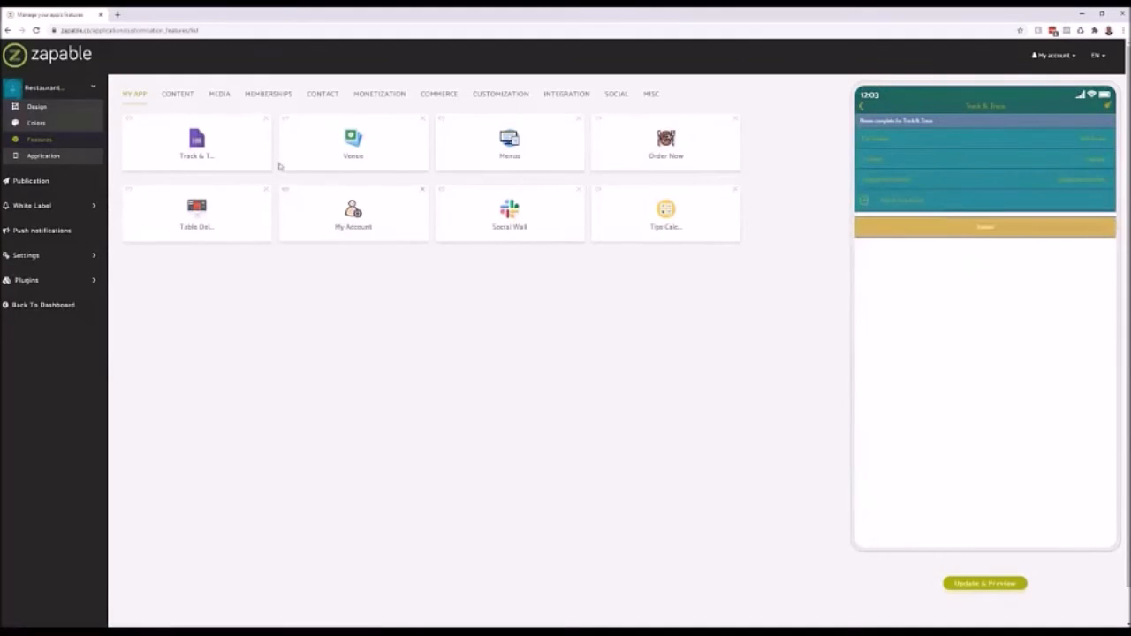
{"action": "left_click", "coordinate": [196, 152]}
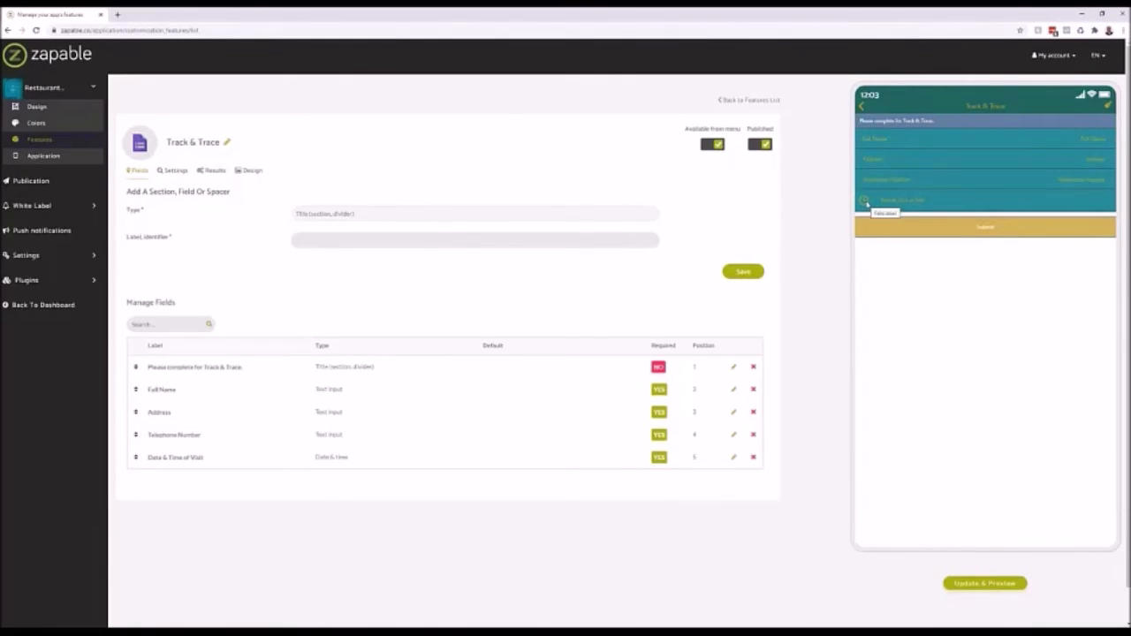
{"action": "left_click", "coordinate": [866, 203]}
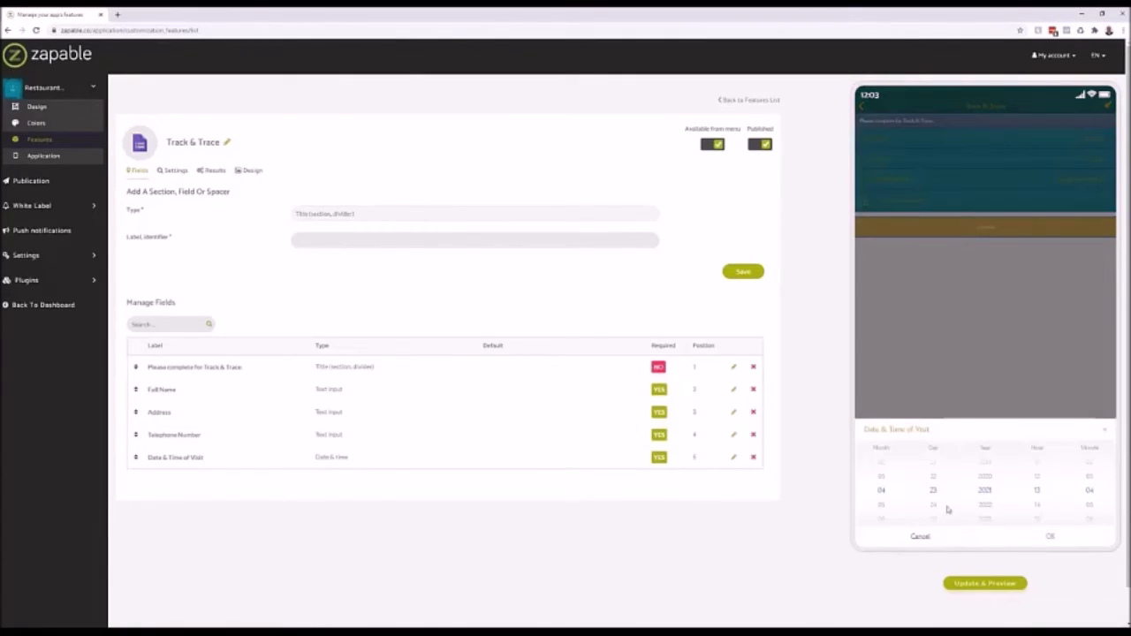
{"action": "left_click", "coordinate": [929, 538]}
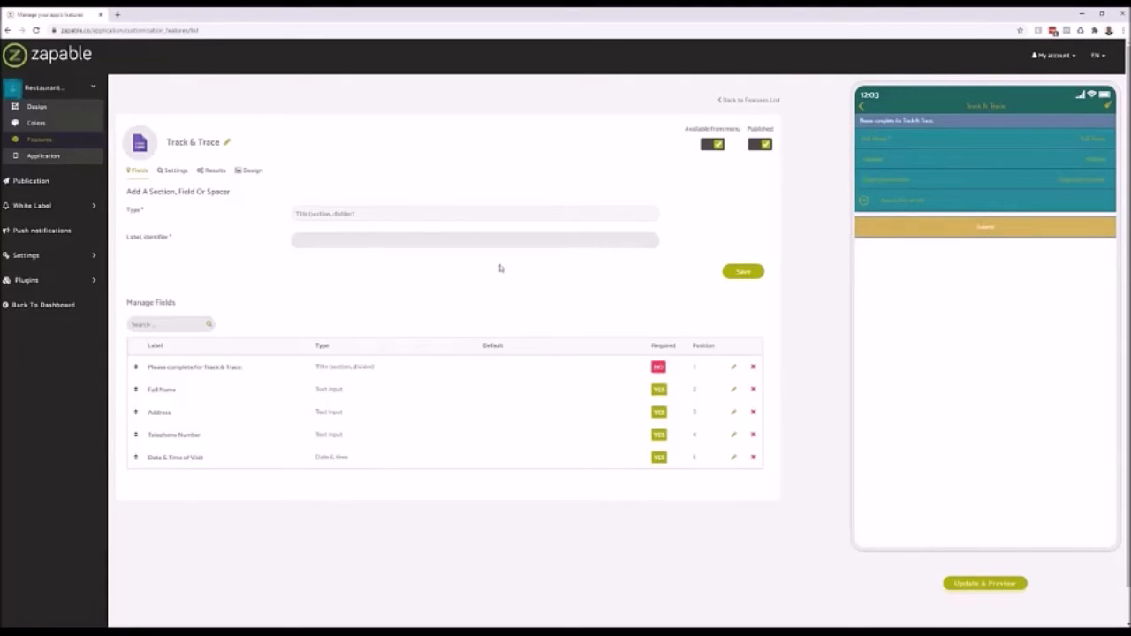
- Review the field types available for the Track & Trace form and go back to the features list
{"action": "left_click", "coordinate": [422, 214]}
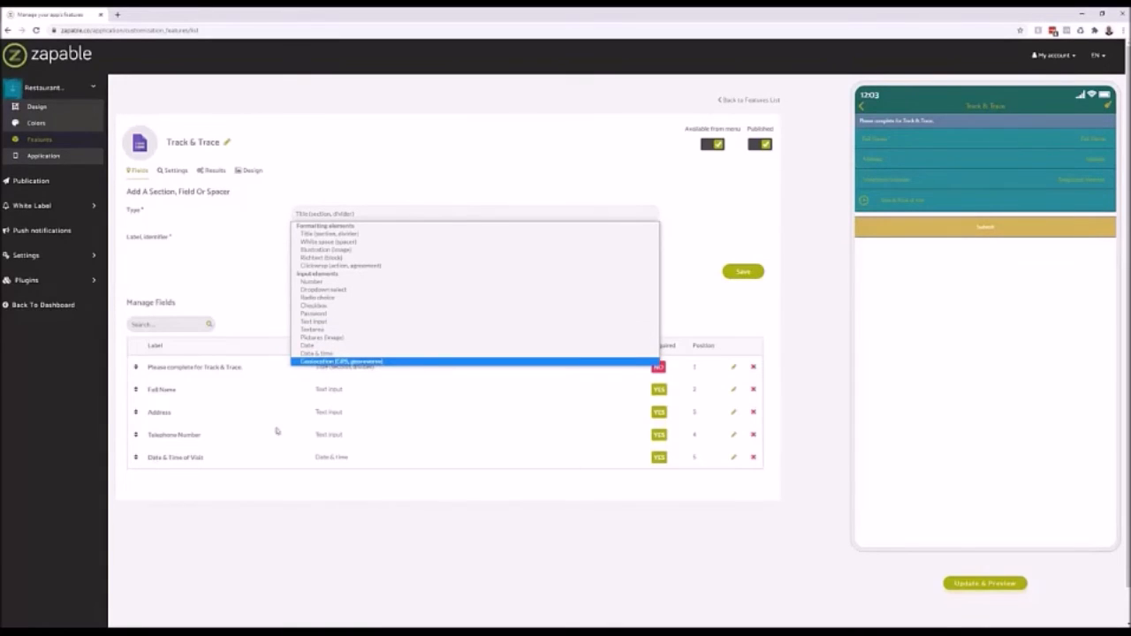
{"action": "left_click", "coordinate": [679, 188]}
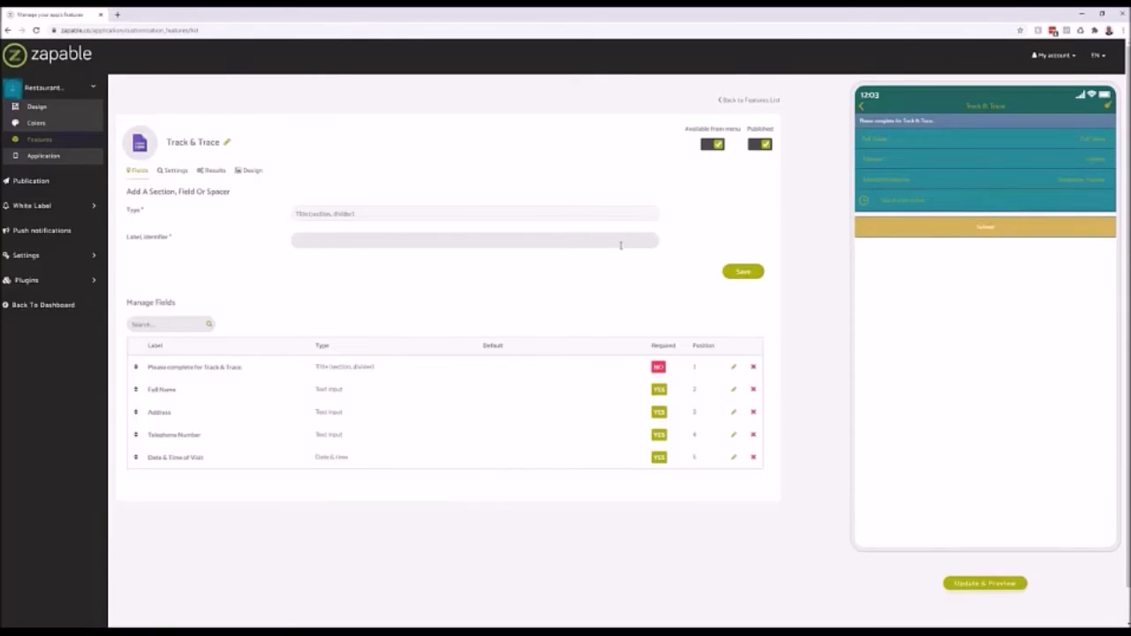
{"action": "left_click", "coordinate": [862, 107]}
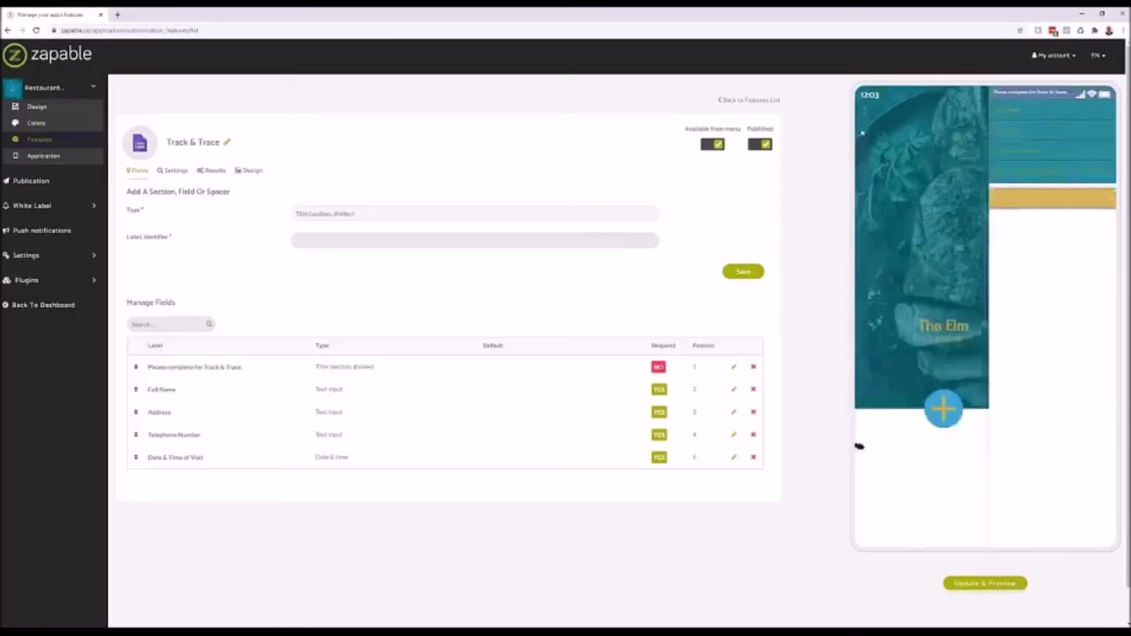
{"action": "left_click", "coordinate": [983, 413]}
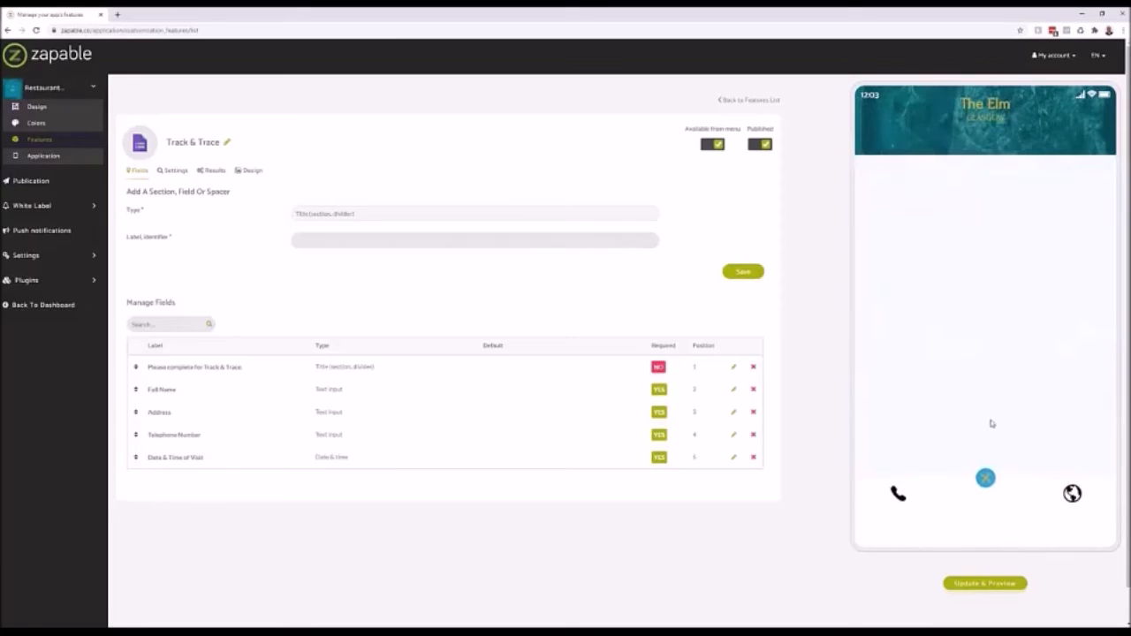
{"action": "left_click", "coordinate": [742, 100]}
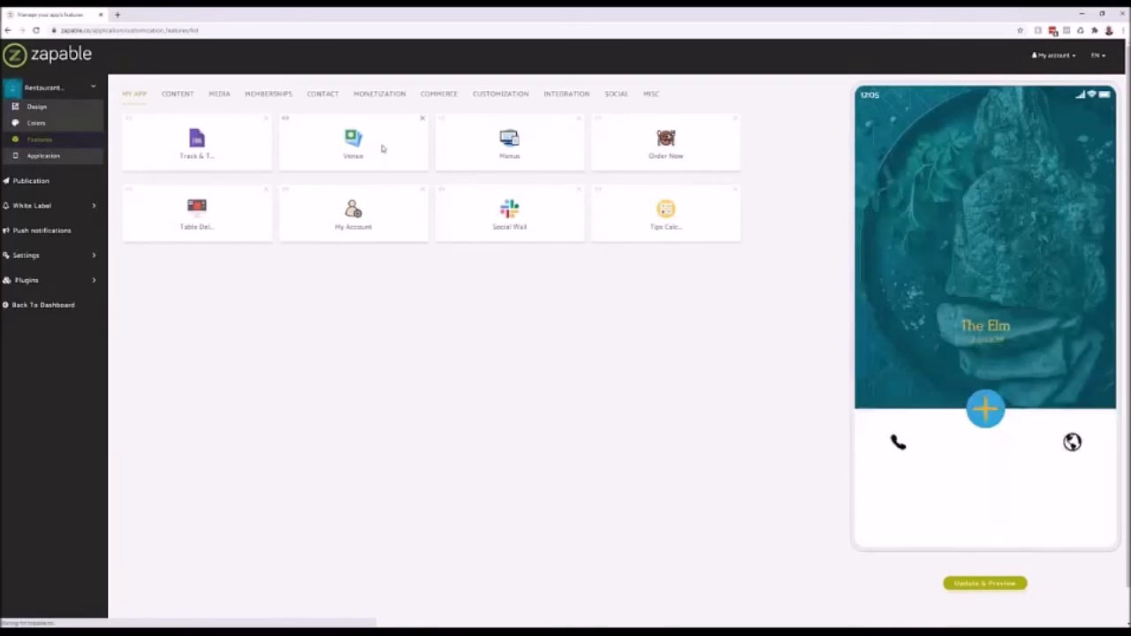
- Preview the Venue picture gallery in the app and open the Venue feature for editing
{"action": "left_click", "coordinate": [1000, 411]}
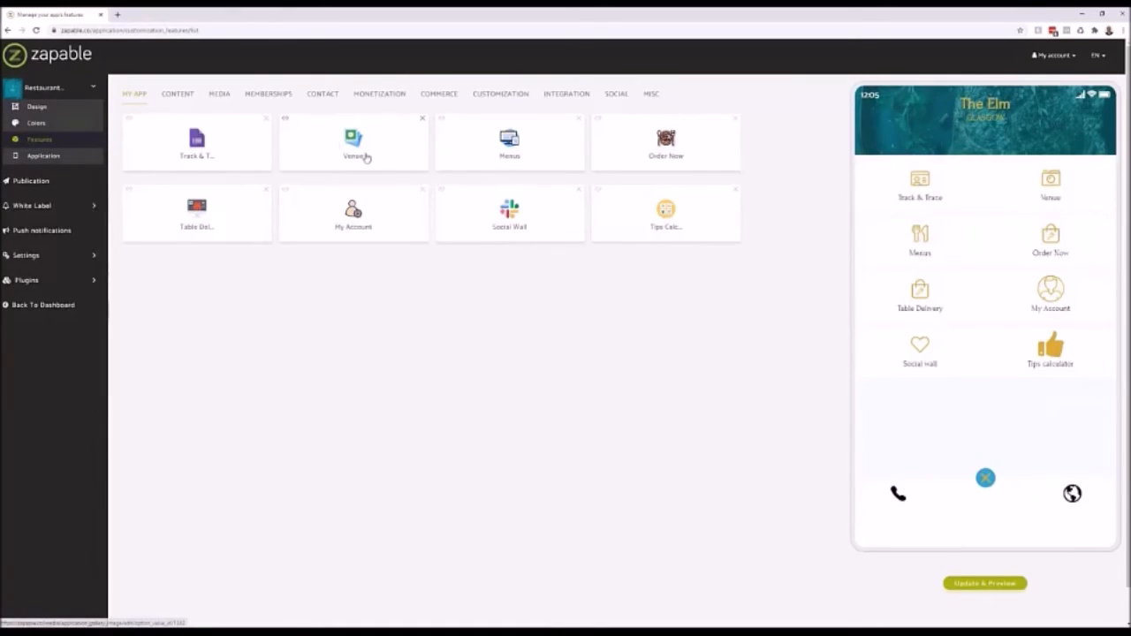
{"action": "left_click", "coordinate": [1054, 190]}
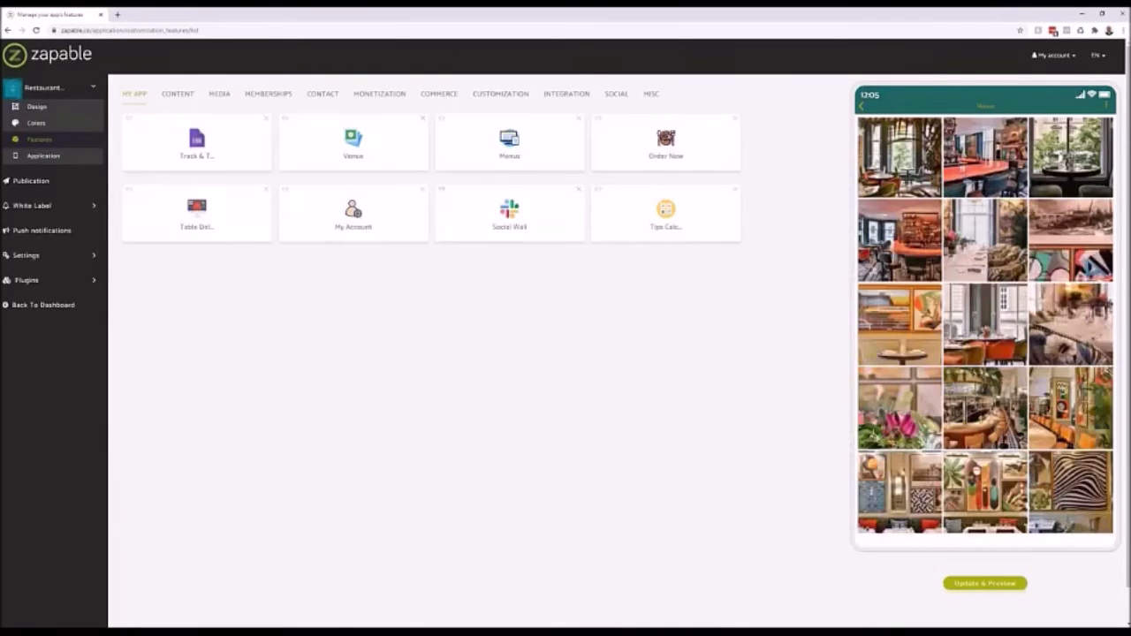
{"action": "scroll", "coordinate": [371, 104], "scroll_direction": "down", "scroll_amount": 1}
{"action": "left_click", "coordinate": [371, 103]}
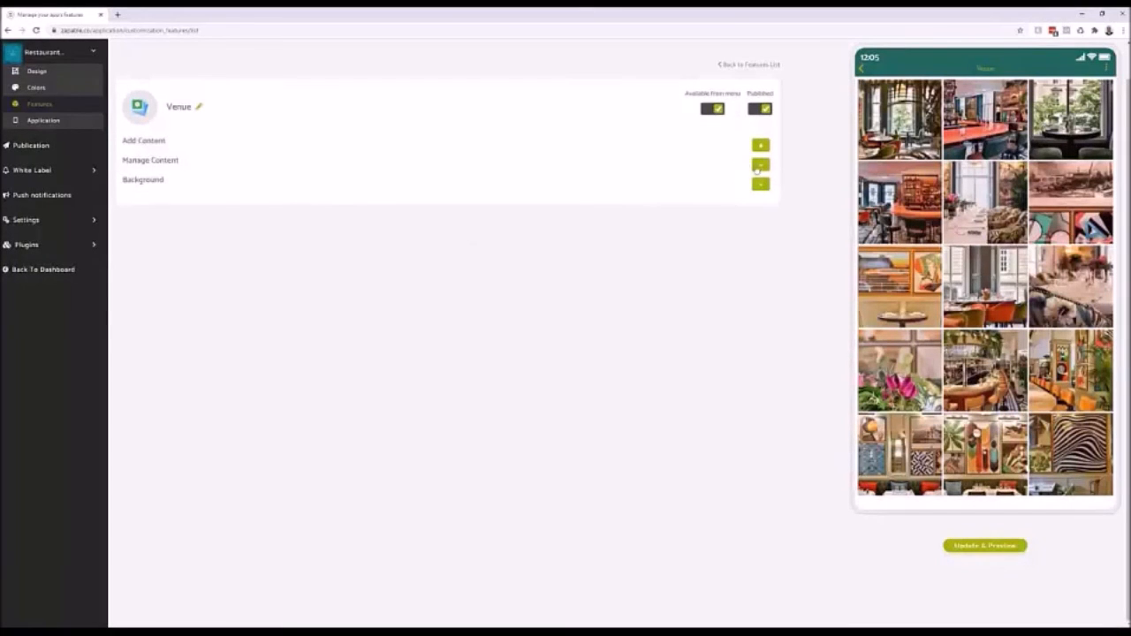
- Open the Venue gallery's images from its managed content and look through their titles and descriptions
{"action": "left_click", "coordinate": [758, 166]}
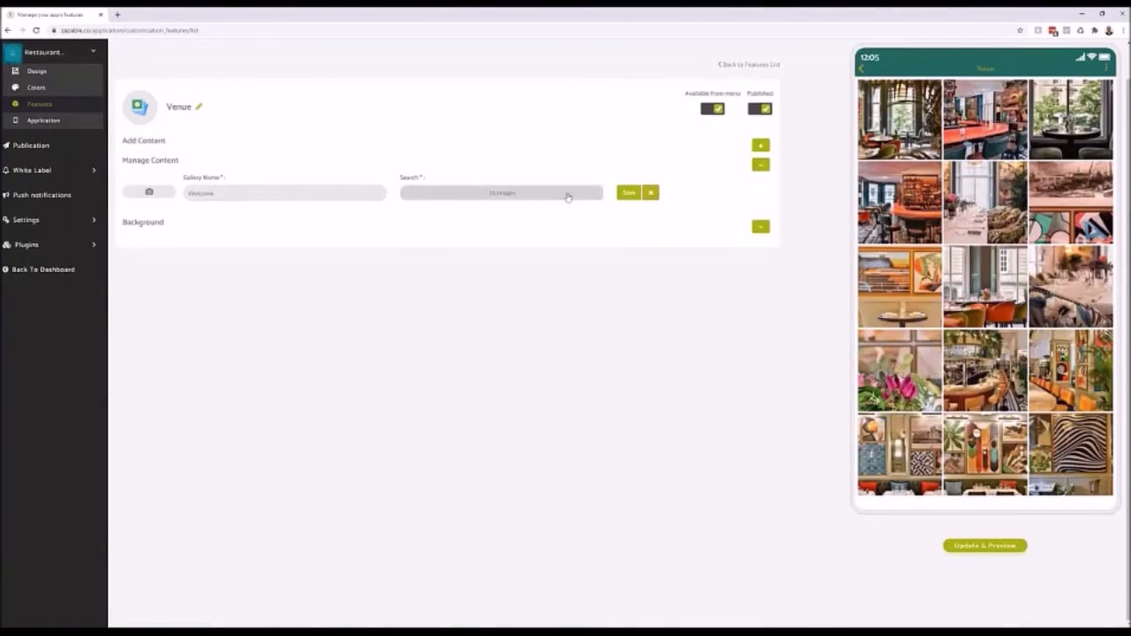
{"action": "left_click", "coordinate": [515, 198]}
{"action": "scroll", "coordinate": [421, 189], "scroll_direction": "down", "scroll_amount": 1}
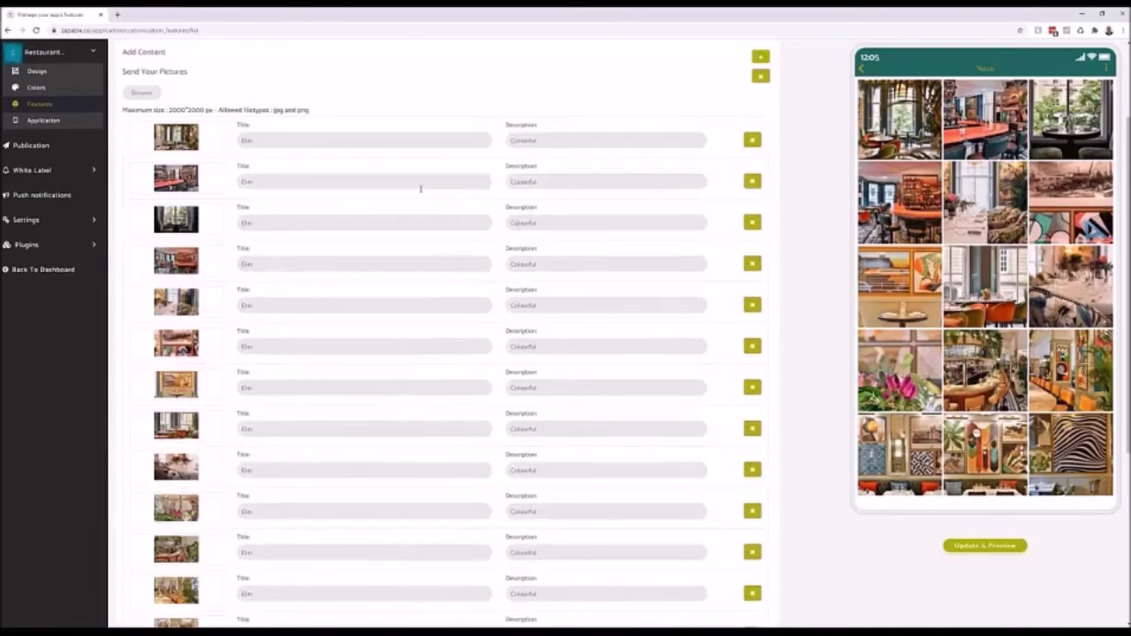
{"action": "scroll", "coordinate": [462, 404], "scroll_direction": "down", "scroll_amount": 3}
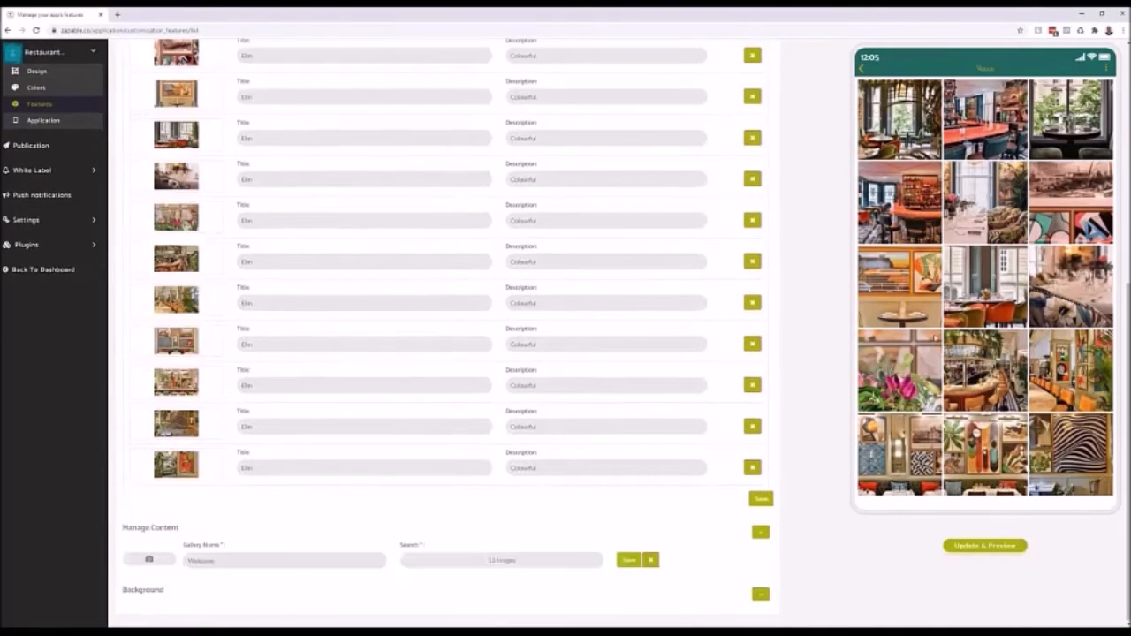
{"action": "scroll", "coordinate": [845, 328], "scroll_direction": "up", "scroll_amount": 5}
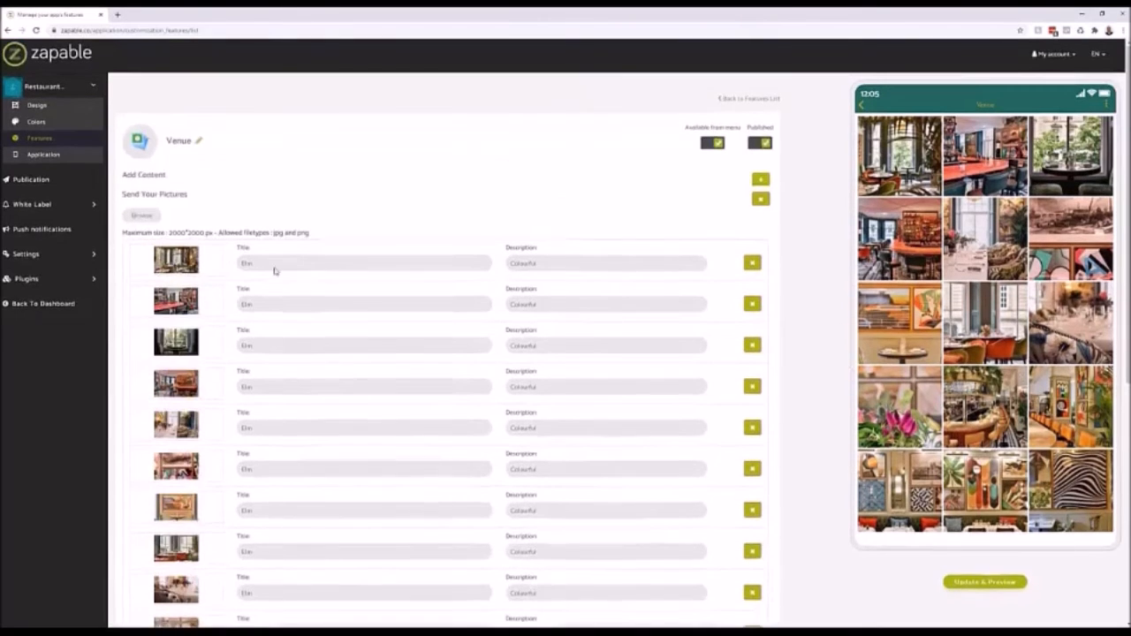
{"action": "scroll", "coordinate": [300, 281], "scroll_direction": "down", "scroll_amount": 5}
{"action": "scroll", "coordinate": [321, 285], "scroll_direction": "up", "scroll_amount": 5}
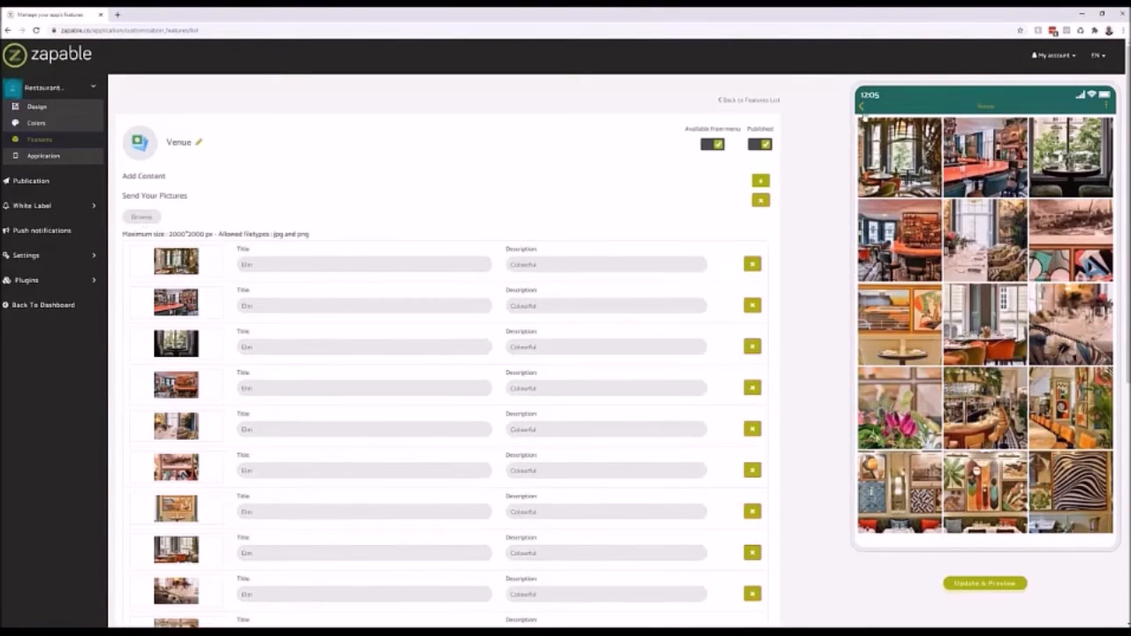
- Preview the Menus page in the app and go back to the features list
{"action": "left_click", "coordinate": [863, 107]}
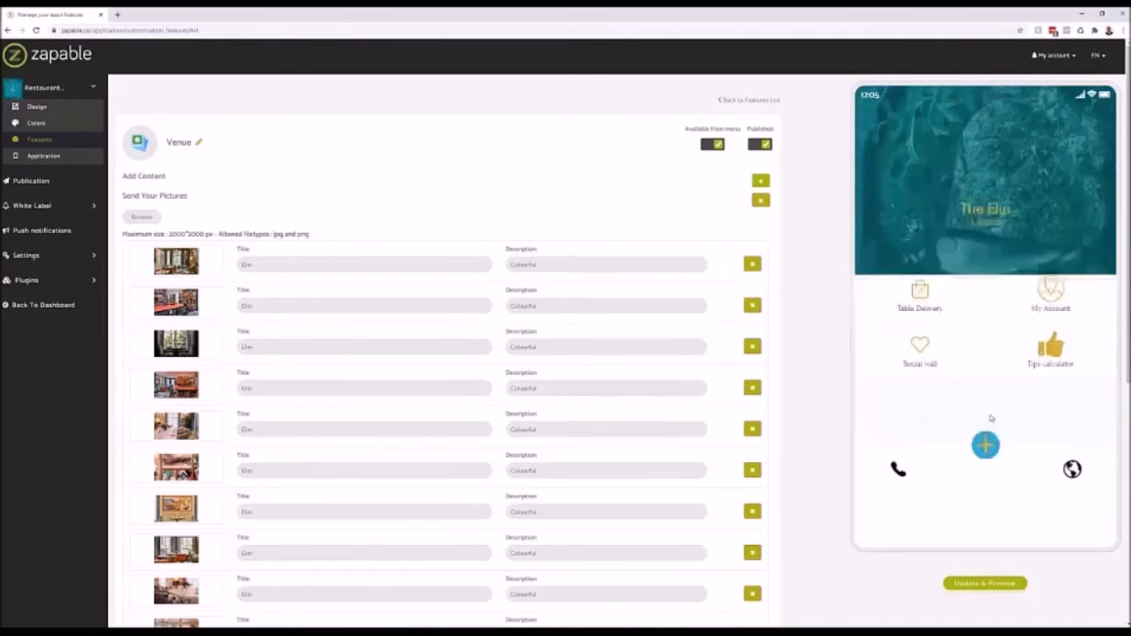
{"action": "left_click", "coordinate": [919, 236]}
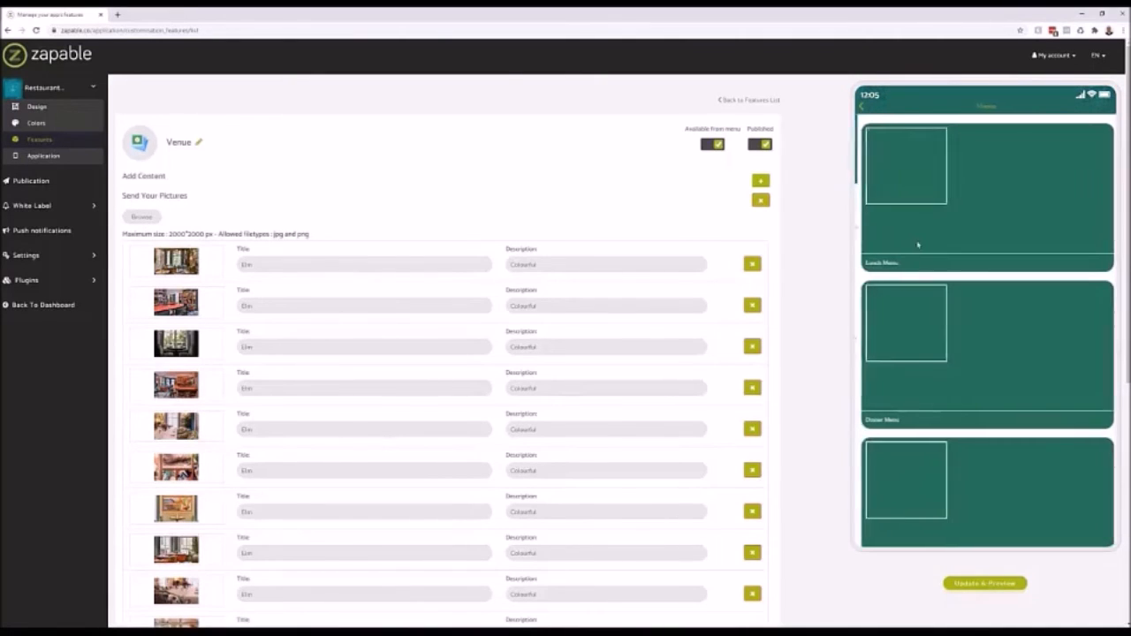
{"action": "left_click", "coordinate": [751, 101]}
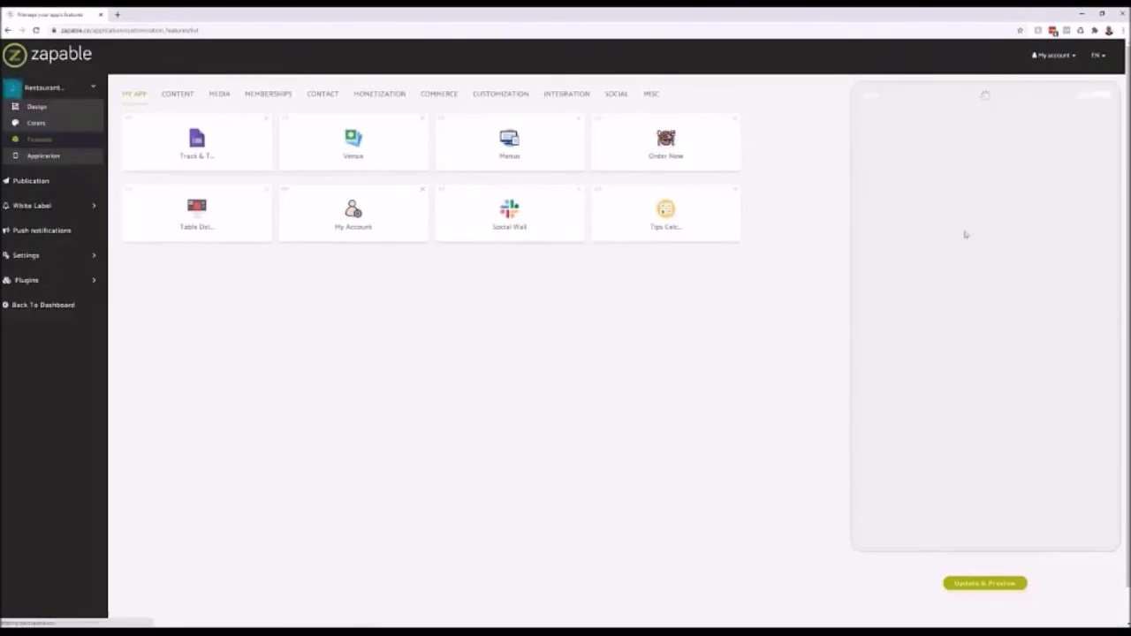
- Preview the Menus page in the restaurant app and open the Order Now feature
{"action": "left_click", "coordinate": [986, 430]}
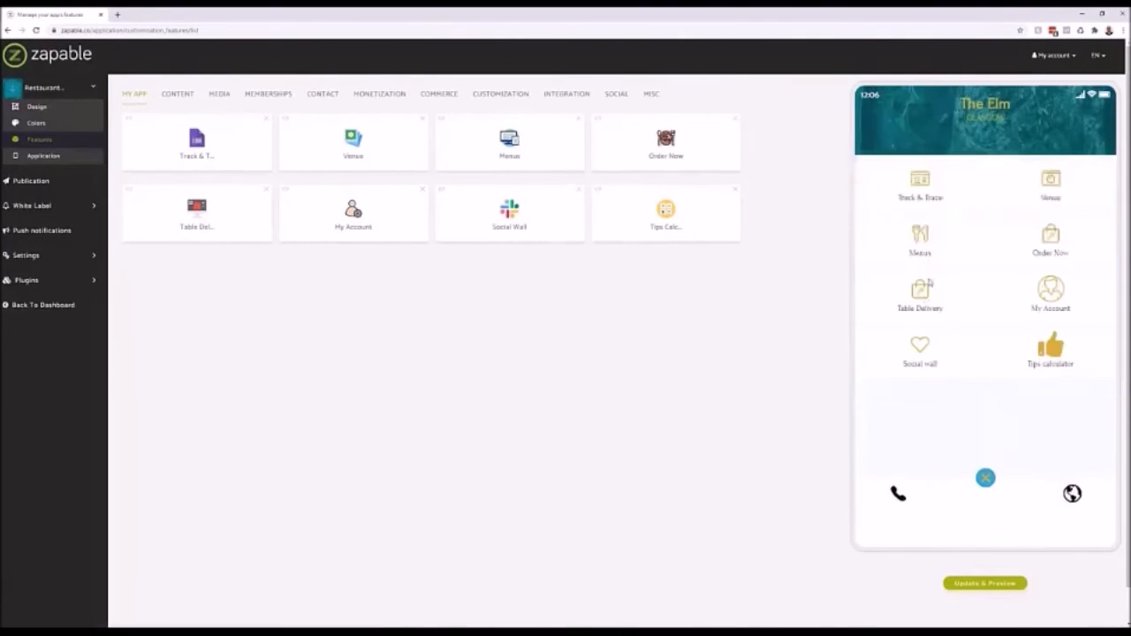
{"action": "left_click", "coordinate": [926, 245]}
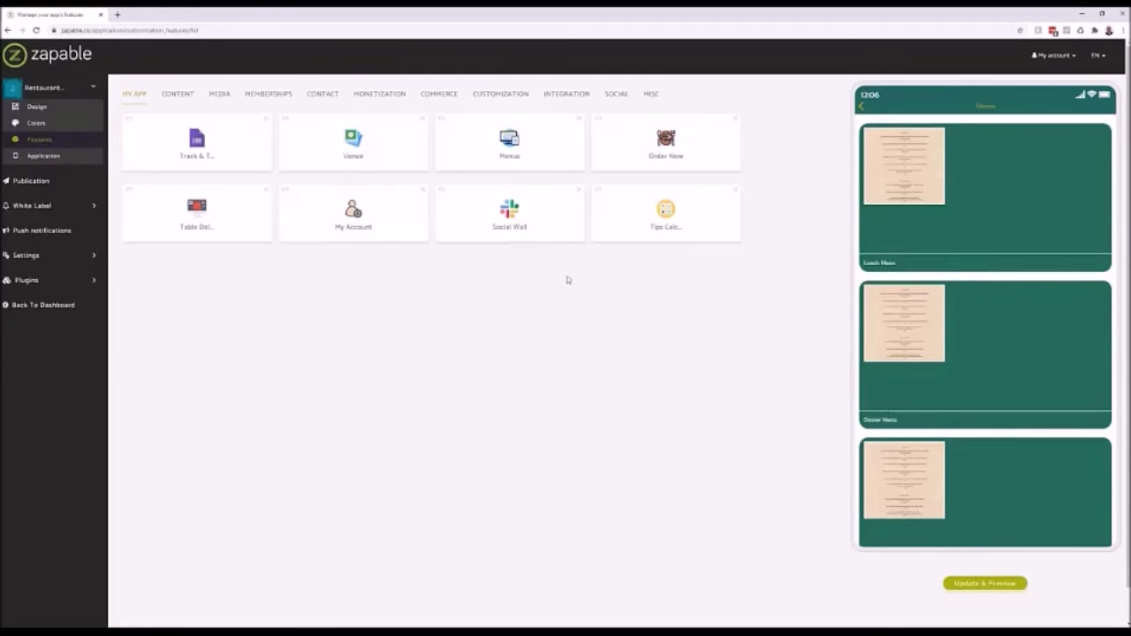
{"action": "left_click", "coordinate": [664, 146]}
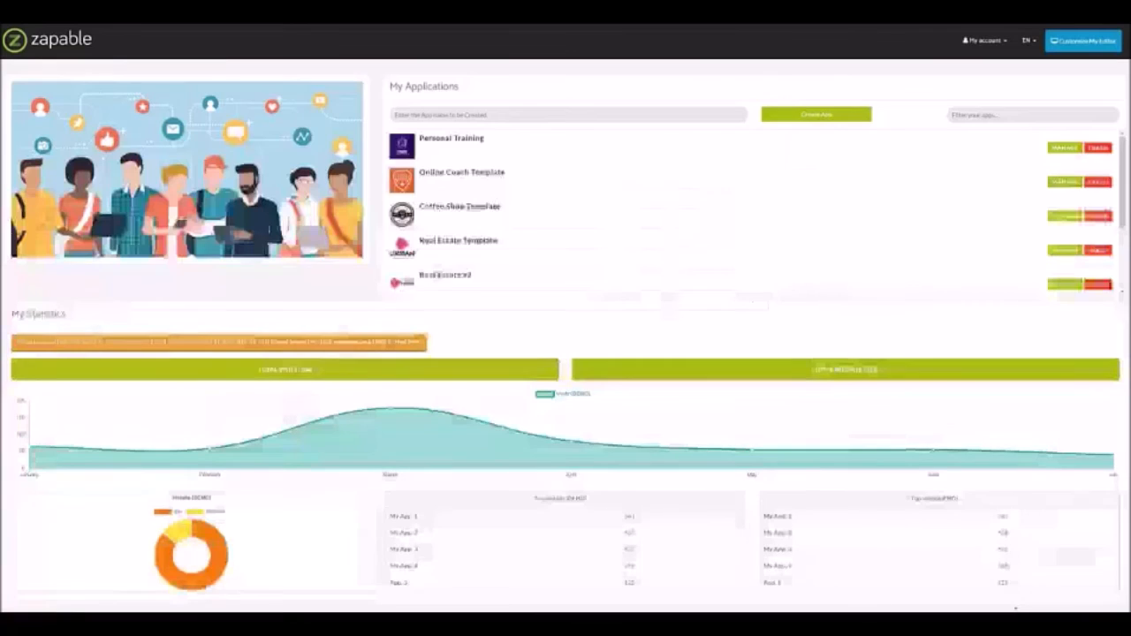
- Open the Coffee Shop Template for editing and go to its Order Here feature
{"action": "left_click", "coordinate": [1057, 217]}
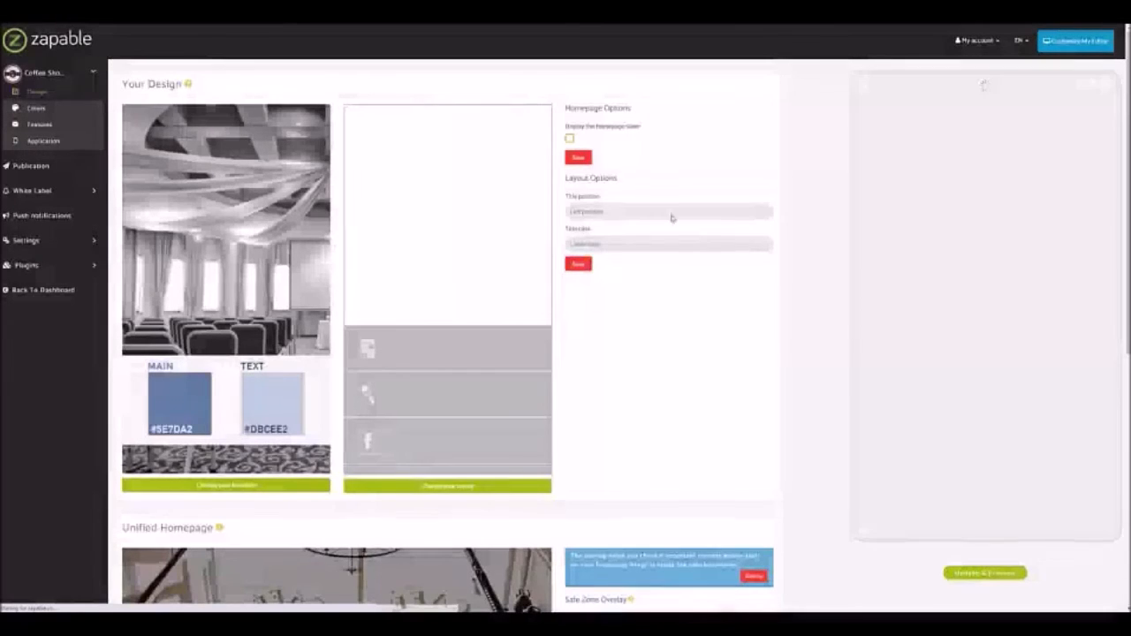
{"action": "left_click", "coordinate": [35, 129]}
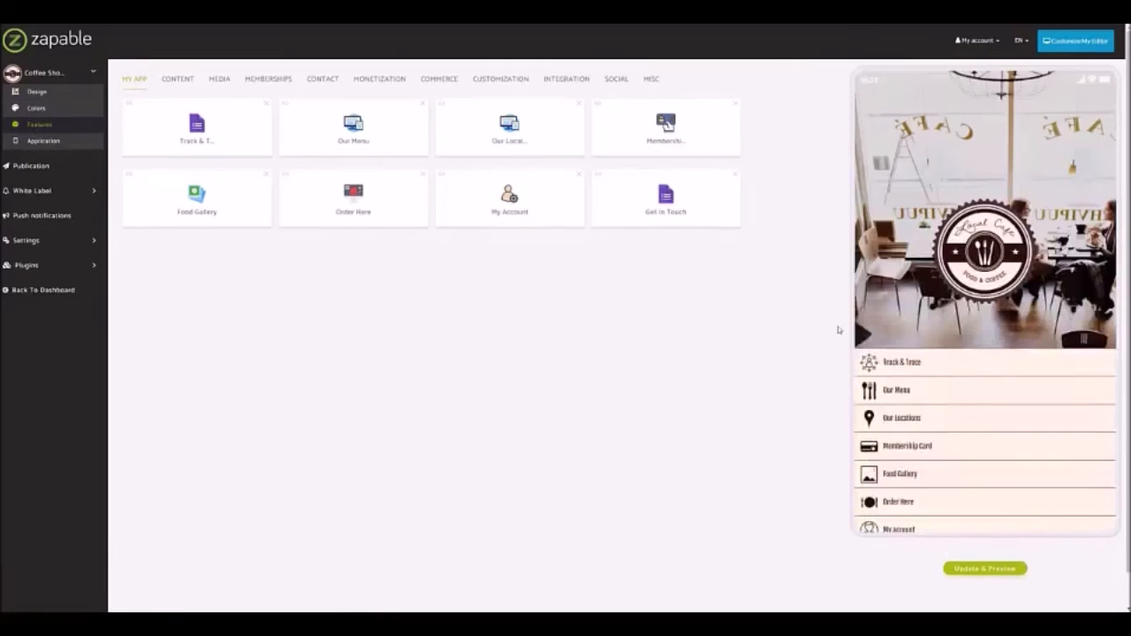
{"action": "left_click", "coordinate": [351, 212]}
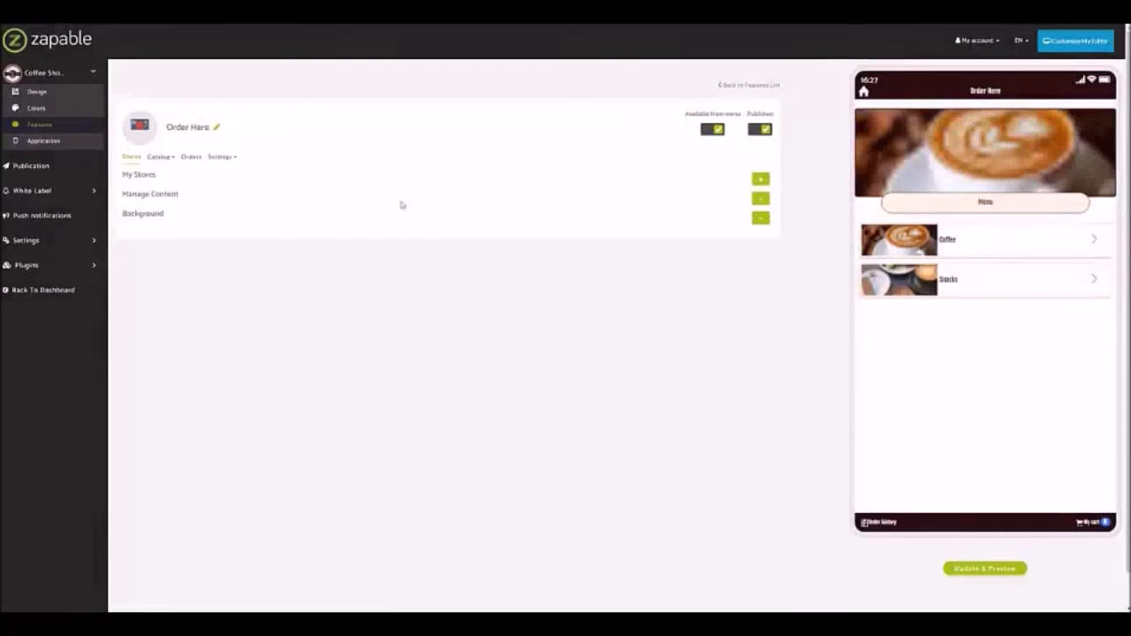
- Add one Latte from the Coffee category to the previewed app's cart and proceed past the buyer's information to the delivery methods
{"action": "left_click", "coordinate": [928, 245]}
{"action": "left_click", "coordinate": [929, 245]}
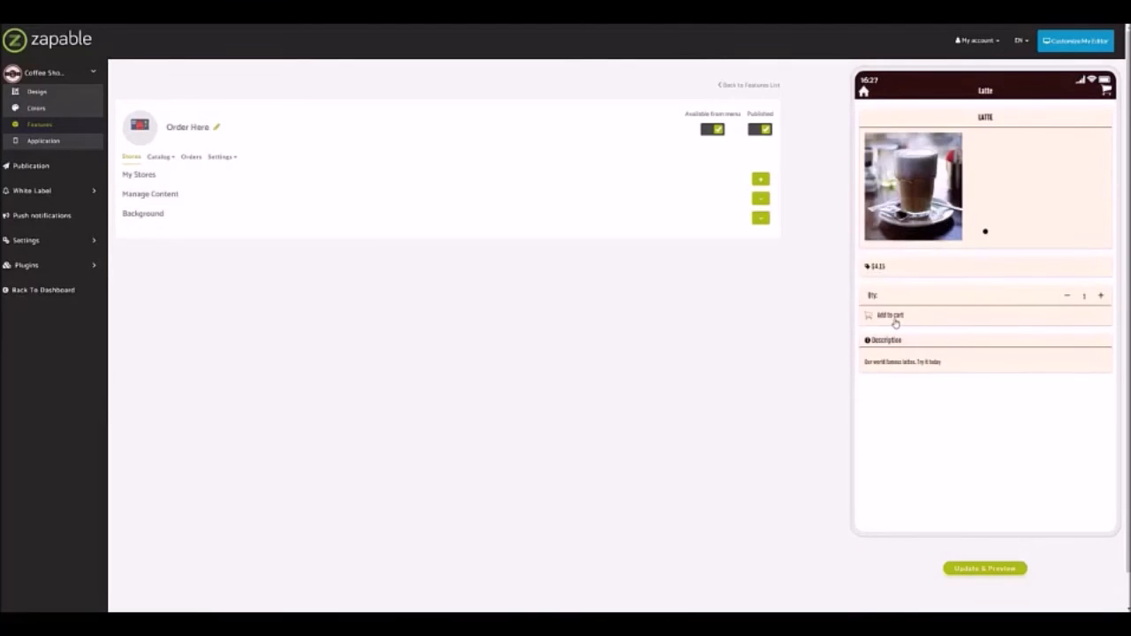
{"action": "left_click", "coordinate": [892, 315]}
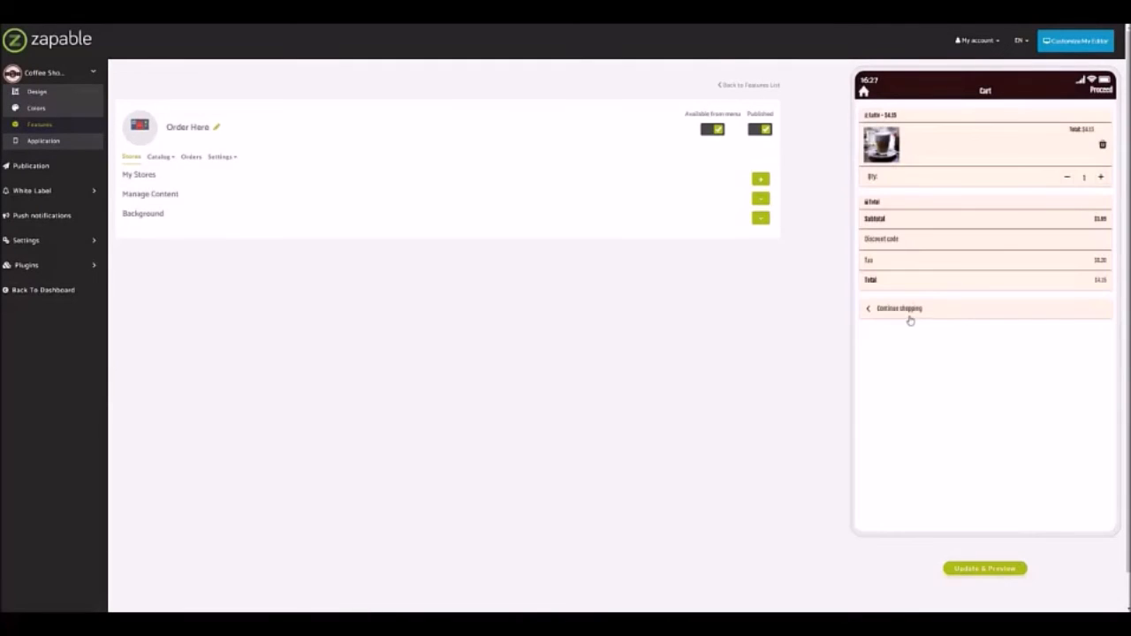
{"action": "left_click", "coordinate": [1094, 94]}
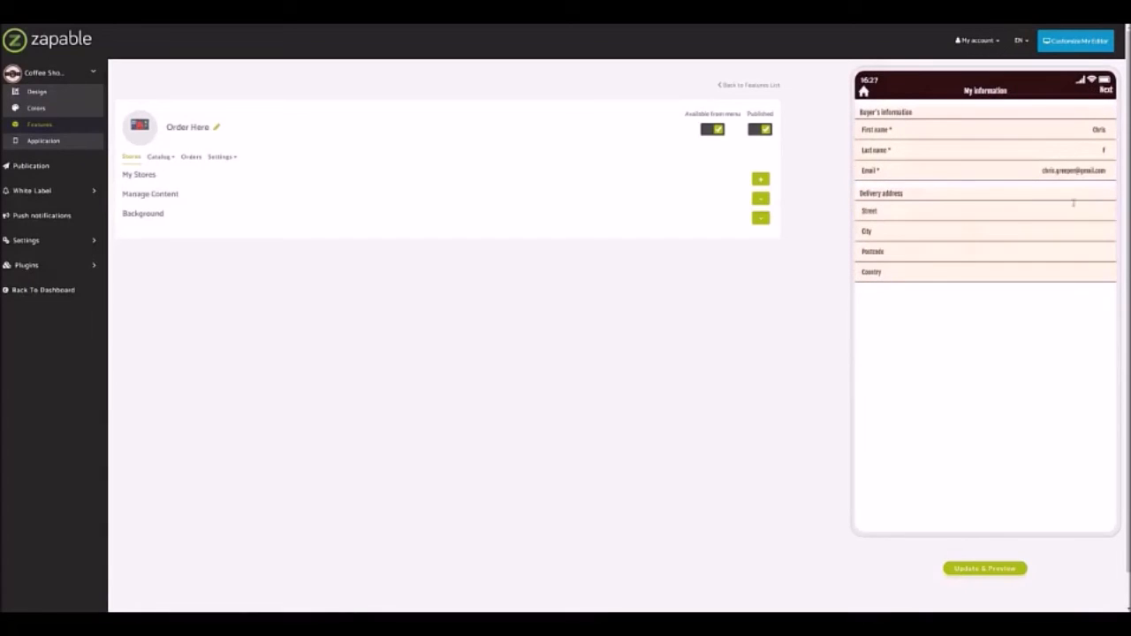
{"action": "left_click", "coordinate": [1108, 92]}
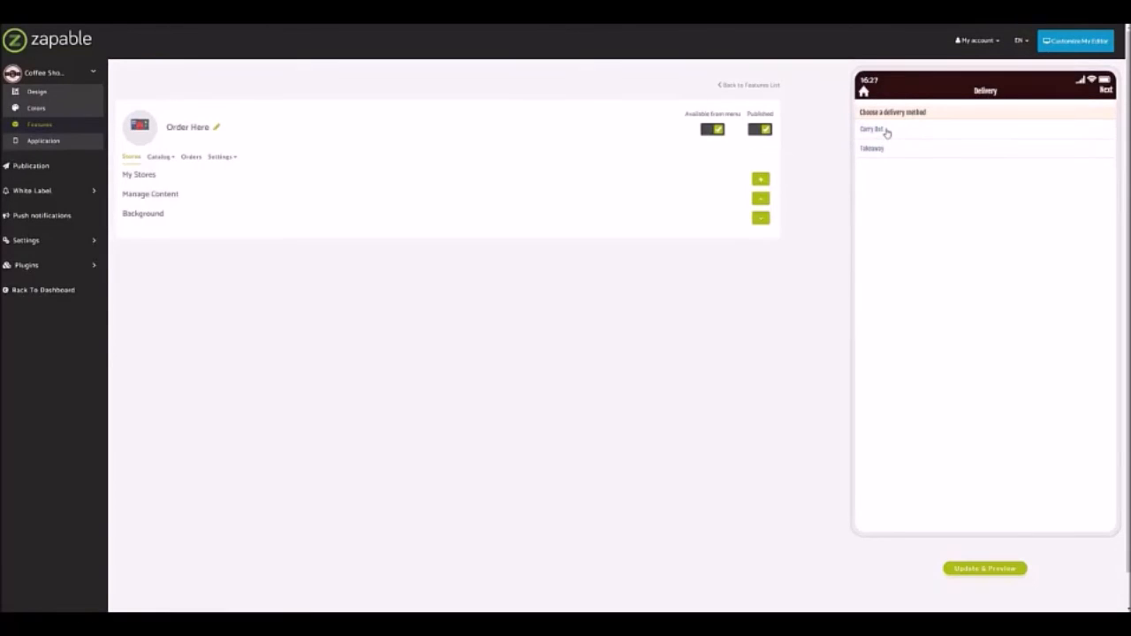
- Choose Carry Out as the delivery method and look at the date and time choices for Pickup Time
{"action": "left_click", "coordinate": [887, 132]}
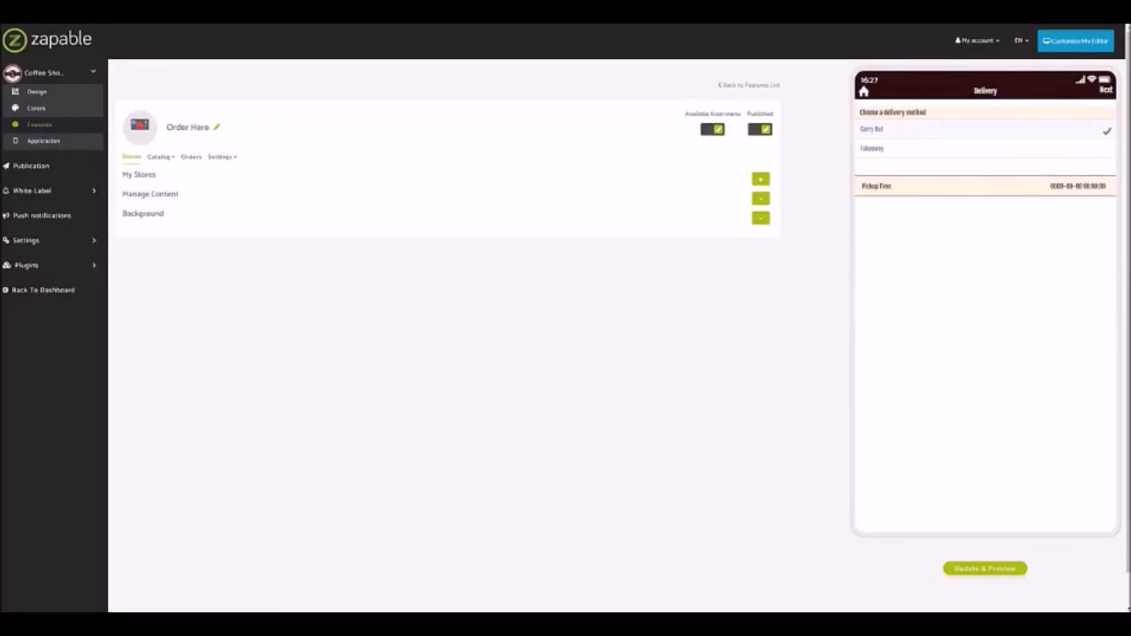
{"action": "left_click", "coordinate": [1077, 187]}
{"action": "left_click", "coordinate": [932, 523]}
{"action": "left_click", "coordinate": [1067, 186]}
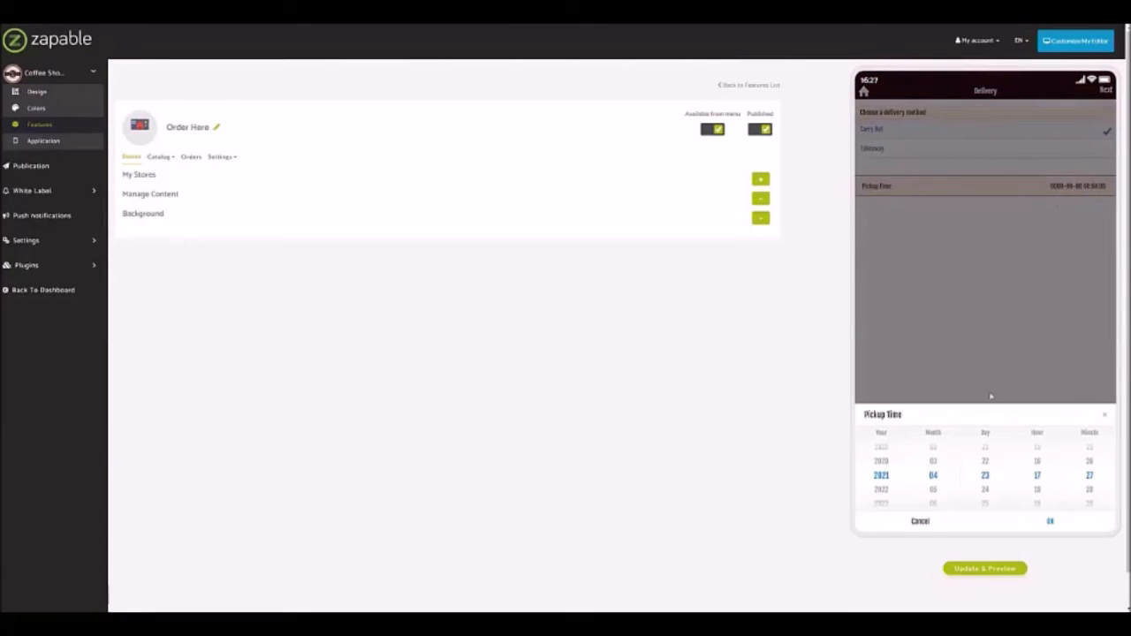
{"action": "left_click", "coordinate": [929, 526]}
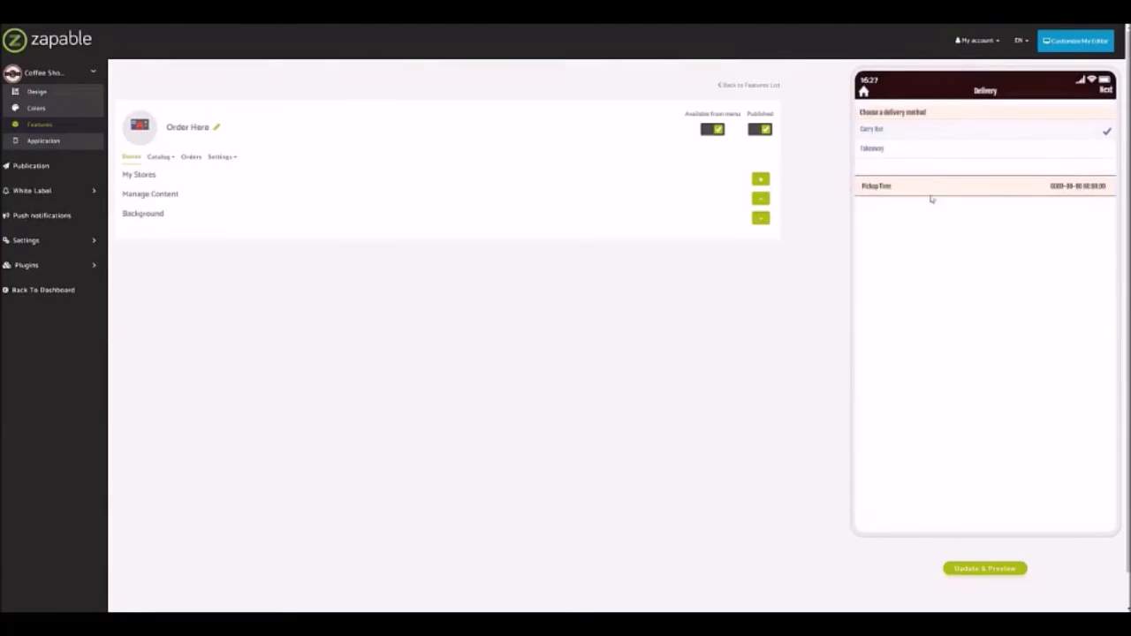
- Choose Takeaway as the delivery method and cash as the payment method, and validate the Latte order
{"action": "left_click", "coordinate": [924, 154]}
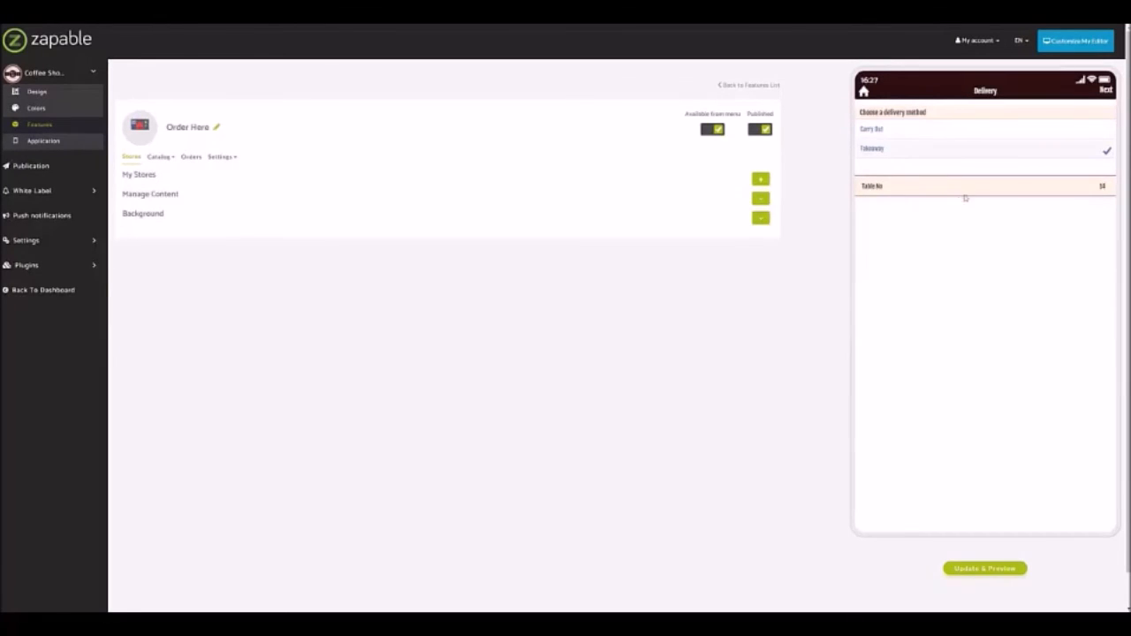
{"action": "left_click", "coordinate": [1100, 92]}
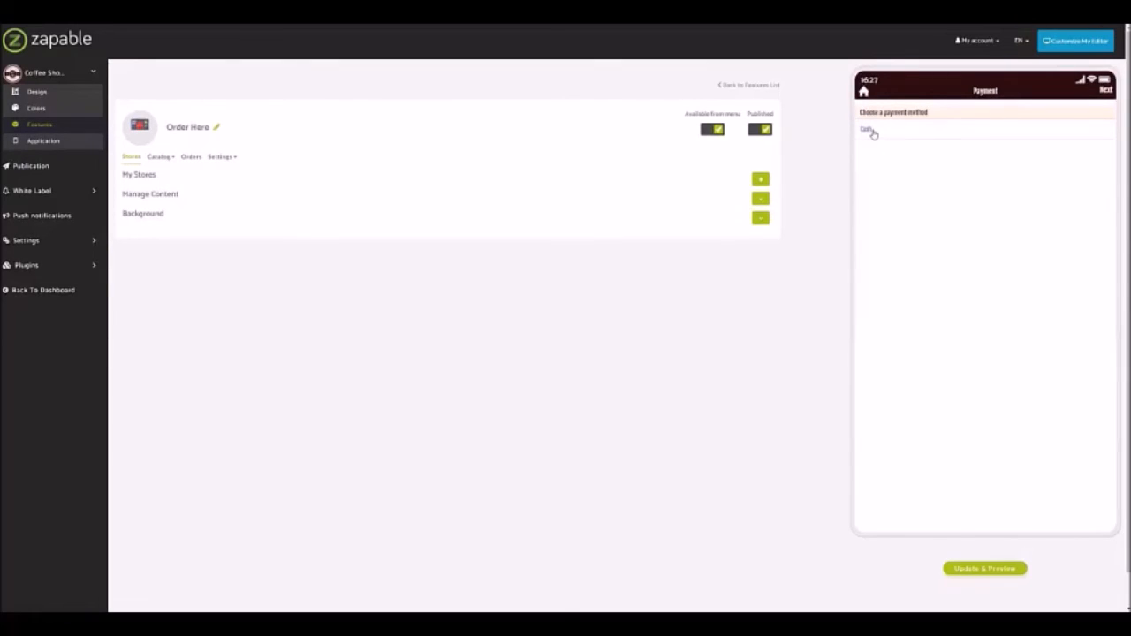
{"action": "left_click", "coordinate": [885, 134]}
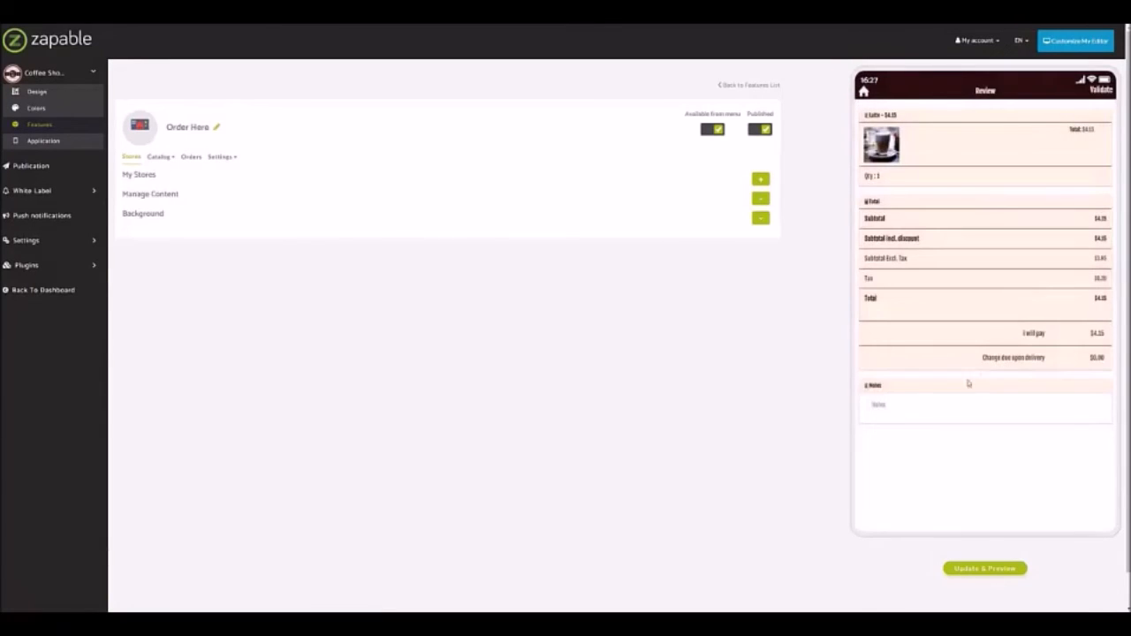
{"action": "left_click", "coordinate": [871, 410]}
{"action": "left_click", "coordinate": [1103, 96]}
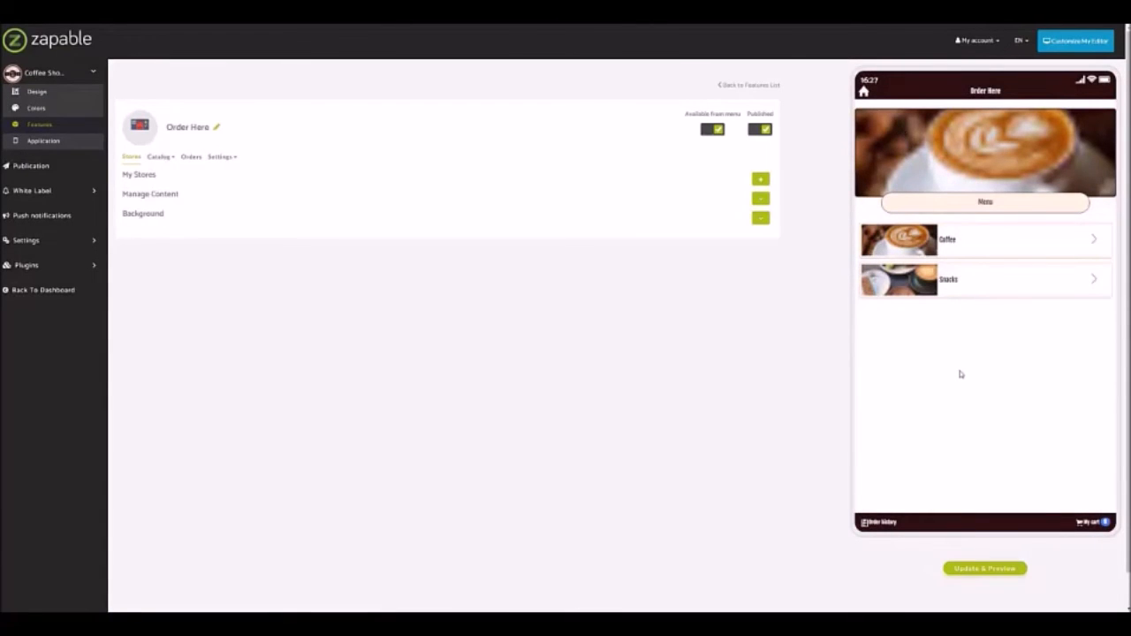
- View the order history in the previewed app and open the newest order from the feature's order list
{"action": "left_click", "coordinate": [884, 523]}
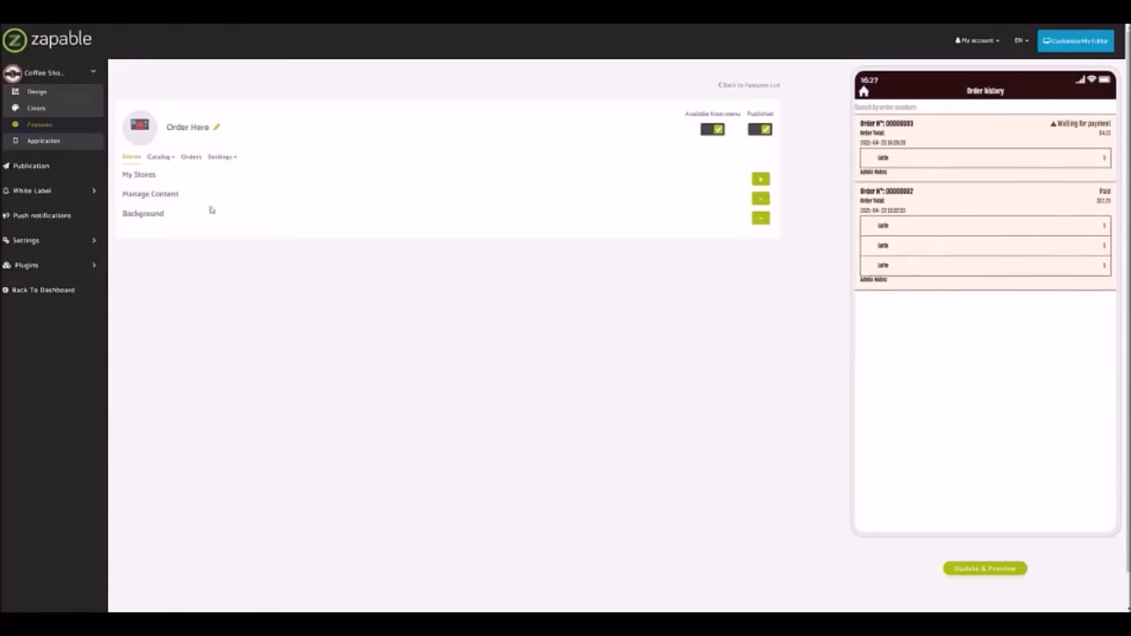
{"action": "left_click", "coordinate": [191, 157]}
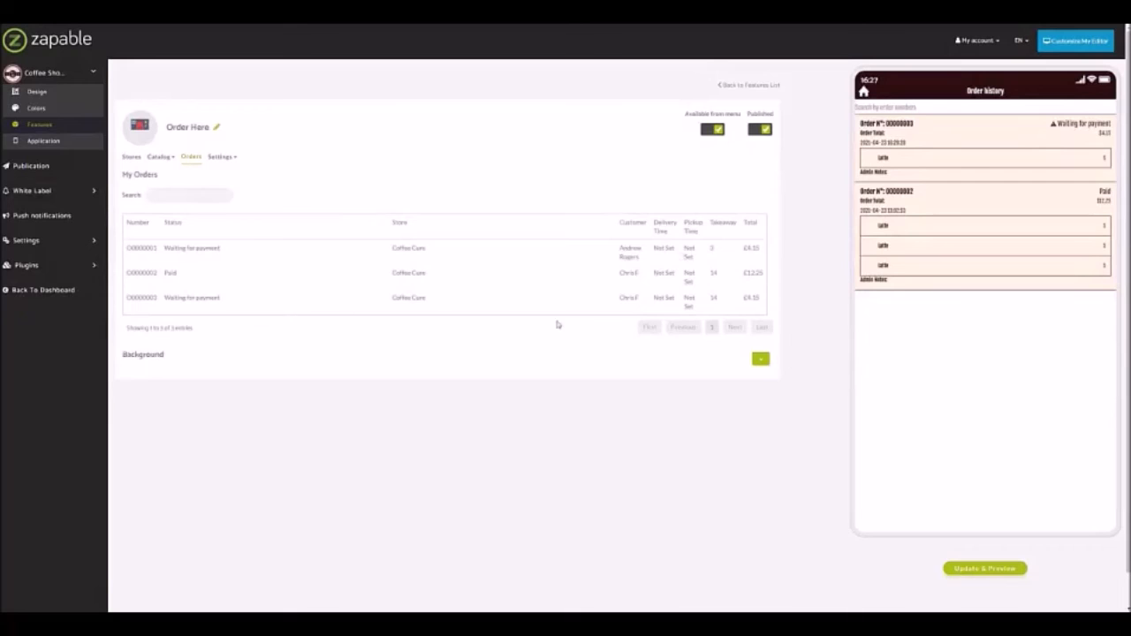
{"action": "left_click", "coordinate": [221, 300]}
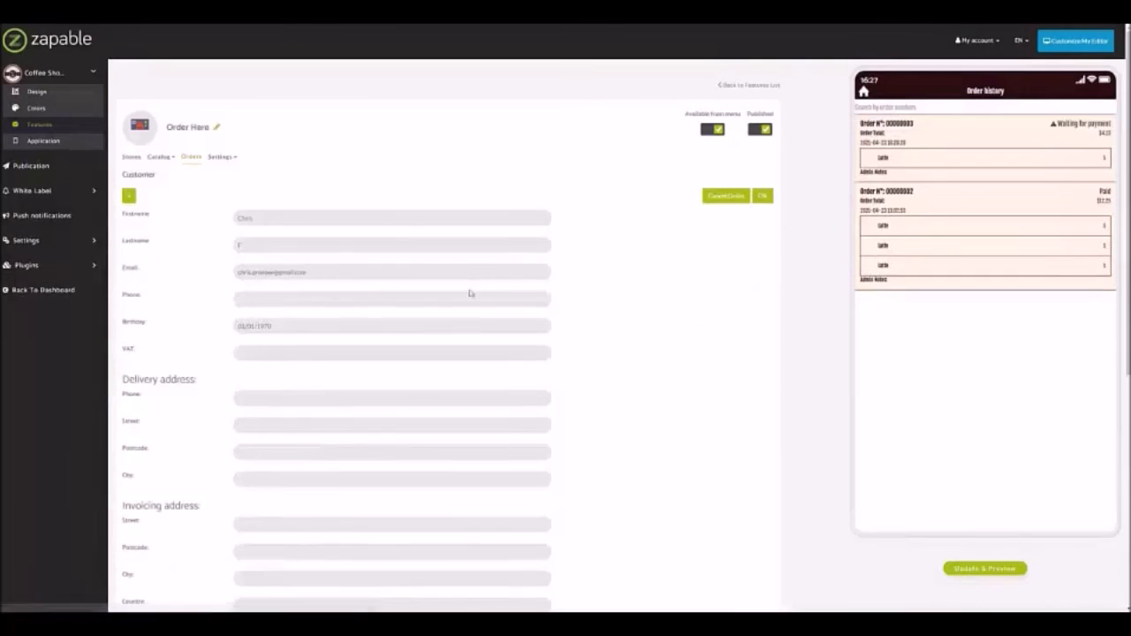
- Set the status of the opened Latte order to Paid and save it
{"action": "scroll", "coordinate": [556, 291], "scroll_direction": "down", "scroll_amount": 5}
{"action": "left_click", "coordinate": [343, 349]}
{"action": "left_click", "coordinate": [339, 375]}
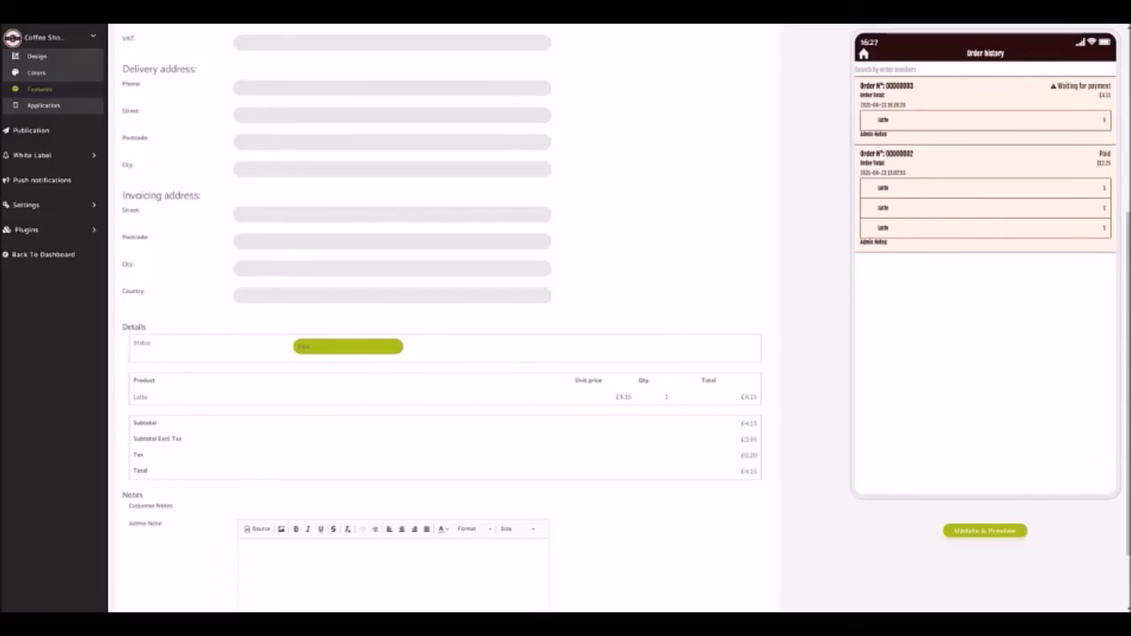
{"action": "scroll", "coordinate": [371, 362], "scroll_direction": "down", "scroll_amount": 1}
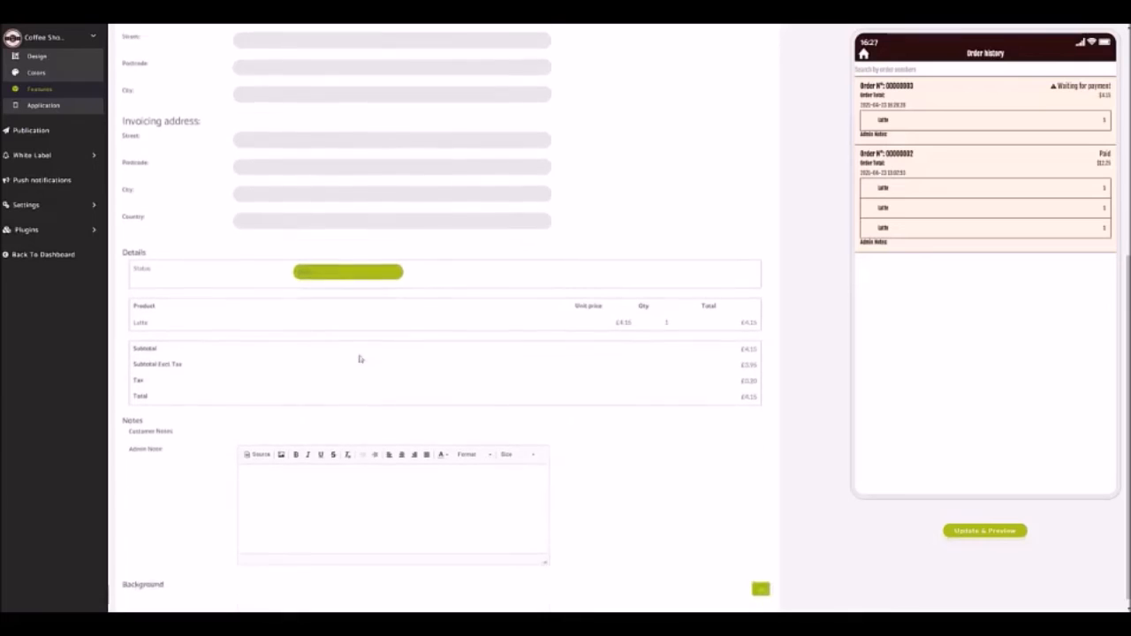
{"action": "scroll", "coordinate": [739, 402], "scroll_direction": "up", "scroll_amount": 4}
{"action": "left_click", "coordinate": [762, 112]}
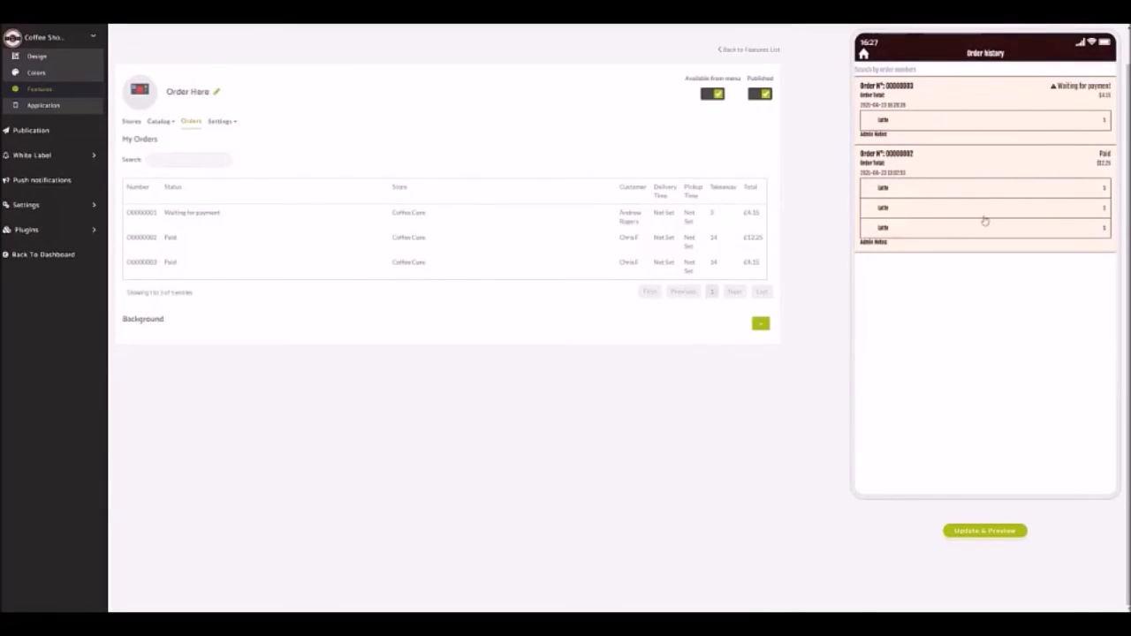
- Refresh the app preview and check the updated order history under Order Here
{"action": "left_click", "coordinate": [1000, 532]}
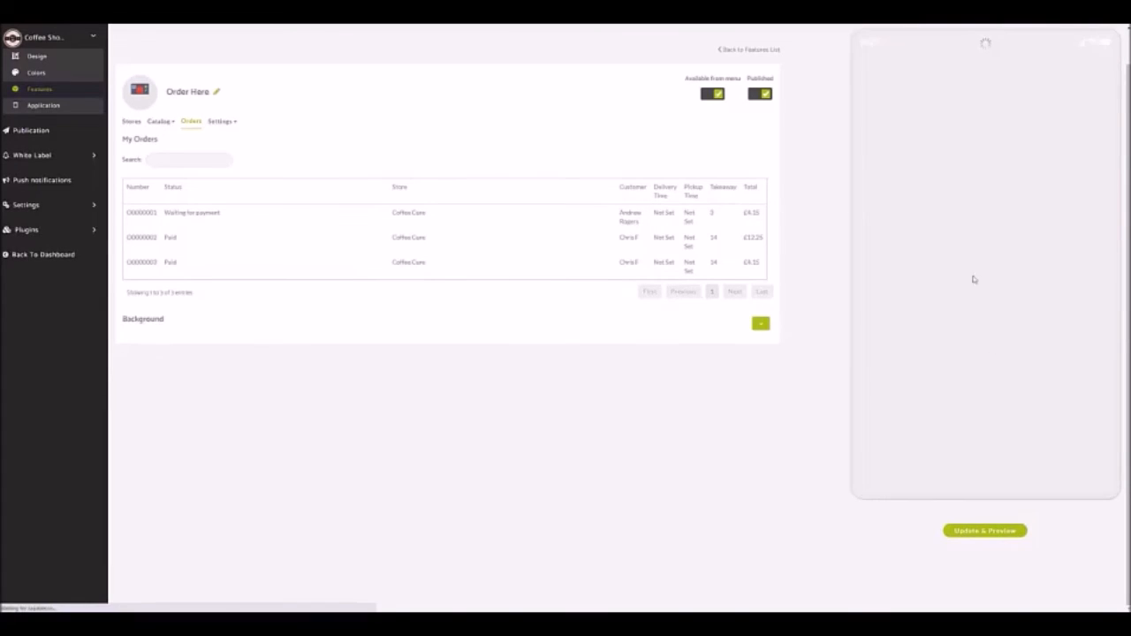
{"action": "left_click", "coordinate": [899, 466]}
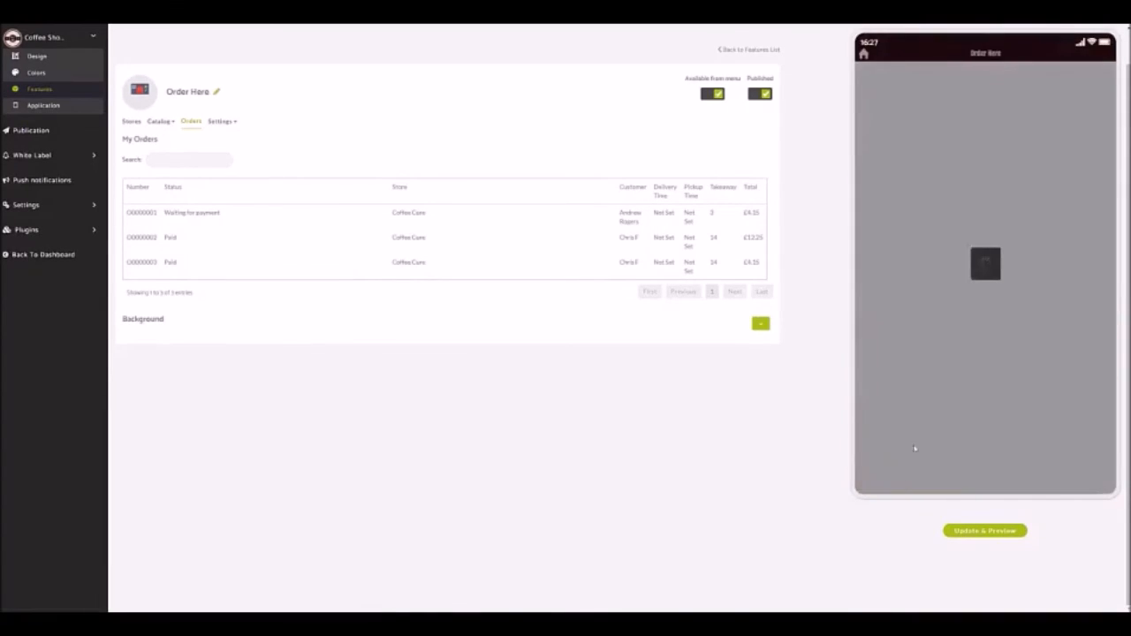
{"action": "left_click", "coordinate": [884, 485]}
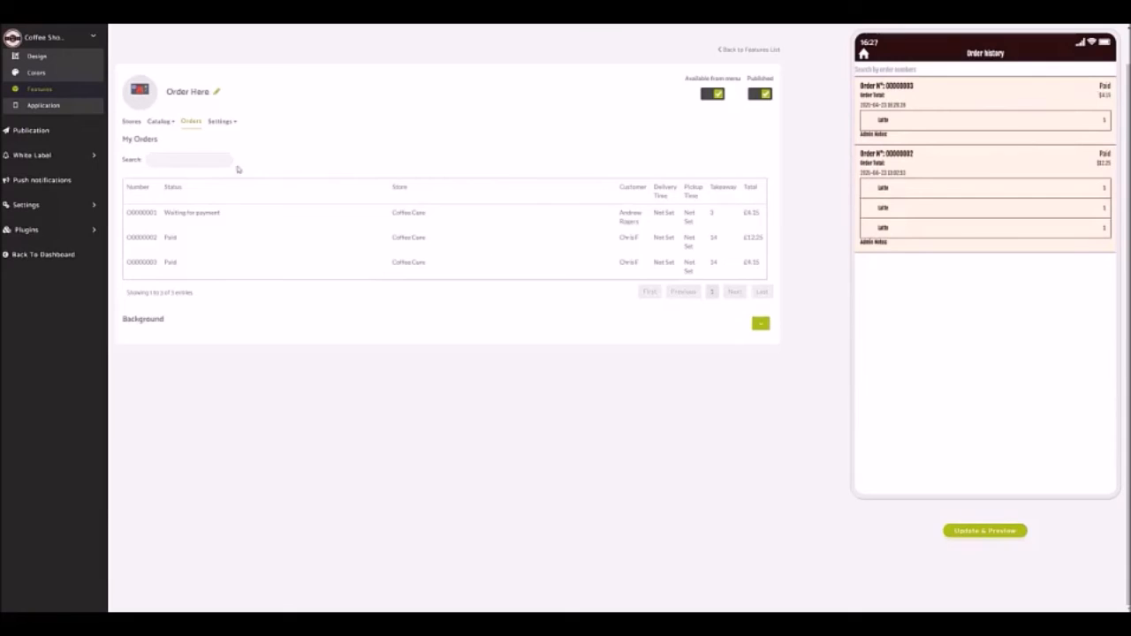
- Open the Order Here user field settings and examine them, including the available options for the Delivery address field
{"action": "left_click", "coordinate": [225, 123]}
{"action": "left_click", "coordinate": [235, 136]}
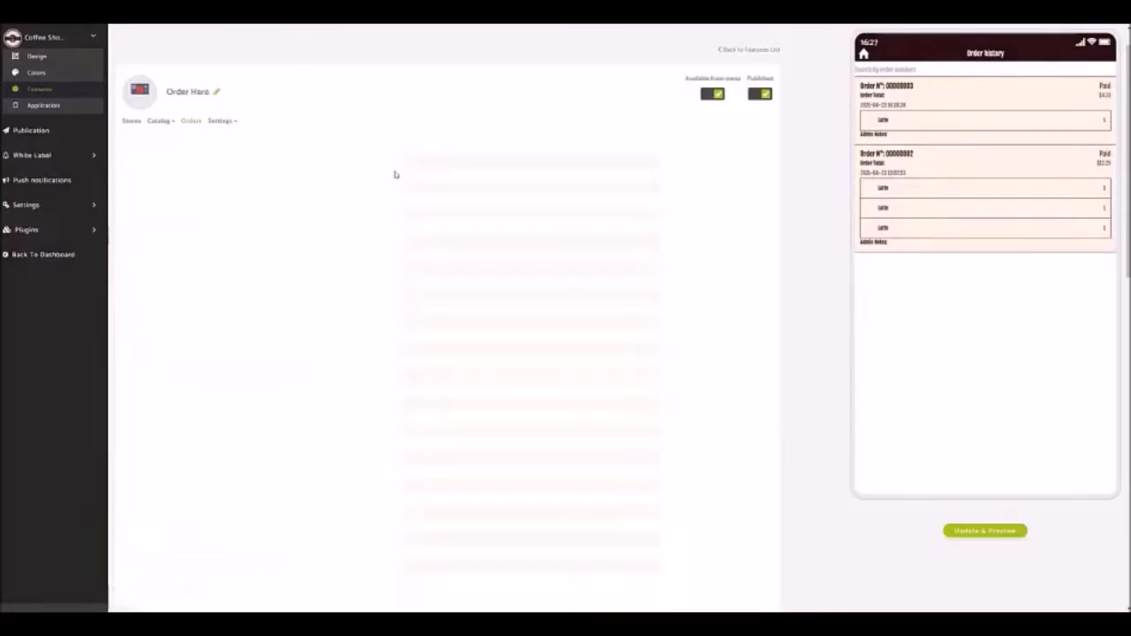
{"action": "scroll", "coordinate": [202, 175], "scroll_direction": "down", "scroll_amount": 2}
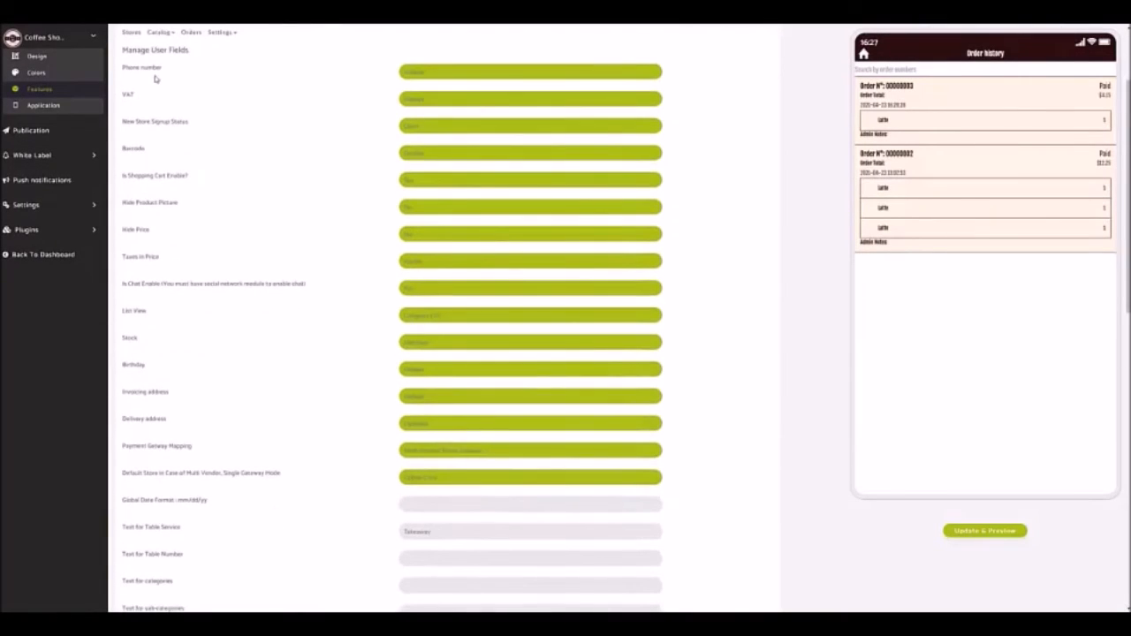
{"action": "scroll", "coordinate": [185, 128], "scroll_direction": "down", "scroll_amount": 1}
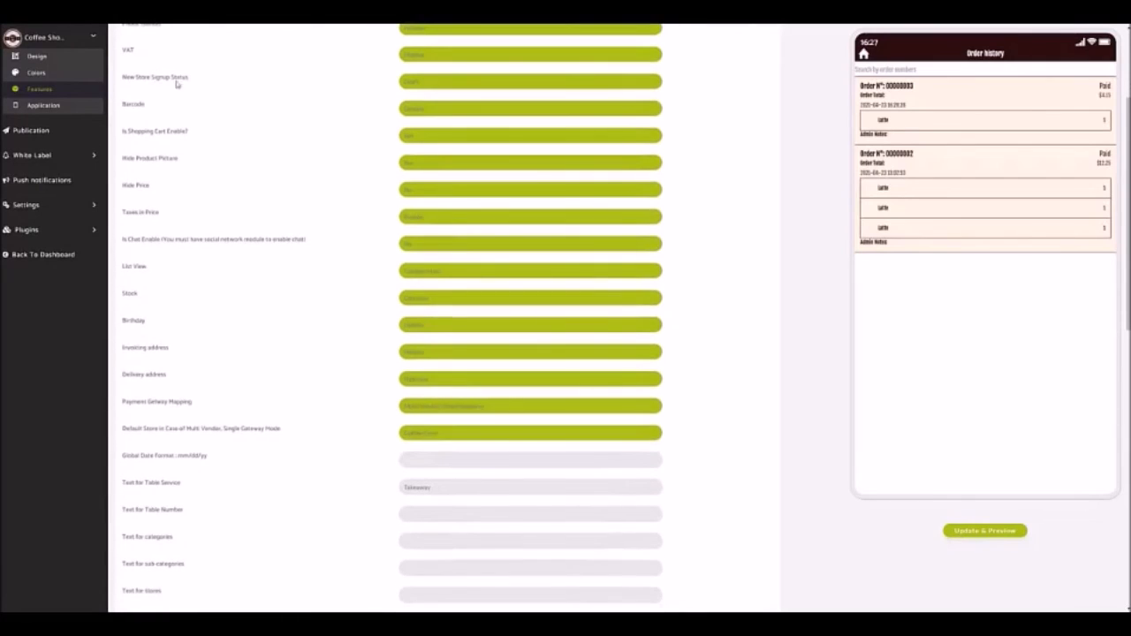
{"action": "scroll", "coordinate": [195, 136], "scroll_direction": "down", "scroll_amount": 1}
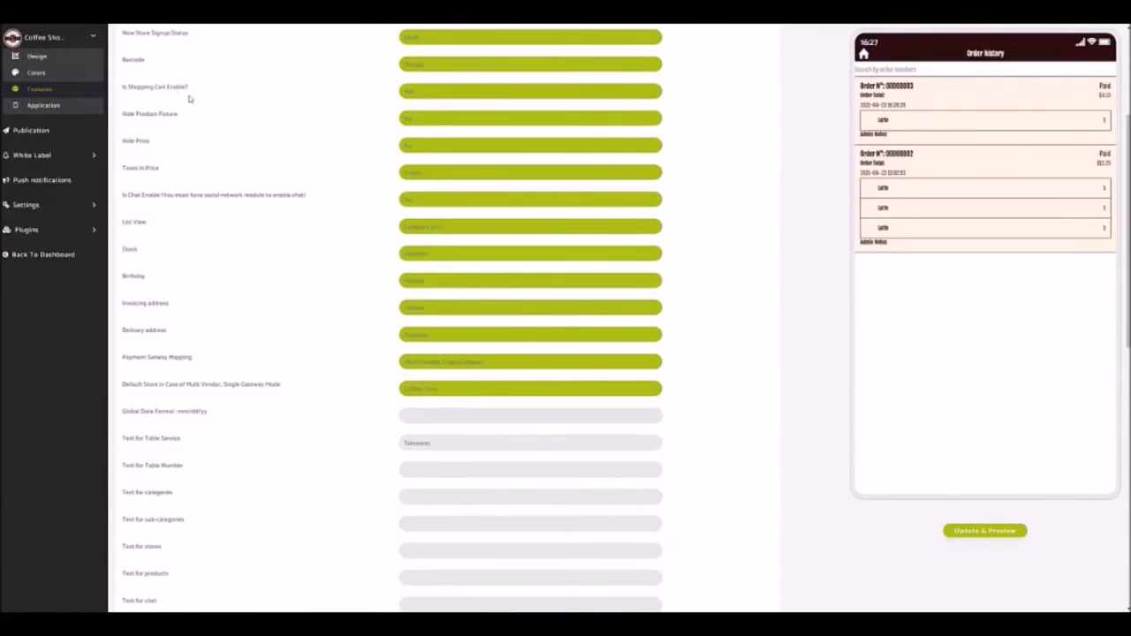
{"action": "scroll", "coordinate": [177, 126], "scroll_direction": "down", "scroll_amount": 1}
{"action": "scroll", "coordinate": [171, 122], "scroll_direction": "down", "scroll_amount": 1}
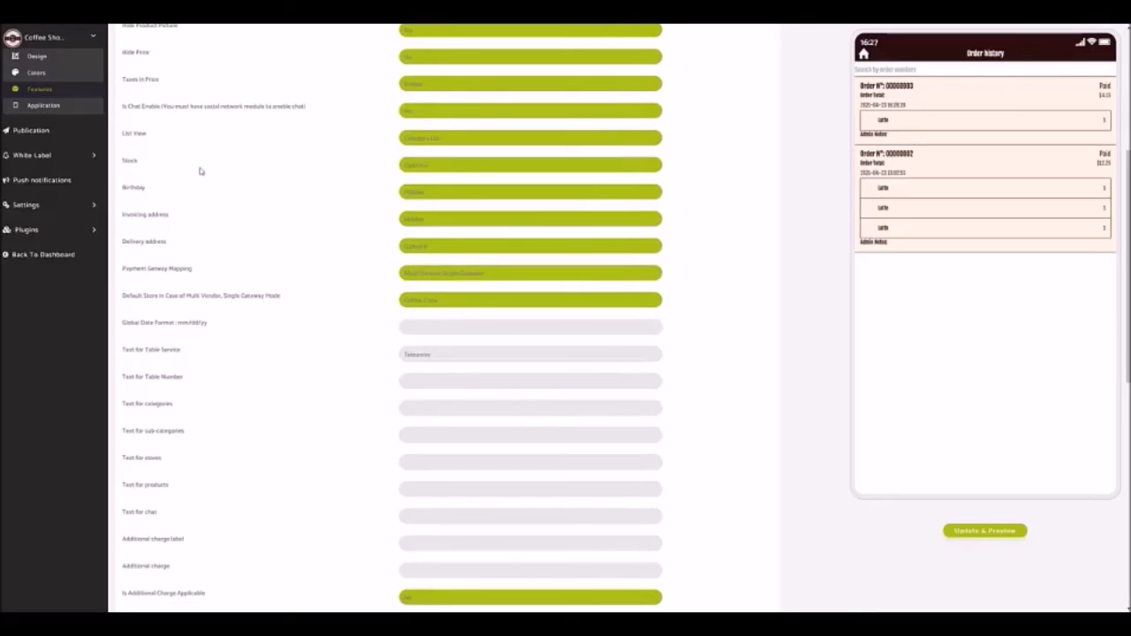
{"action": "scroll", "coordinate": [196, 171], "scroll_direction": "down", "scroll_amount": 1}
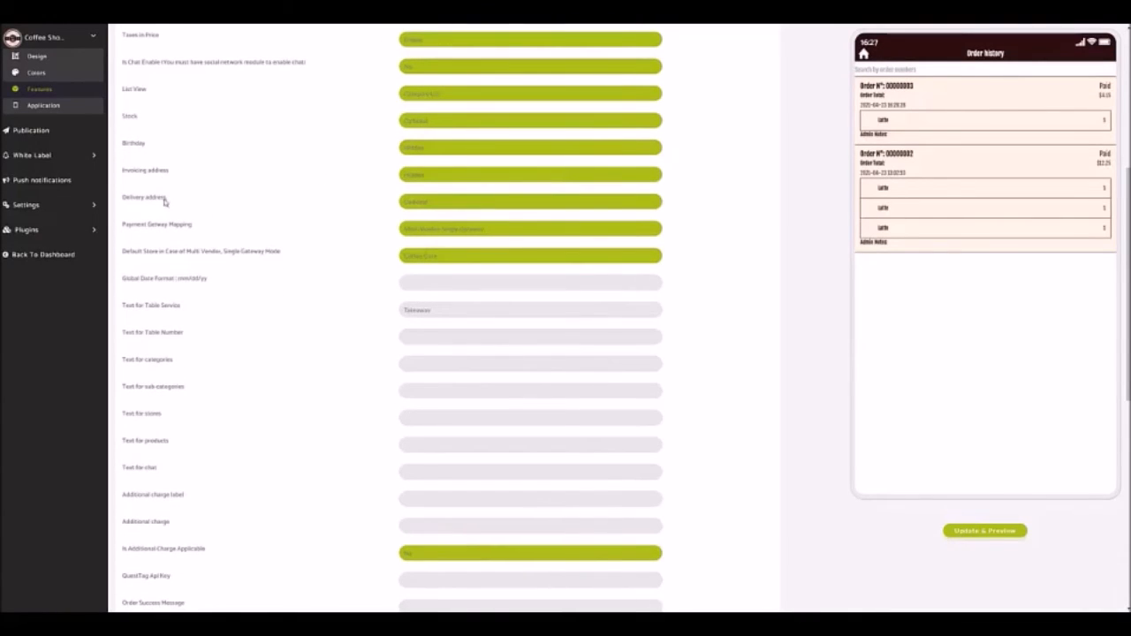
{"action": "left_click", "coordinate": [407, 206]}
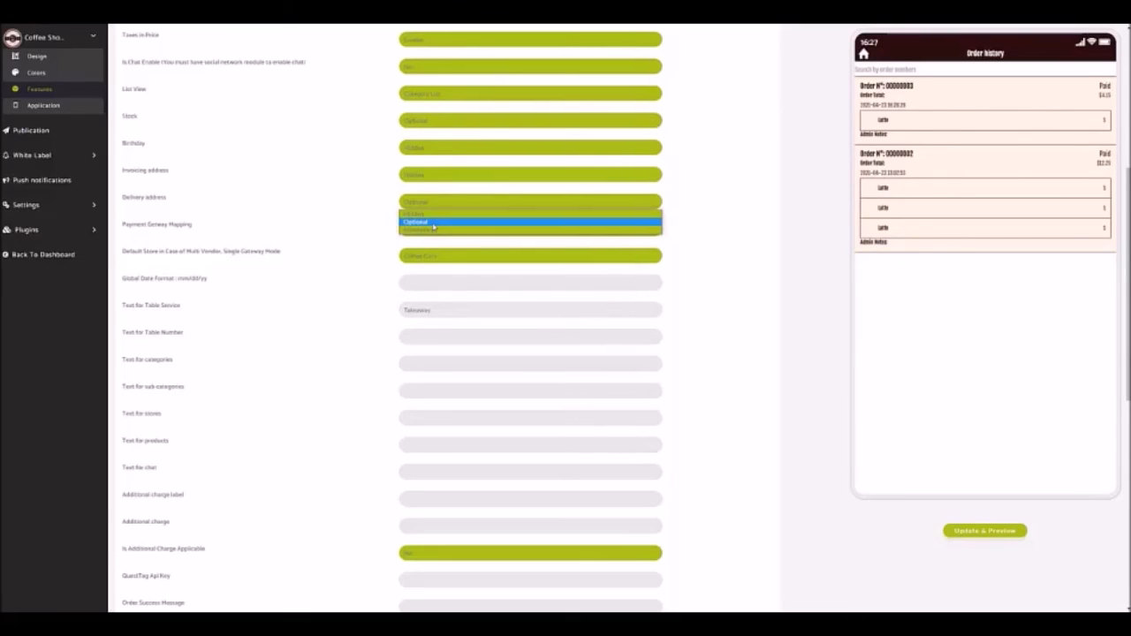
{"action": "left_click", "coordinate": [367, 214]}
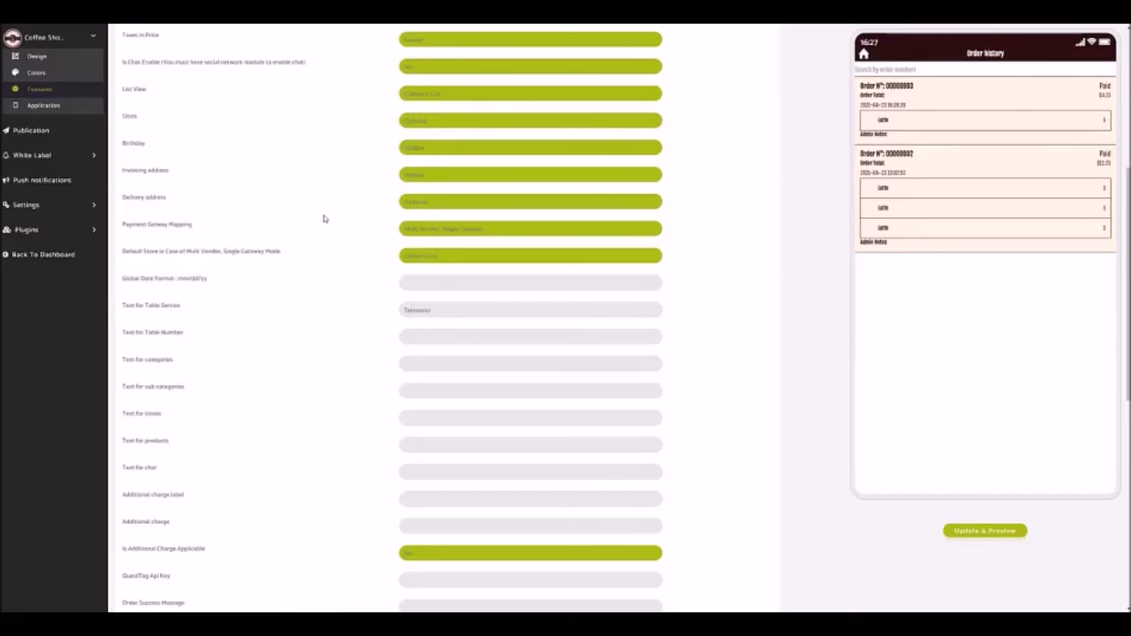
- Examine the payment gateway mapping, global date format, table service and table number text settings
{"action": "scroll", "coordinate": [333, 221], "scroll_direction": "down", "scroll_amount": 2}
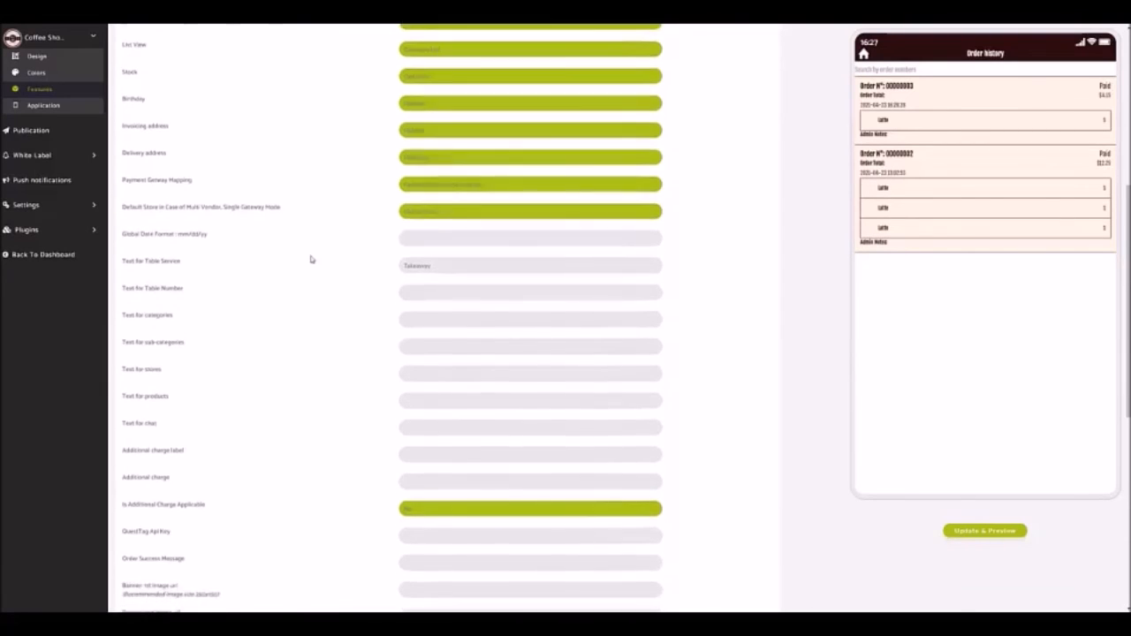
{"action": "scroll", "coordinate": [295, 213], "scroll_direction": "down", "scroll_amount": 1}
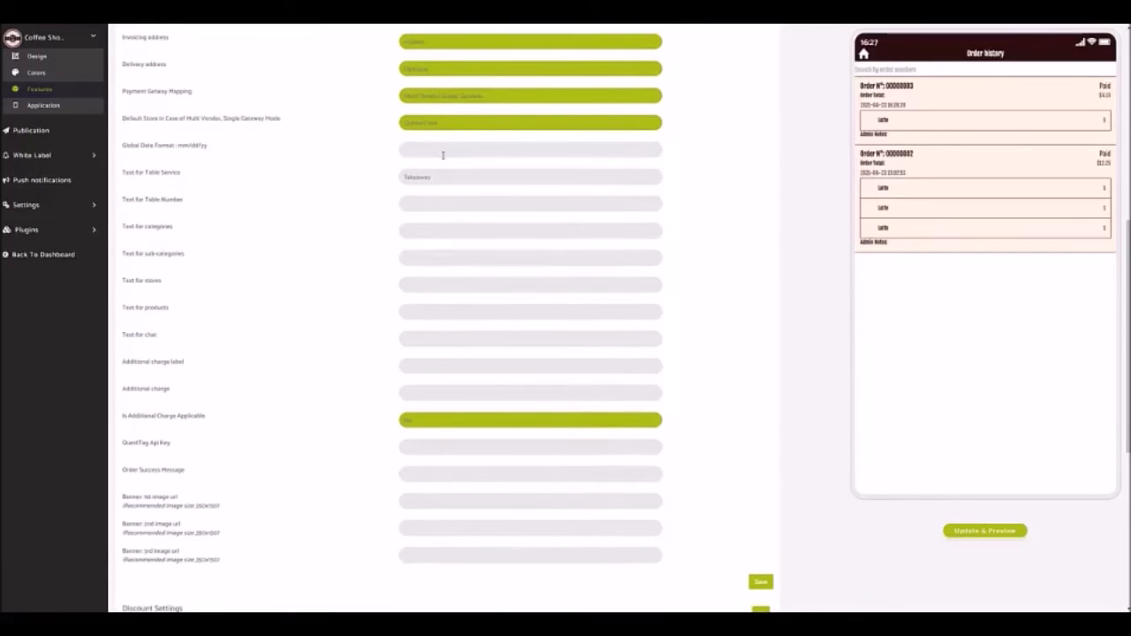
{"action": "scroll", "coordinate": [299, 181], "scroll_direction": "down", "scroll_amount": 1}
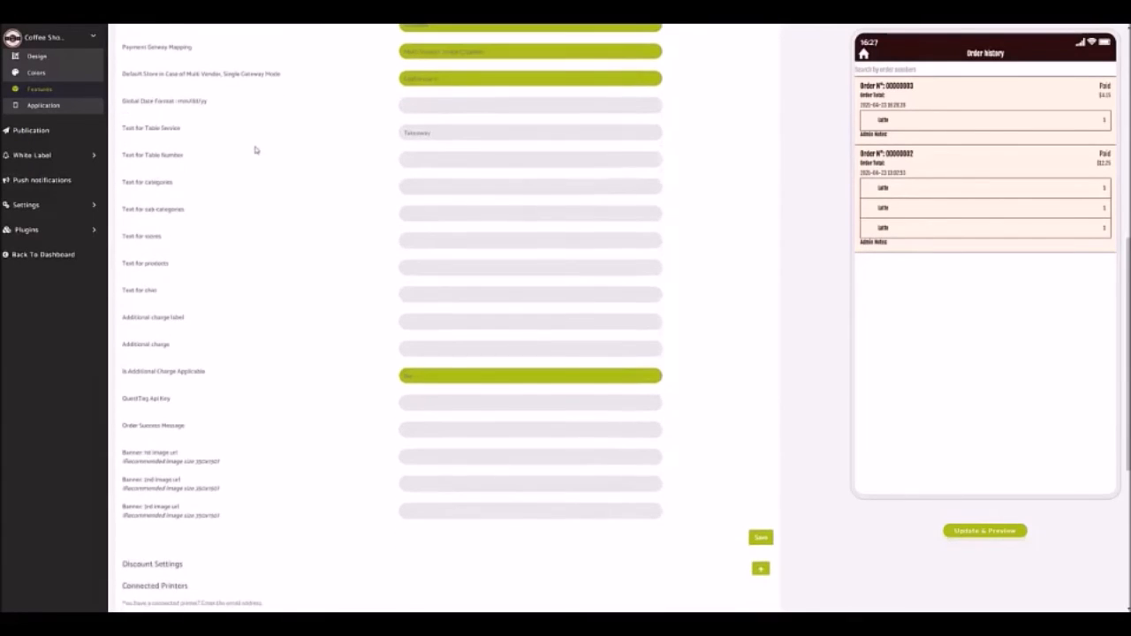
{"action": "left_click_drag", "start_coordinate": [210, 104], "coordinate": [127, 111]}
{"action": "scroll", "coordinate": [230, 168], "scroll_direction": "down", "scroll_amount": 1}
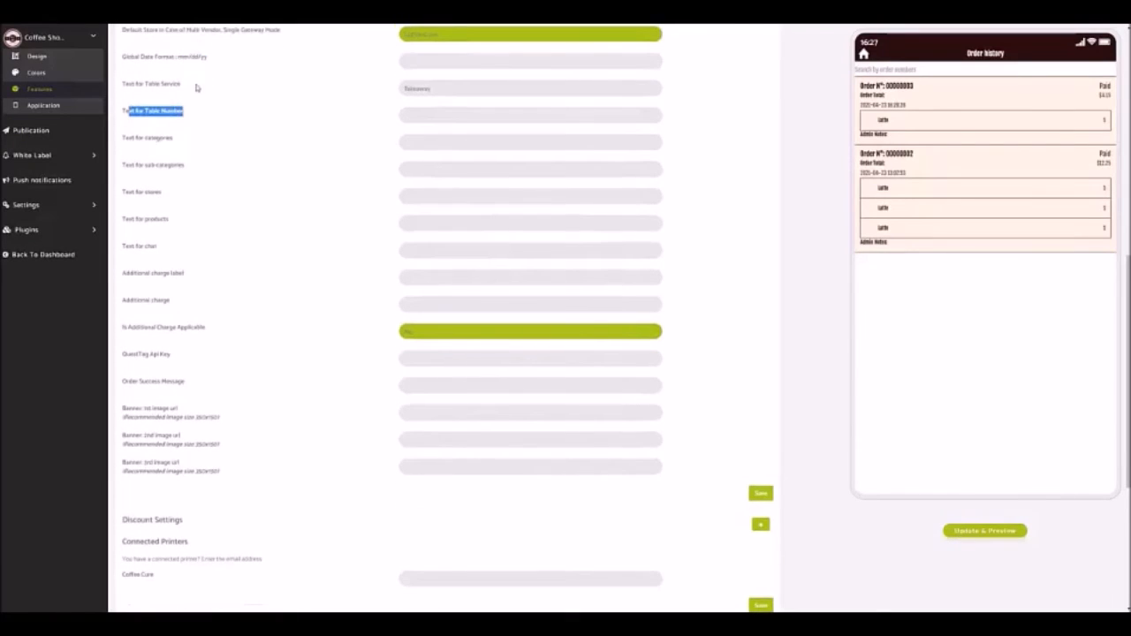
{"action": "left_click", "coordinate": [189, 89]}
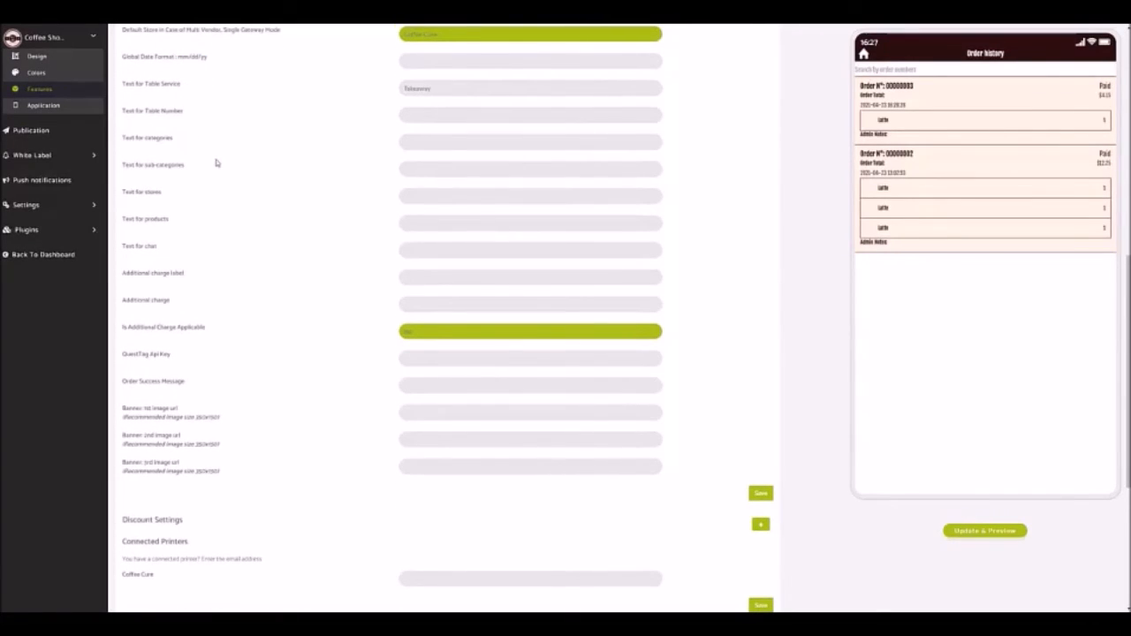
- Examine the remaining Order Here settings, including additional charges, banner images, connected printers, search, tip and guest order
{"action": "scroll", "coordinate": [199, 154], "scroll_direction": "down", "scroll_amount": 1}
{"action": "scroll", "coordinate": [182, 177], "scroll_direction": "down", "scroll_amount": 3}
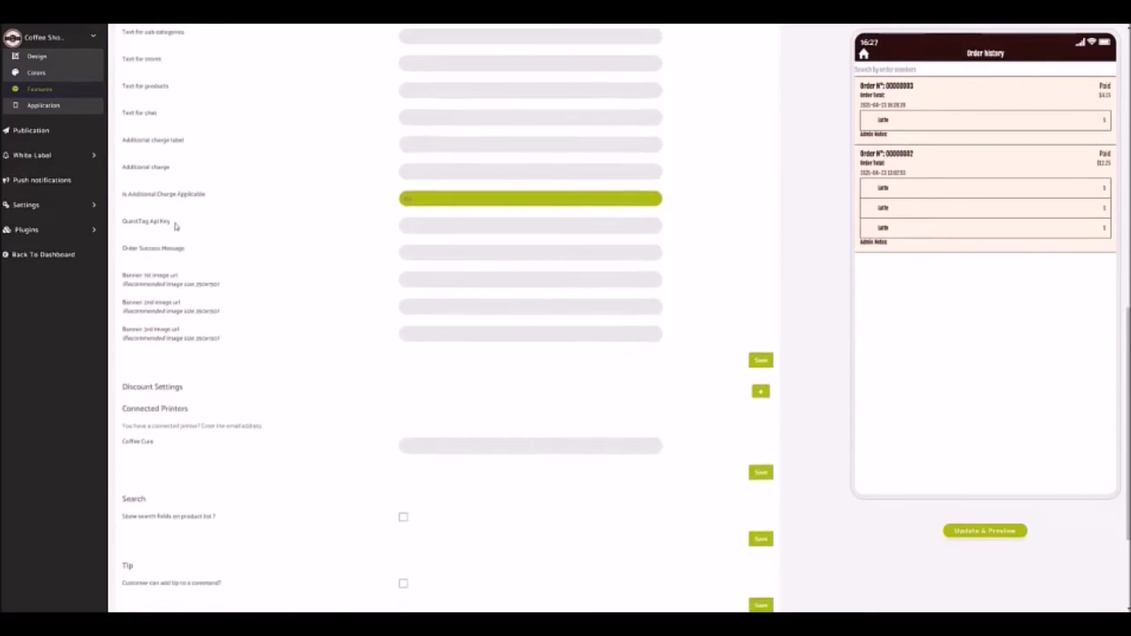
{"action": "scroll", "coordinate": [186, 221], "scroll_direction": "down", "scroll_amount": 3}
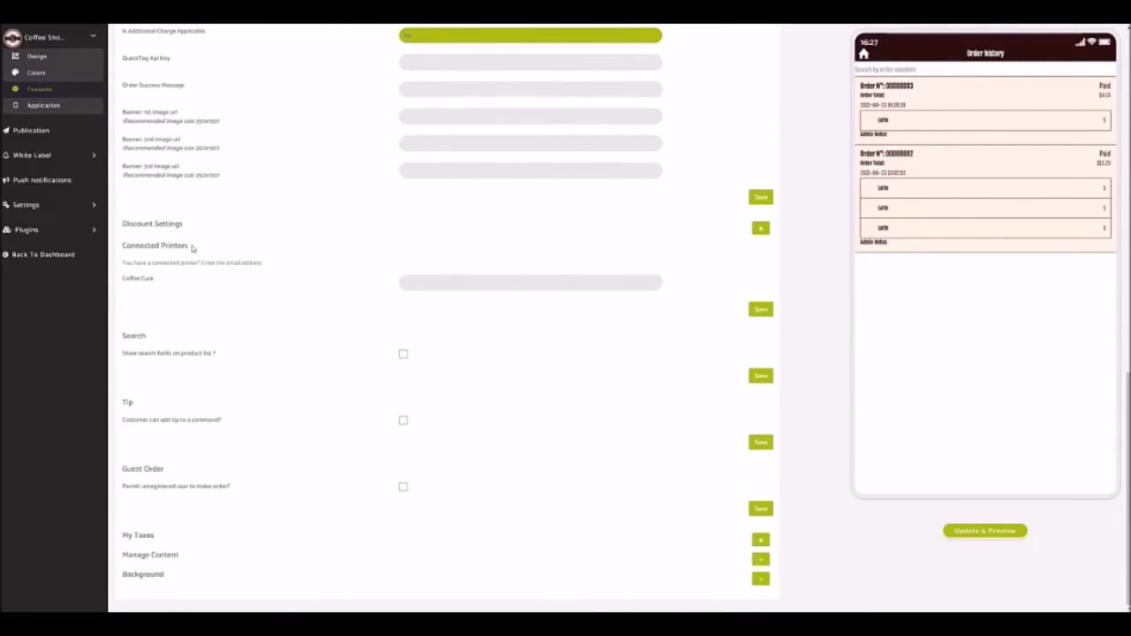
{"action": "left_click_drag", "start_coordinate": [189, 247], "coordinate": [122, 249]}
{"action": "left_click", "coordinate": [258, 262]}
{"action": "left_click_drag", "start_coordinate": [258, 263], "coordinate": [195, 264]}
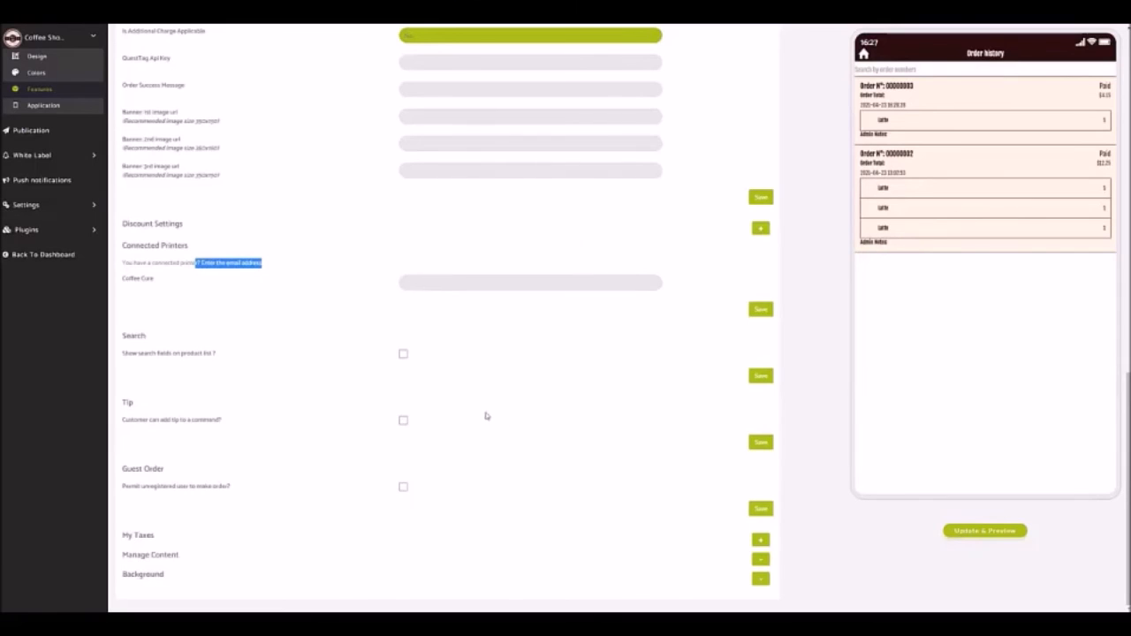
{"action": "scroll", "coordinate": [601, 434], "scroll_direction": "up", "scroll_amount": 10}
{"action": "scroll", "coordinate": [609, 425], "scroll_direction": "up", "scroll_amount": 3}
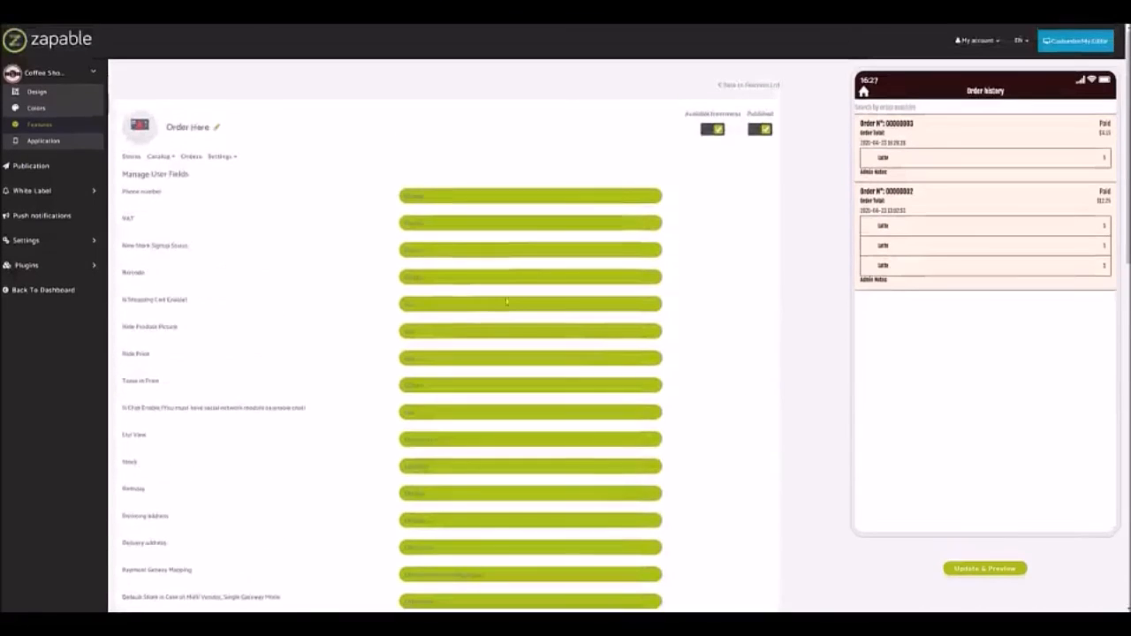
- List the catalog's products in Order Here and show the Coffee category in the app preview
{"action": "left_click", "coordinate": [160, 157]}
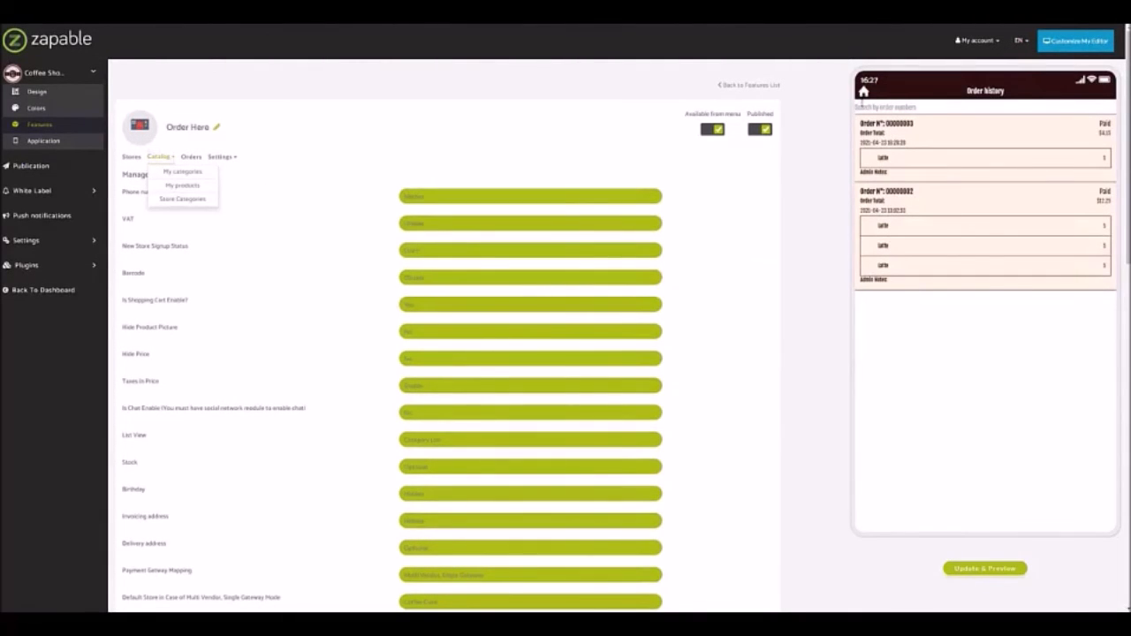
{"action": "left_click", "coordinate": [864, 93]}
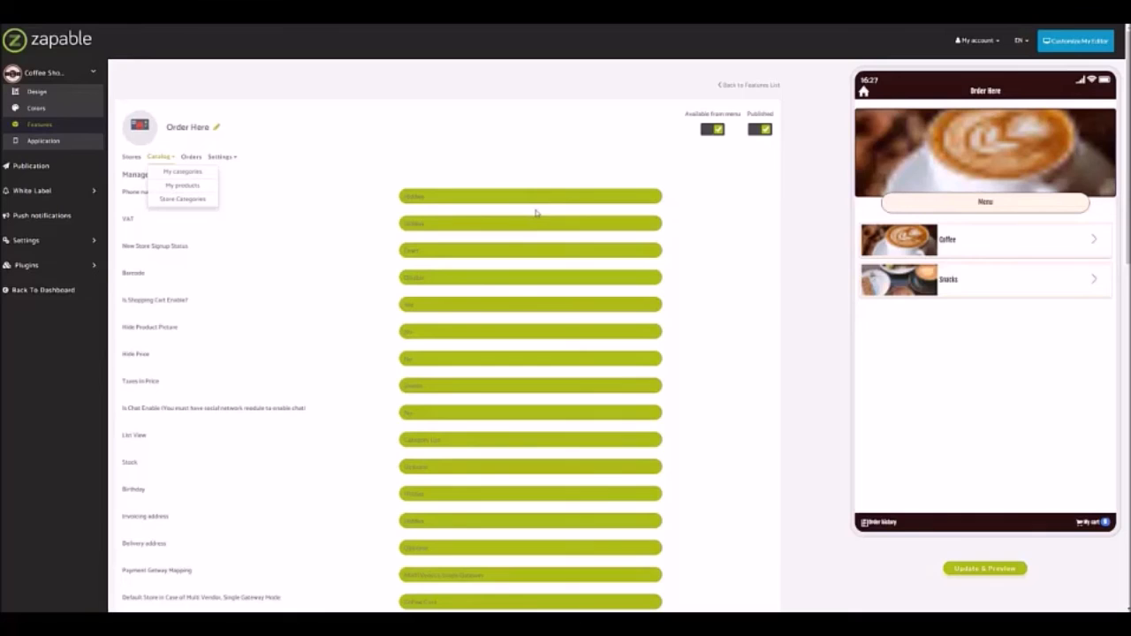
{"action": "left_click", "coordinate": [187, 190]}
{"action": "left_click", "coordinate": [161, 158]}
{"action": "left_click", "coordinate": [965, 231]}
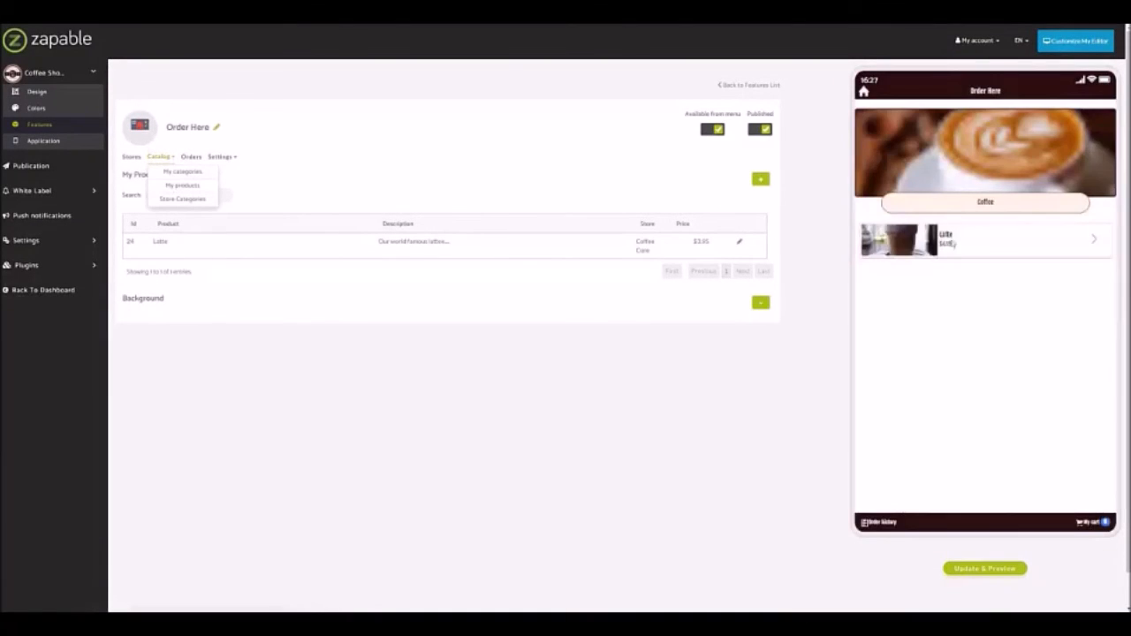
{"action": "left_click", "coordinate": [373, 193]}
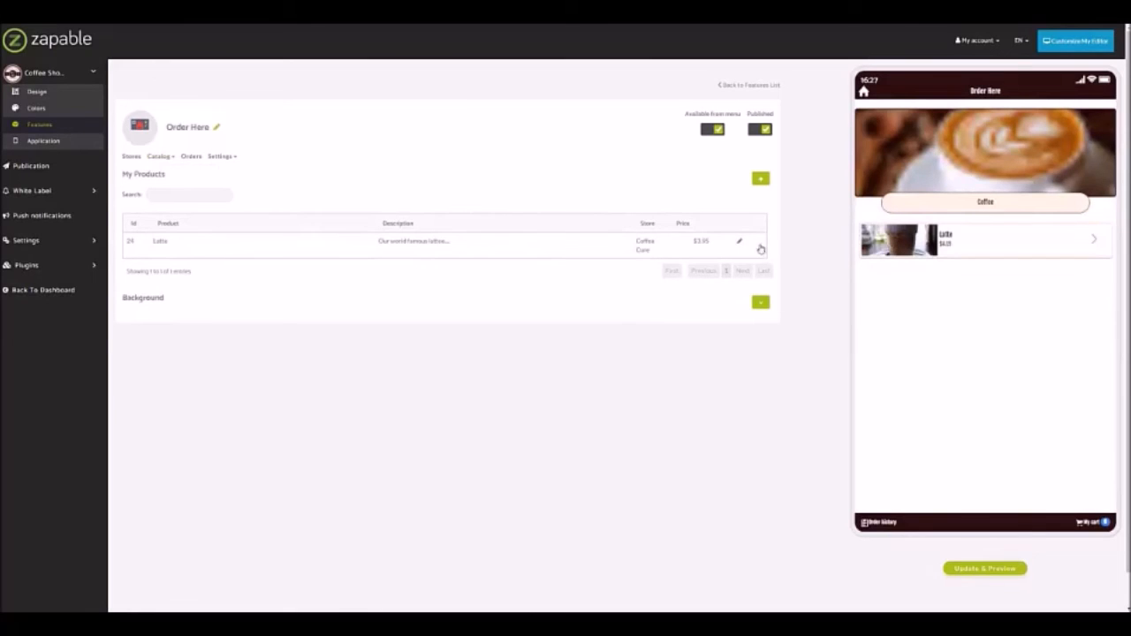
- Open the Latte product for editing and in the app preview, and compare its product name
{"action": "left_click", "coordinate": [741, 249]}
{"action": "left_click", "coordinate": [919, 249]}
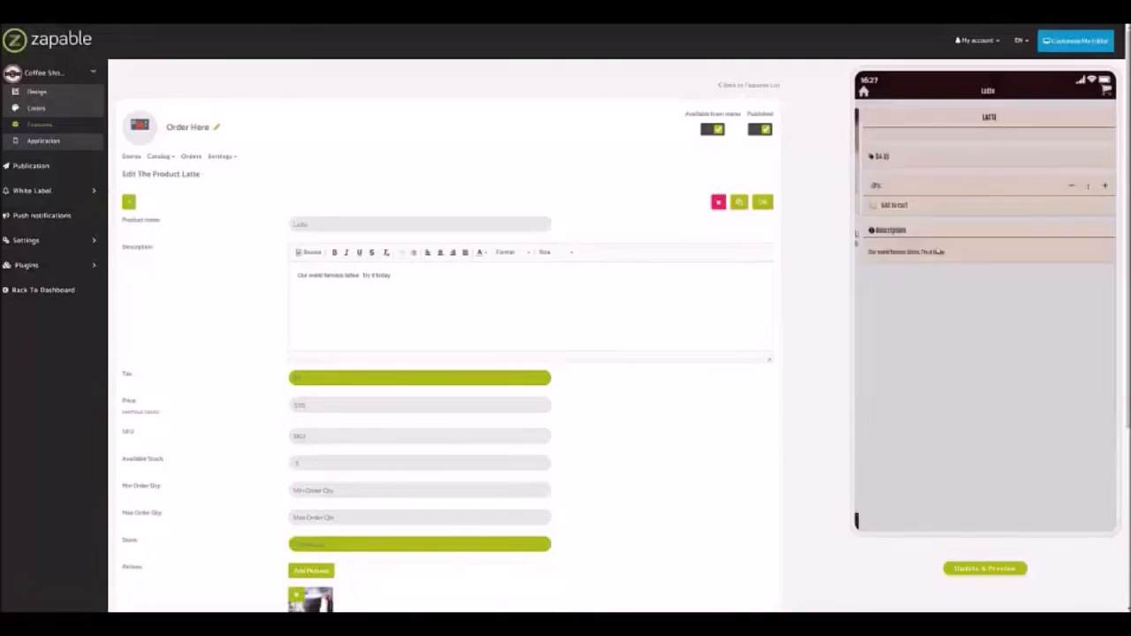
{"action": "left_click_drag", "start_coordinate": [189, 222], "coordinate": [60, 217]}
{"action": "left_click", "coordinate": [316, 227]}
{"action": "left_click_drag", "start_coordinate": [316, 226], "coordinate": [292, 224]}
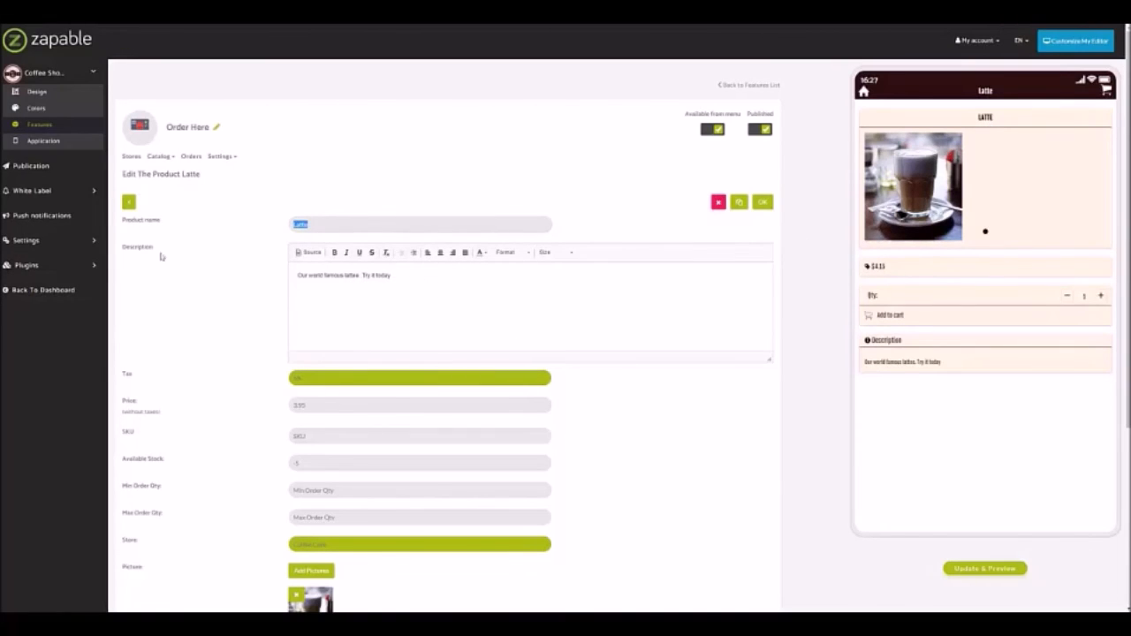
- Examine the Latte's tax, price, stock, picture and category settings, and open the form for a new choice list group
{"action": "scroll", "coordinate": [721, 386], "scroll_direction": "down", "scroll_amount": 3}
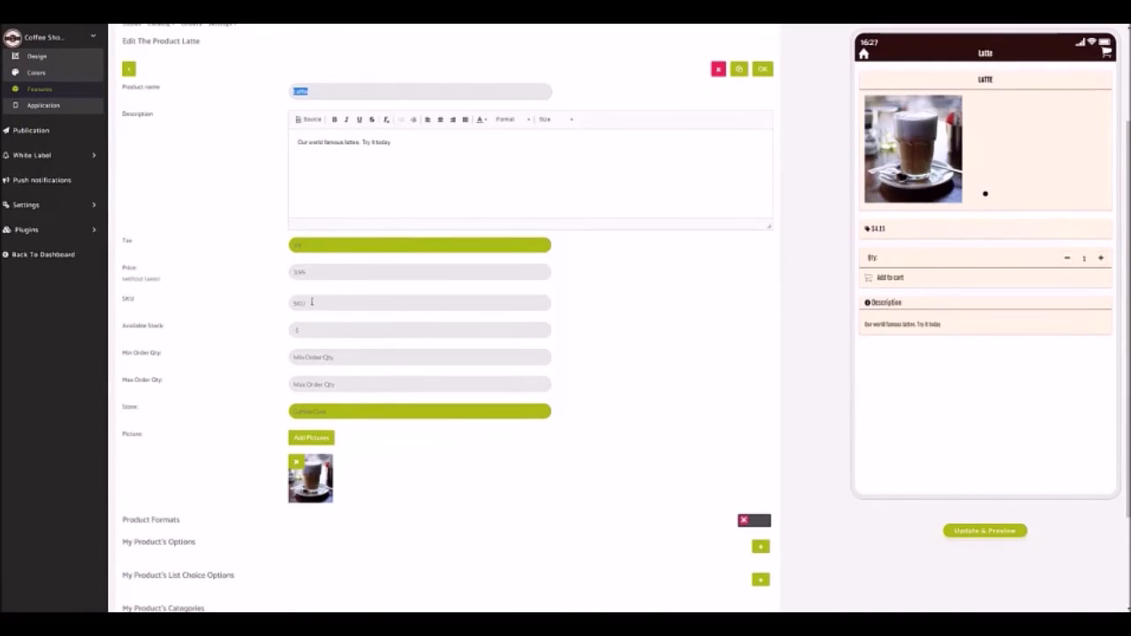
{"action": "left_click", "coordinate": [303, 328]}
{"action": "left_click", "coordinate": [302, 248]}
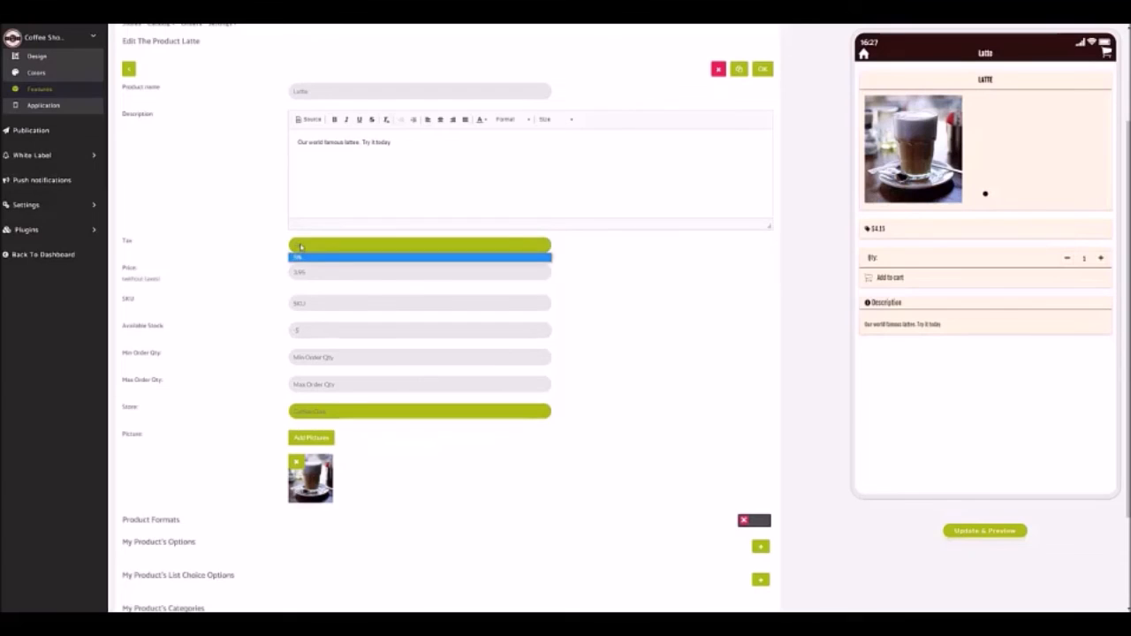
{"action": "left_click", "coordinate": [280, 257]}
{"action": "scroll", "coordinate": [484, 406], "scroll_direction": "down", "scroll_amount": 1}
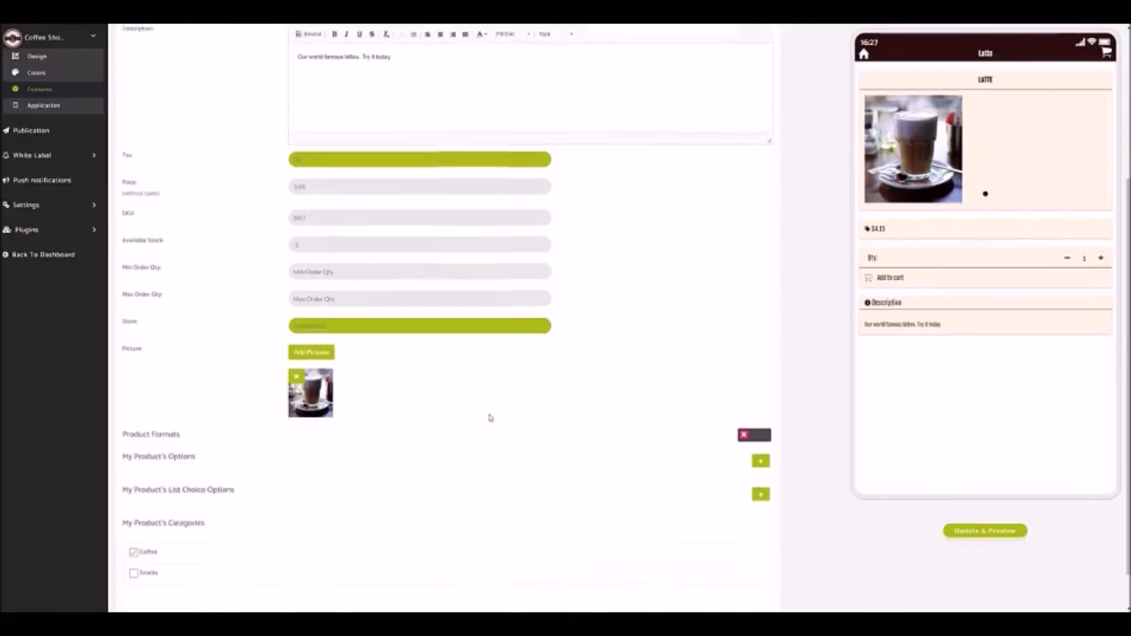
{"action": "scroll", "coordinate": [206, 508], "scroll_direction": "down", "scroll_amount": 1}
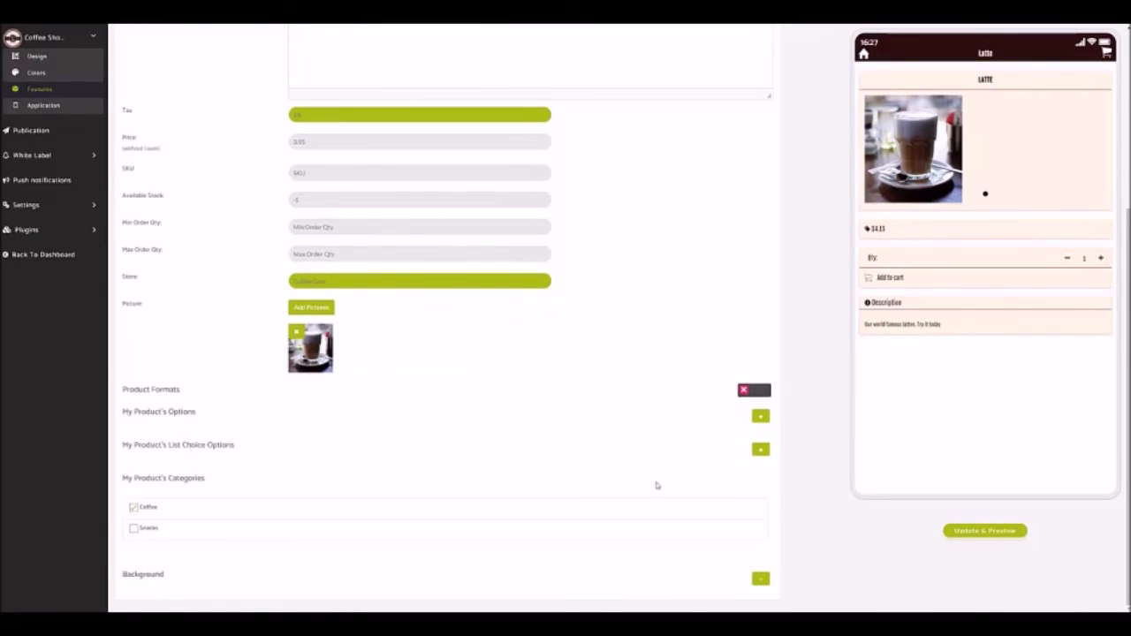
{"action": "left_click", "coordinate": [758, 452]}
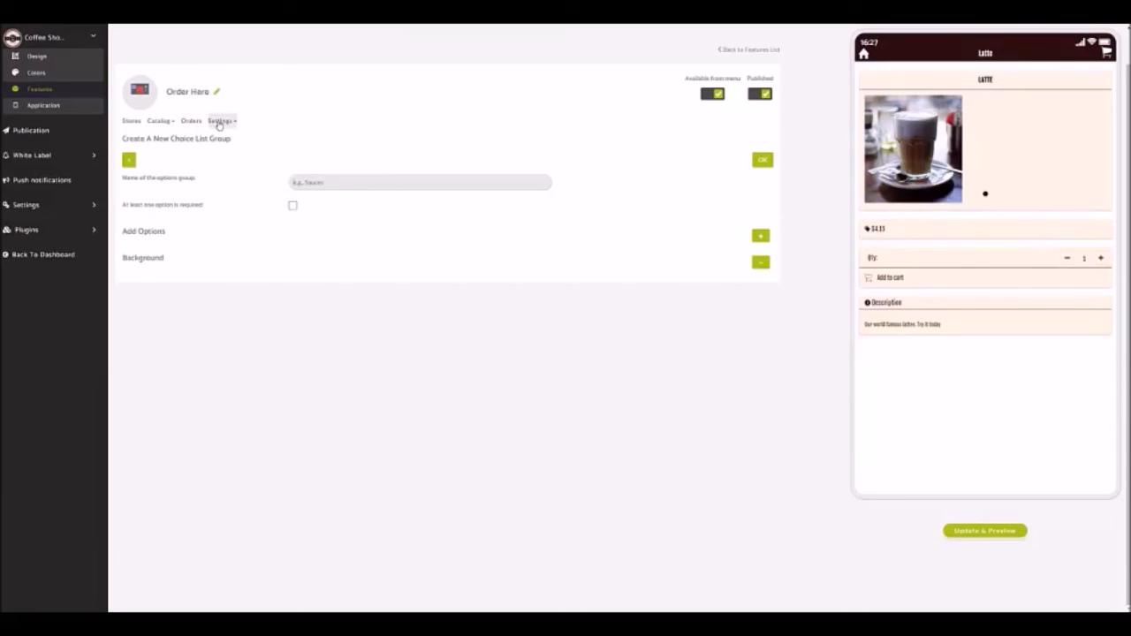
- Go to the Order Here stores and expand the managed content to view the existing store
{"action": "left_click", "coordinate": [160, 121]}
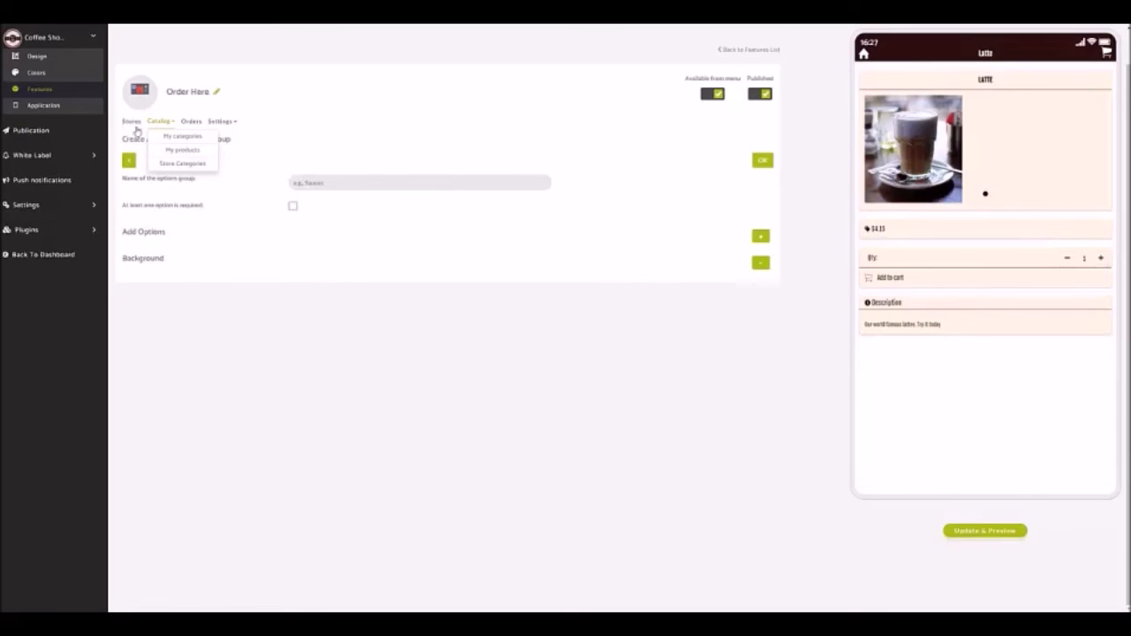
{"action": "left_click", "coordinate": [129, 121]}
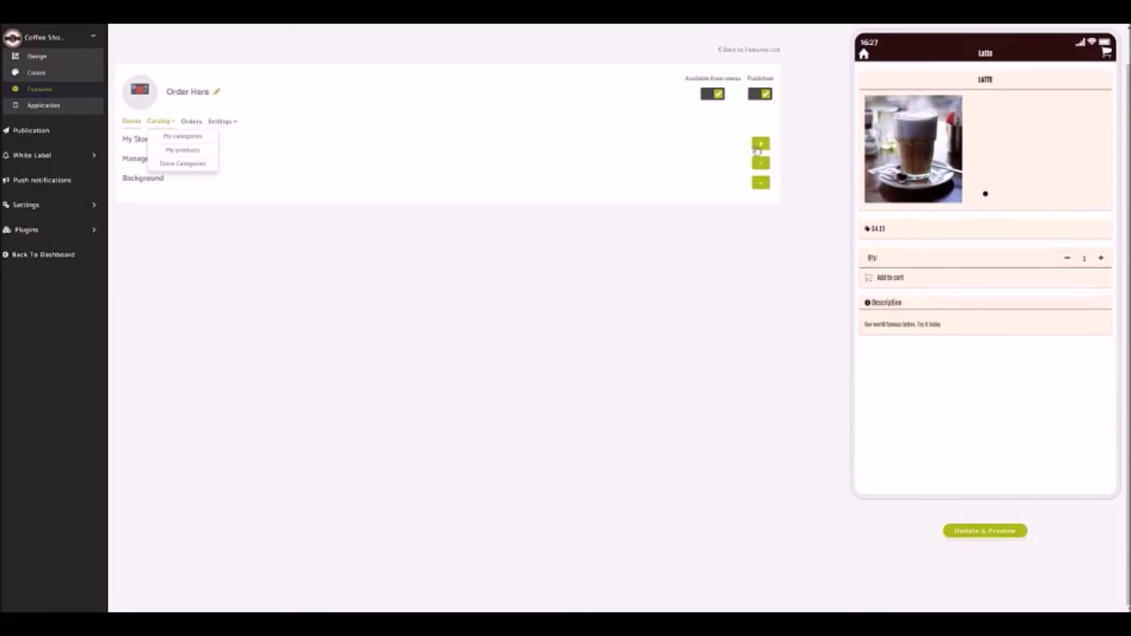
{"action": "left_click", "coordinate": [760, 163]}
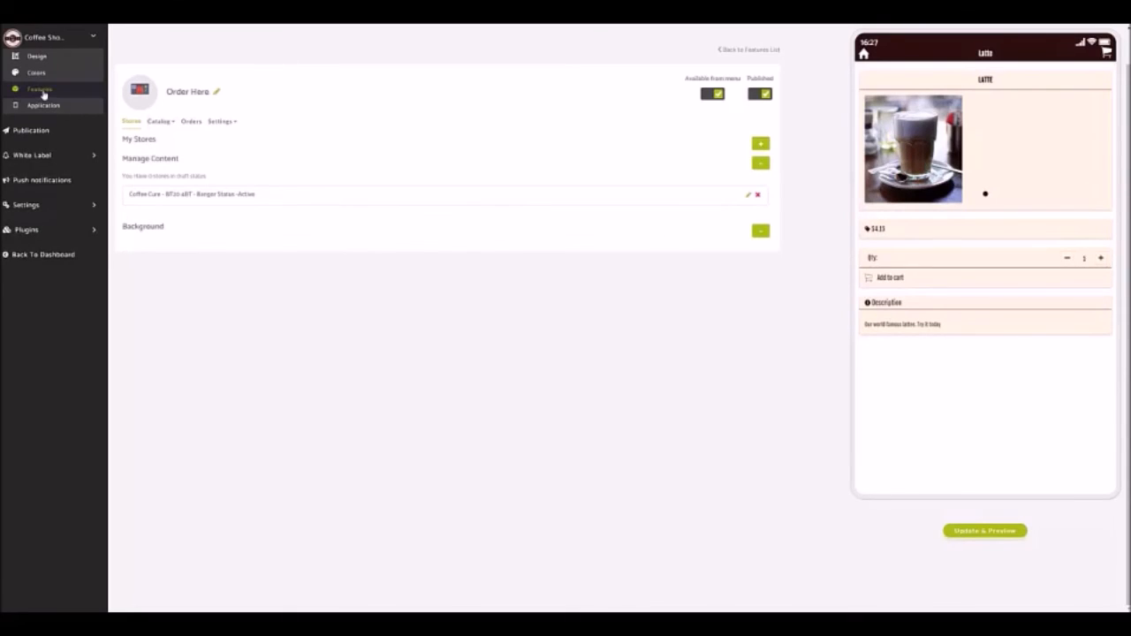
- Return to the coffee shop app's feature overview and open the Membership Card in the app preview
{"action": "left_click", "coordinate": [43, 92]}
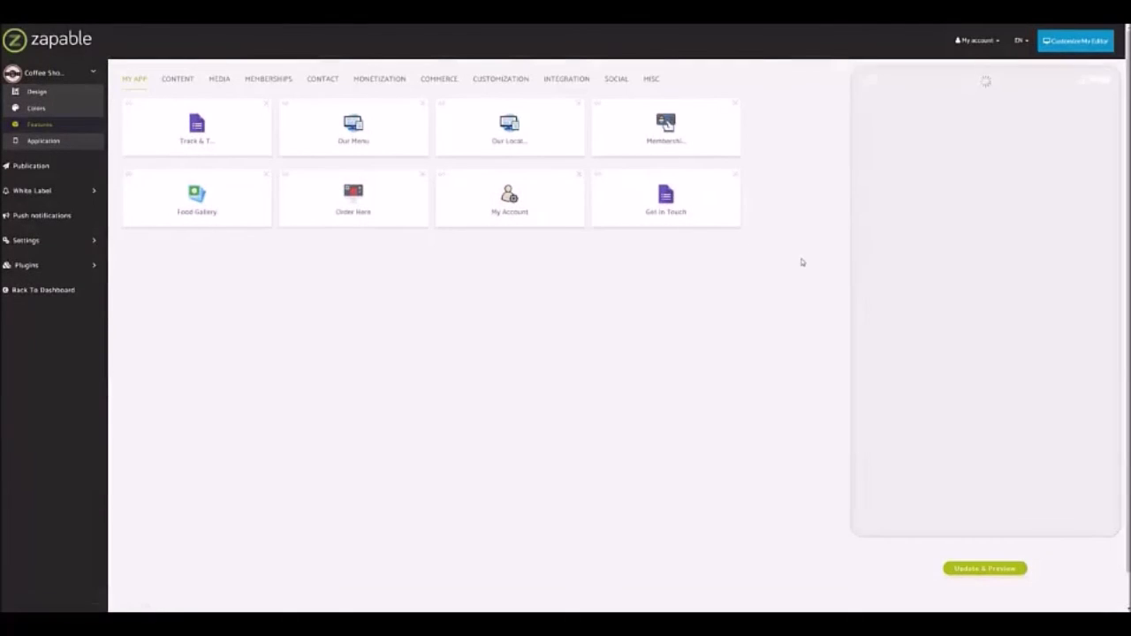
{"action": "scroll", "coordinate": [945, 447], "scroll_direction": "down", "scroll_amount": 2}
{"action": "left_click", "coordinate": [903, 405]}
{"action": "scroll", "coordinate": [775, 372], "scroll_direction": "up", "scroll_amount": 2}
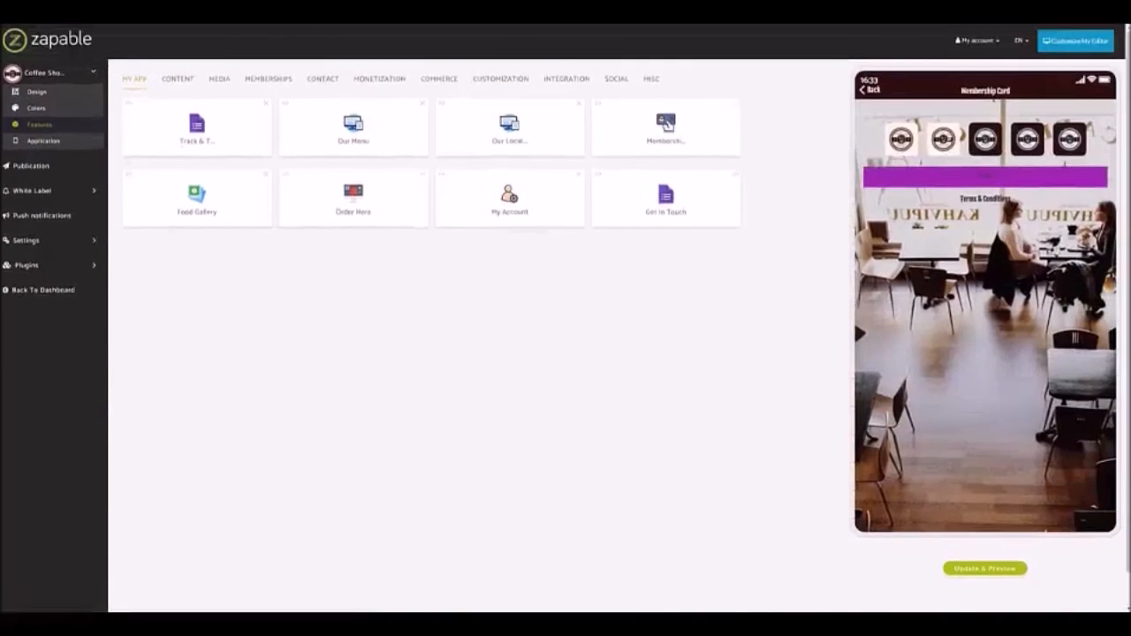
- Open the Membership Card's settings and examine the form for adding a new loyalty card
{"action": "left_click", "coordinate": [667, 125]}
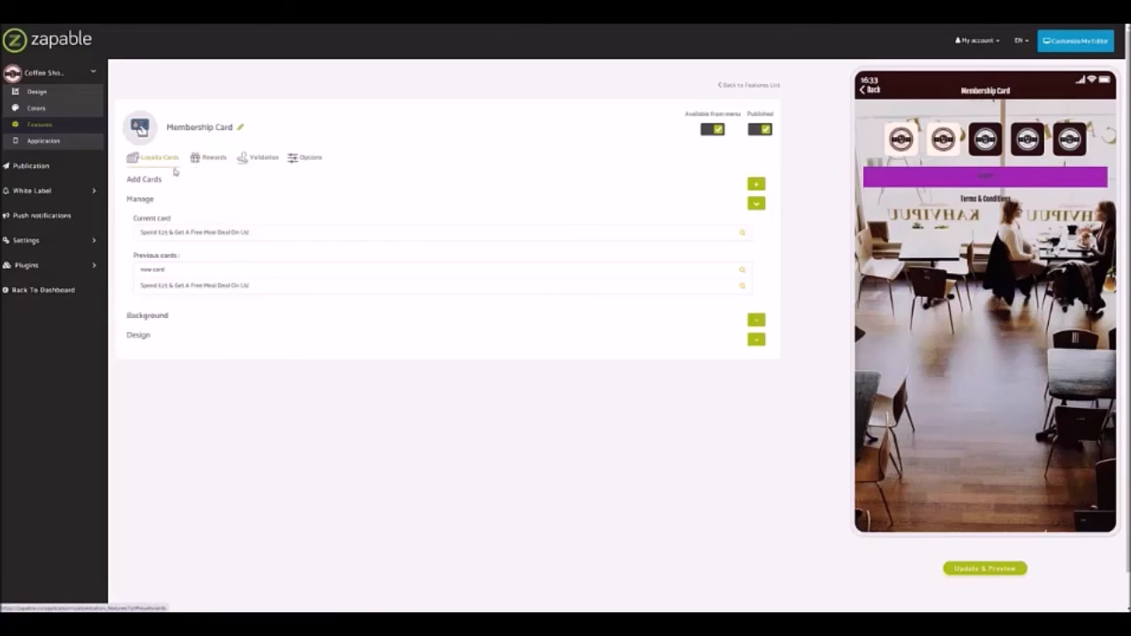
{"action": "left_click", "coordinate": [752, 186]}
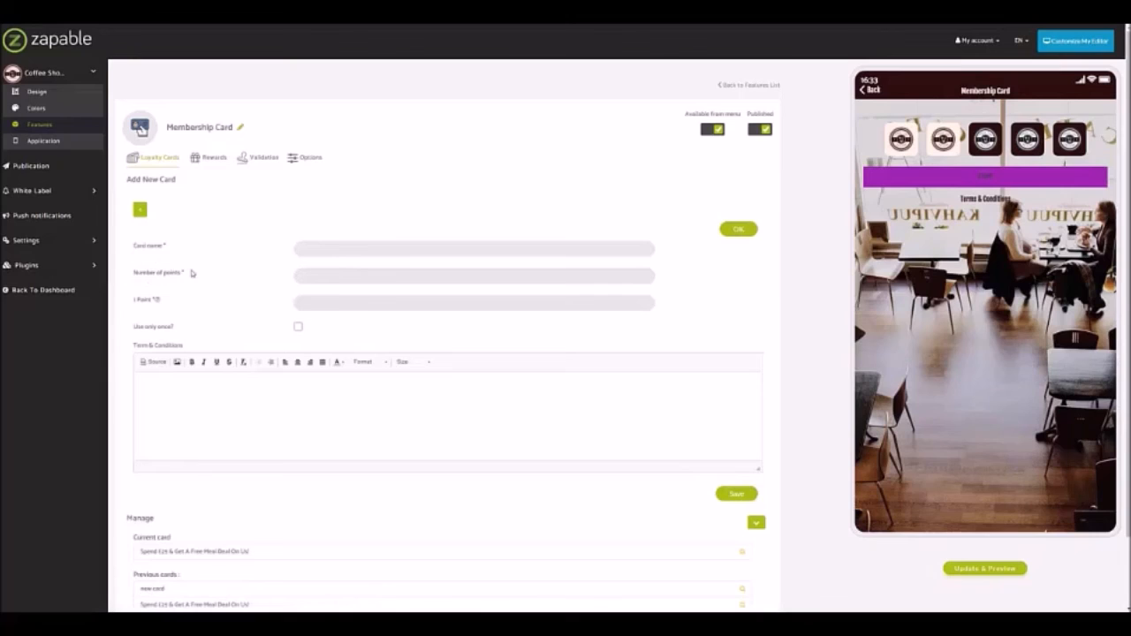
{"action": "scroll", "coordinate": [208, 297], "scroll_direction": "down", "scroll_amount": 1}
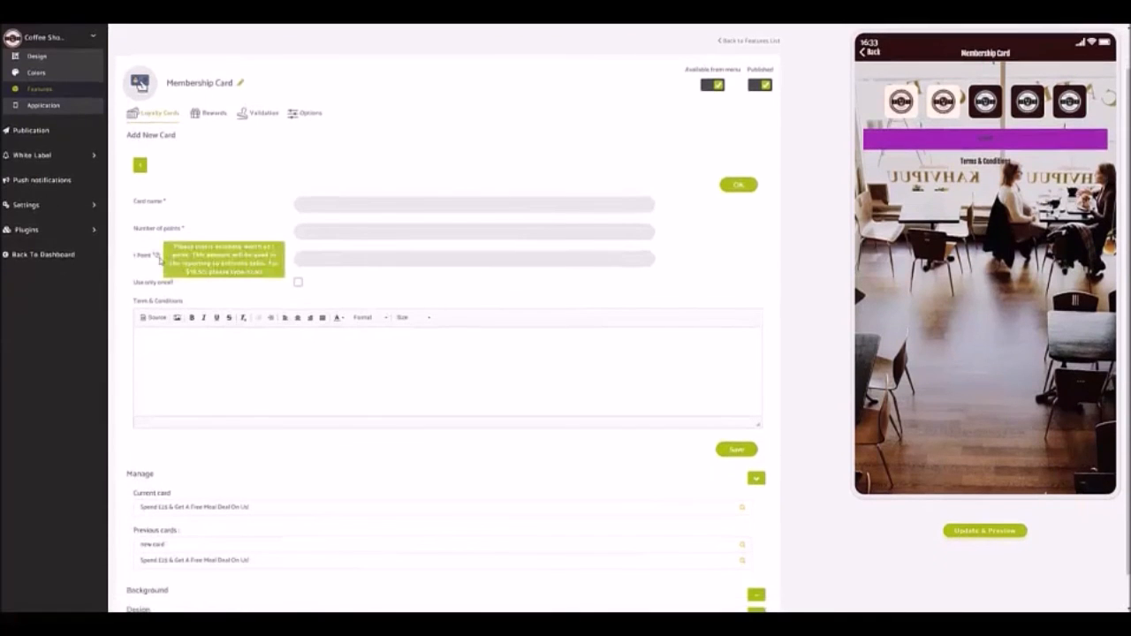
- Go to the Membership Card's rewards and open the existing reward to examine its points, expiry, description and images
{"action": "left_click", "coordinate": [209, 113]}
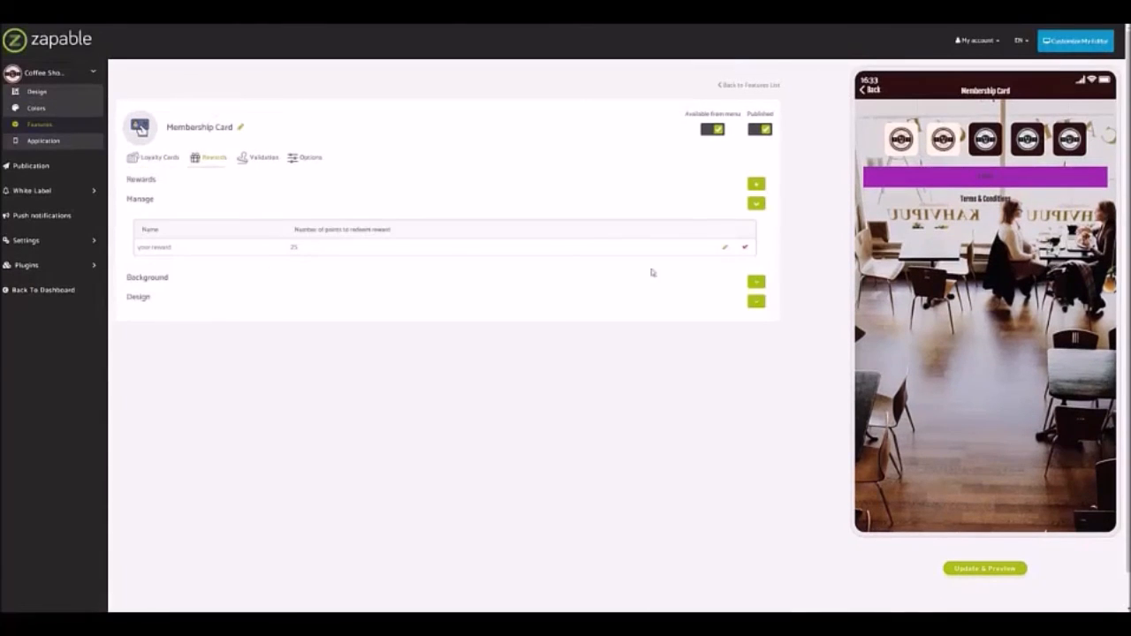
{"action": "left_click", "coordinate": [724, 248]}
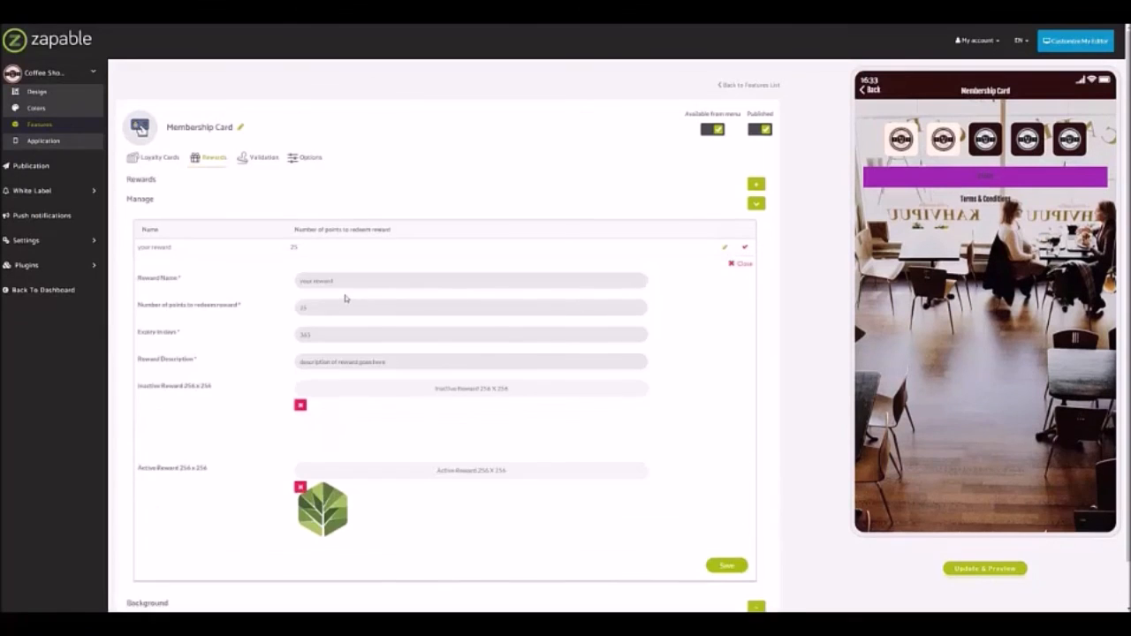
{"action": "scroll", "coordinate": [345, 296], "scroll_direction": "down", "scroll_amount": 2}
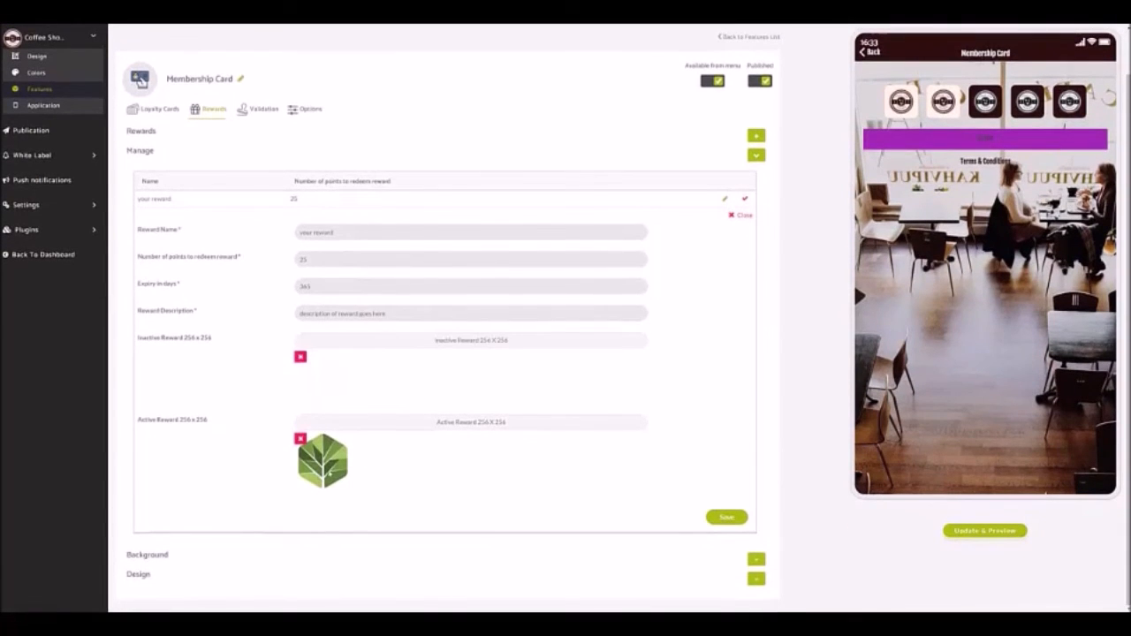
{"action": "left_click_drag", "start_coordinate": [405, 313], "coordinate": [321, 320]}
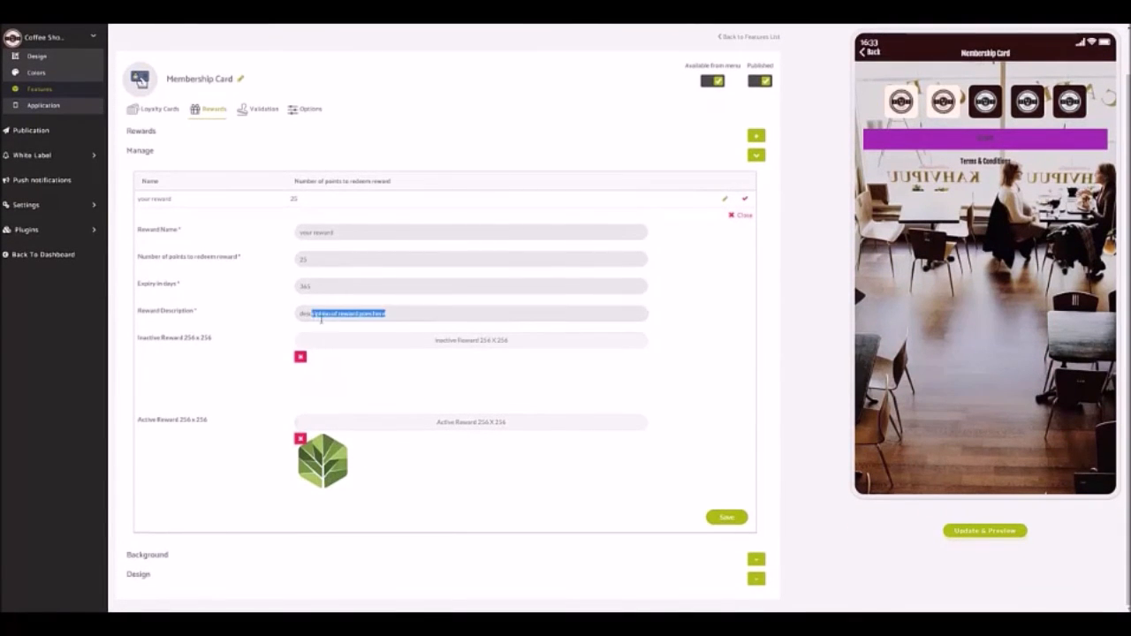
- View the Membership Card's validation settings with the employees expanded, and open the point validation password screen in the app preview
{"action": "left_click", "coordinate": [261, 109]}
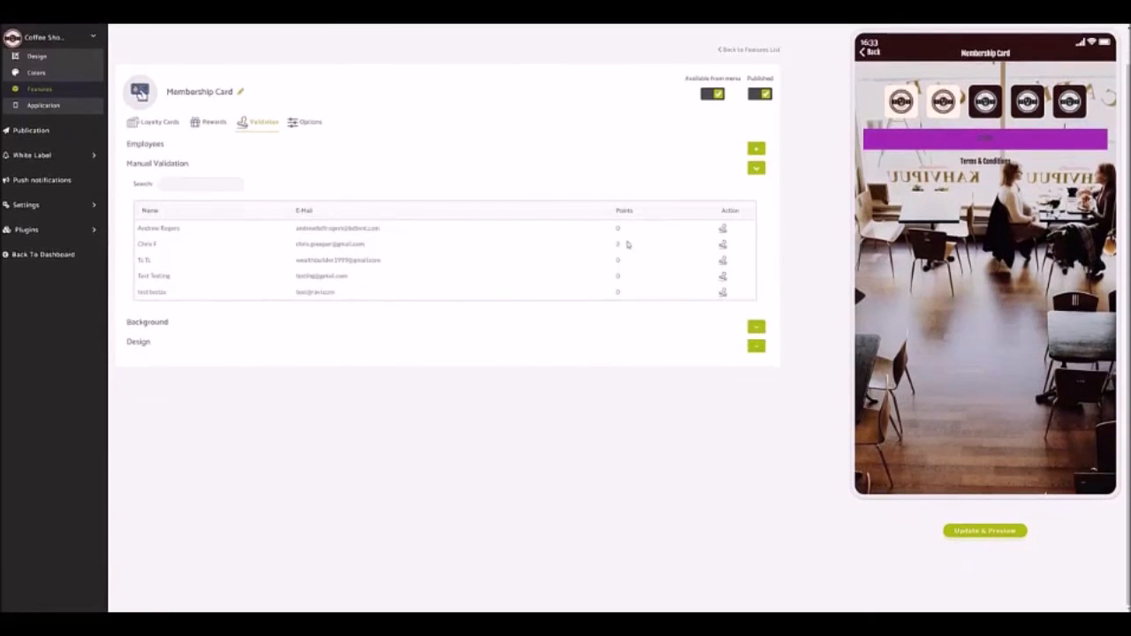
{"action": "left_click", "coordinate": [756, 148]}
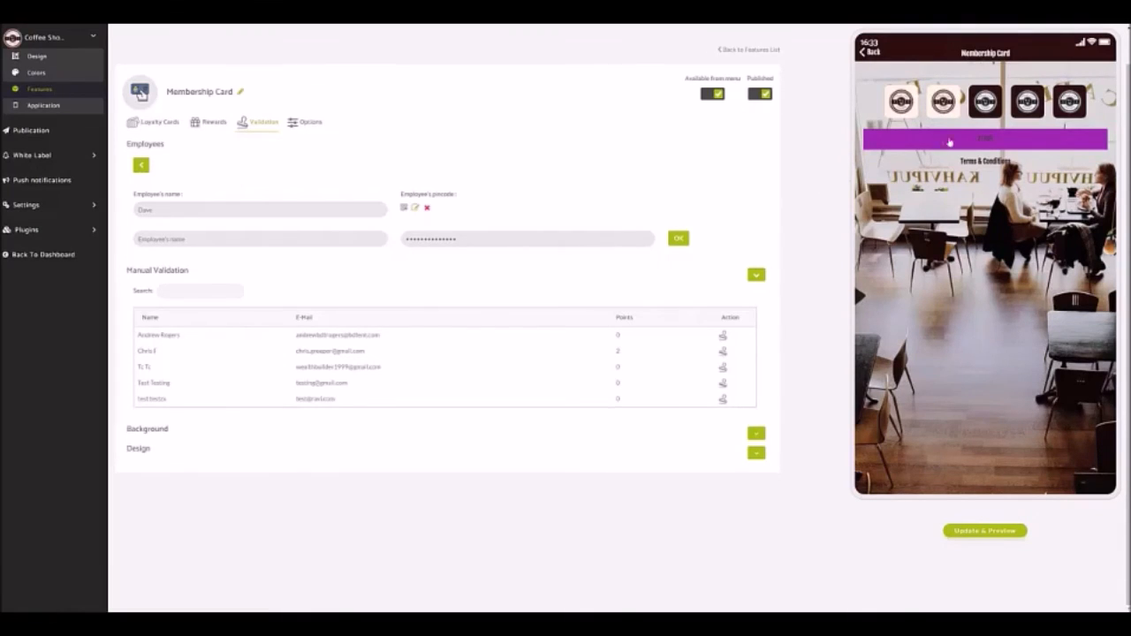
{"action": "left_click", "coordinate": [989, 139]}
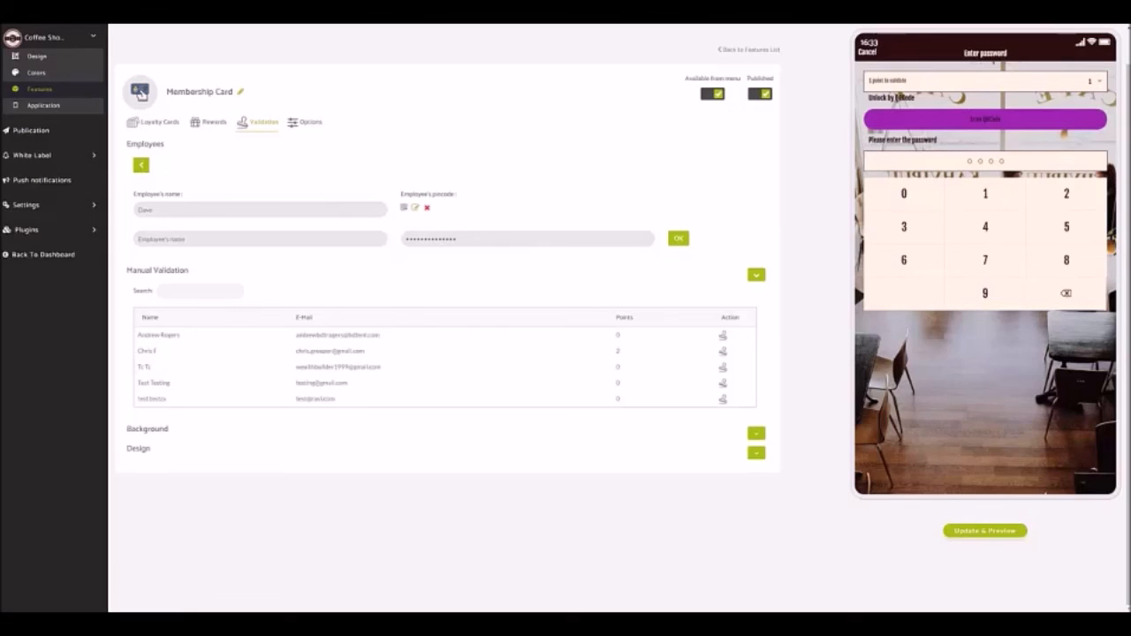
- Examine the Membership Card's options and check the available source choices, keeping Mcommerce selected
{"action": "left_click", "coordinate": [307, 122]}
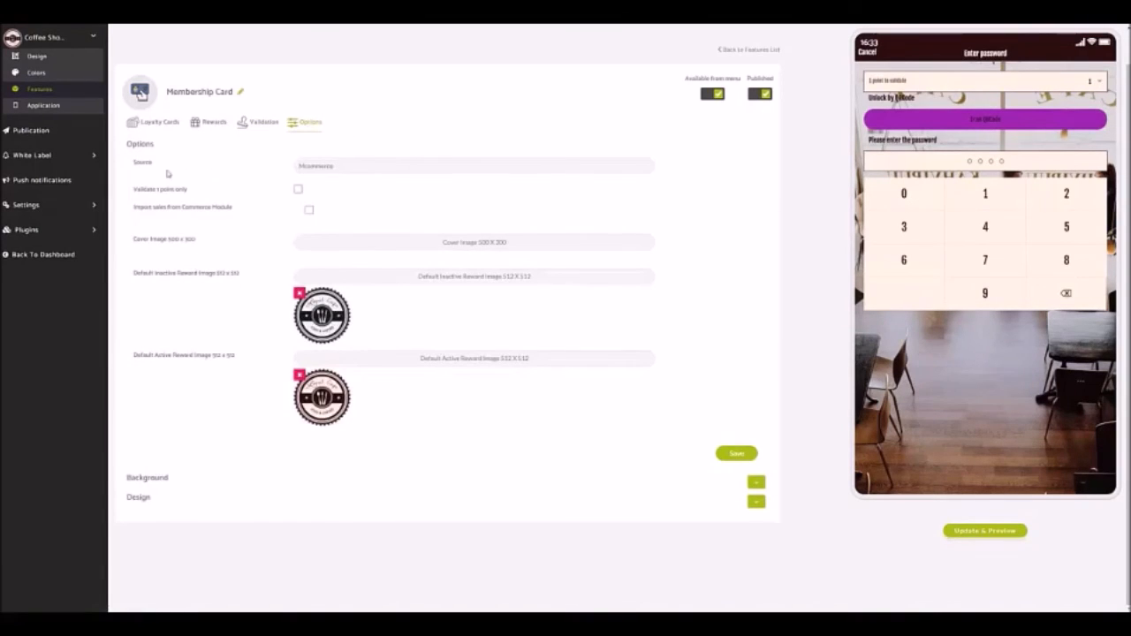
{"action": "left_click", "coordinate": [332, 165]}
{"action": "left_click", "coordinate": [353, 176]}
{"action": "left_click", "coordinate": [356, 172]}
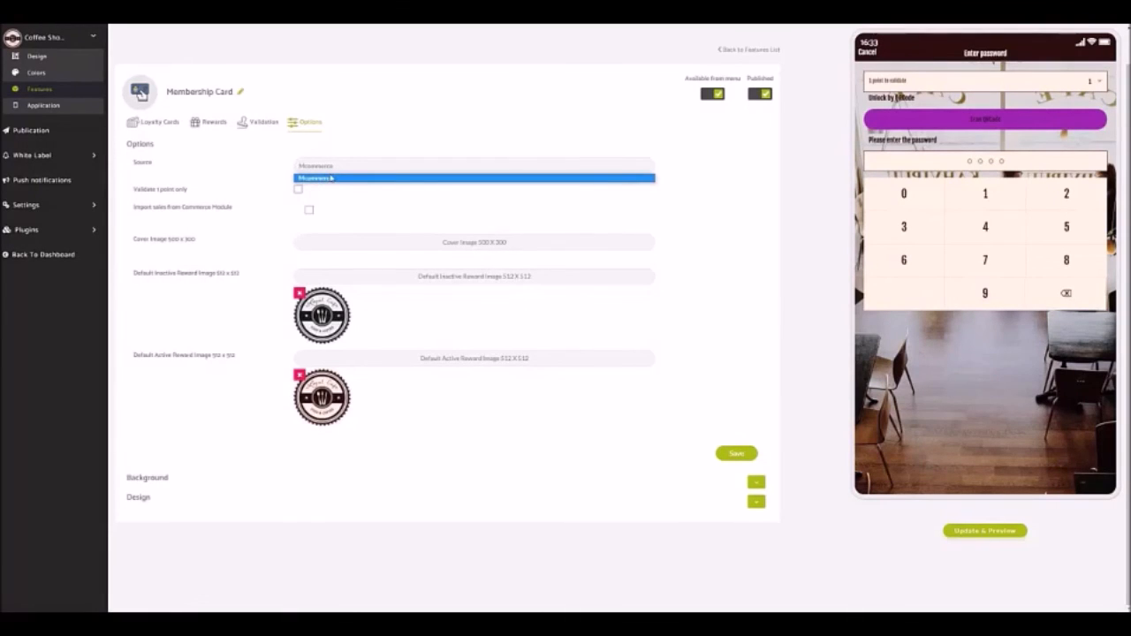
{"action": "left_click", "coordinate": [329, 179]}
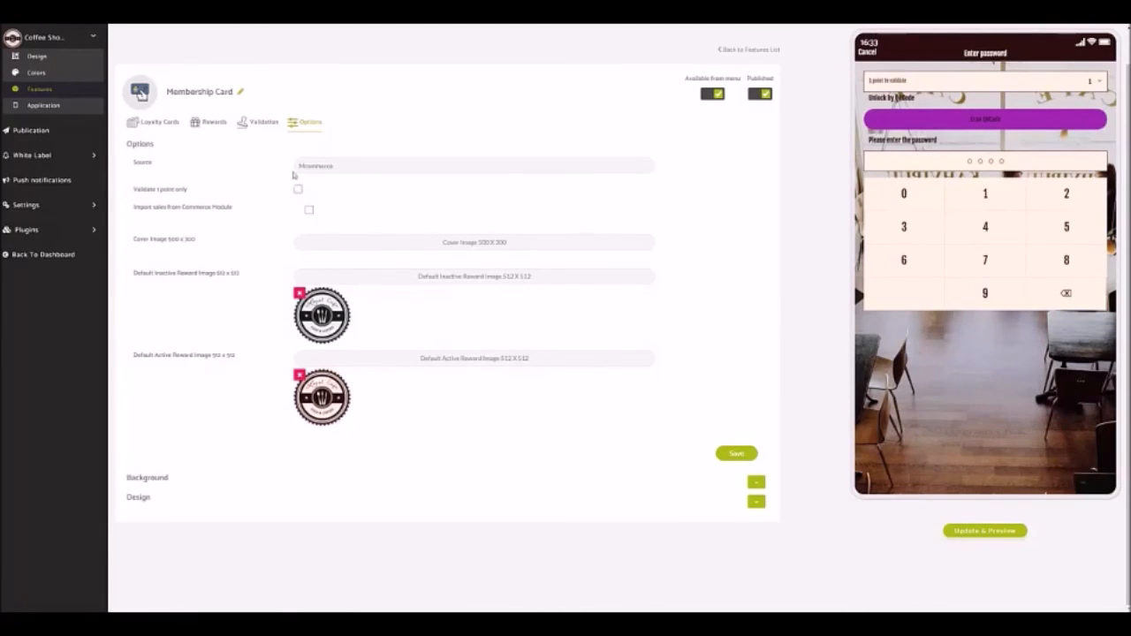
- Go back through the Membership Card's validation and rewards settings to its loyalty cards
{"action": "left_click", "coordinate": [263, 123]}
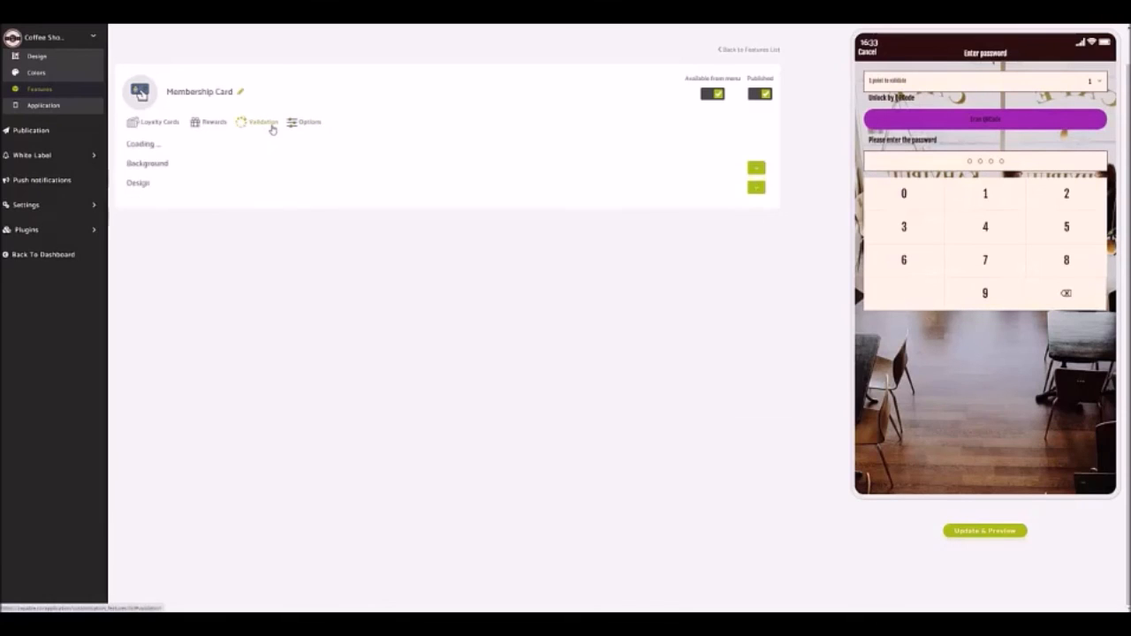
{"action": "left_click", "coordinate": [209, 125]}
{"action": "left_click", "coordinate": [159, 125]}
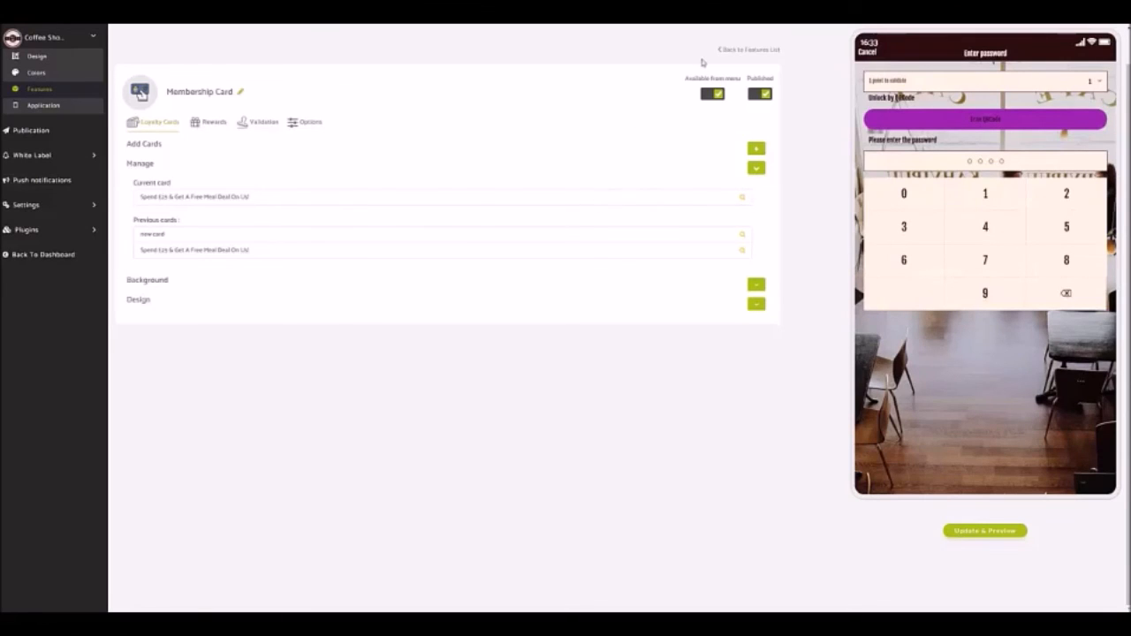
- Add the Discount feature from the monetization features to the coffee shop app and open the form for a new discount
{"action": "left_click", "coordinate": [730, 52]}
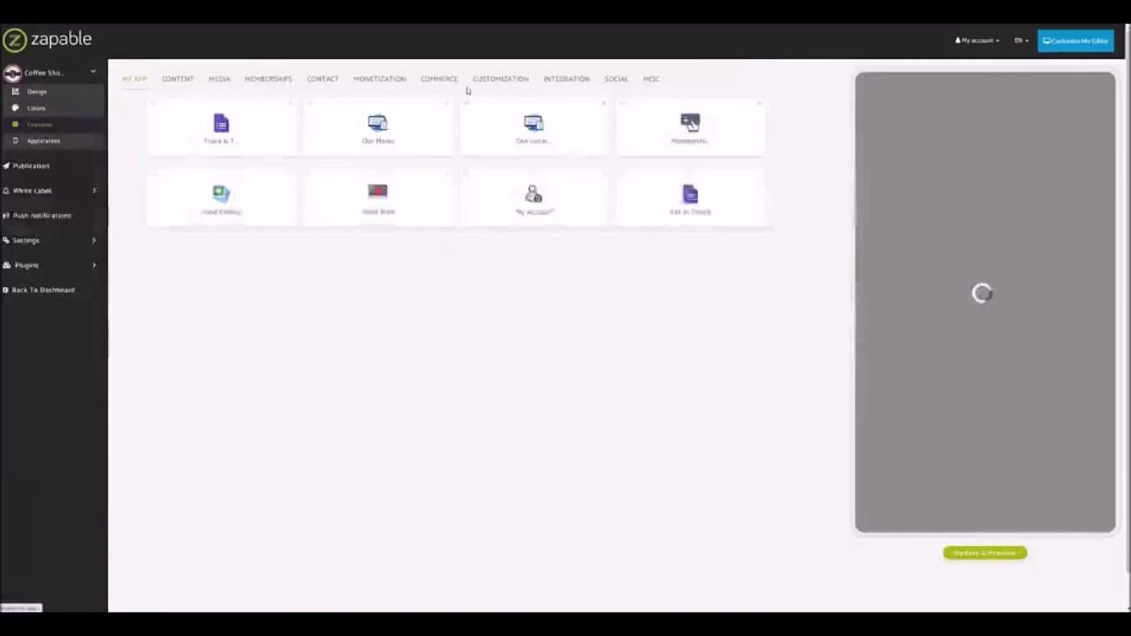
{"action": "left_click", "coordinate": [380, 78]}
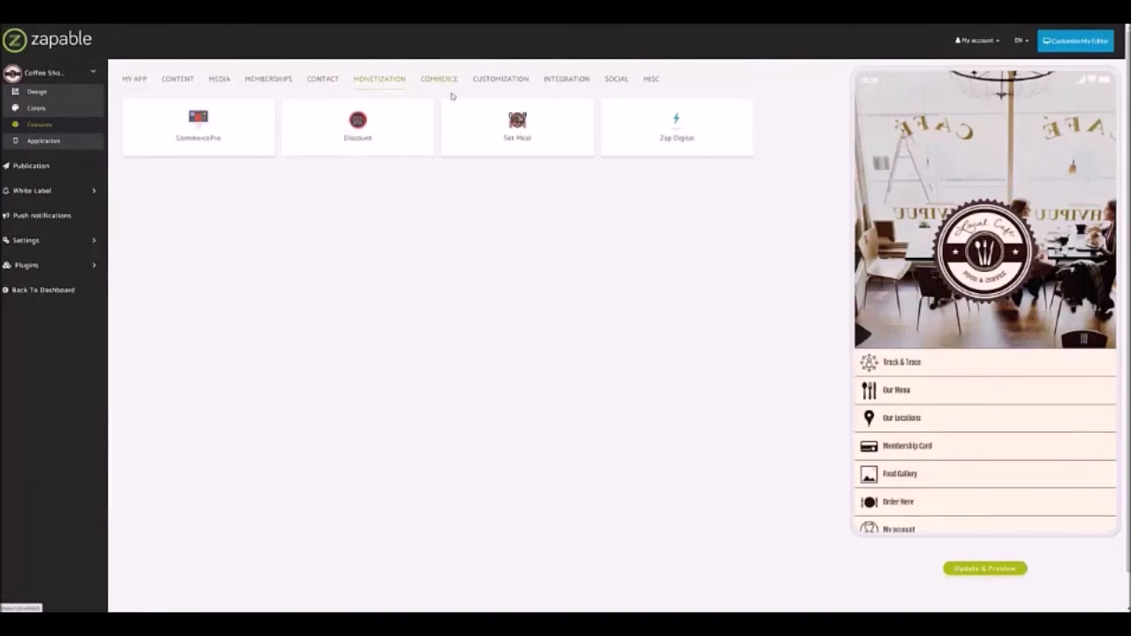
{"action": "left_click", "coordinate": [360, 126]}
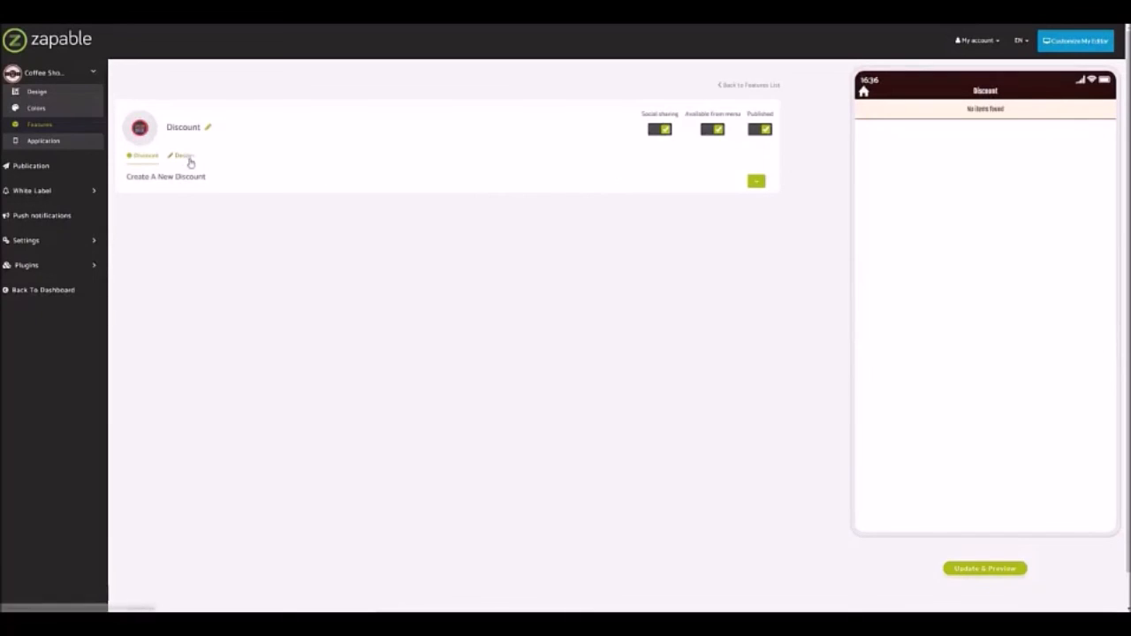
{"action": "left_click", "coordinate": [757, 181]}
{"action": "scroll", "coordinate": [221, 256], "scroll_direction": "down", "scroll_amount": 1}
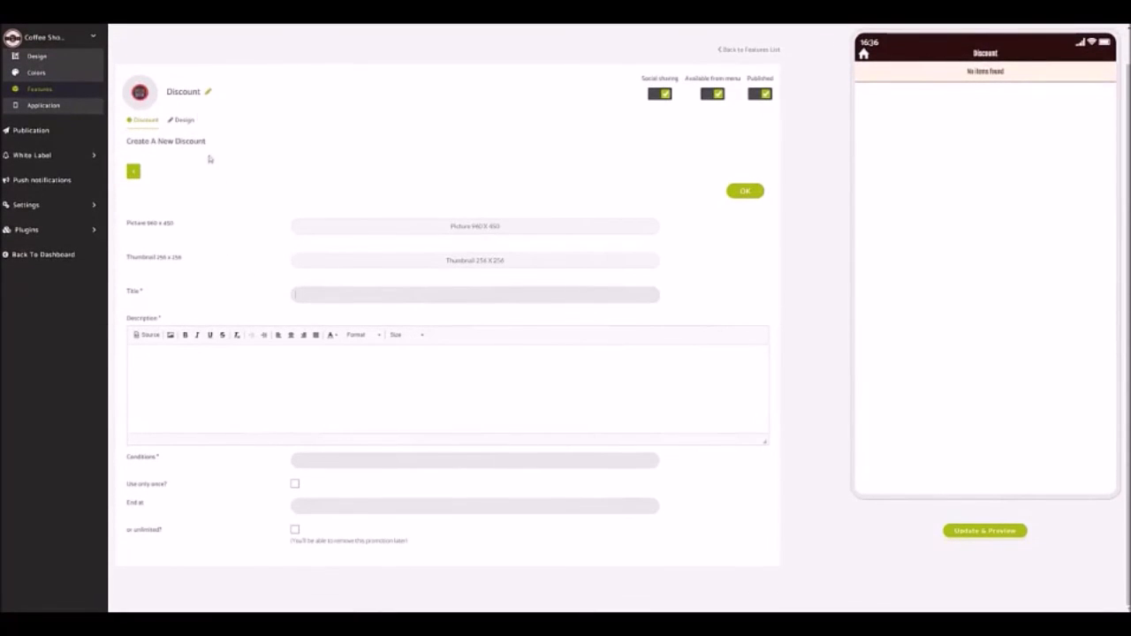
- Try the Discount feature's design layouts 2, 3 and 4 in turn, ending with Layout 5
{"action": "left_click", "coordinate": [190, 123]}
{"action": "left_click", "coordinate": [218, 230]}
{"action": "left_click", "coordinate": [291, 230]}
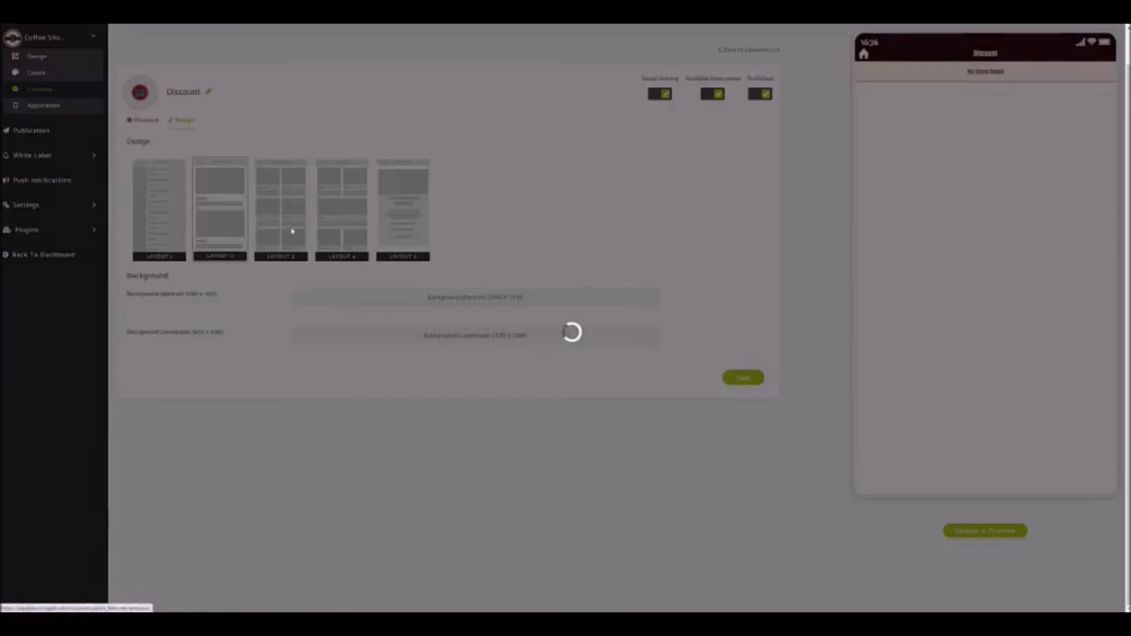
{"action": "left_click", "coordinate": [340, 232]}
{"action": "left_click", "coordinate": [417, 235]}
- Add the 50% OFF picture to the new discount and title it "50% Off In STORE"
{"action": "left_click", "coordinate": [147, 121]}
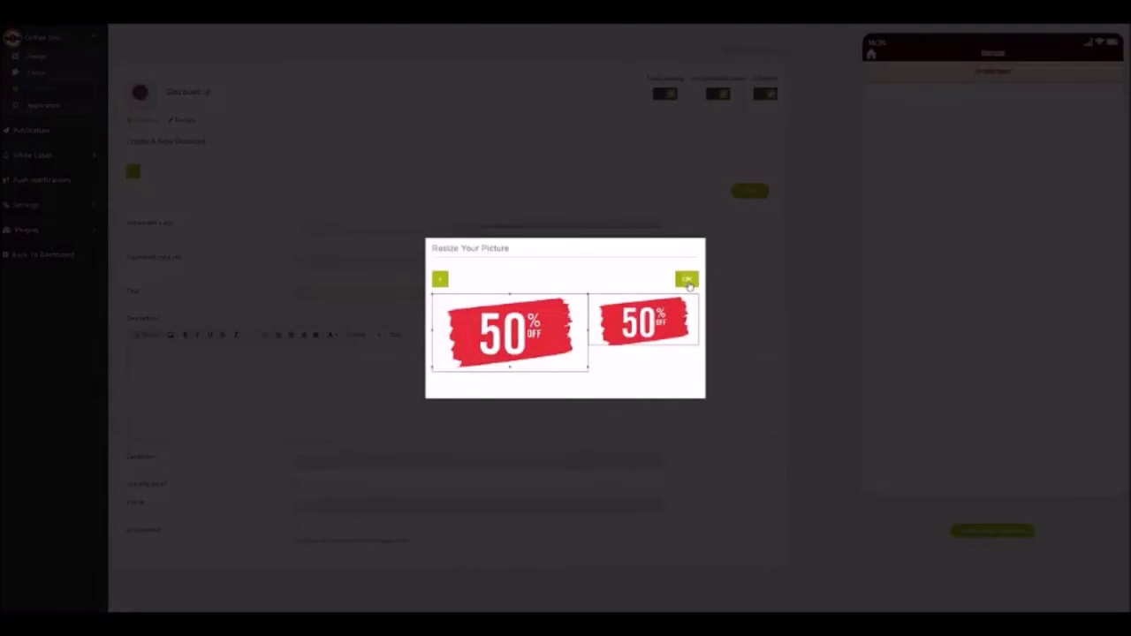
{"action": "left_click", "coordinate": [687, 281]}
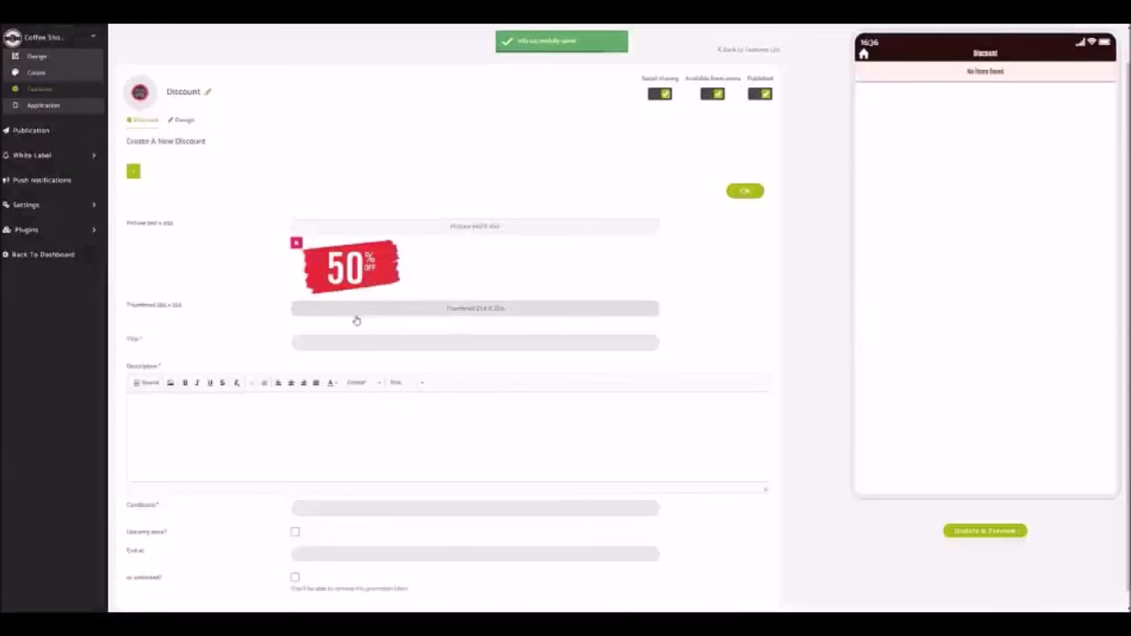
{"action": "left_click", "coordinate": [367, 345]}
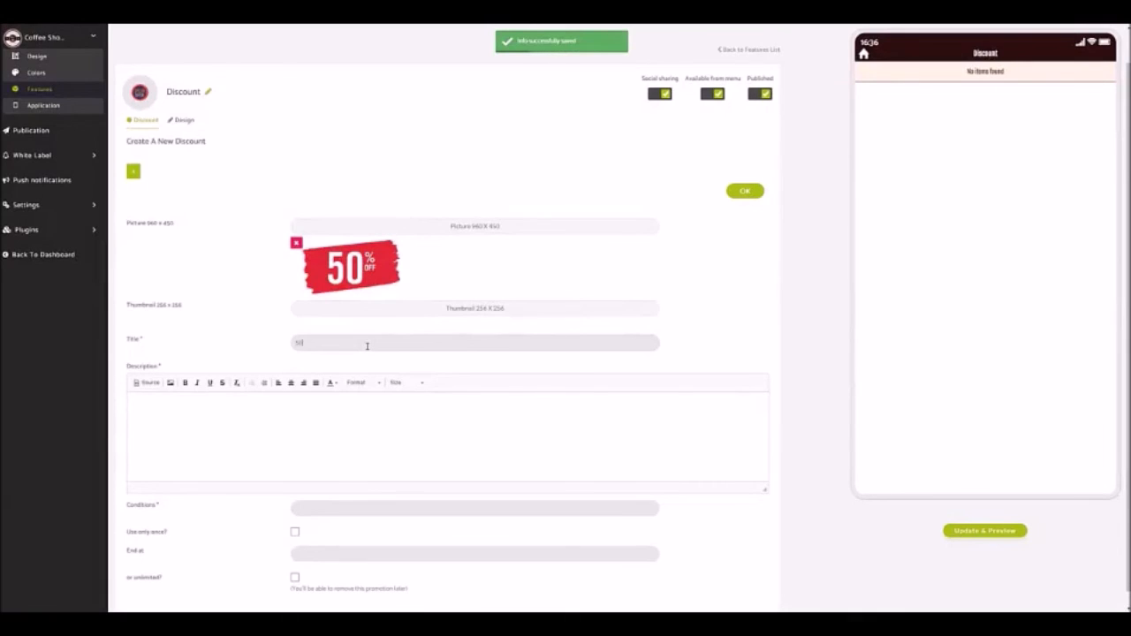
{"action": "type", "text": "50% Off In STORE"}
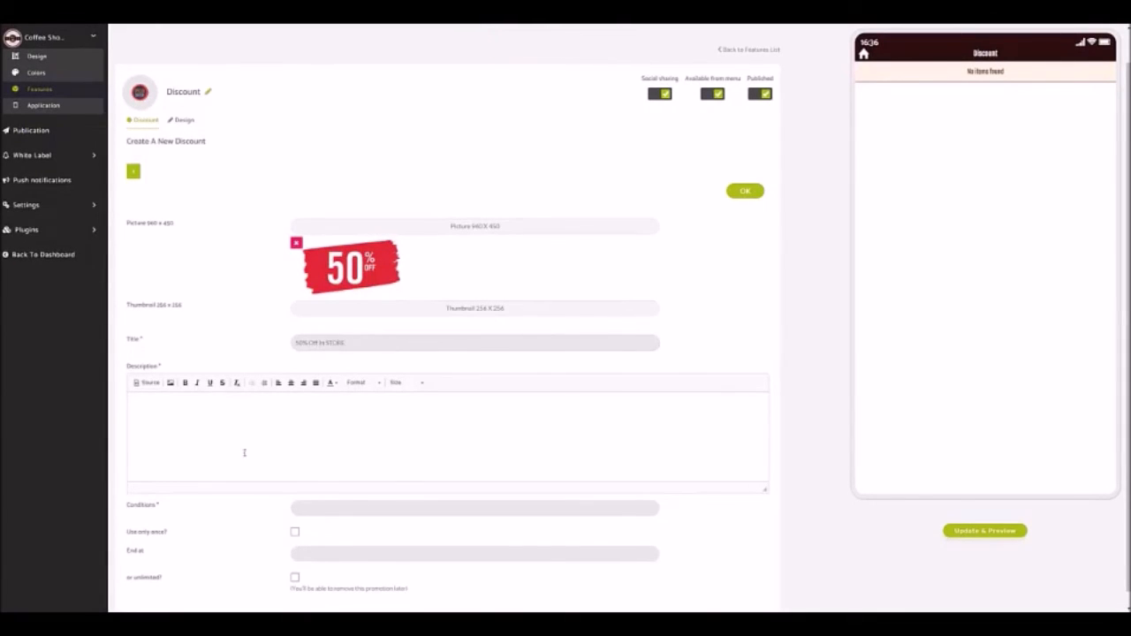
- Enter "50% Off In Store" as the description and "Conditions" as the conditions, and save the new discount
{"action": "left_click", "coordinate": [208, 437]}
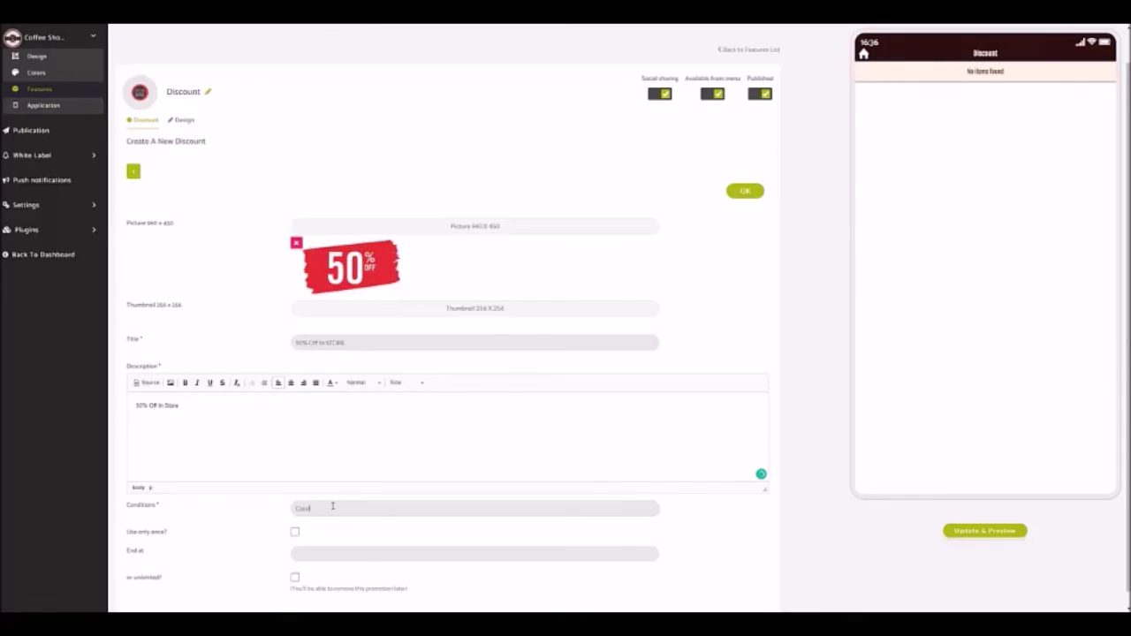
{"action": "right_click", "coordinate": [403, 521]}
{"action": "left_click", "coordinate": [251, 539]}
{"action": "scroll", "coordinate": [332, 532], "scroll_direction": "down", "scroll_amount": 1}
{"action": "scroll", "coordinate": [356, 486], "scroll_direction": "up", "scroll_amount": 1}
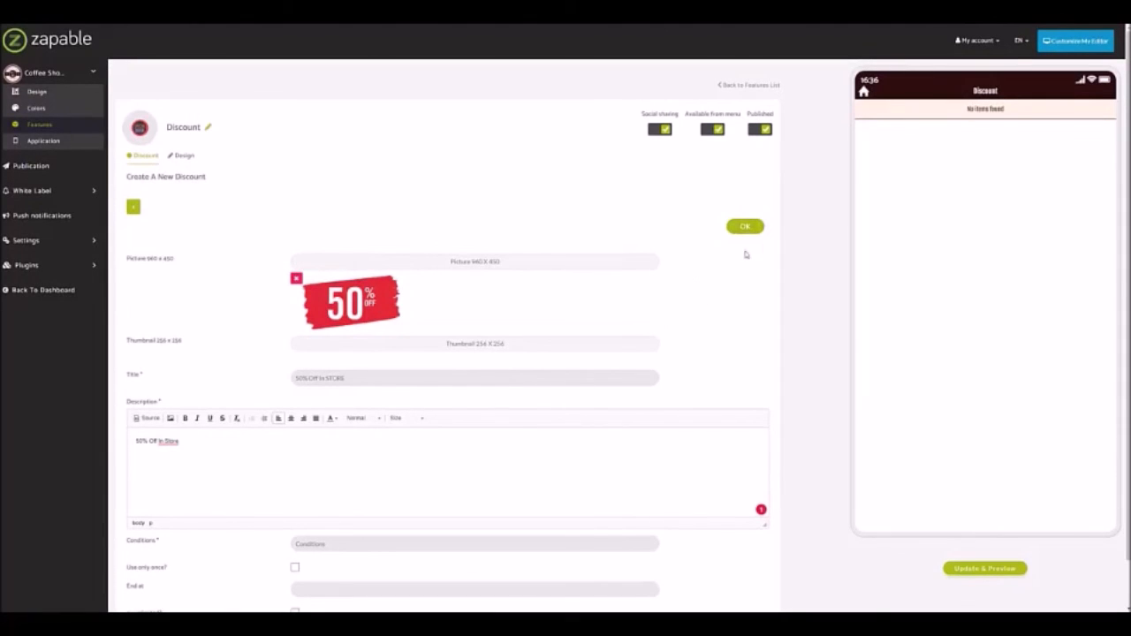
{"action": "scroll", "coordinate": [379, 373], "scroll_direction": "down", "scroll_amount": 1}
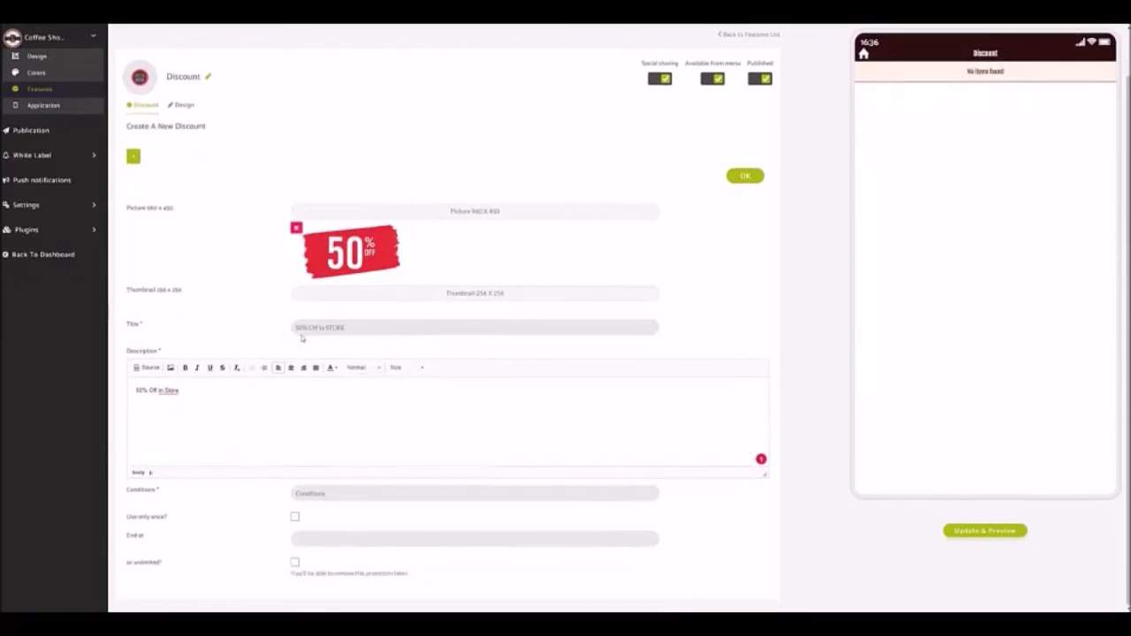
{"action": "left_click", "coordinate": [745, 177]}
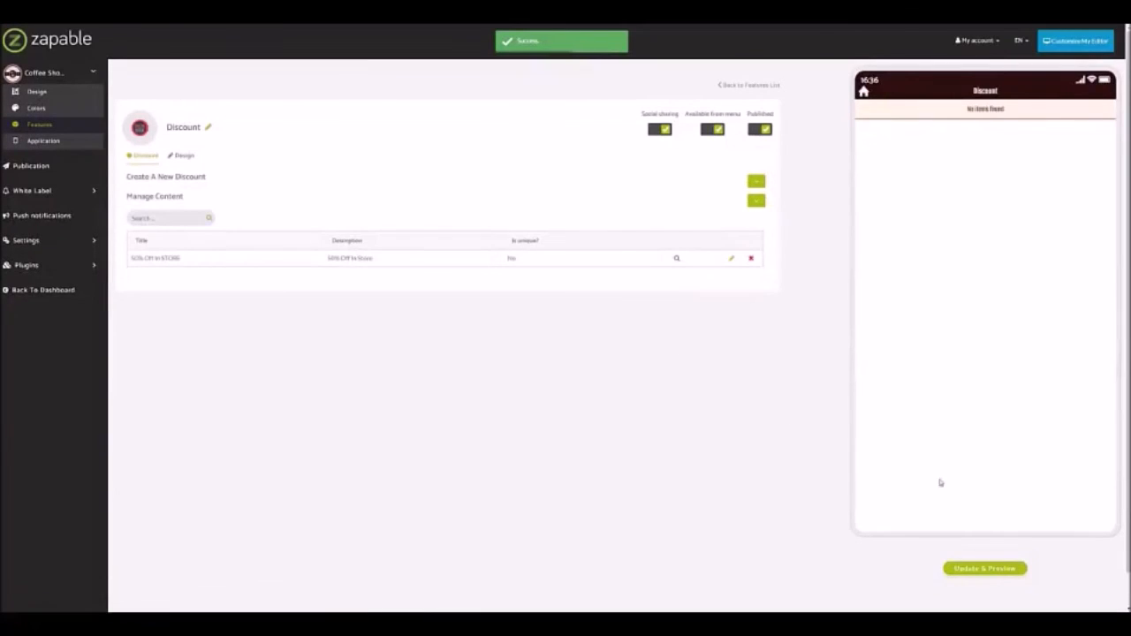
- Refresh the app preview and open the Discount feature in it to check the new offer
{"action": "left_click", "coordinate": [976, 570]}
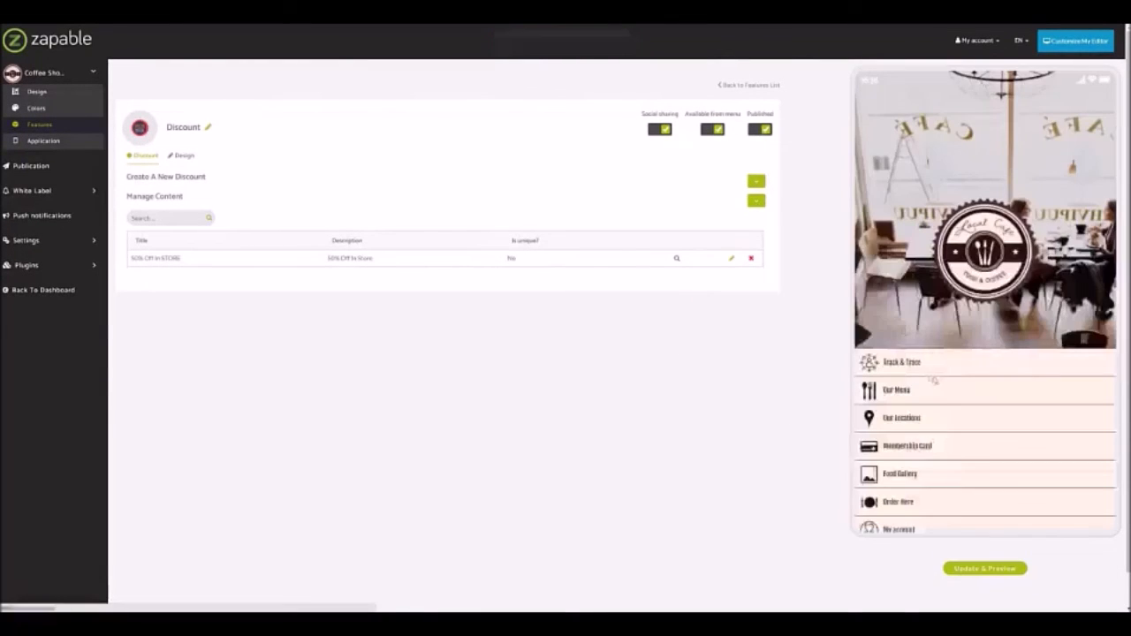
{"action": "left_click", "coordinate": [949, 446]}
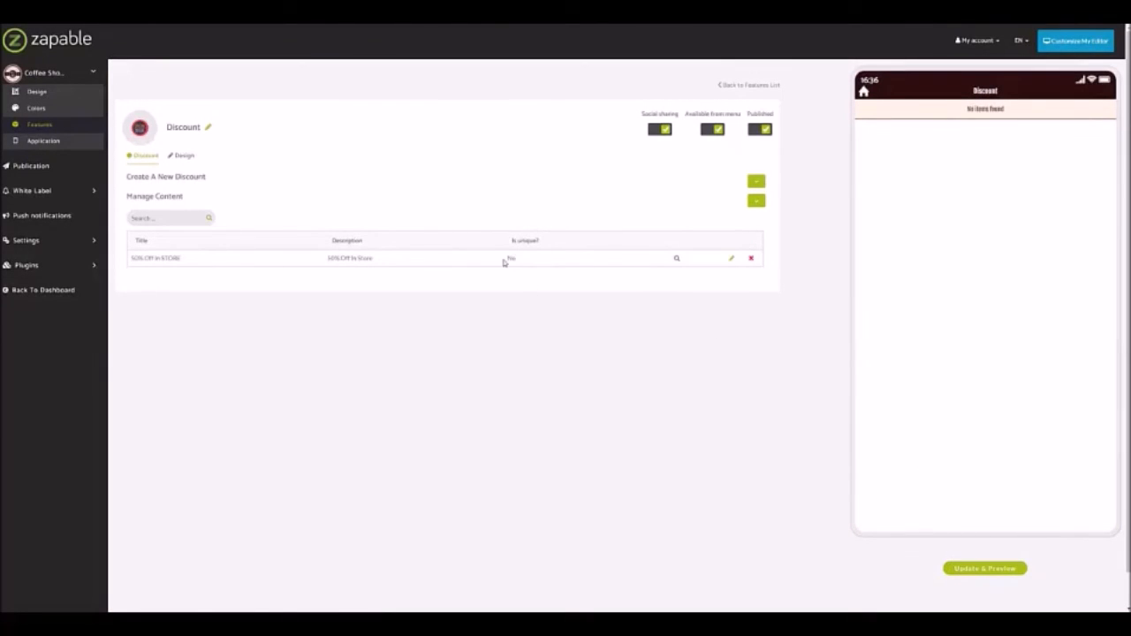
- Open the 50% Off In STORE discount for editing and set its end date to 2021-04-27
{"action": "left_click", "coordinate": [730, 258]}
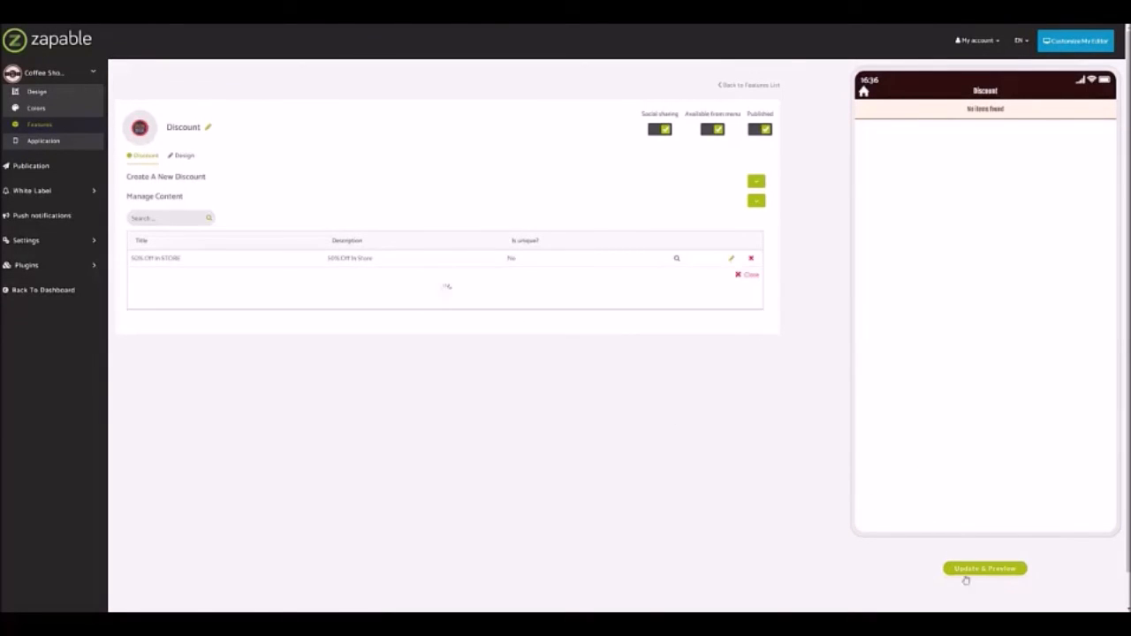
{"action": "scroll", "coordinate": [800, 359], "scroll_direction": "down", "scroll_amount": 2}
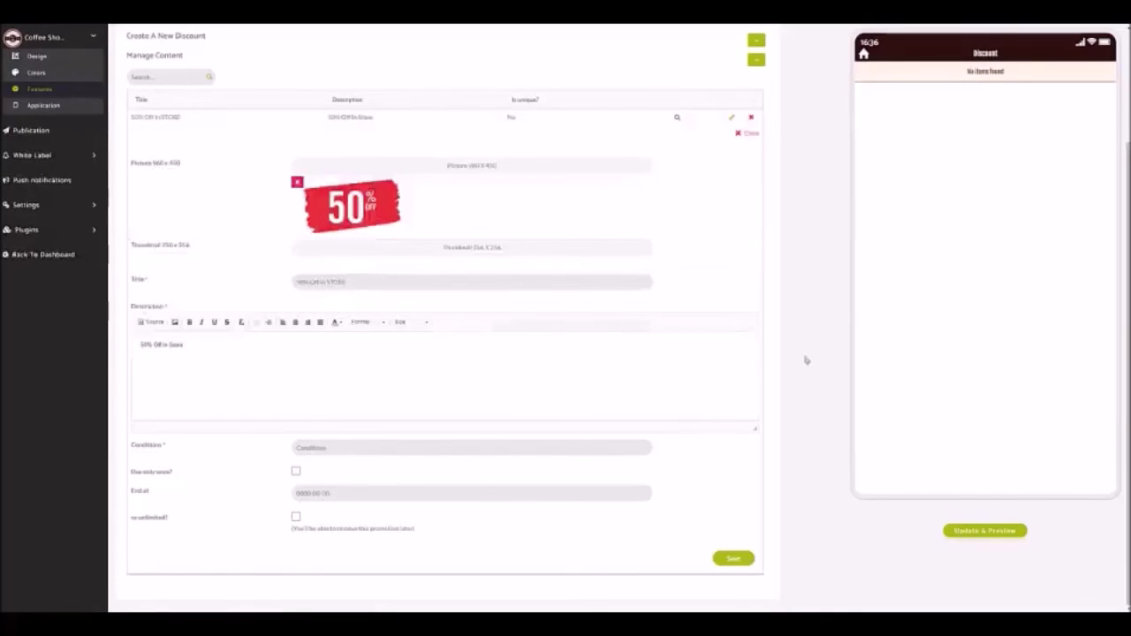
{"action": "left_click", "coordinate": [336, 492]}
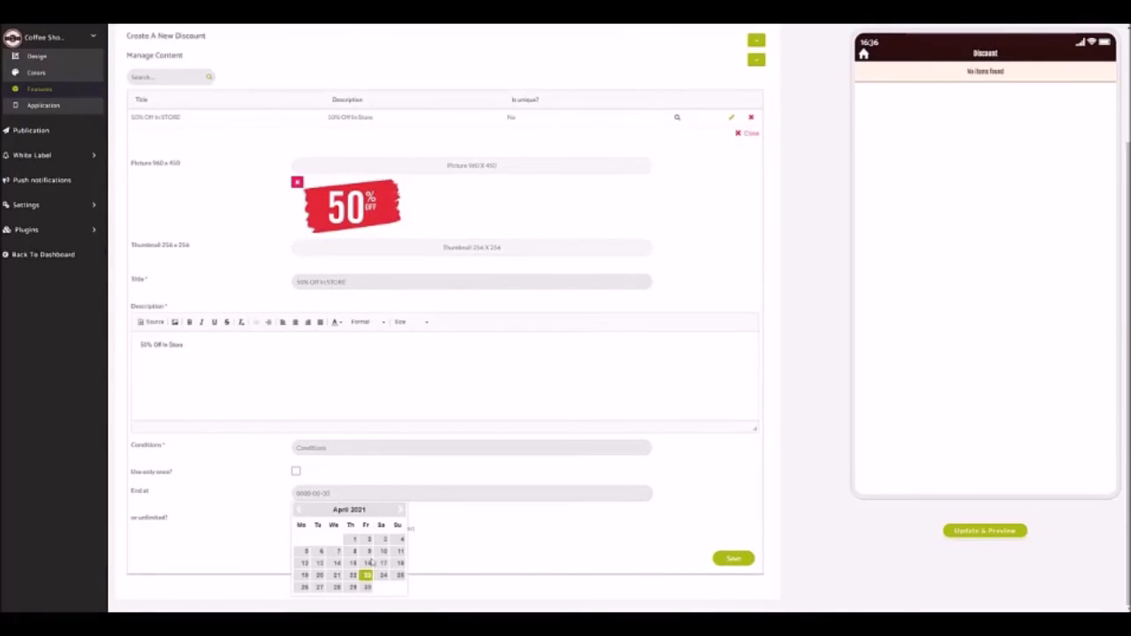
{"action": "left_click", "coordinate": [319, 588]}
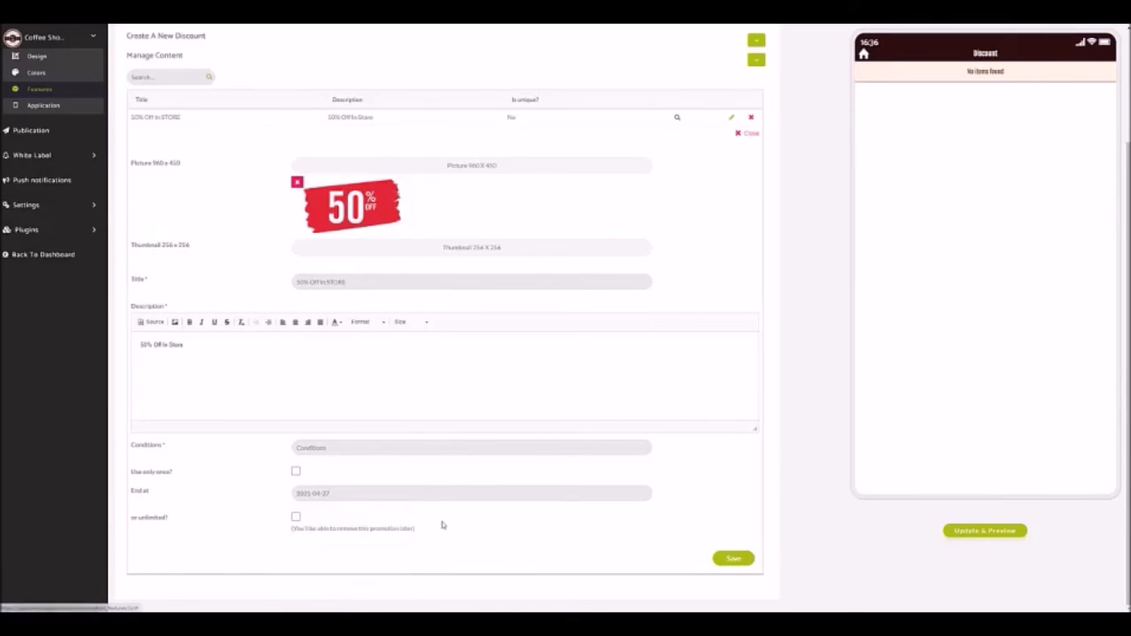
{"action": "left_click", "coordinate": [363, 498]}
{"action": "left_click", "coordinate": [402, 510]}
{"action": "left_click", "coordinate": [402, 510]}
{"action": "double_click", "coordinate": [402, 510]}
{"action": "double_click", "coordinate": [403, 509]}
{"action": "double_click", "coordinate": [403, 510]}
{"action": "double_click", "coordinate": [403, 509]}
{"action": "double_click", "coordinate": [403, 510]}
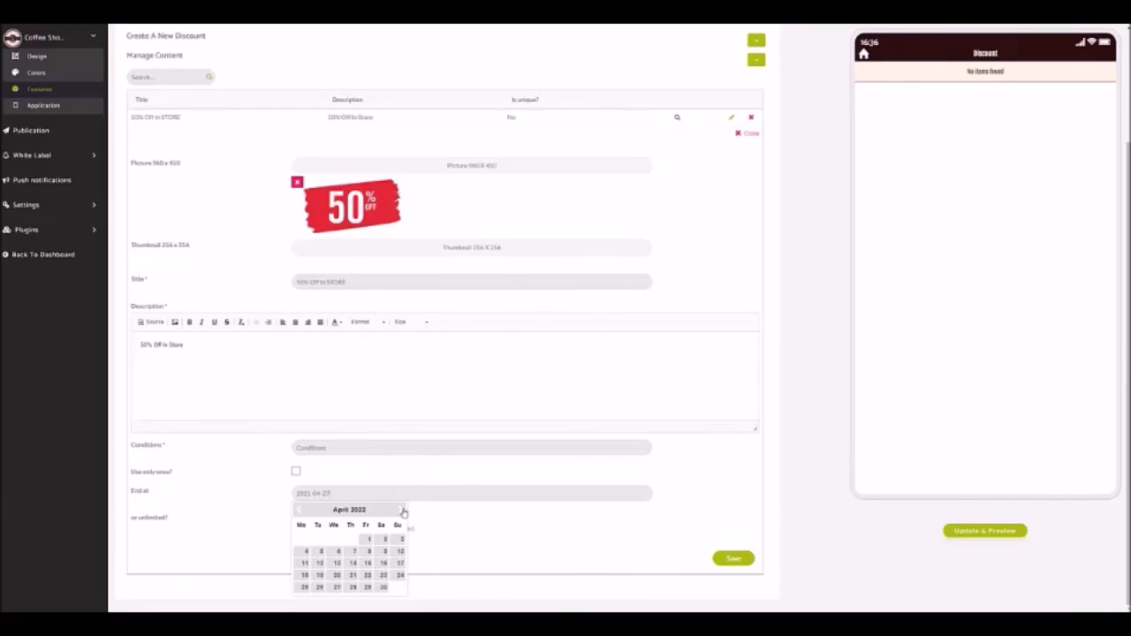
{"action": "left_click", "coordinate": [287, 510]}
- Set the discount's end date to 2021-12-31, save it, and check the offer's Terms & Conditions in the app preview
{"action": "left_click", "coordinate": [389, 496]}
{"action": "double_click", "coordinate": [403, 511]}
{"action": "double_click", "coordinate": [403, 511]}
{"action": "double_click", "coordinate": [403, 511]}
{"action": "left_click", "coordinate": [366, 586]}
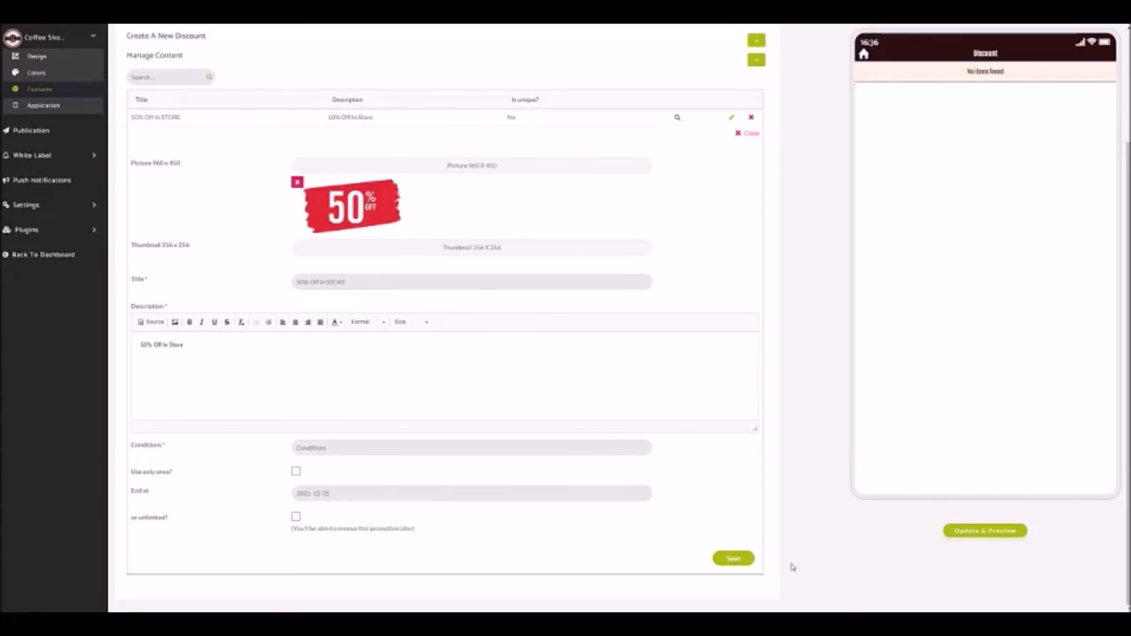
{"action": "left_click", "coordinate": [734, 559]}
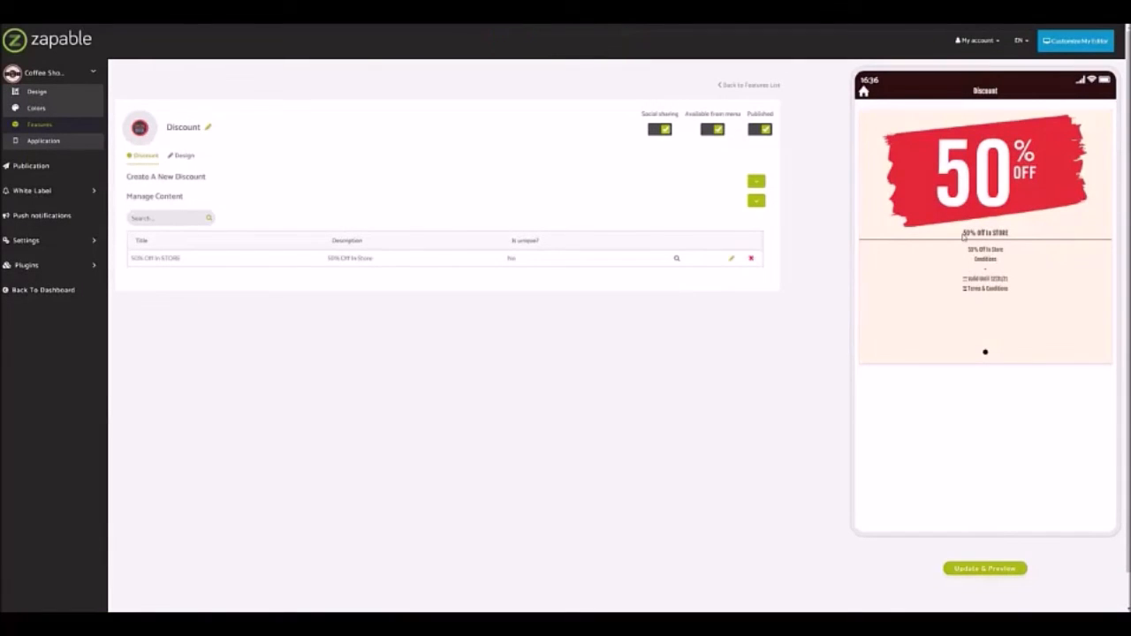
{"action": "left_click", "coordinate": [985, 288]}
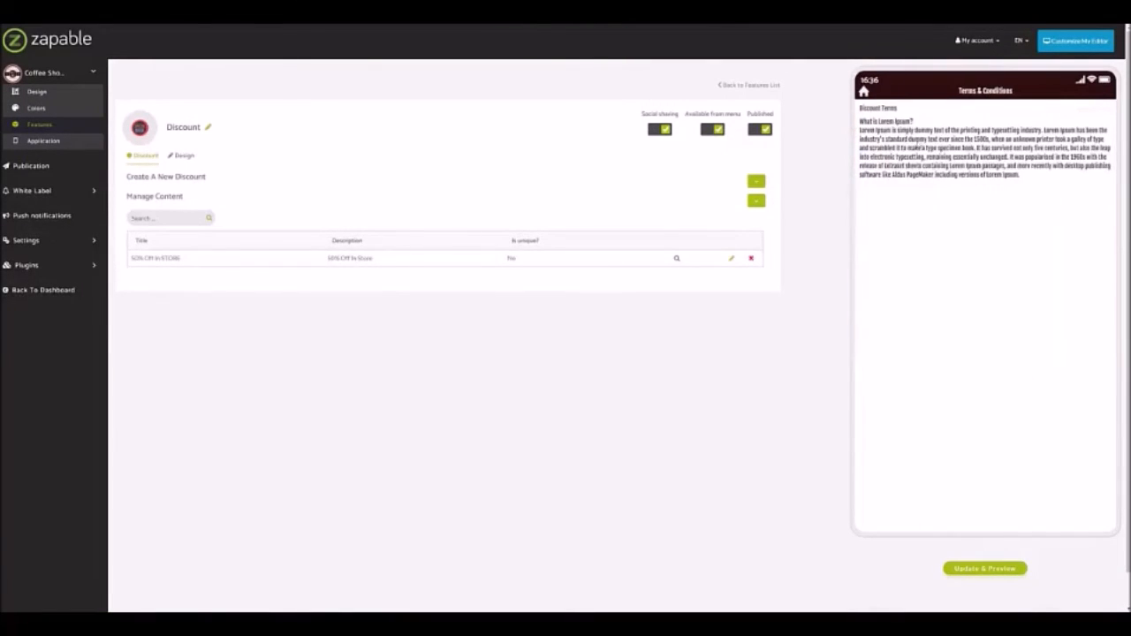
{"action": "left_click", "coordinate": [734, 258]}
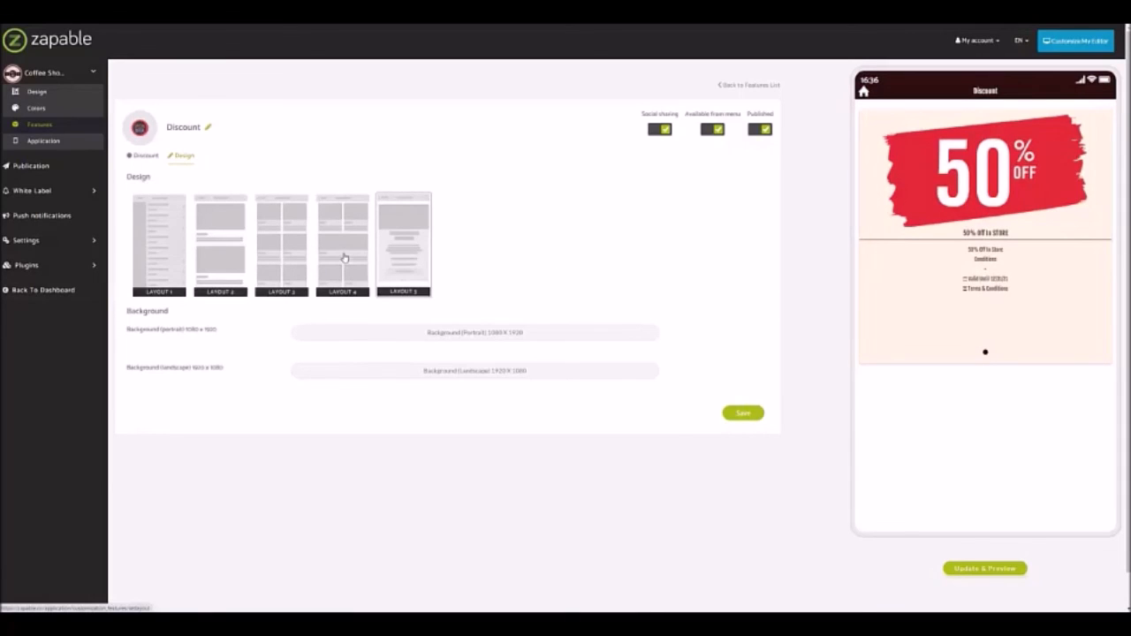
- Try Layouts 4, 3, 2 and 1 for the Discount feature, opening the 50% Off In STORE offer in the preview
{"action": "left_click", "coordinate": [345, 258]}
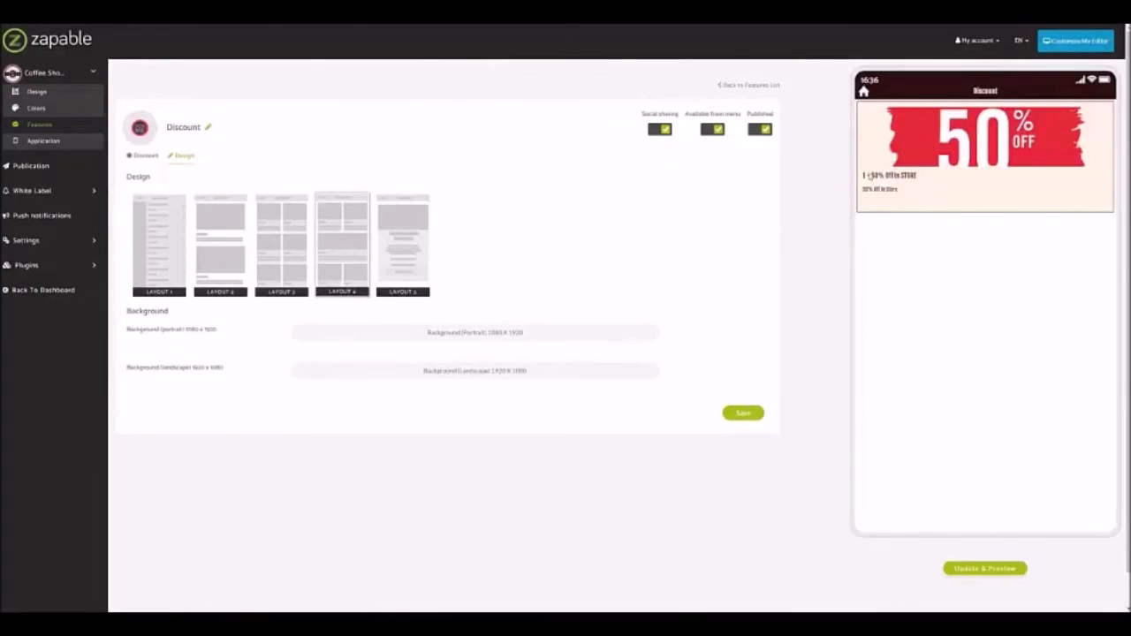
{"action": "left_click", "coordinate": [875, 175]}
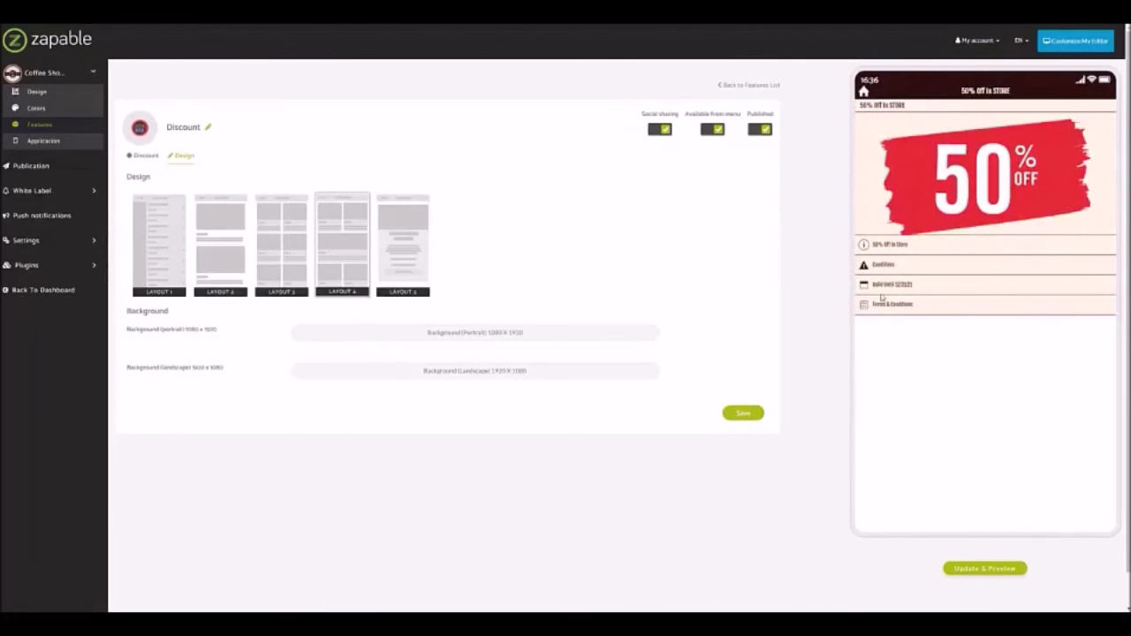
{"action": "left_click", "coordinate": [276, 270]}
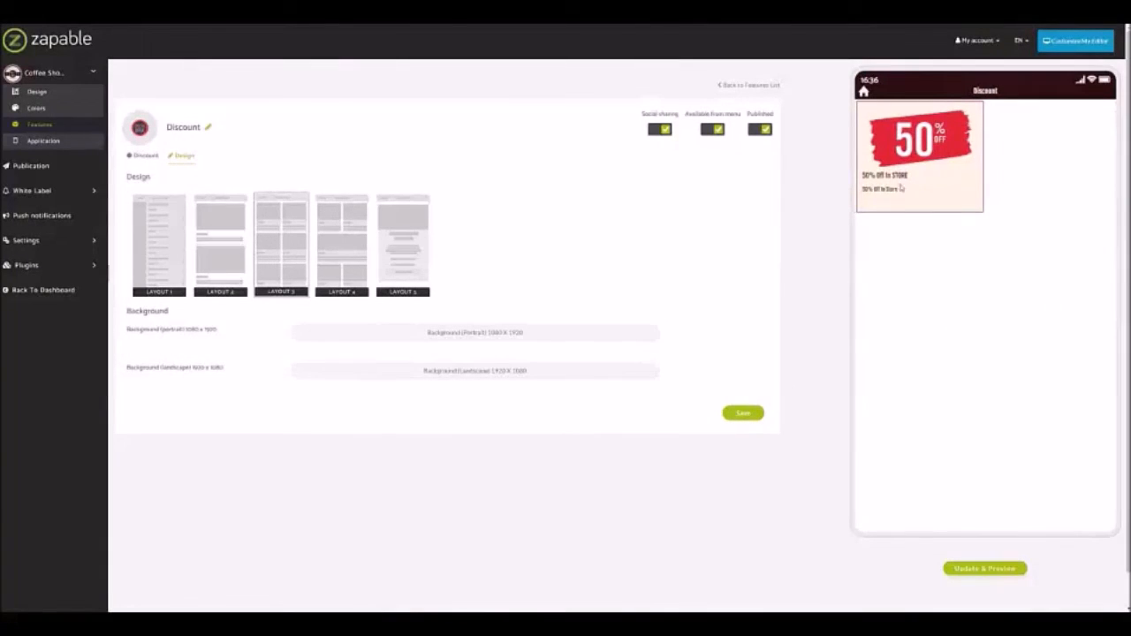
{"action": "left_click", "coordinate": [232, 250]}
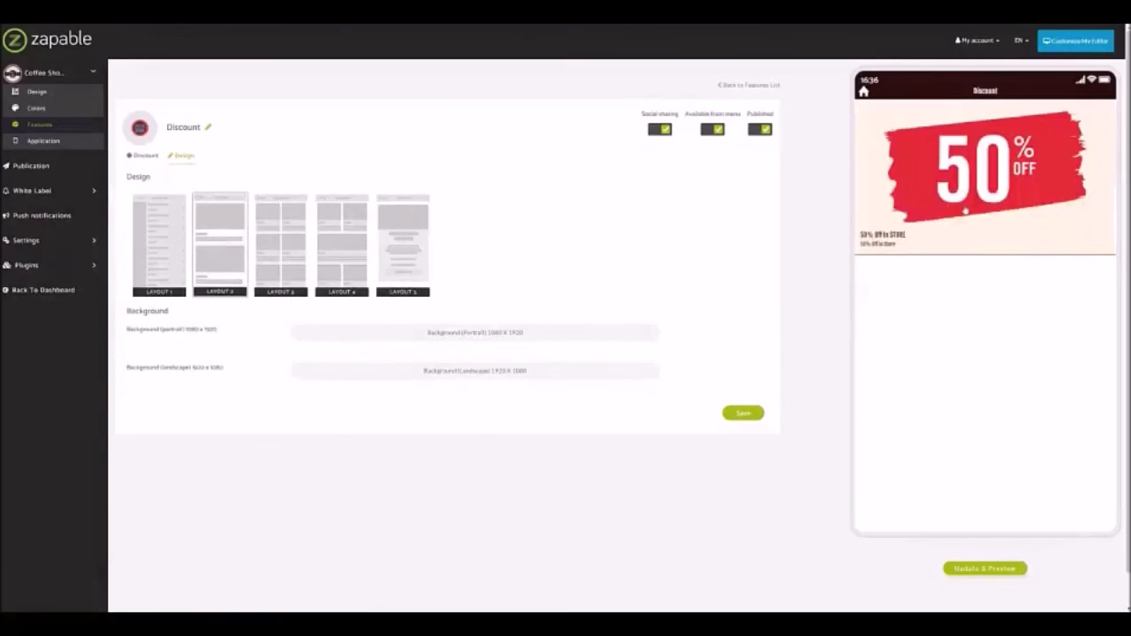
{"action": "left_click", "coordinate": [177, 261]}
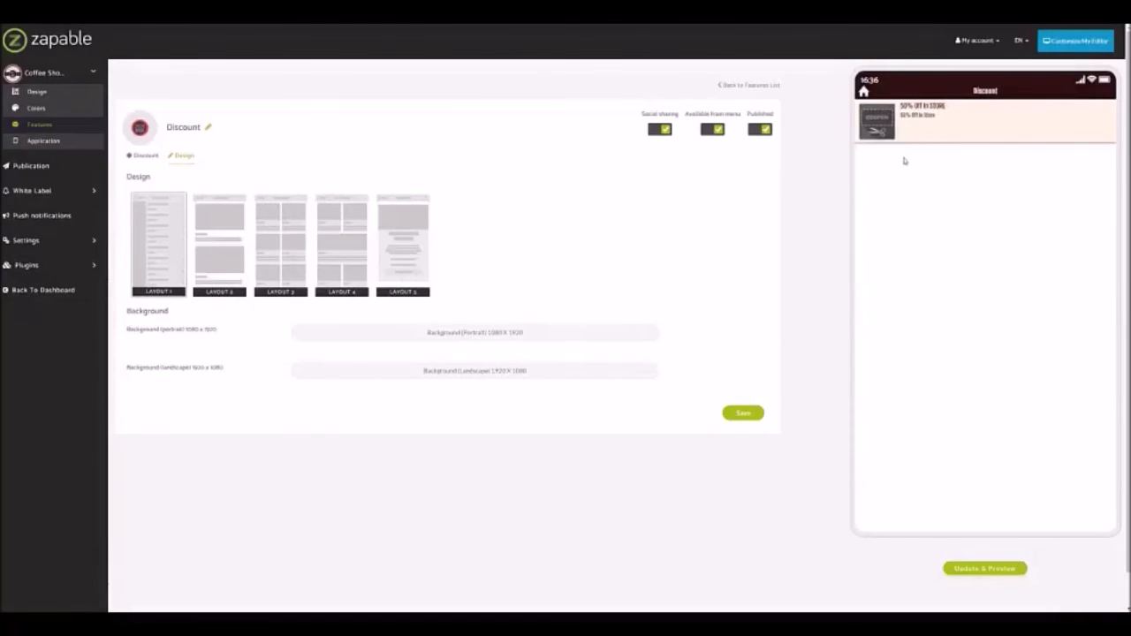
{"action": "left_click", "coordinate": [888, 129]}
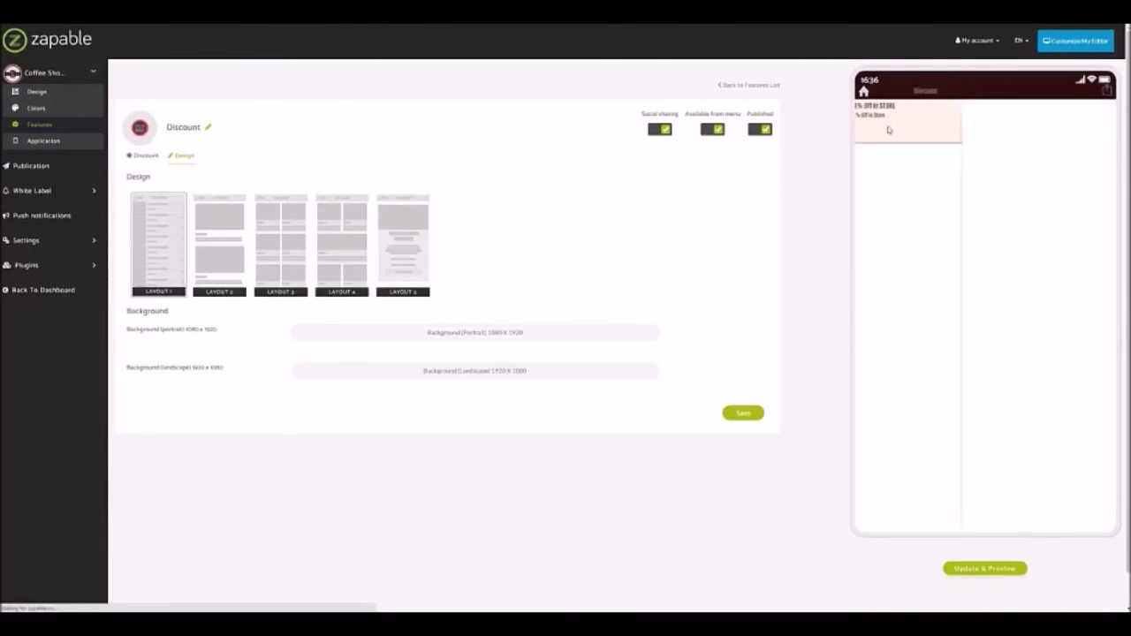
- Set the Discount feature's design to Layout 2 and open the offer in the app preview
{"action": "left_click", "coordinate": [237, 265]}
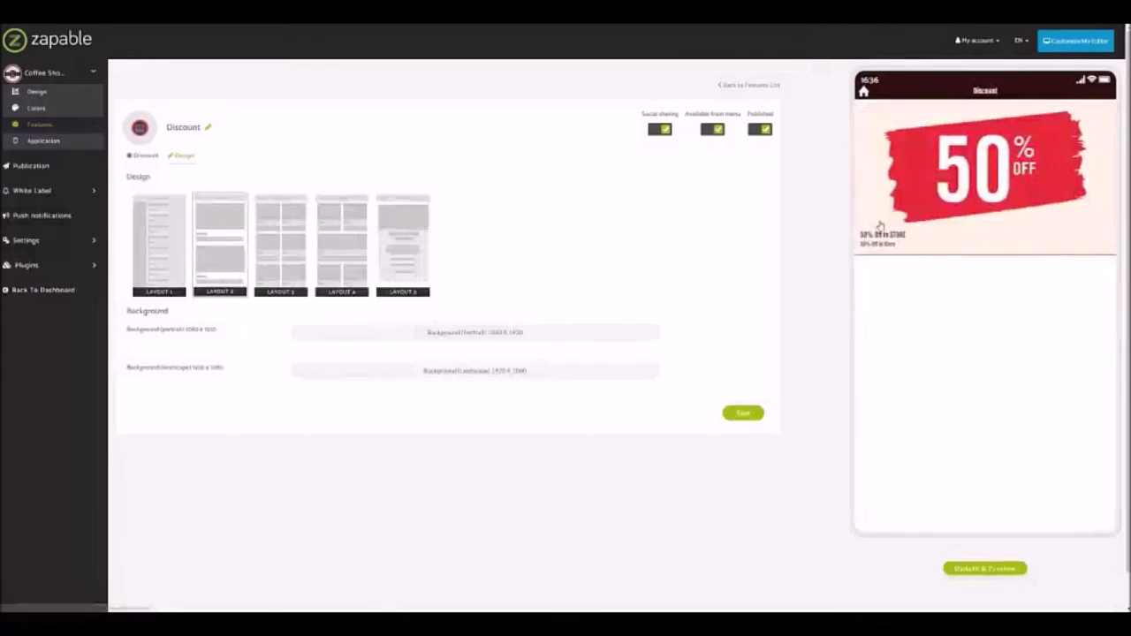
{"action": "left_click", "coordinate": [881, 228]}
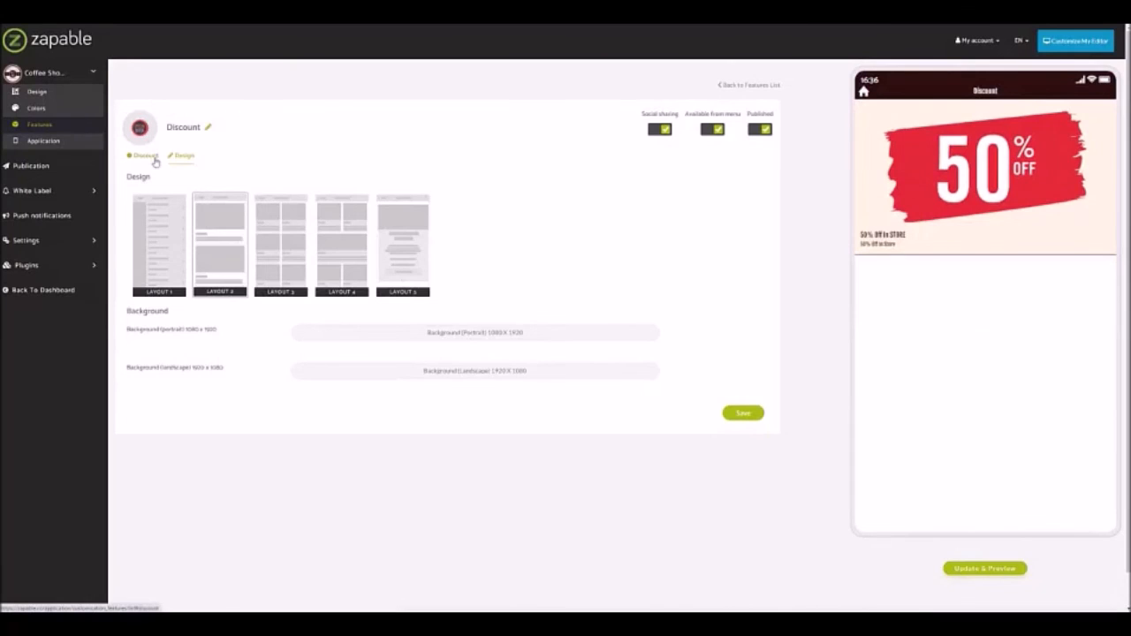
- Mark the 50% Off In STORE discount as usable only once and save it
{"action": "left_click", "coordinate": [152, 156]}
{"action": "scroll", "coordinate": [220, 259], "scroll_direction": "down", "scroll_amount": 1}
{"action": "scroll", "coordinate": [296, 474], "scroll_direction": "down", "scroll_amount": 3}
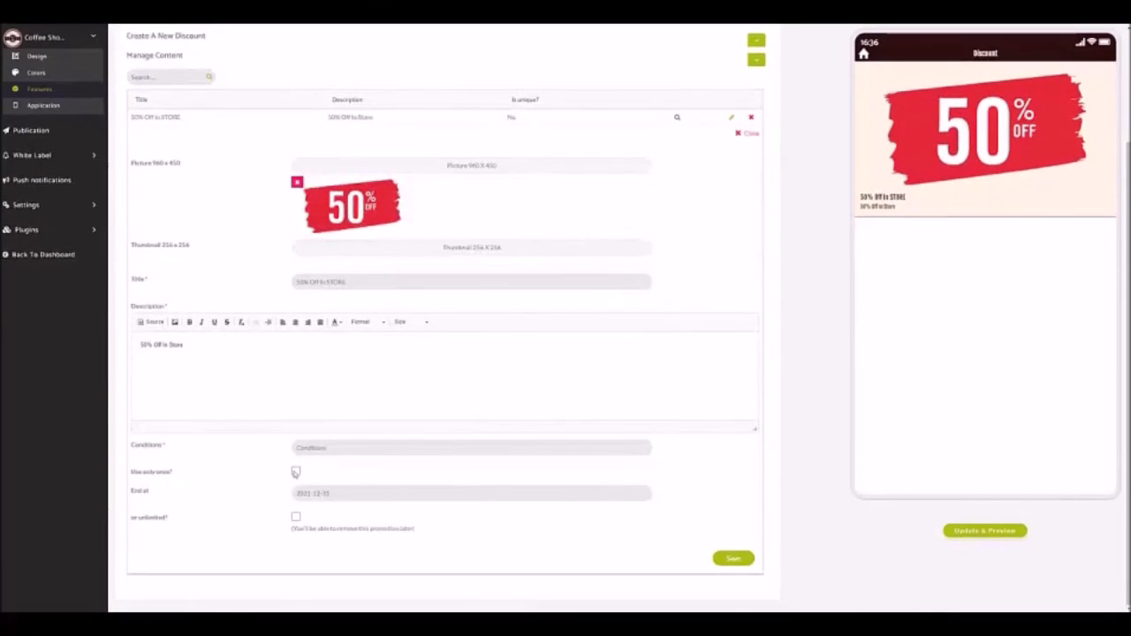
{"action": "left_click", "coordinate": [733, 559]}
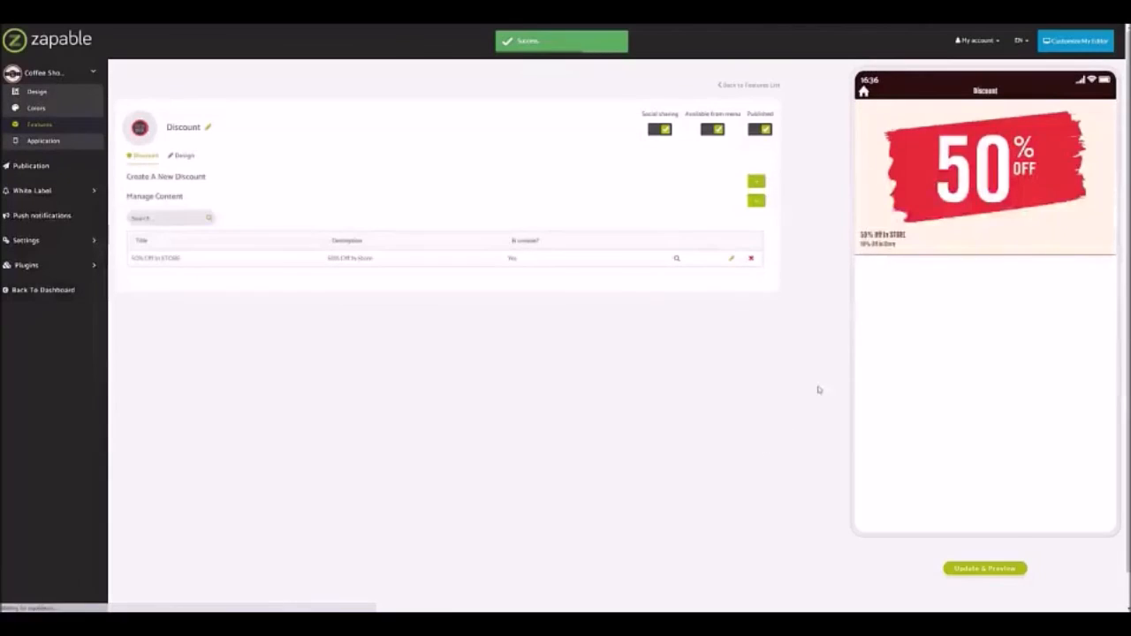
- Open the discount in the app preview, redeem its coupon, and return to the app's home page
{"action": "left_click", "coordinate": [888, 239]}
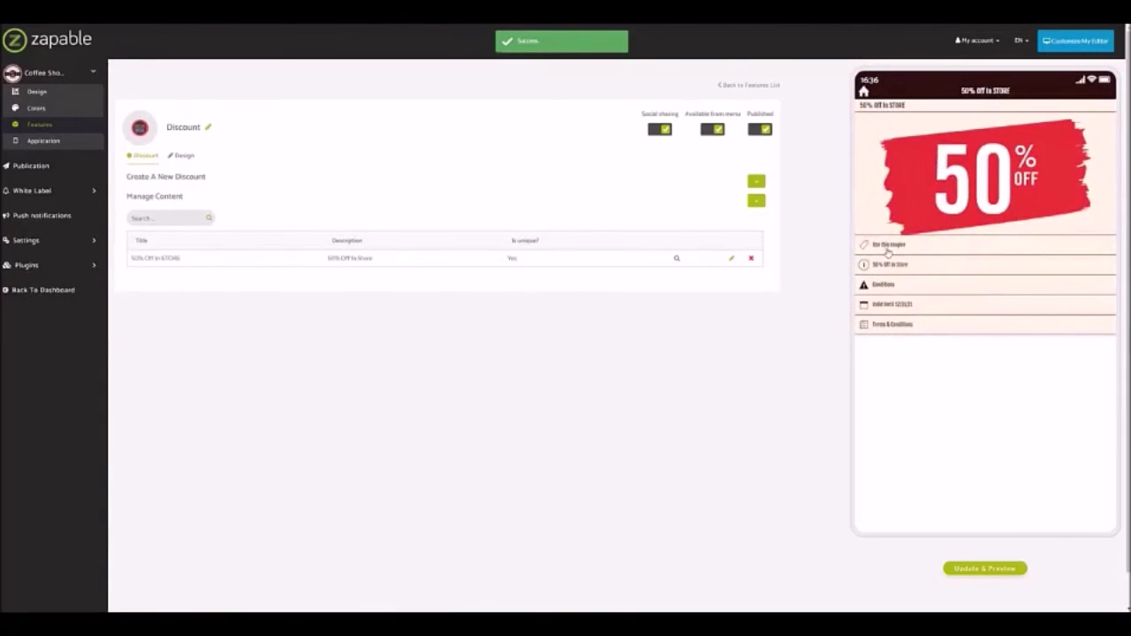
{"action": "left_click", "coordinate": [891, 246]}
{"action": "left_click", "coordinate": [1077, 318]}
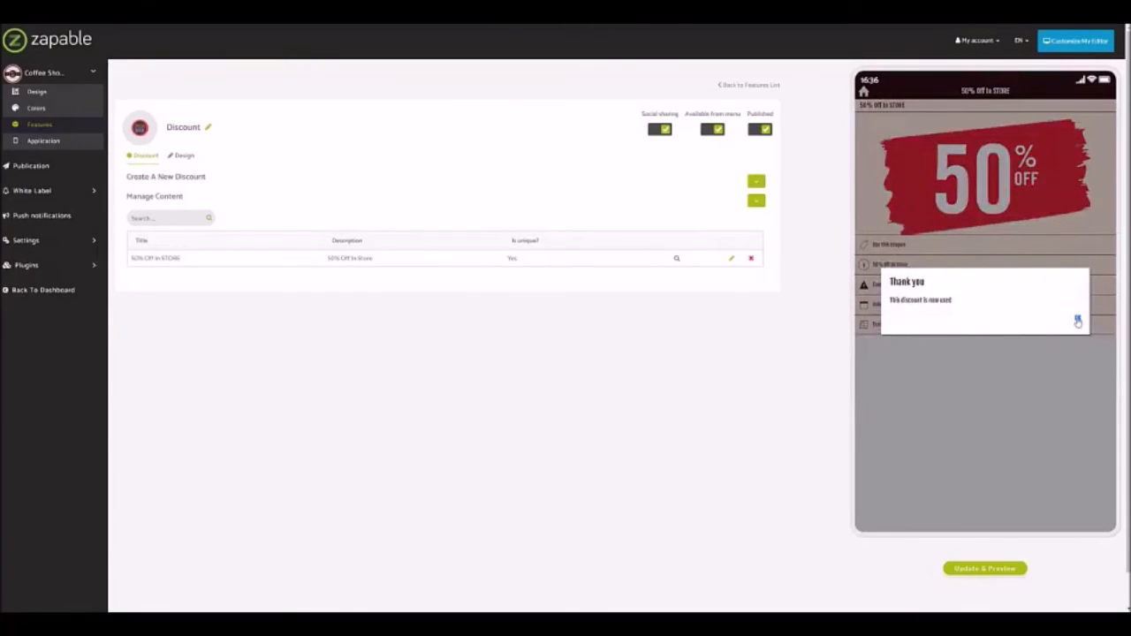
{"action": "left_click", "coordinate": [1077, 319]}
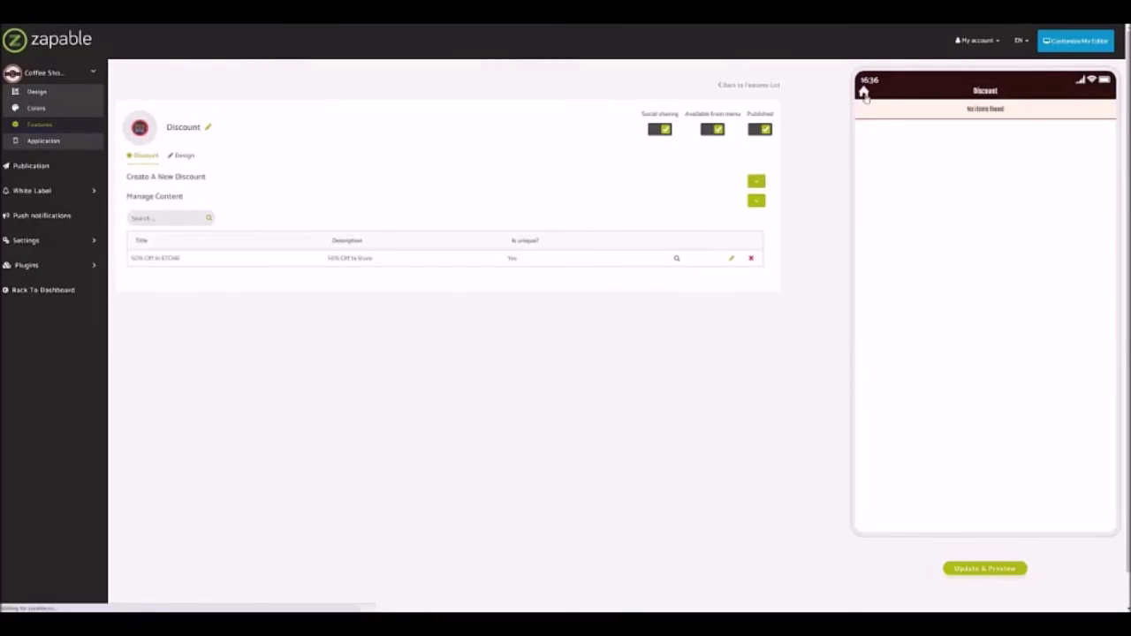
{"action": "left_click", "coordinate": [864, 94]}
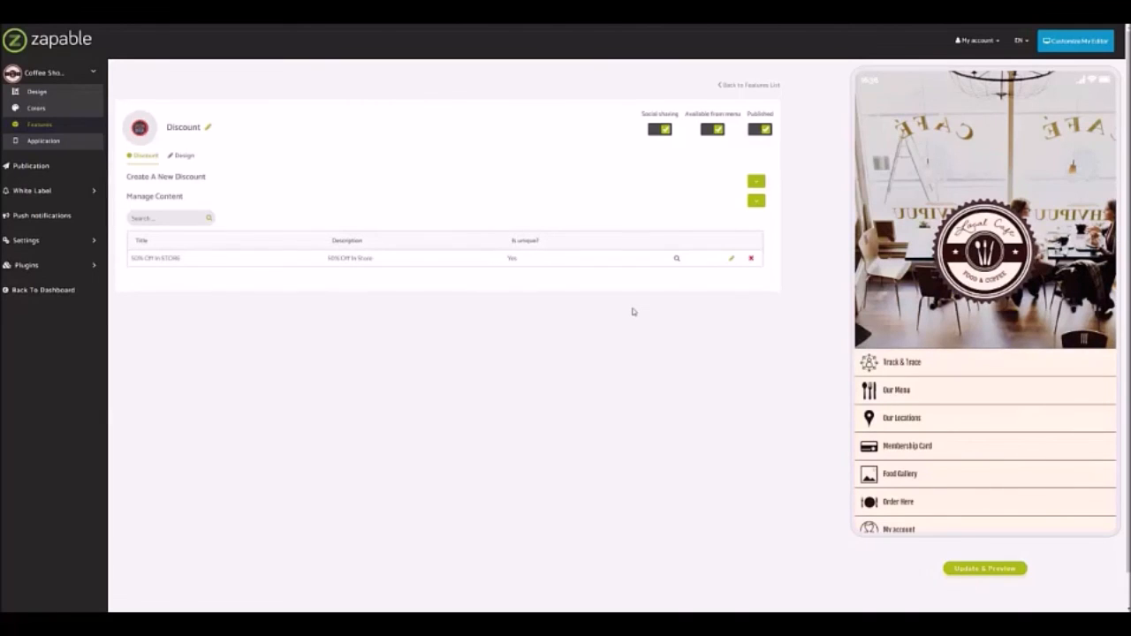
- Return to the features list and browse the Content, Media, Memberships and Contact feature categories
{"action": "left_click", "coordinate": [738, 86]}
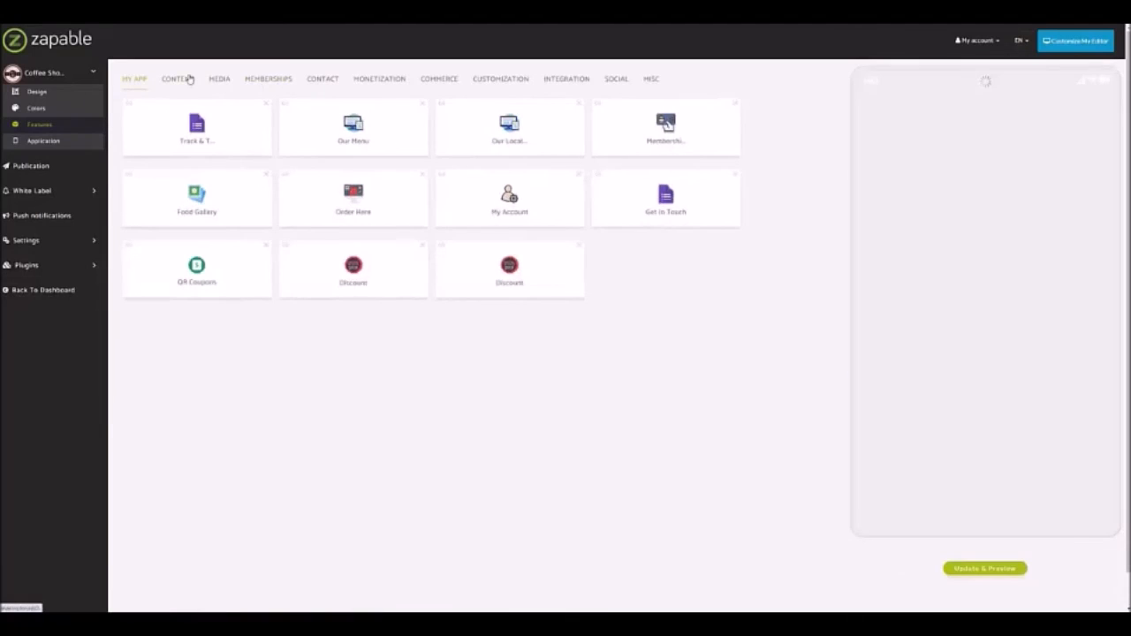
{"action": "left_click", "coordinate": [180, 79]}
{"action": "left_click", "coordinate": [221, 80]}
{"action": "left_click", "coordinate": [277, 79]}
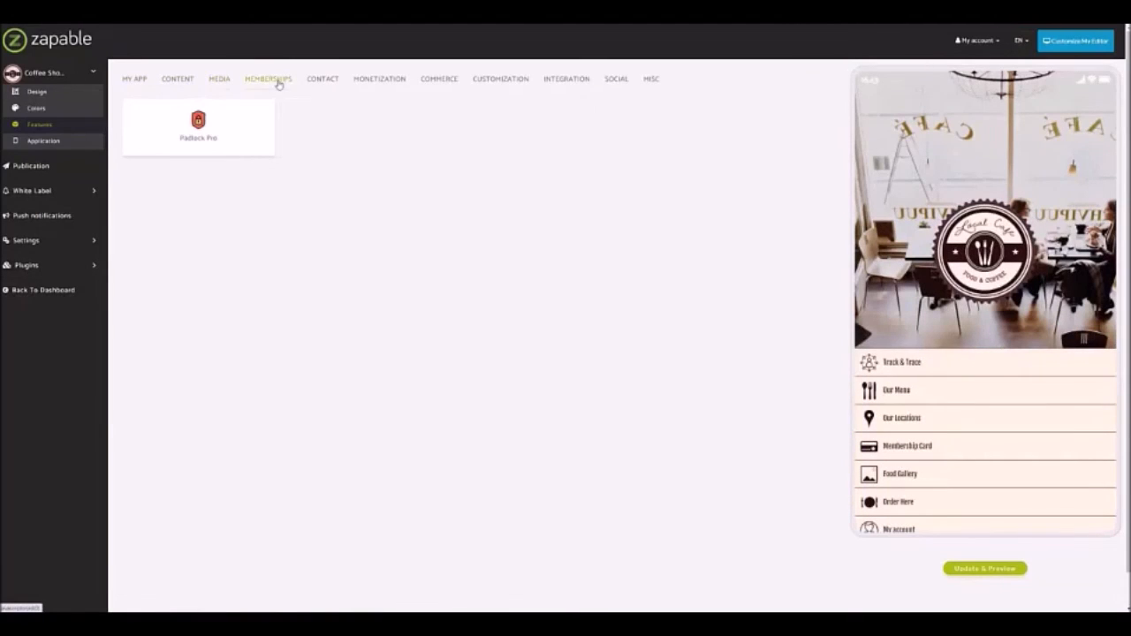
{"action": "left_click", "coordinate": [314, 83]}
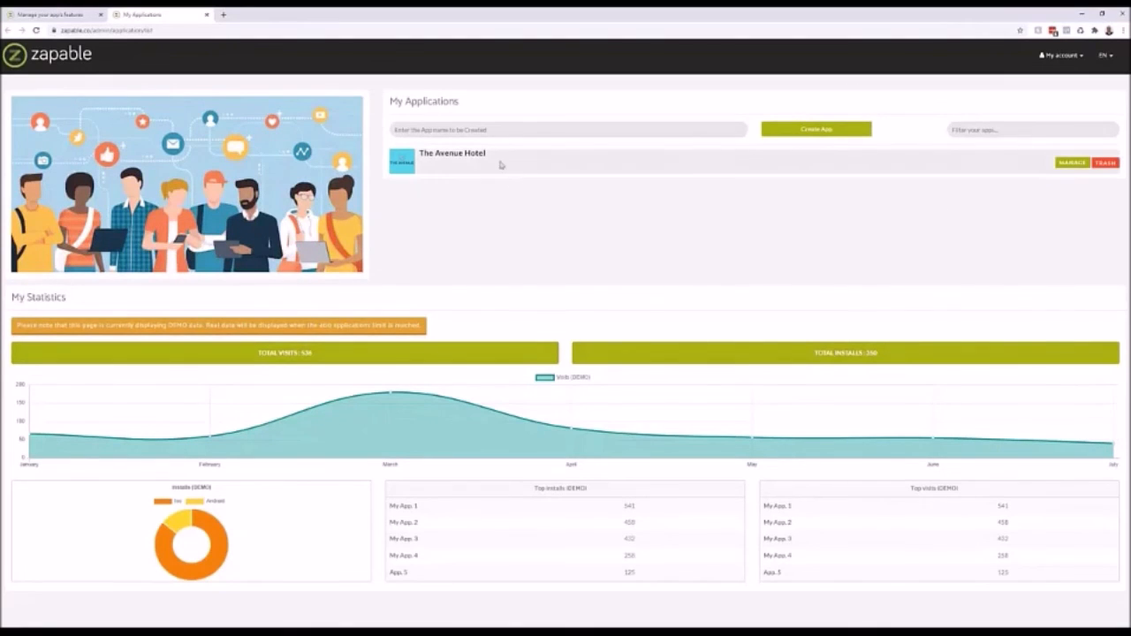
- Open The Avenue Hotel app for managing and show the fields of its Book A Table feature
{"action": "left_click", "coordinate": [1069, 164]}
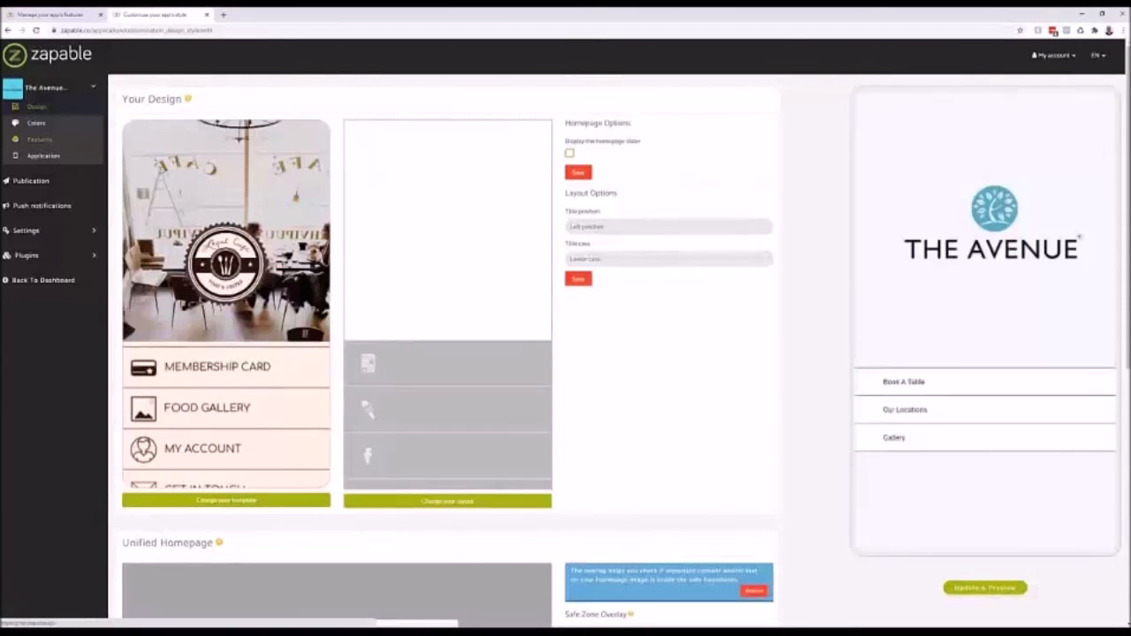
{"action": "left_click", "coordinate": [40, 140]}
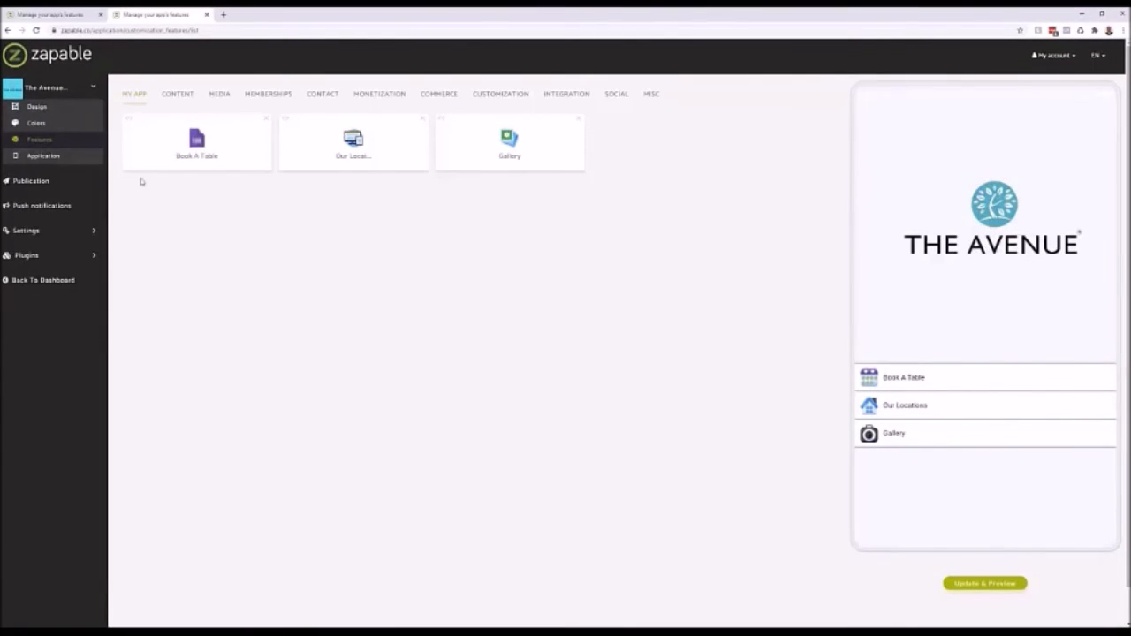
{"action": "left_click", "coordinate": [203, 155]}
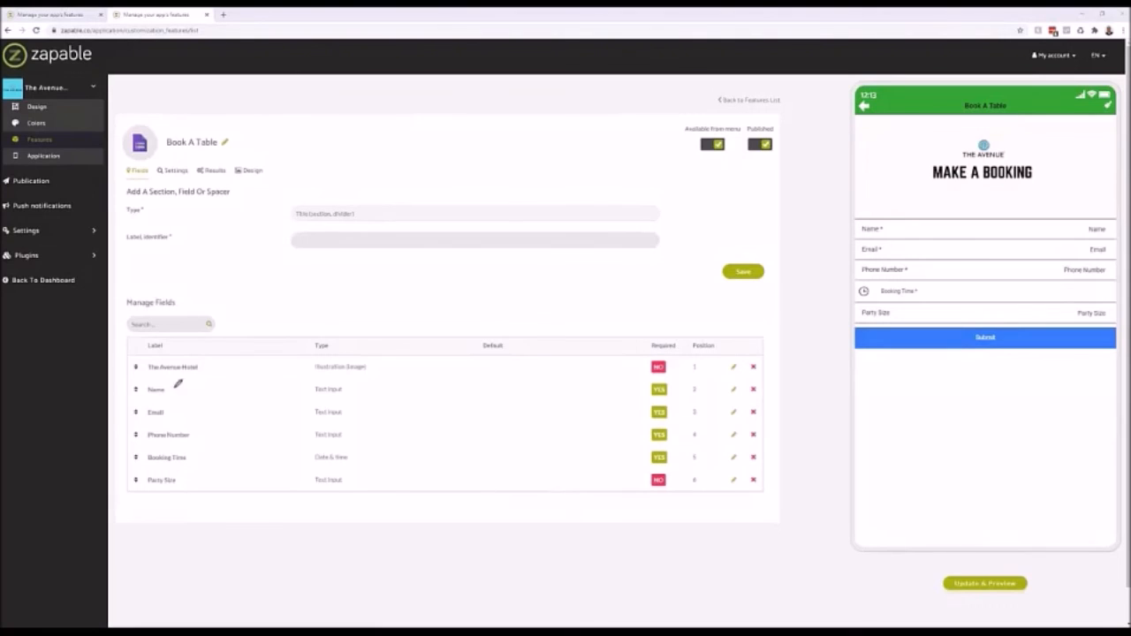
{"action": "mouse_move", "coordinate": [173, 375]}
{"action": "left_mouse_down"}
{"action": "mouse_move", "coordinate": [139, 391]}
{"action": "mouse_move", "coordinate": [159, 379]}
{"action": "mouse_move", "coordinate": [172, 405]}
{"action": "mouse_move", "coordinate": [134, 412]}
{"action": "mouse_move", "coordinate": [227, 448]}
{"action": "mouse_move", "coordinate": [149, 428]}
{"action": "left_mouse_up"}
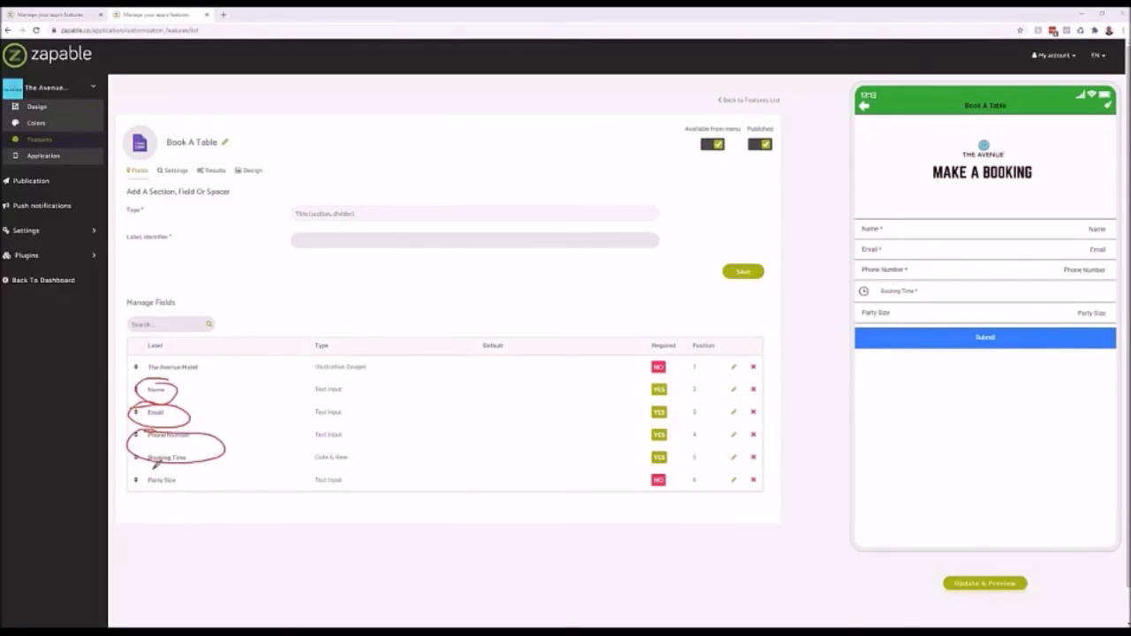
{"action": "mouse_move", "coordinate": [156, 462]}
{"action": "left_mouse_down"}
{"action": "mouse_move", "coordinate": [191, 495]}
{"action": "mouse_move", "coordinate": [146, 460]}
{"action": "left_mouse_up"}
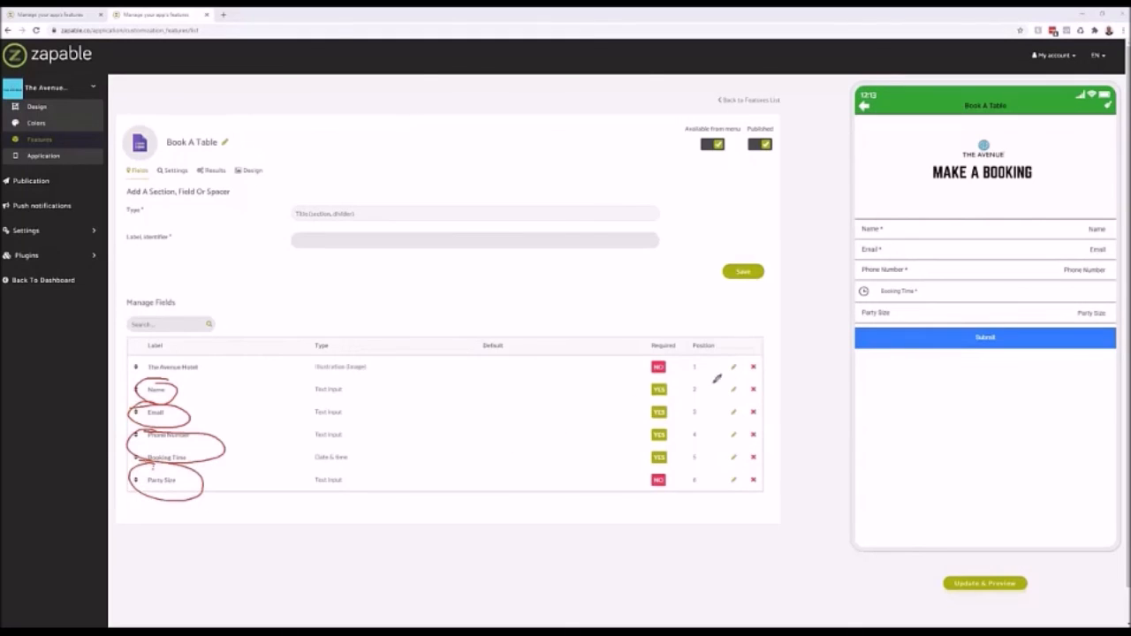